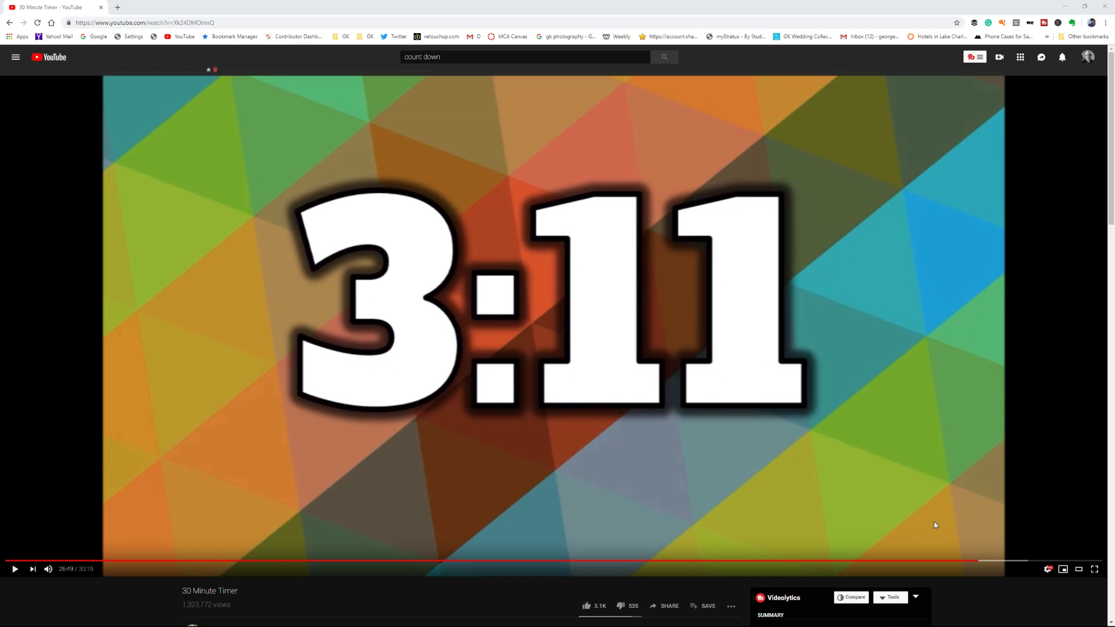
Let the 30 Minute Timer video run to 0:00, pause it, and switch to Photoshop
left_click(934, 521)
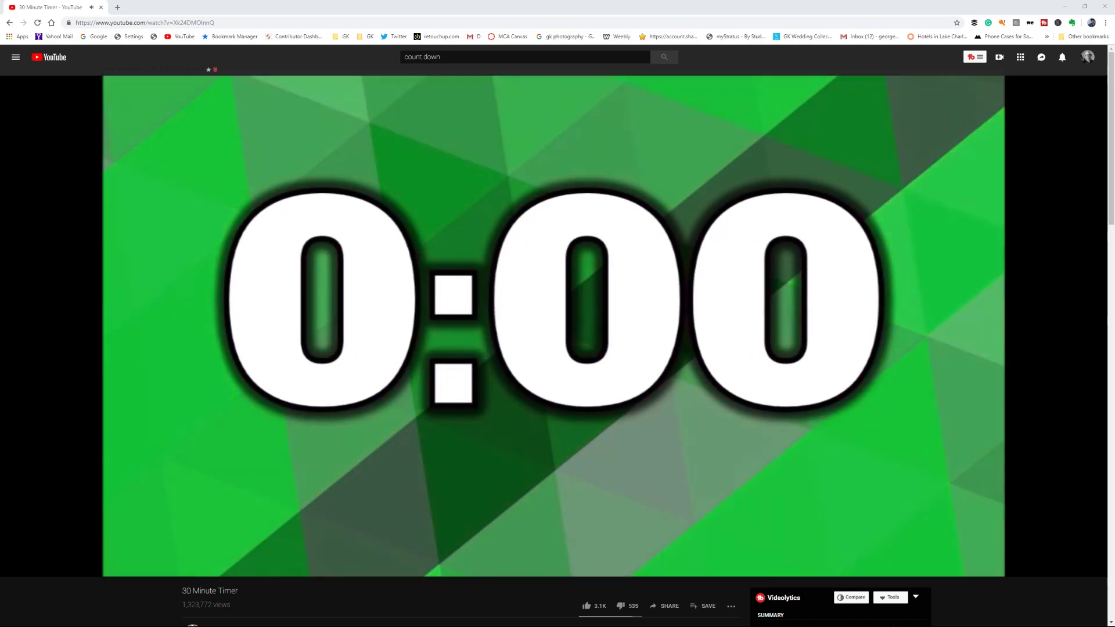
left_click(676, 527)
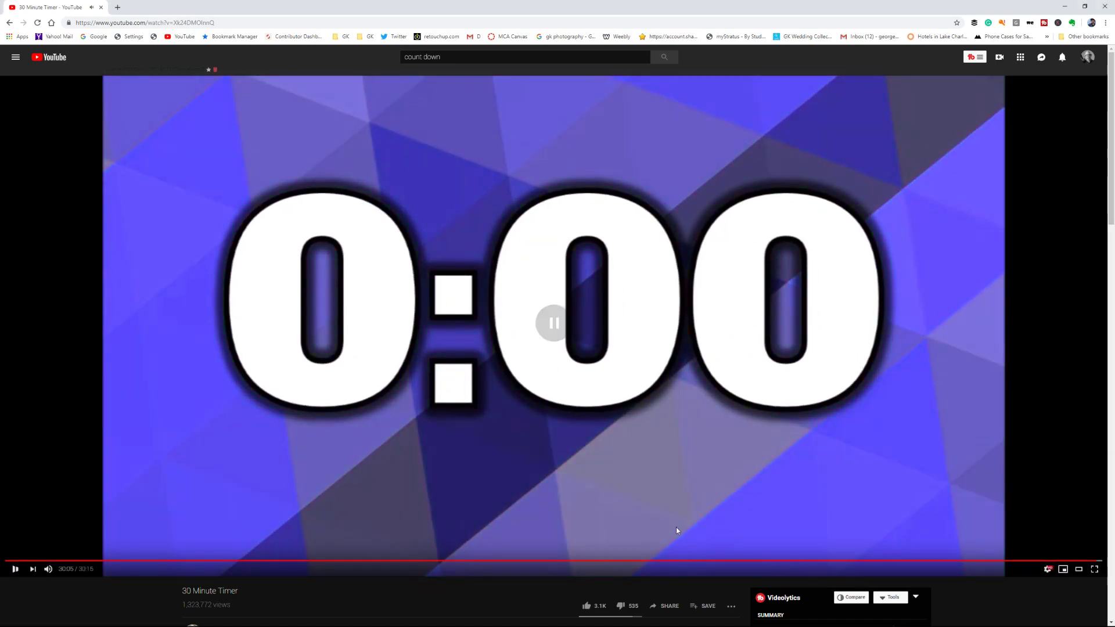
key("alt+Tab")
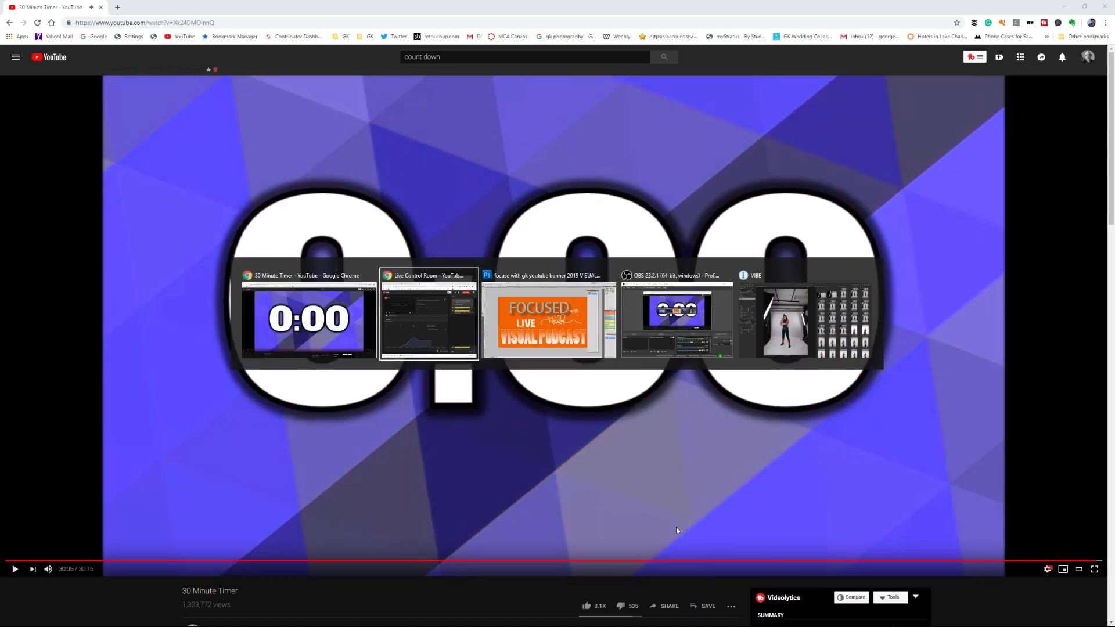
key("alt+Tab")
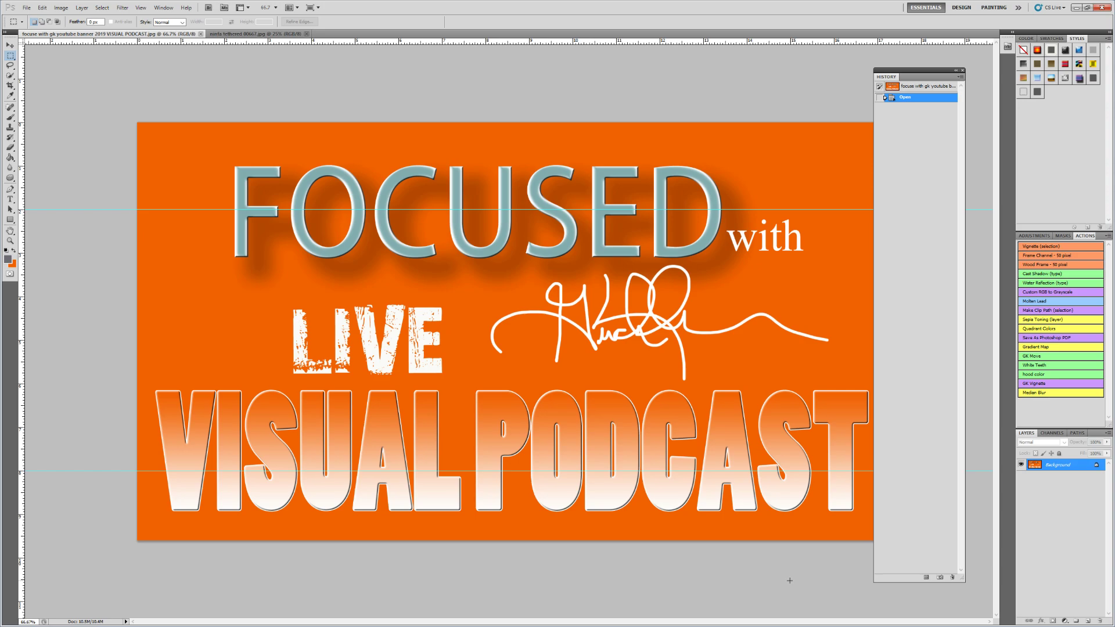
Bring the studio photo of the woman in black to the front in Photoshop
key("XF86AudioRaiseVolume")
left_click(218, 35)
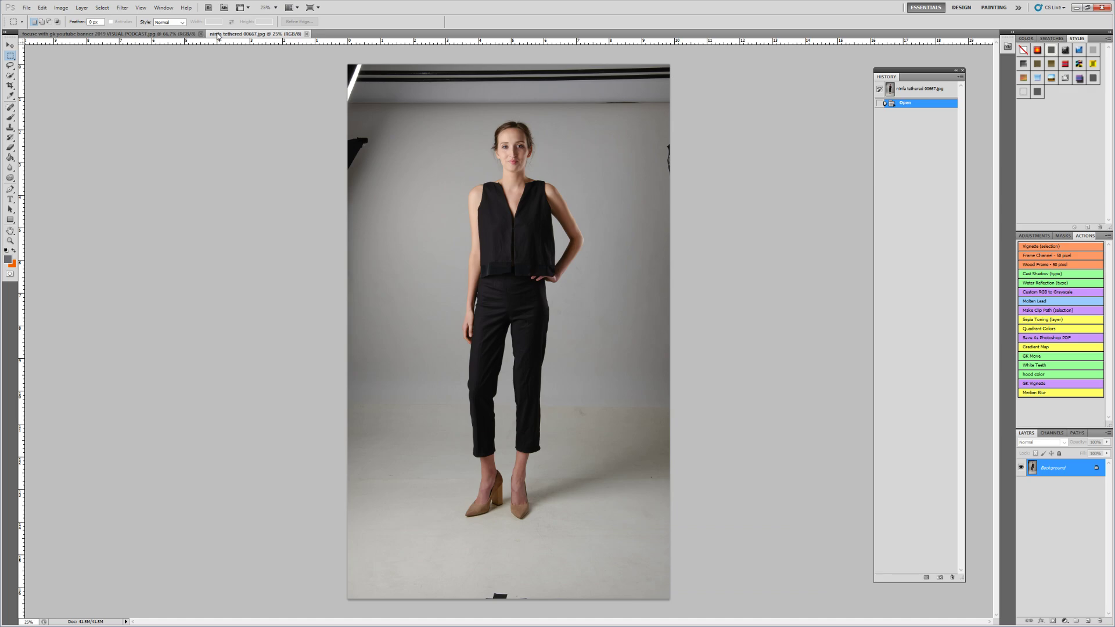
Zoom in beside the feet and Content-Aware fill the first tape mark on the floor
left_click(10, 241)
left_click_drag(567, 483, 566, 482)
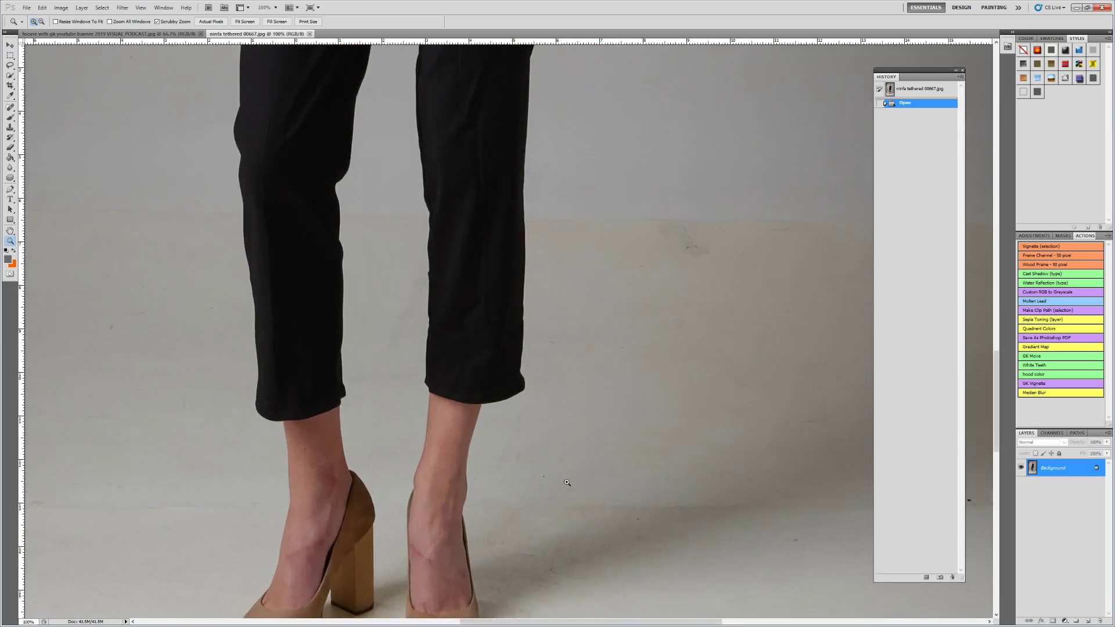
left_click(10, 65)
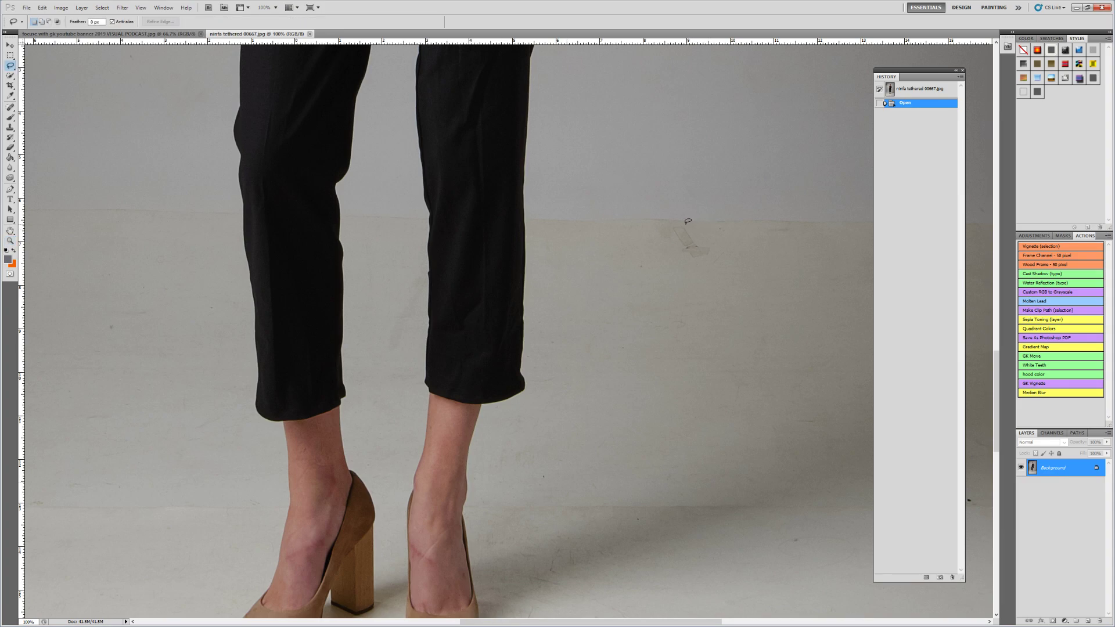
mouse_move(686, 223)
left_mouse_down()
mouse_move(672, 241)
mouse_move(725, 252)
left_mouse_up()
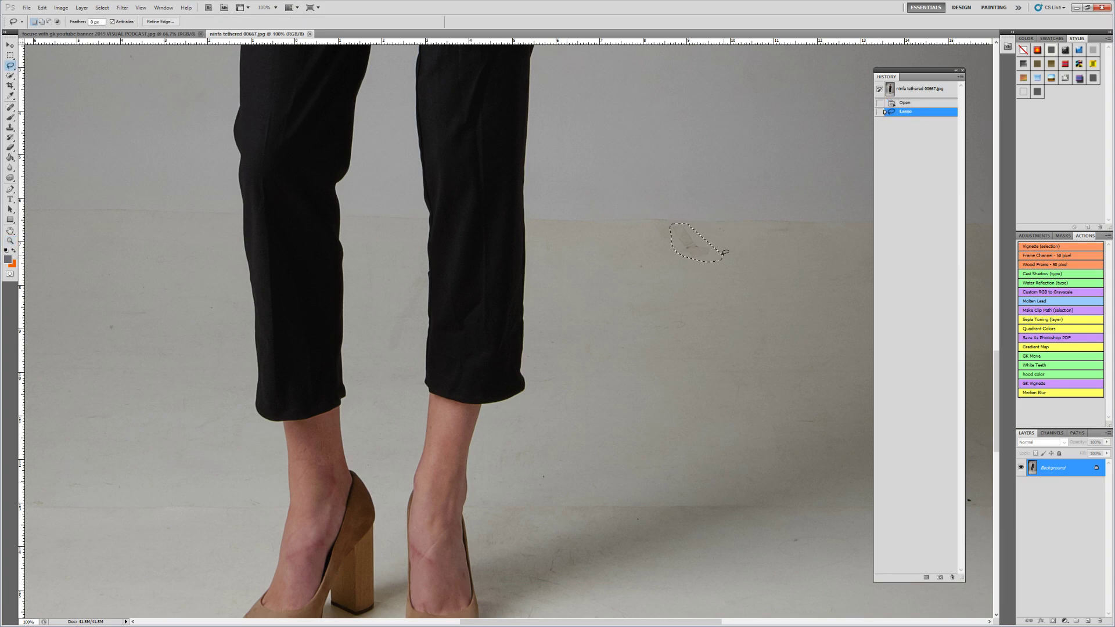
key("shift+F5")
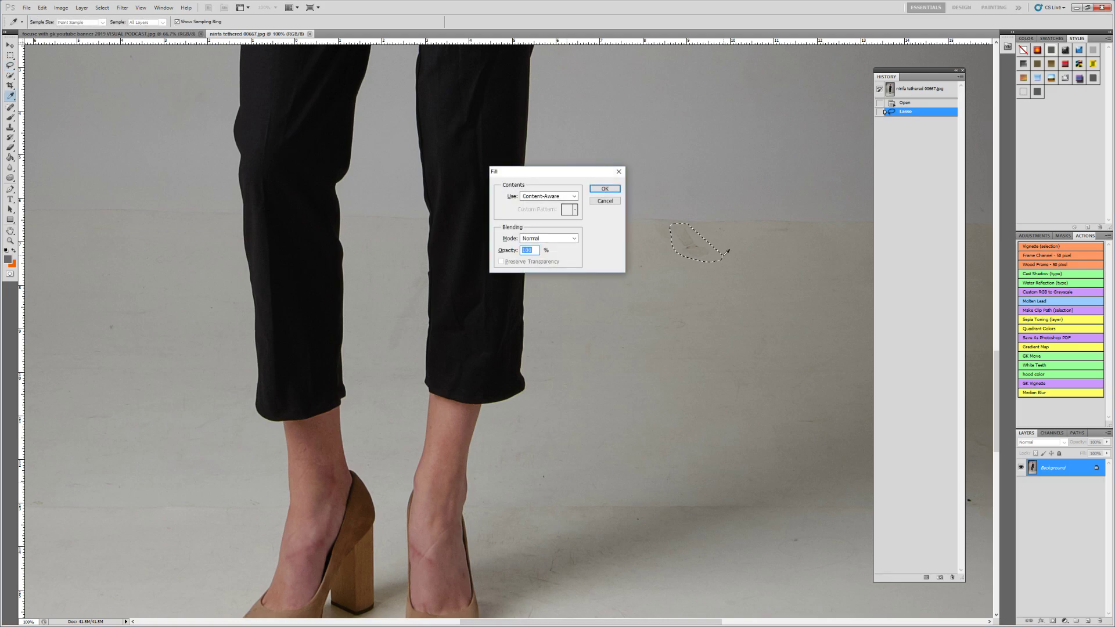
key("Return")
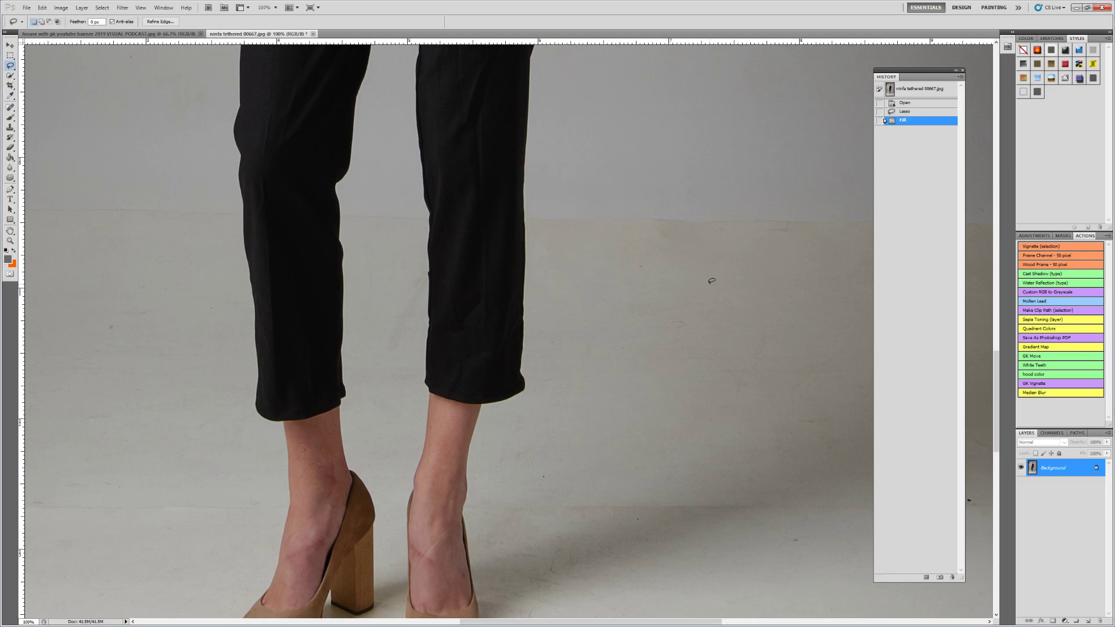
key("ctrl+d")
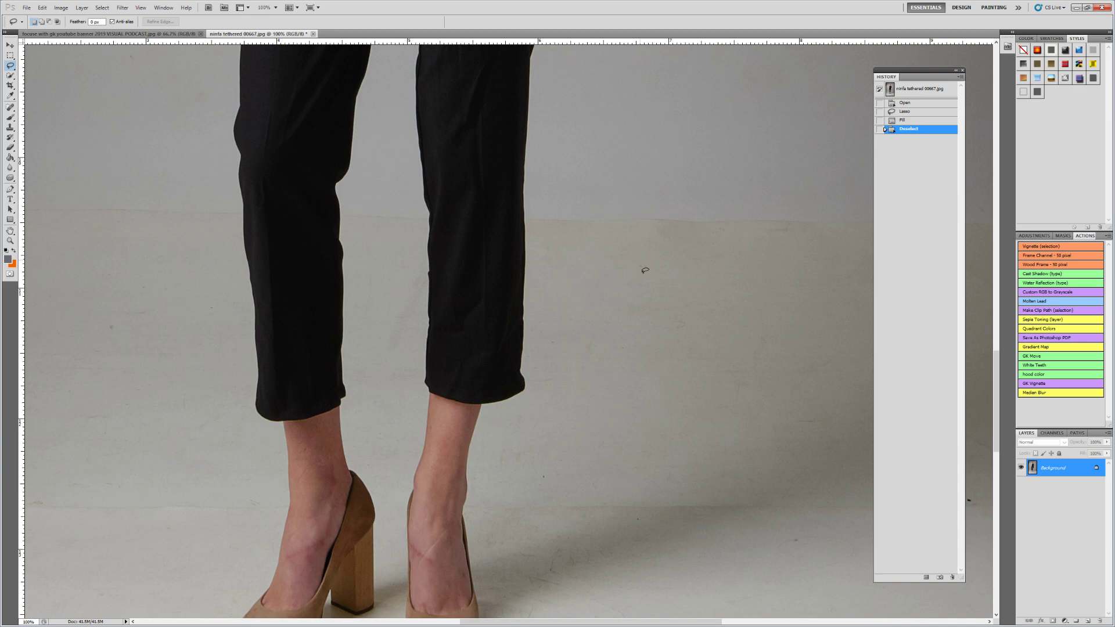
Content-Aware fill the remaining two floor marks beside the legs
left_click_drag(645, 270, 646, 267)
key("shift+F5")
key("Return")
key("ctrl+d")
mouse_move(684, 301)
left_mouse_down()
mouse_move(670, 342)
mouse_move(690, 326)
left_mouse_up()
key("shift+F5")
key("Return")
key("ctrl+d")
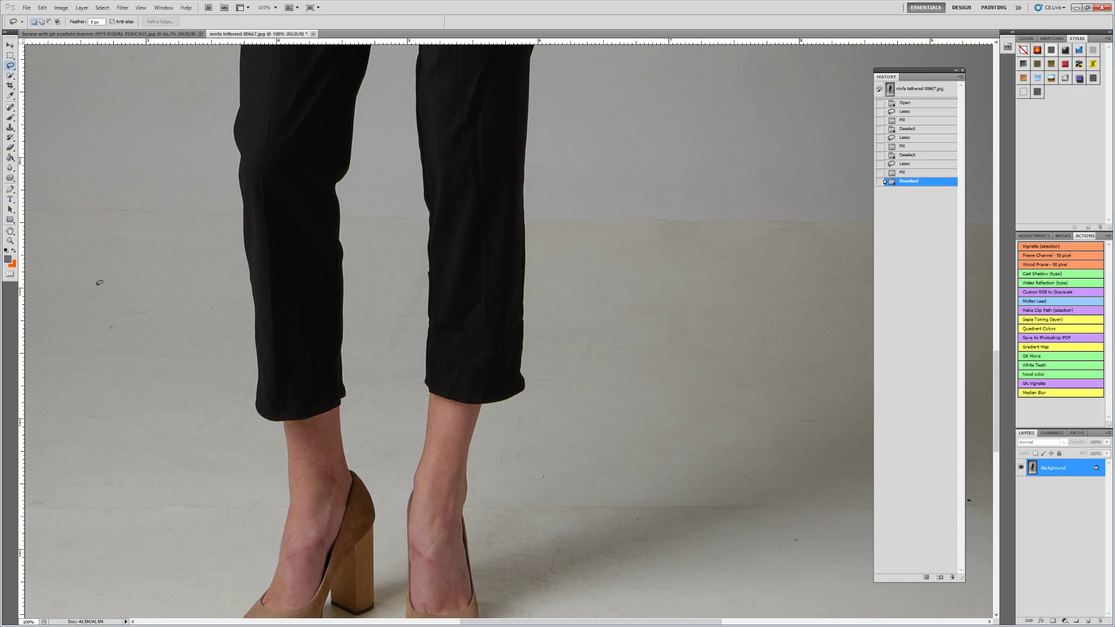
Spot-heal three specks beside the legs, then revert to the original History snapshot
left_click(11, 108)
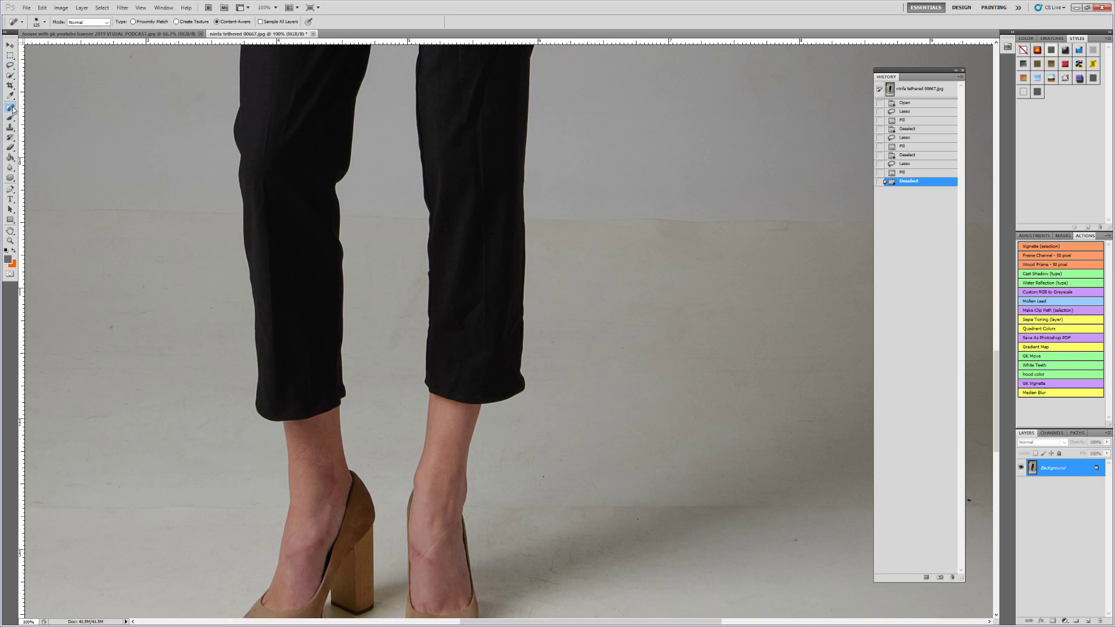
left_click_drag(116, 316, 113, 317)
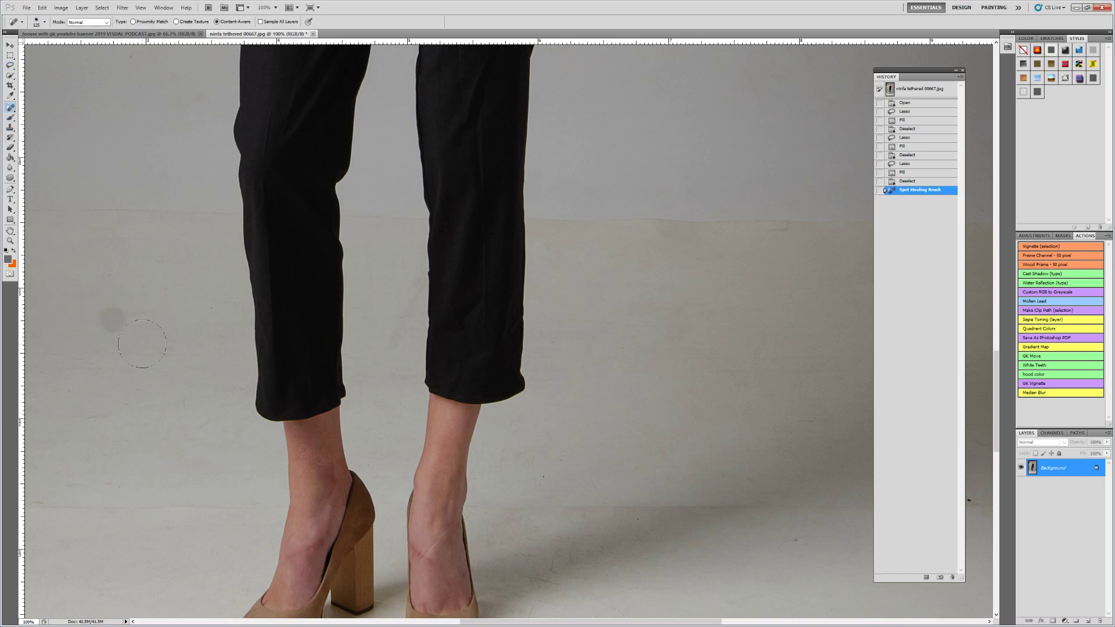
left_click(144, 321)
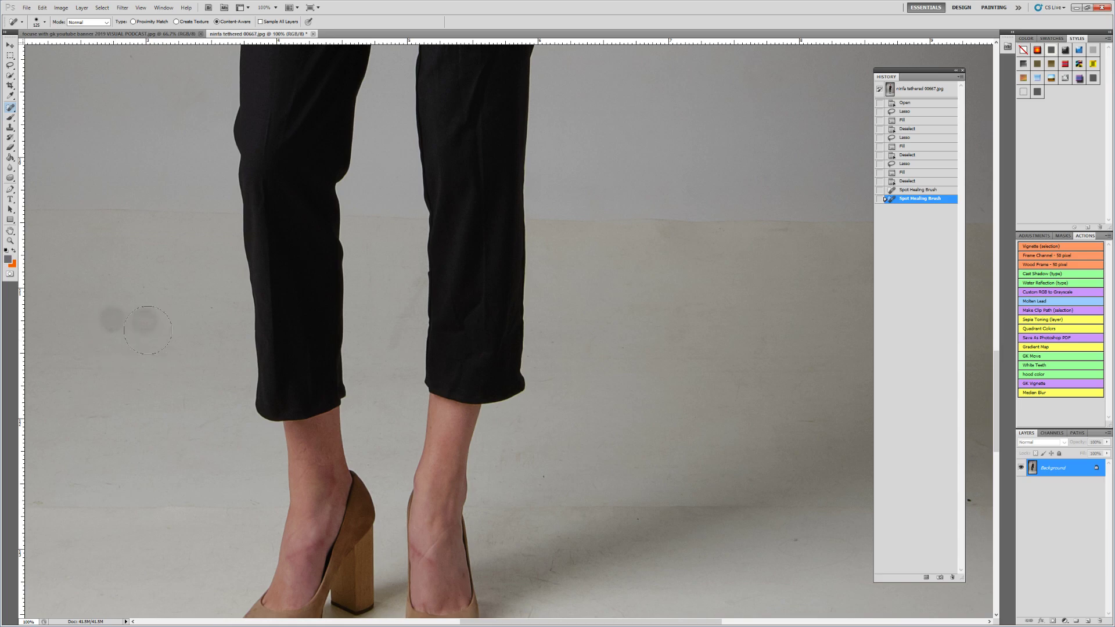
left_click(144, 281)
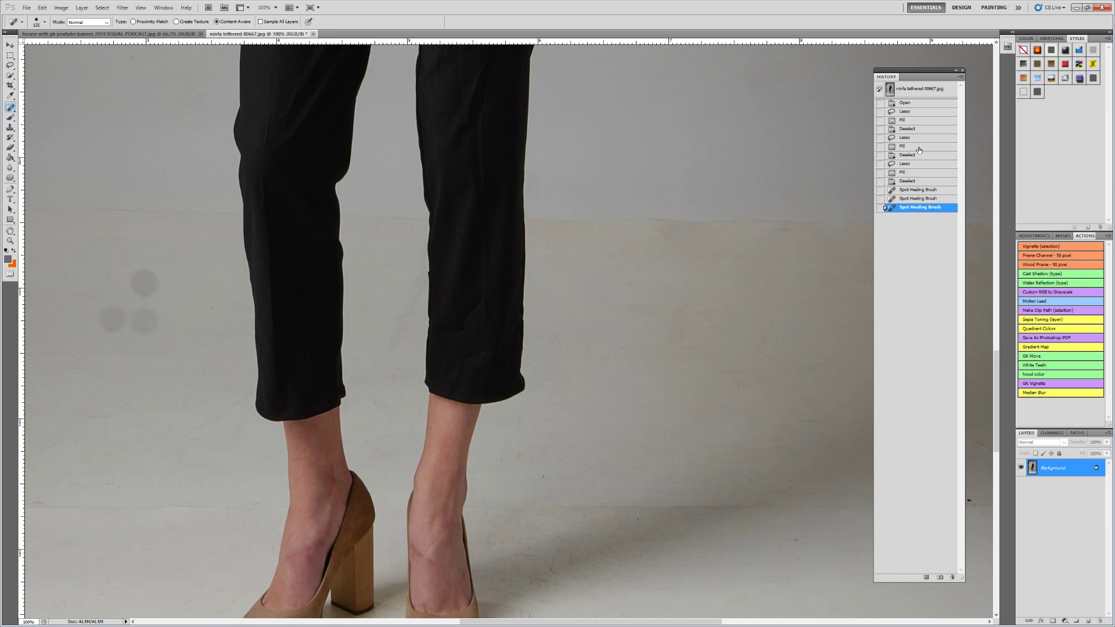
left_click(927, 91)
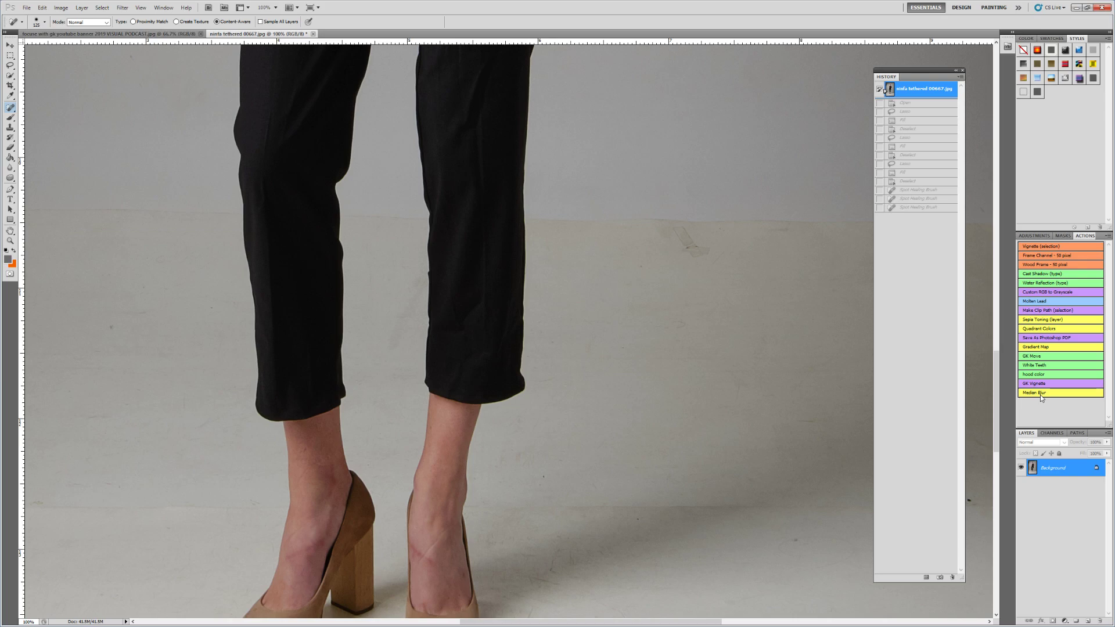
Apply a Median noise filter with a 35-pixel radius to the whole portrait
left_click(125, 9)
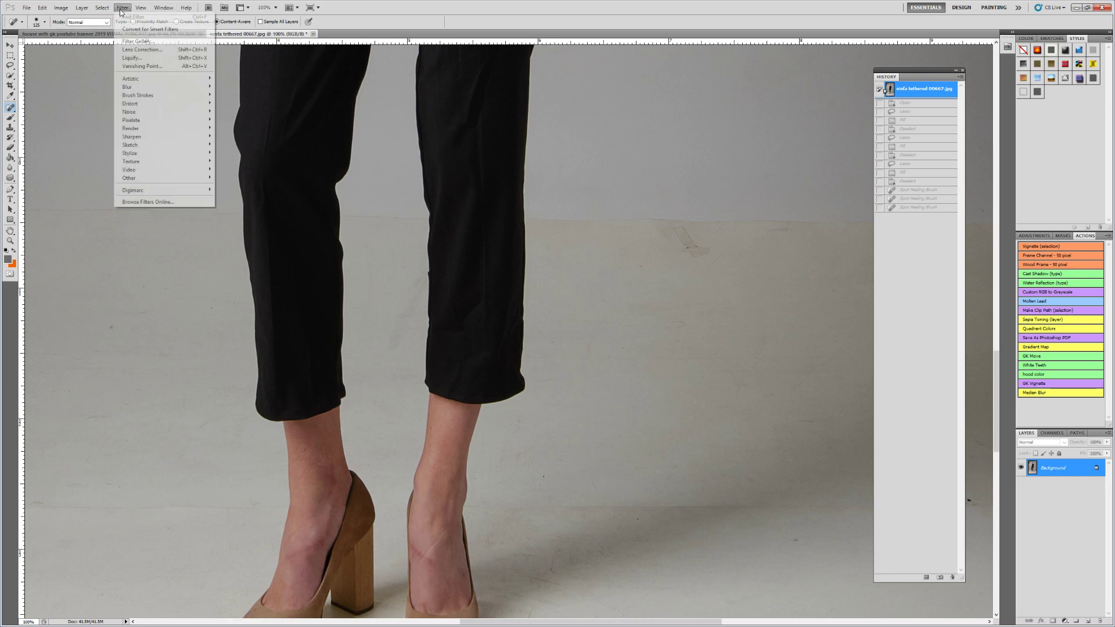
mouse_move(181, 114)
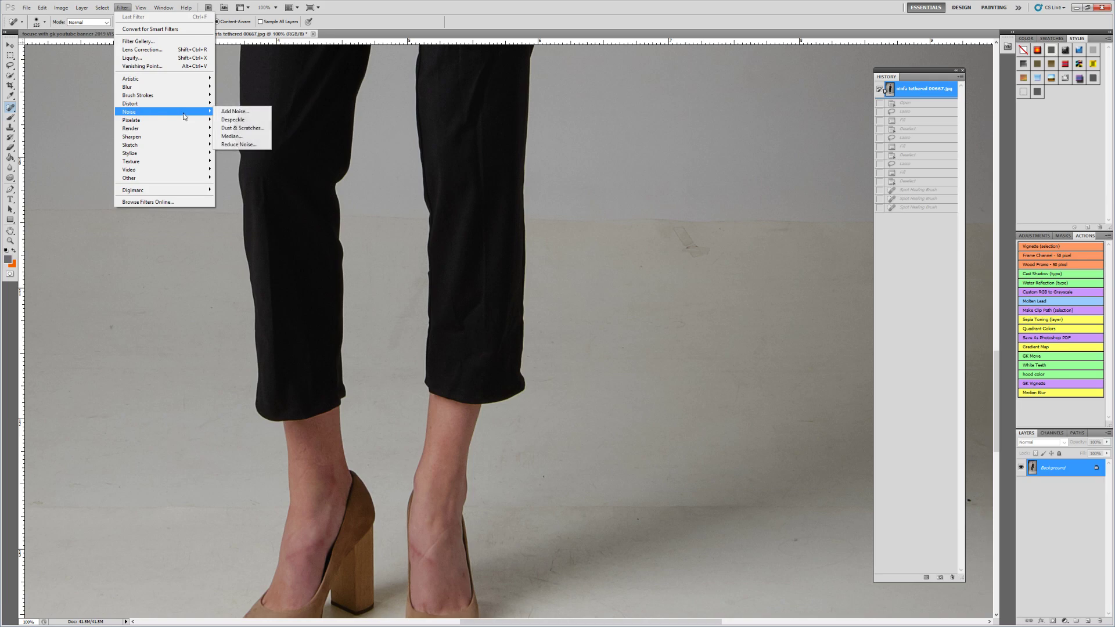
left_click(232, 136)
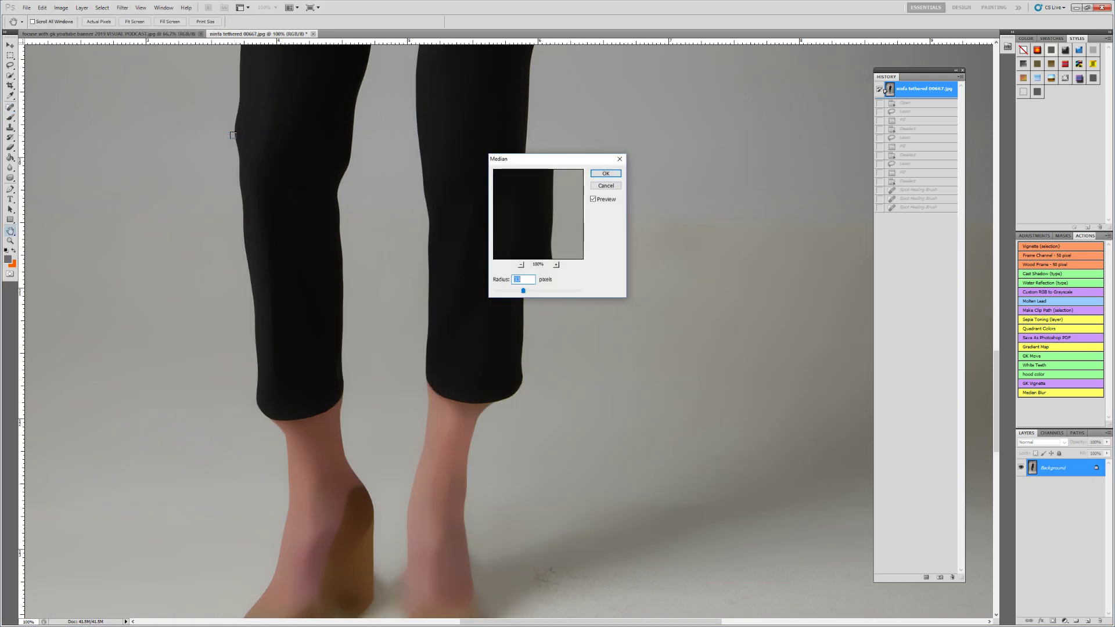
mouse_move(545, 210)
left_mouse_down()
mouse_move(513, 241)
mouse_move(523, 199)
mouse_move(531, 236)
mouse_move(547, 207)
mouse_move(539, 225)
left_mouse_up()
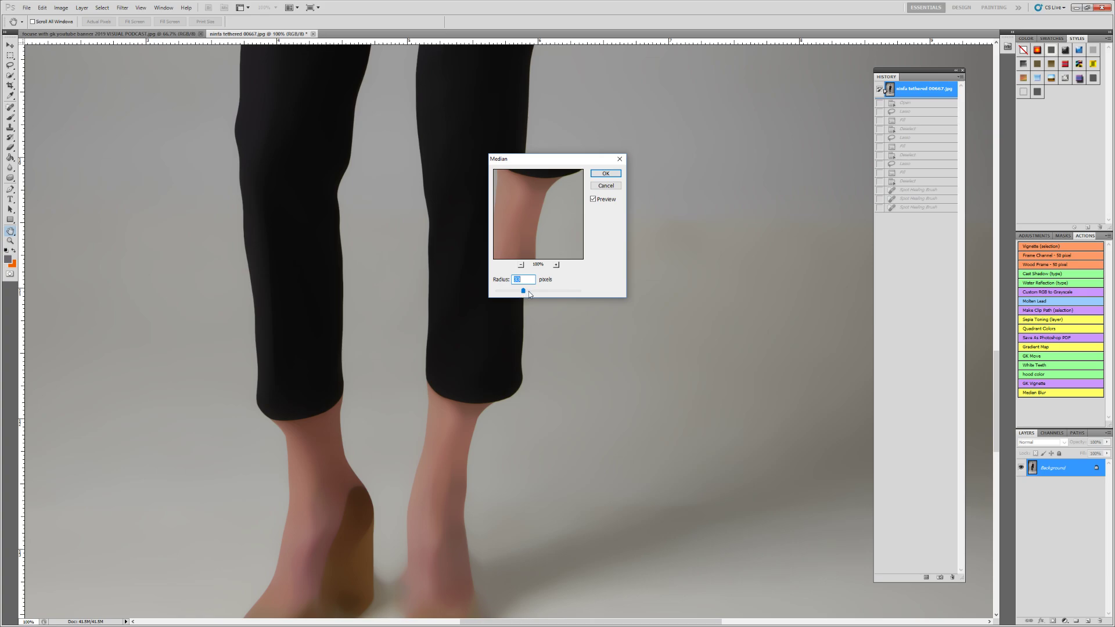
left_click_drag(525, 290, 525, 292)
left_click(604, 173)
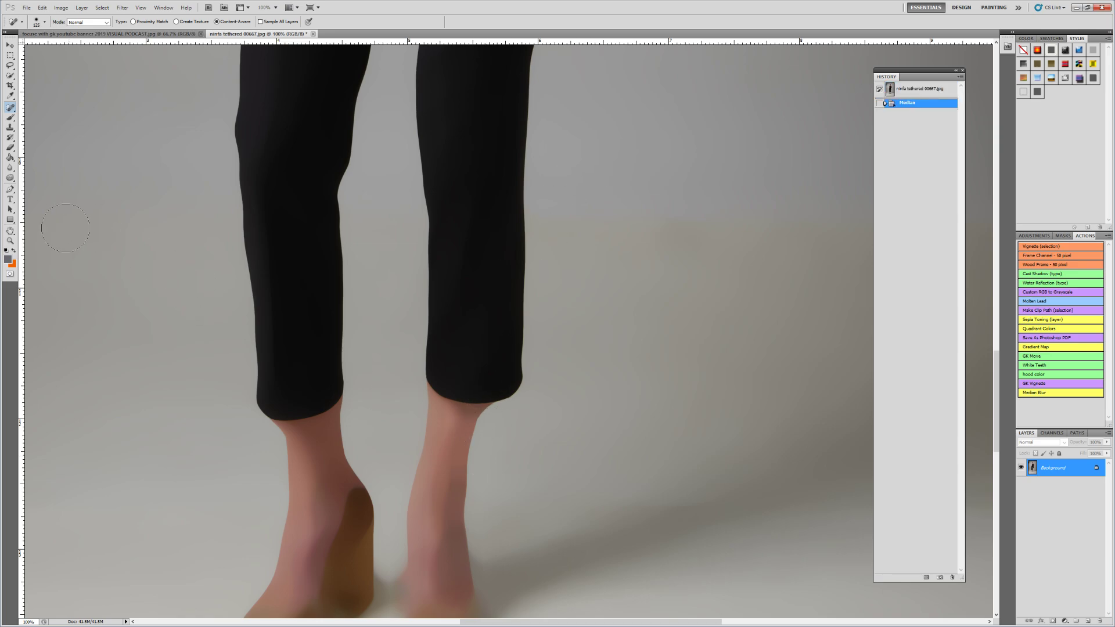
Fit the whole photo in the window and pick the History Brush tool
left_click(10, 241)
right_click(205, 260)
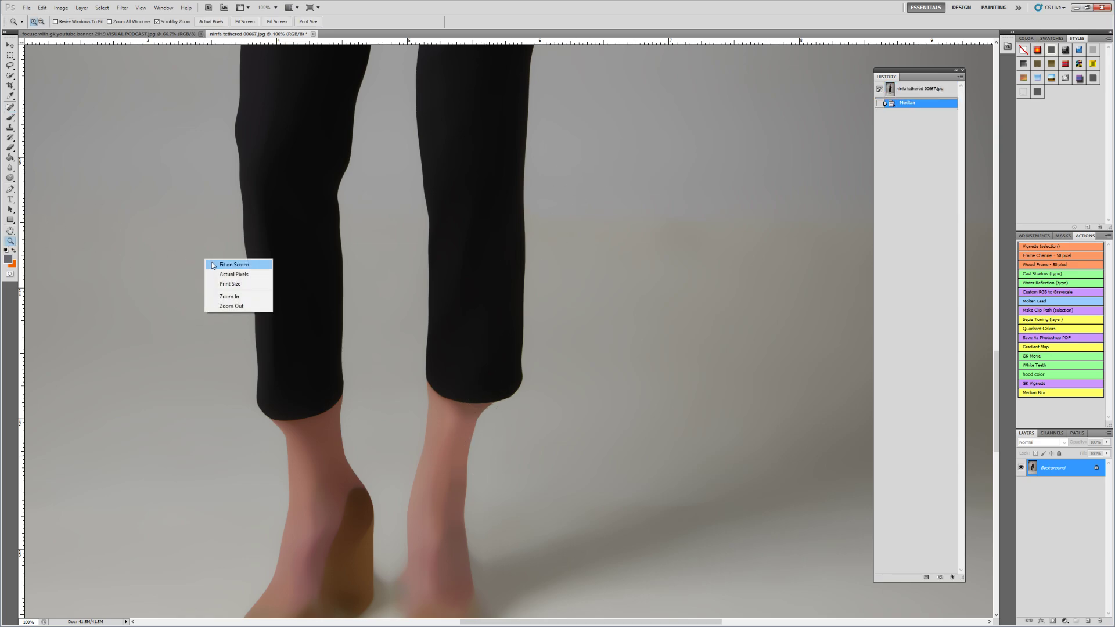
left_click(227, 264)
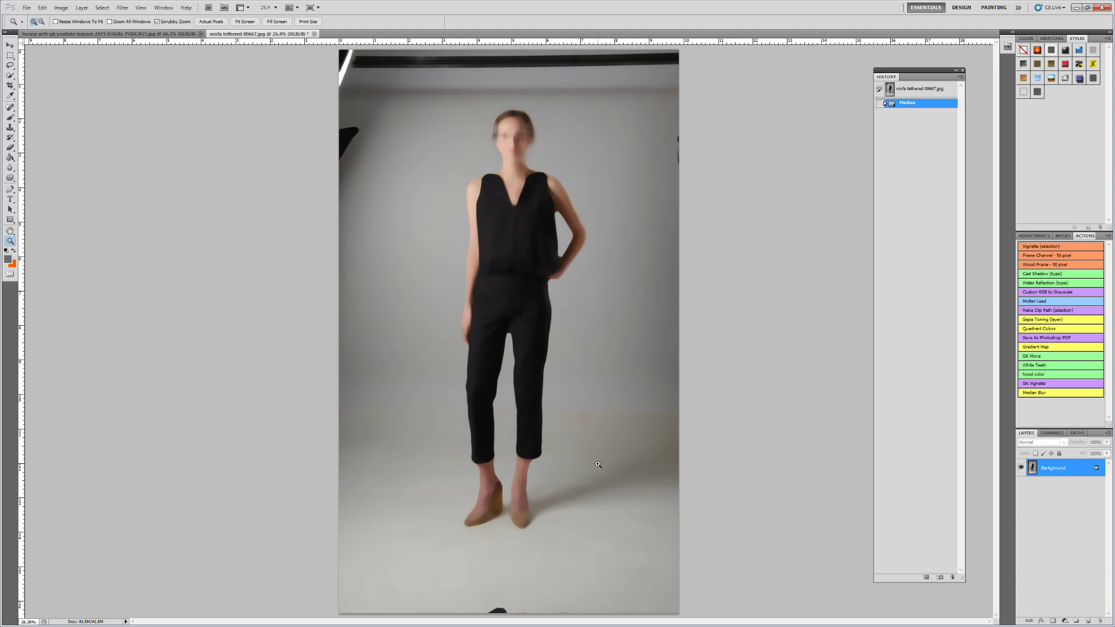
left_click(10, 138)
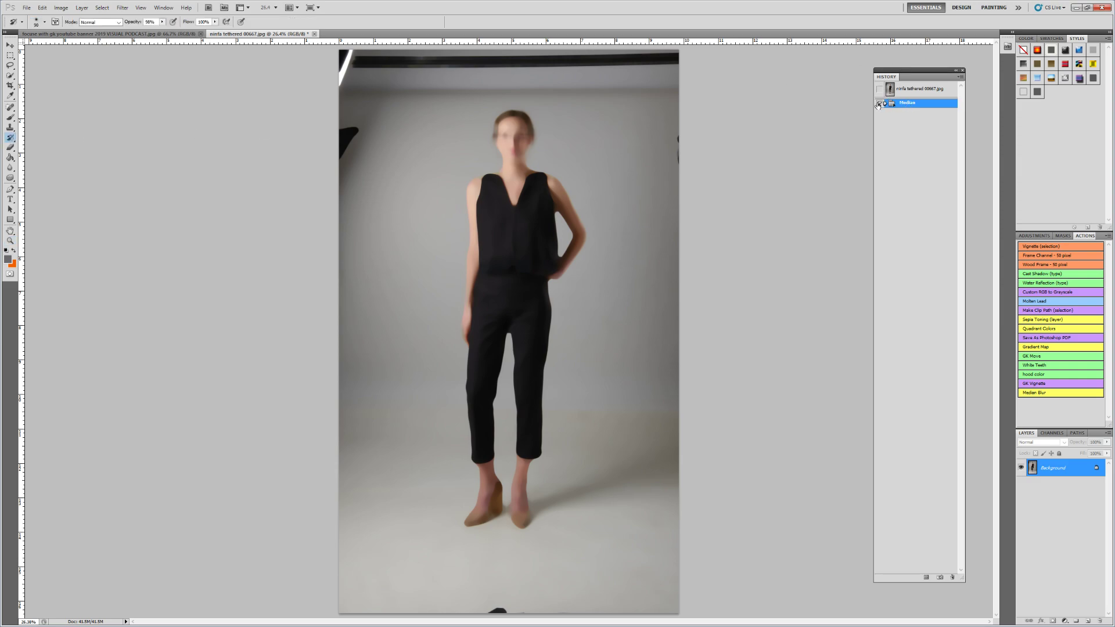
Paint the sharp original over the face and top at 100% opacity, then revert to the snapshot
left_click(880, 89)
left_click(163, 22)
left_click_drag(162, 27, 165, 28)
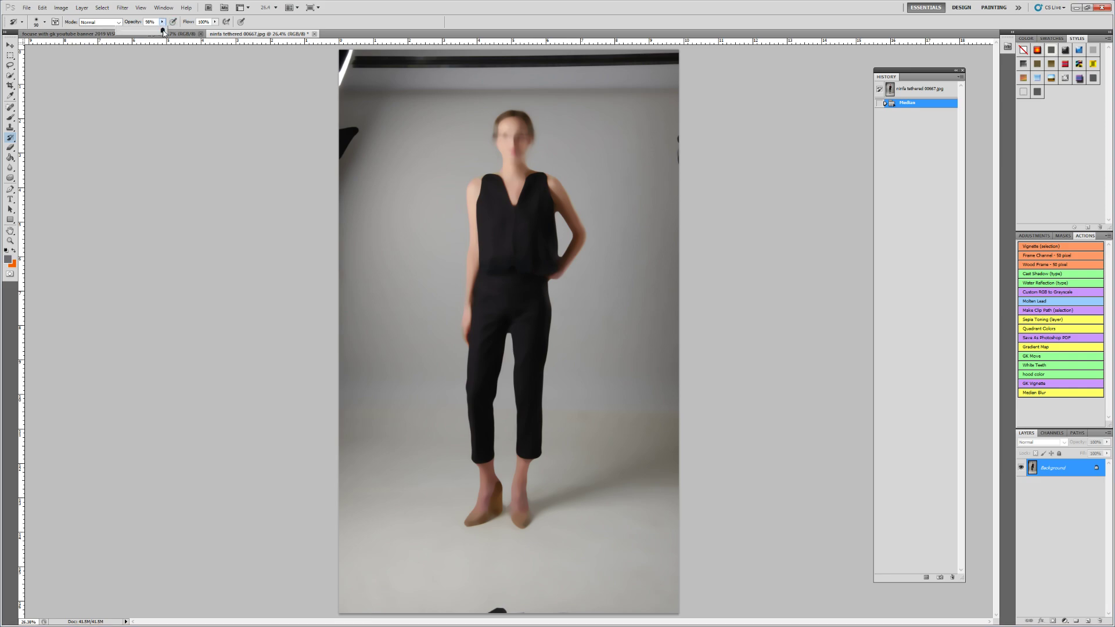
left_click(511, 122)
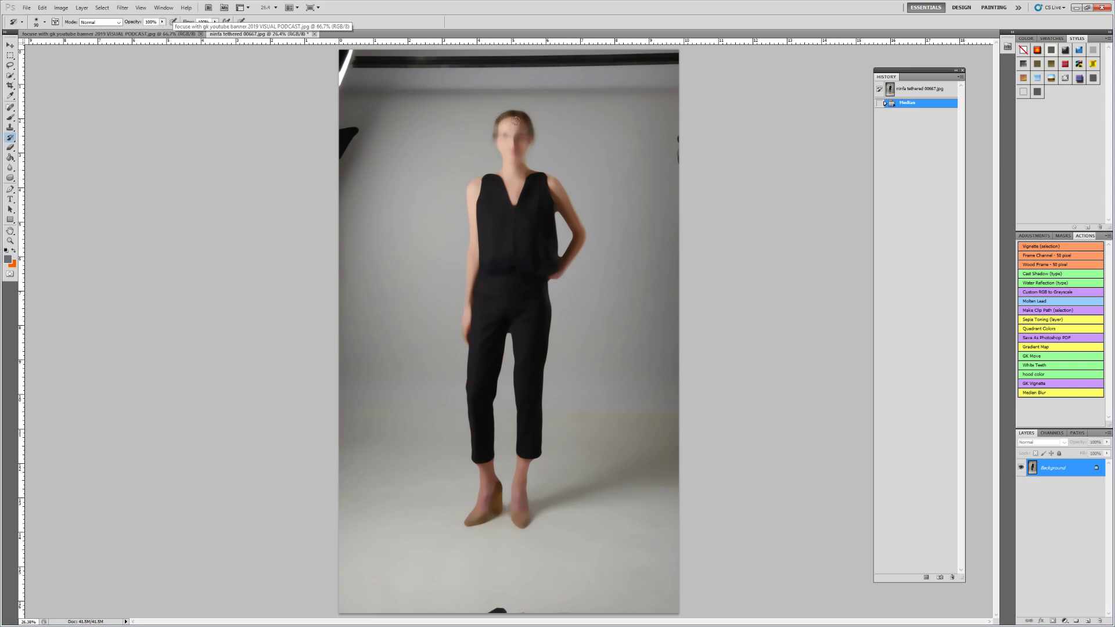
mouse_move(512, 123)
left_mouse_down()
mouse_move(516, 160)
mouse_move(508, 132)
mouse_move(503, 145)
mouse_move(497, 133)
mouse_move(505, 116)
mouse_move(528, 127)
mouse_move(530, 142)
mouse_move(520, 124)
mouse_move(502, 146)
mouse_move(498, 124)
mouse_move(525, 115)
mouse_move(530, 135)
mouse_move(528, 118)
mouse_move(522, 158)
mouse_move(496, 129)
mouse_move(524, 116)
mouse_move(510, 150)
left_mouse_up()
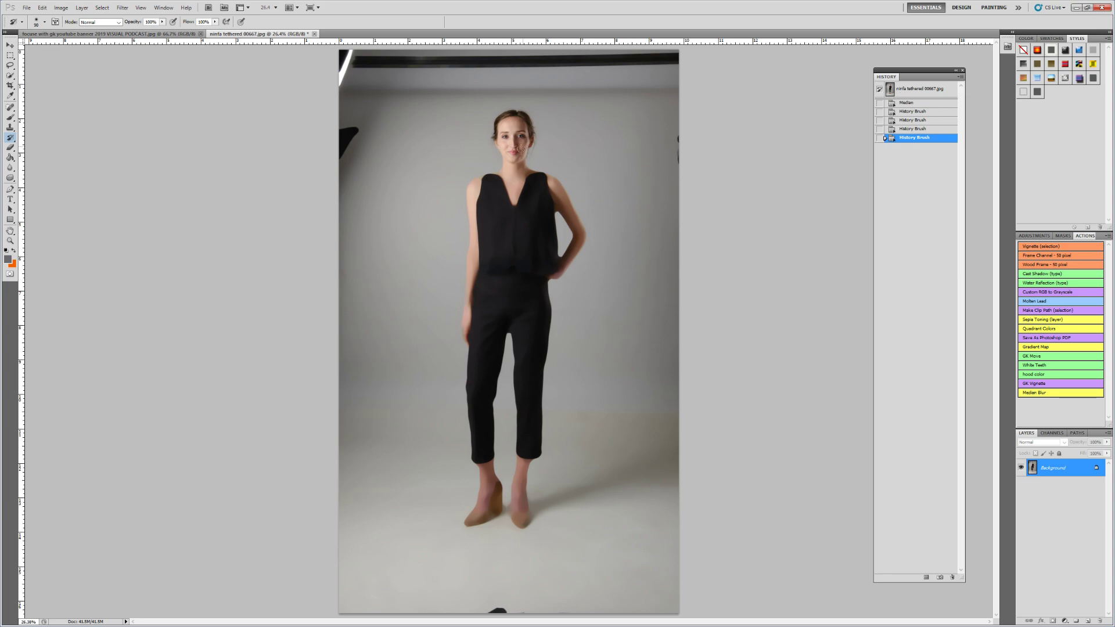
left_click_drag(509, 194, 513, 235)
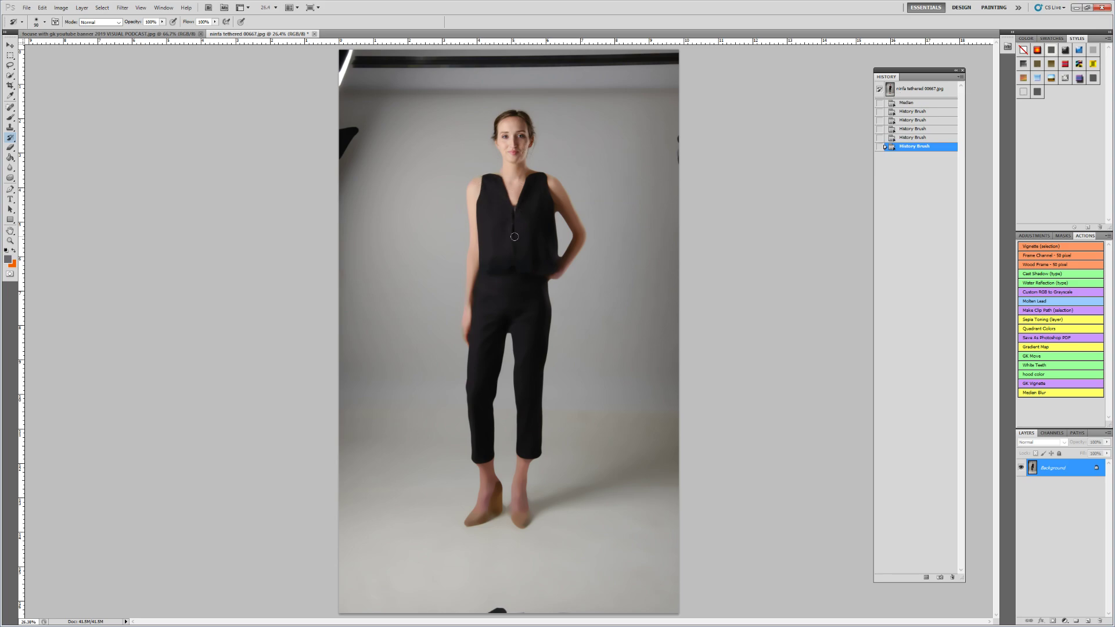
left_click(903, 90)
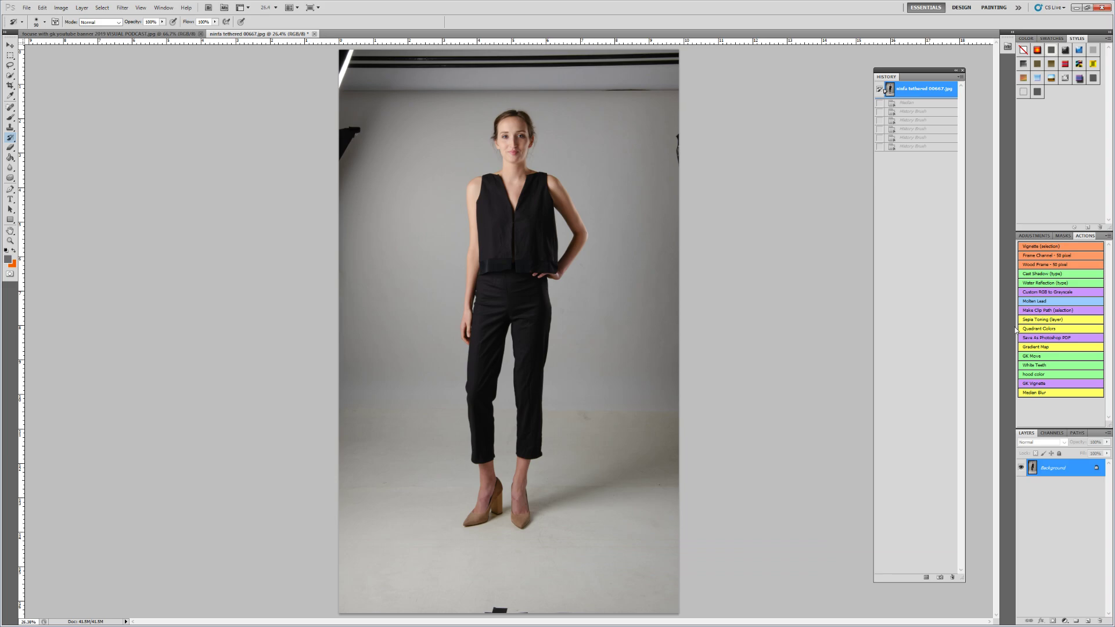
Run the Median Blur action past both alerts, then return to the original snapshot
left_click(1034, 393)
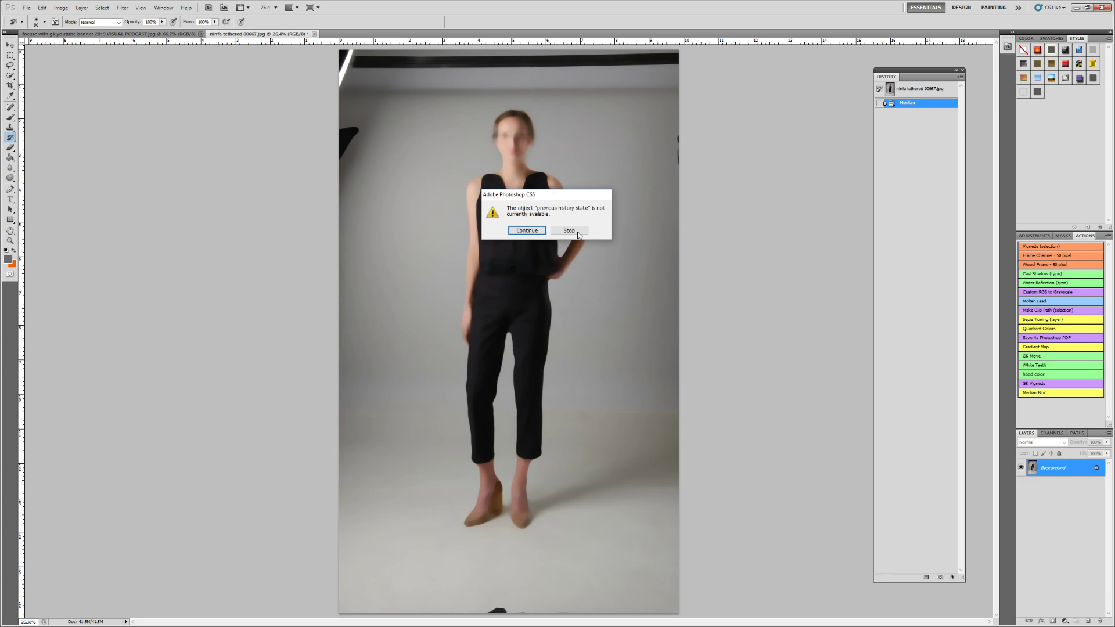
left_click(528, 232)
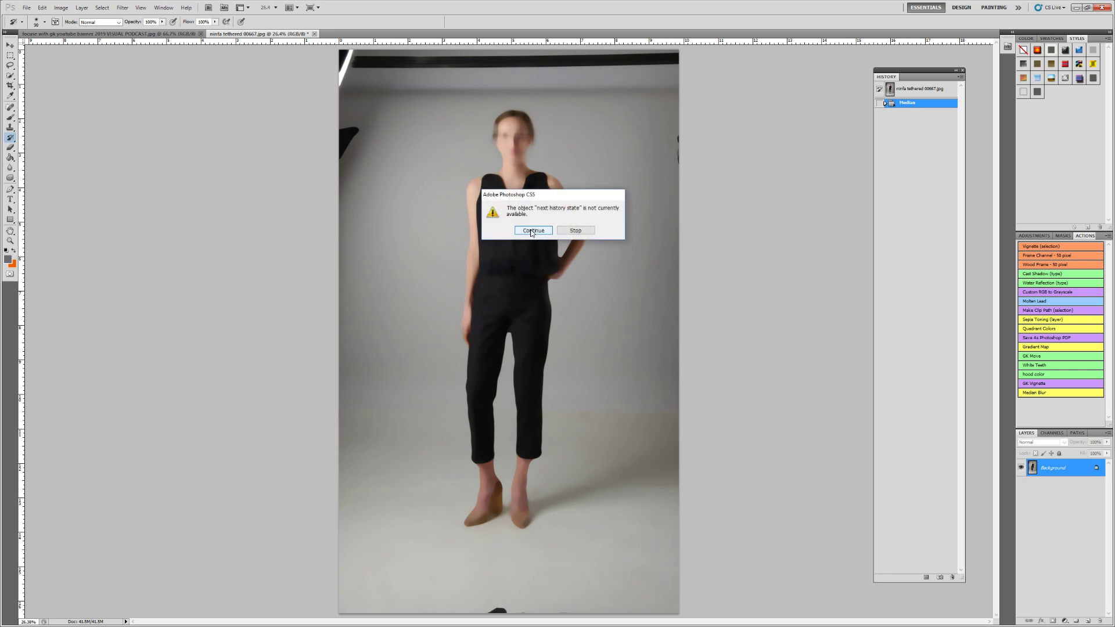
left_click(530, 231)
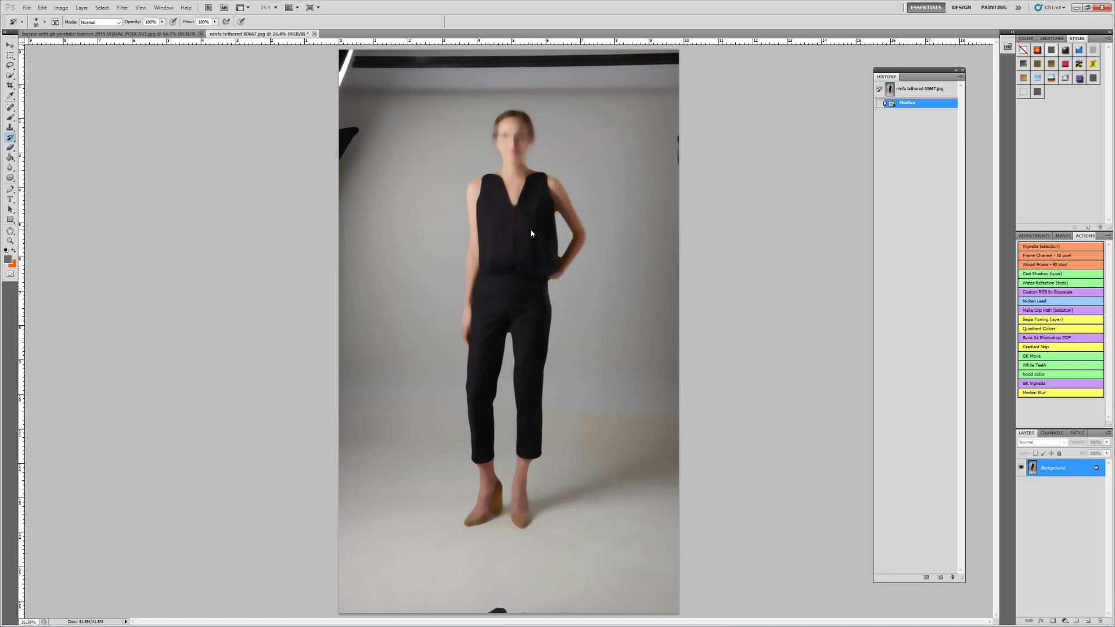
left_click(916, 91)
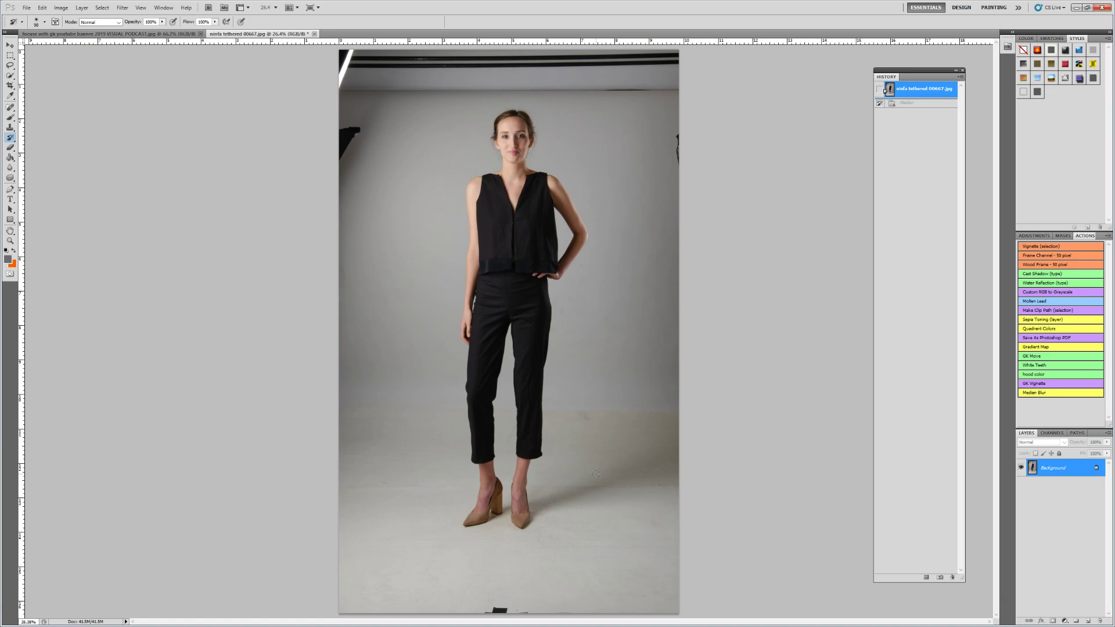
Zoom into the legs and History-Brush the Median blur around the right leg and shoe
left_click(9, 240)
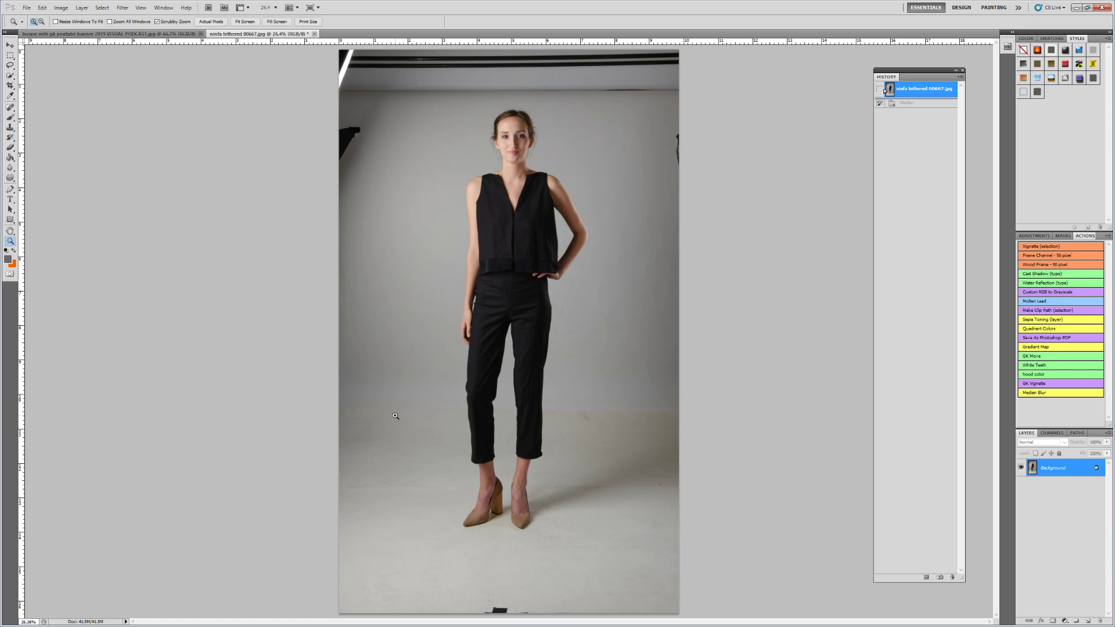
left_click_drag(574, 453, 279, 223)
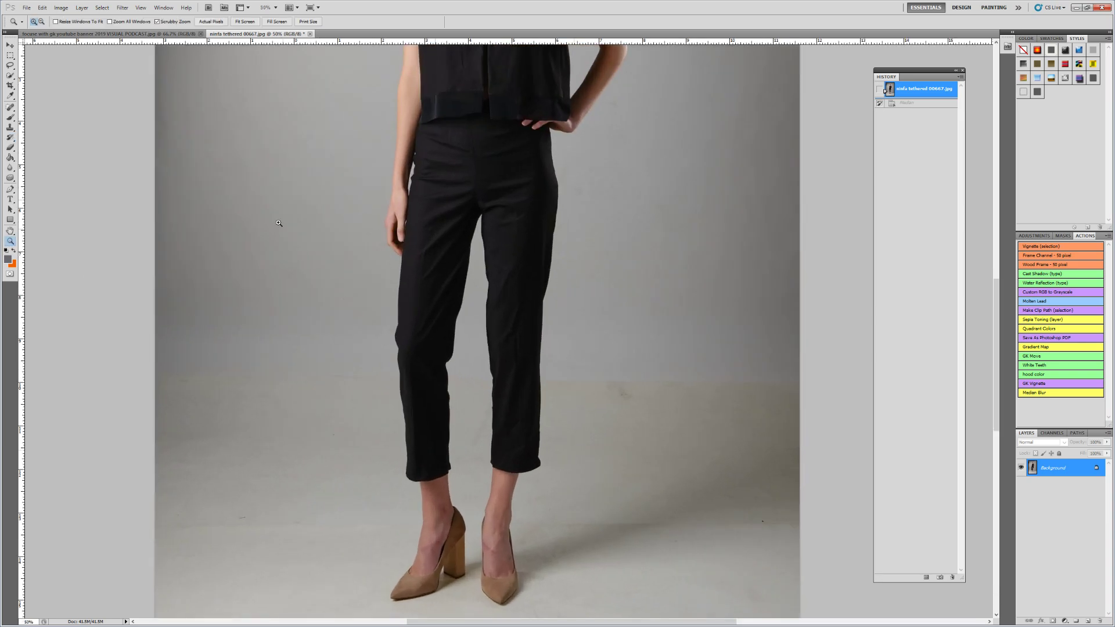
left_click(10, 139)
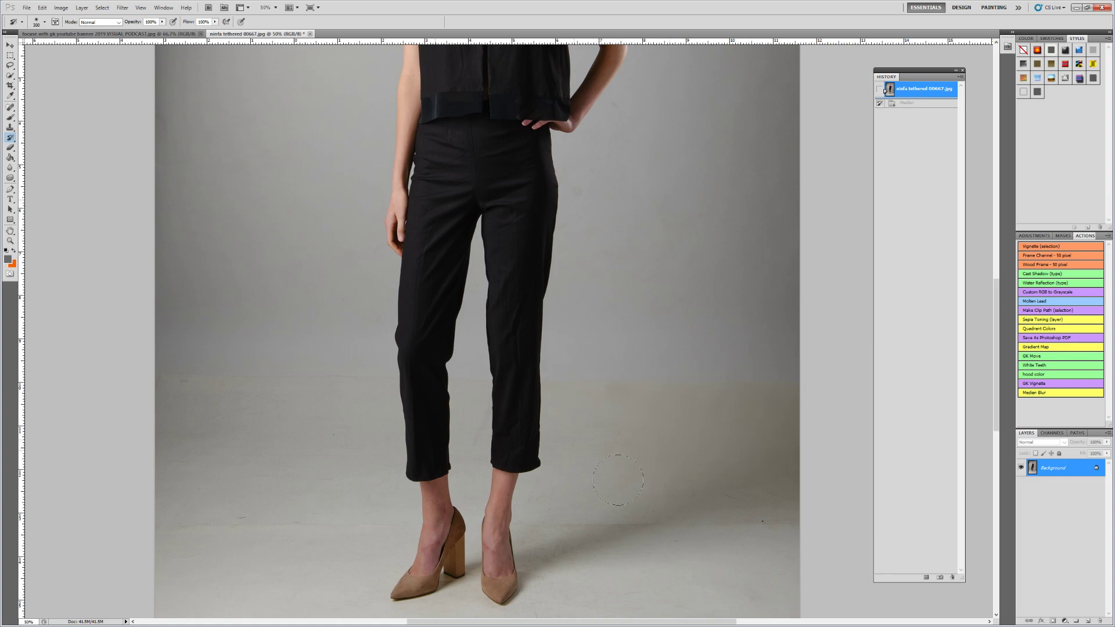
left_click(579, 417)
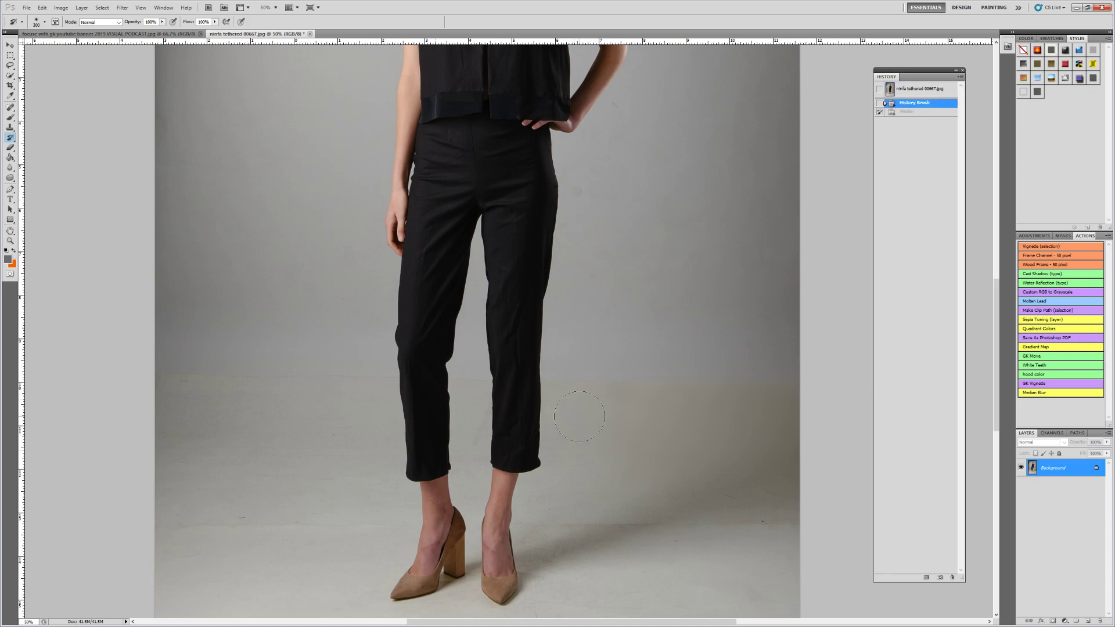
left_click_drag(575, 437, 575, 480)
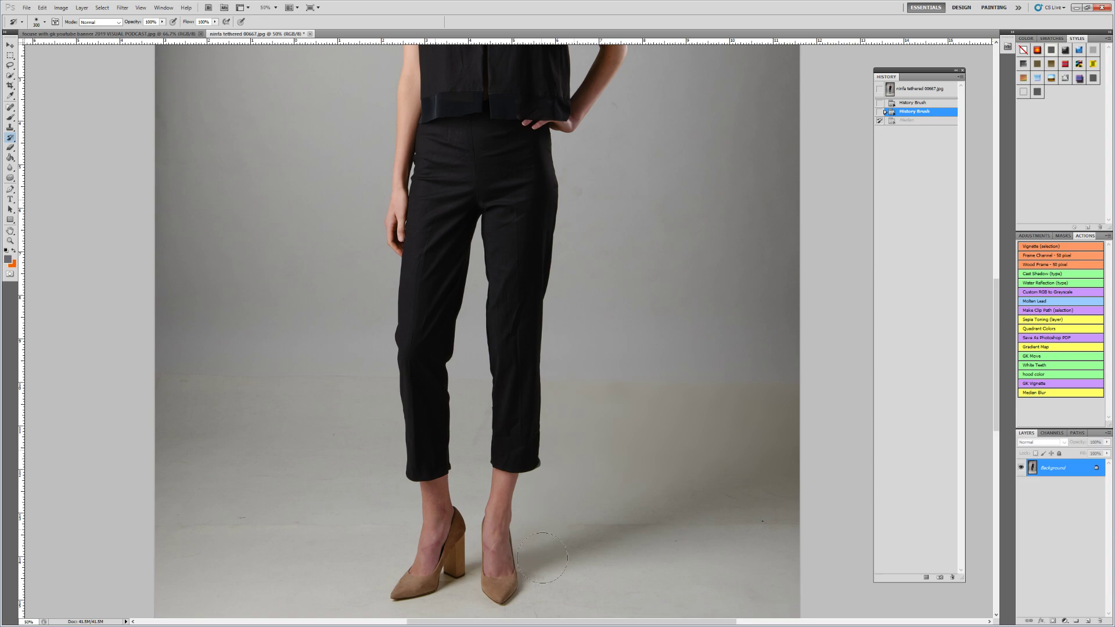
mouse_move(500, 546)
left_mouse_down()
mouse_move(511, 566)
mouse_move(595, 581)
left_mouse_up()
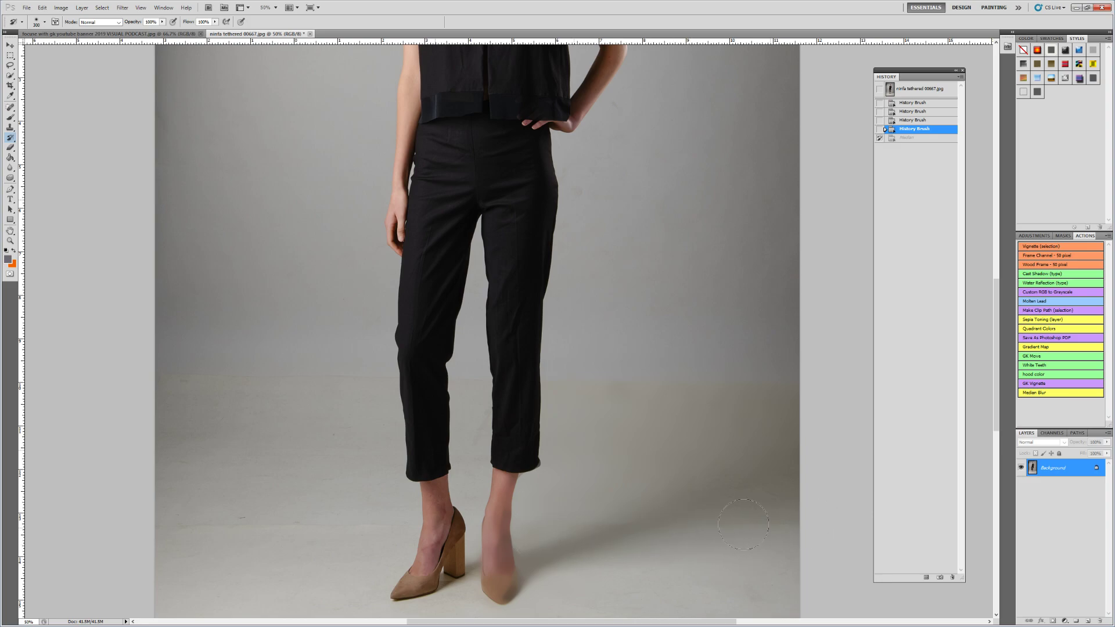
left_click(651, 410)
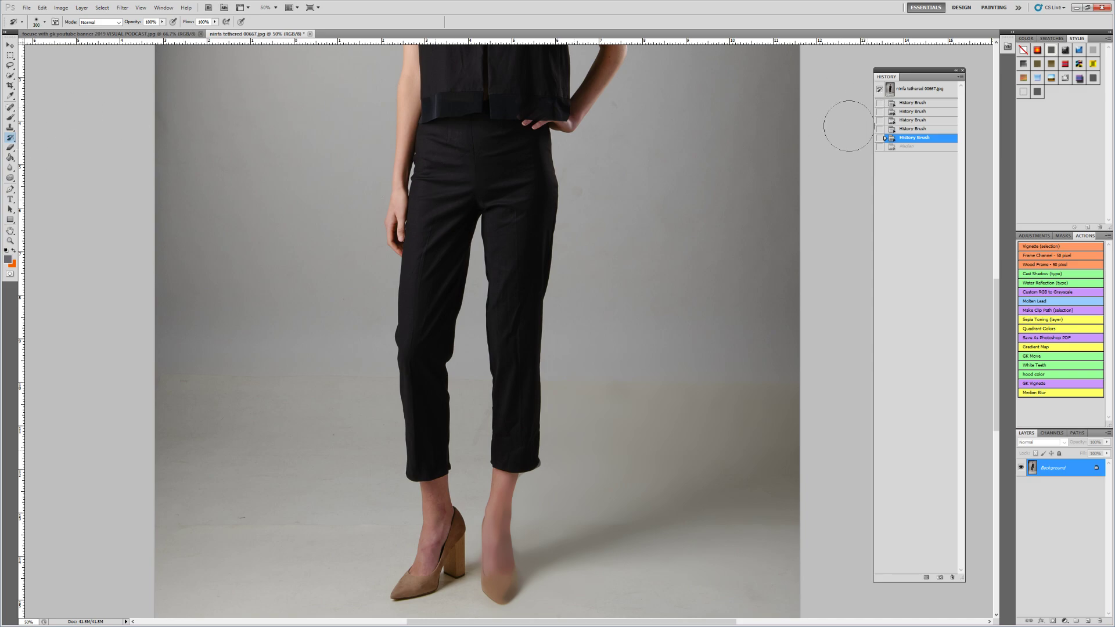
mouse_move(493, 542)
left_mouse_down()
mouse_move(481, 593)
mouse_move(500, 604)
mouse_move(475, 502)
mouse_move(497, 458)
left_mouse_up()
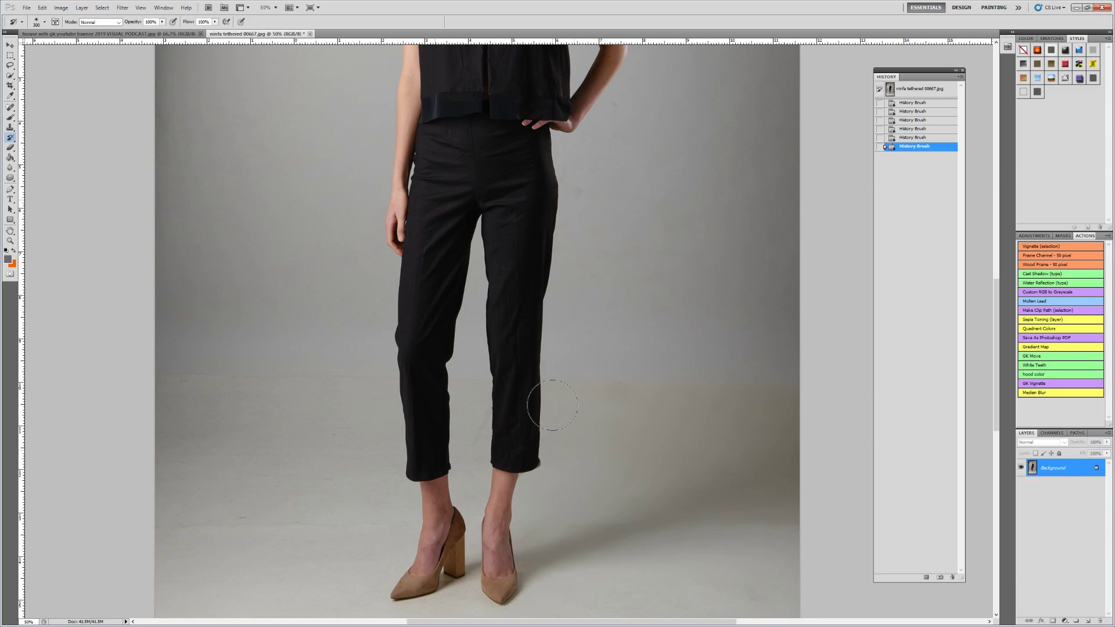
Paint the Median blur onto the floor and backdrop around the left shoe and calf
left_click(1036, 392)
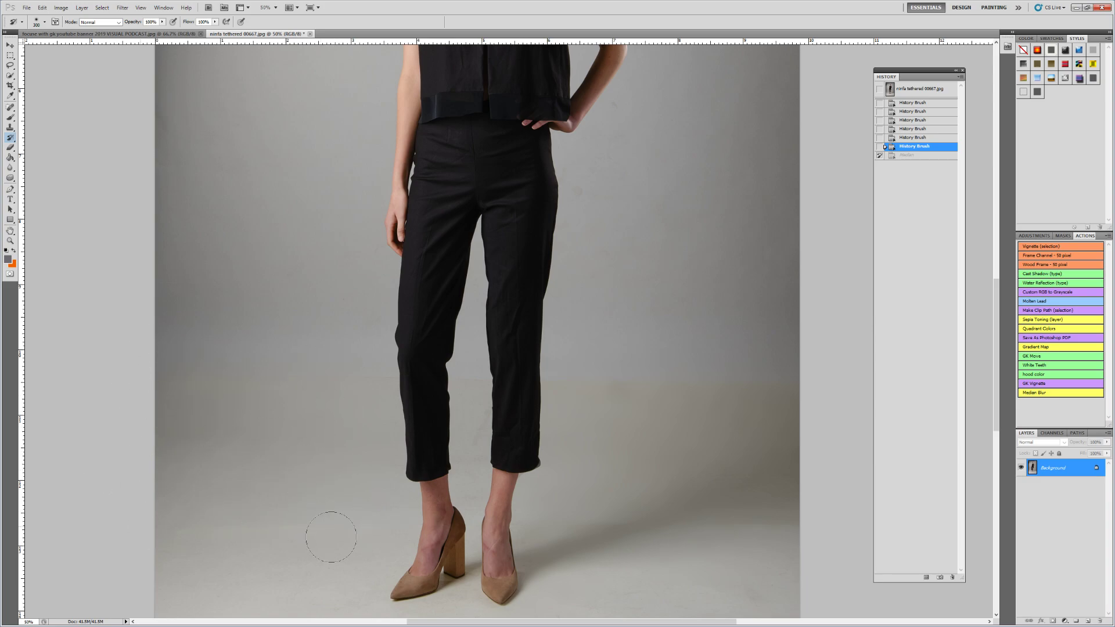
left_click_drag(256, 590, 354, 580)
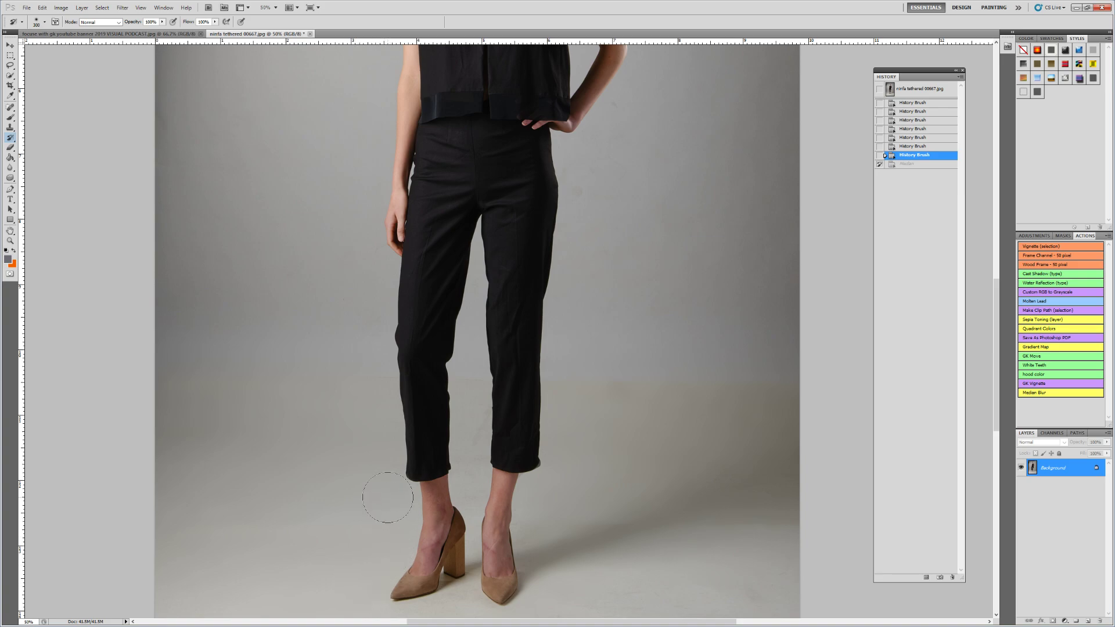
left_click_drag(388, 497, 377, 492)
left_click_drag(370, 400, 368, 383)
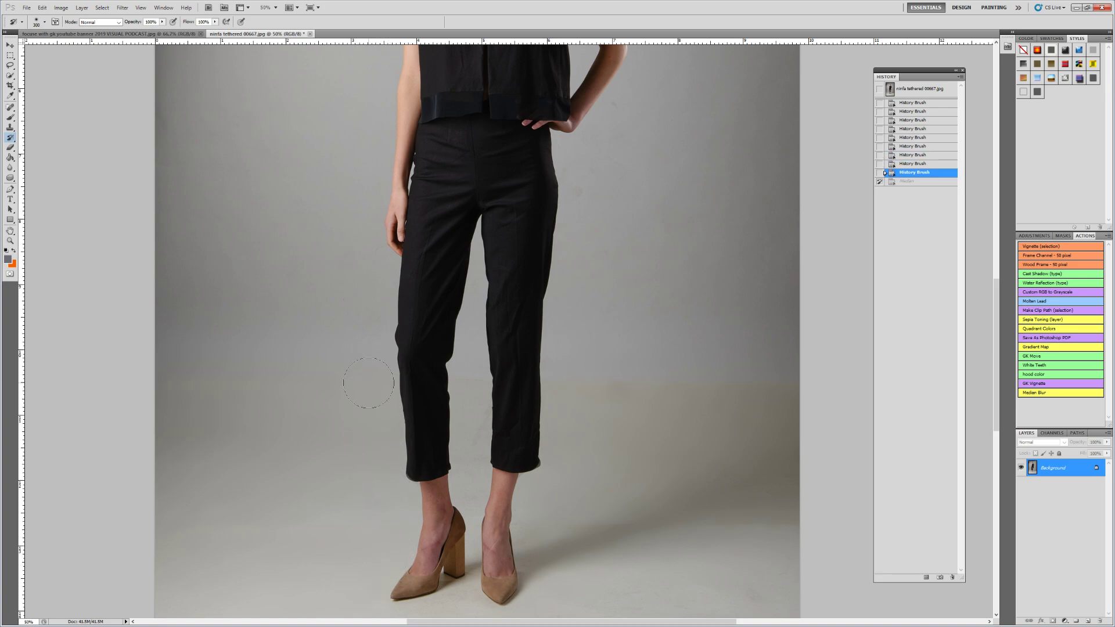
left_click_drag(210, 381, 180, 363)
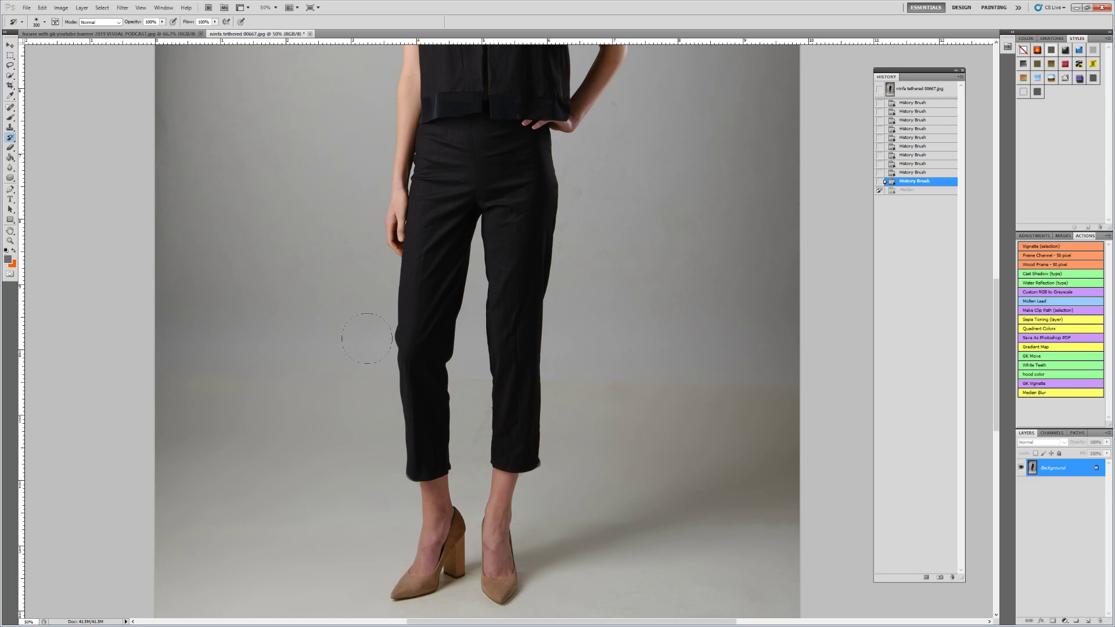
Revert the photo to its original state and show the Actions panel as an editable list
left_click(913, 91)
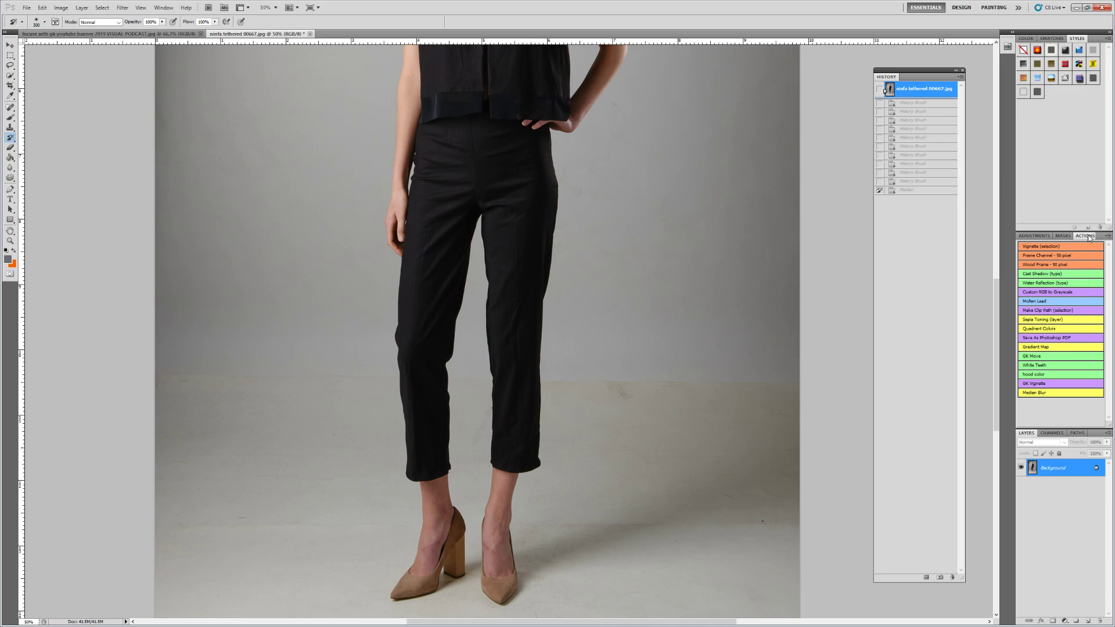
left_click(1108, 236)
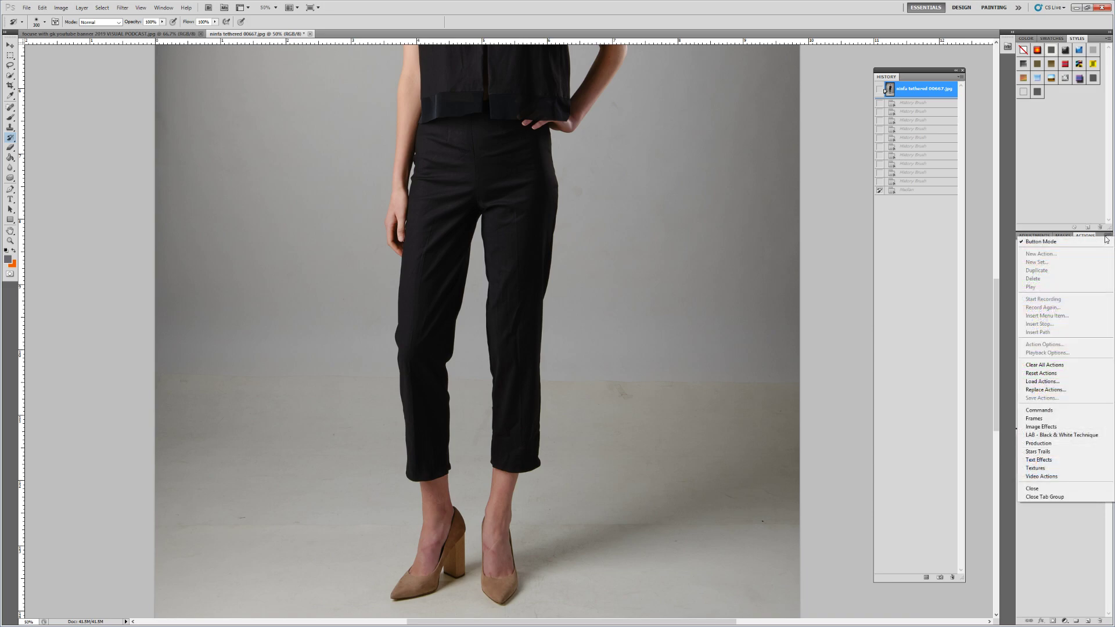
left_click(1054, 245)
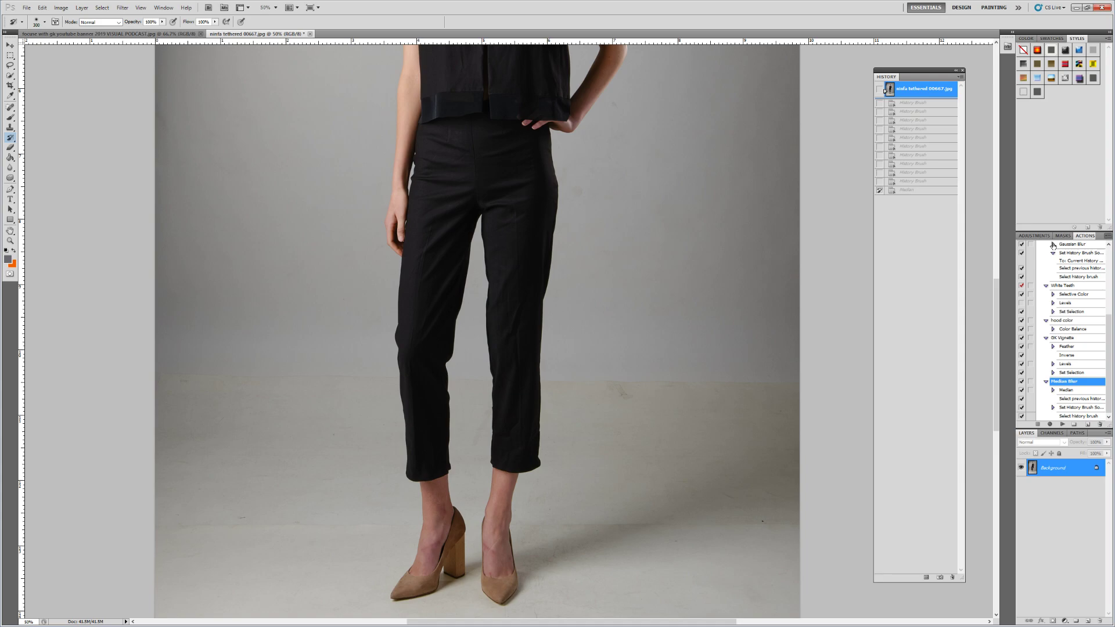
Create a yellow-labelled action named 'test blur' and start recording it
left_click(1108, 237)
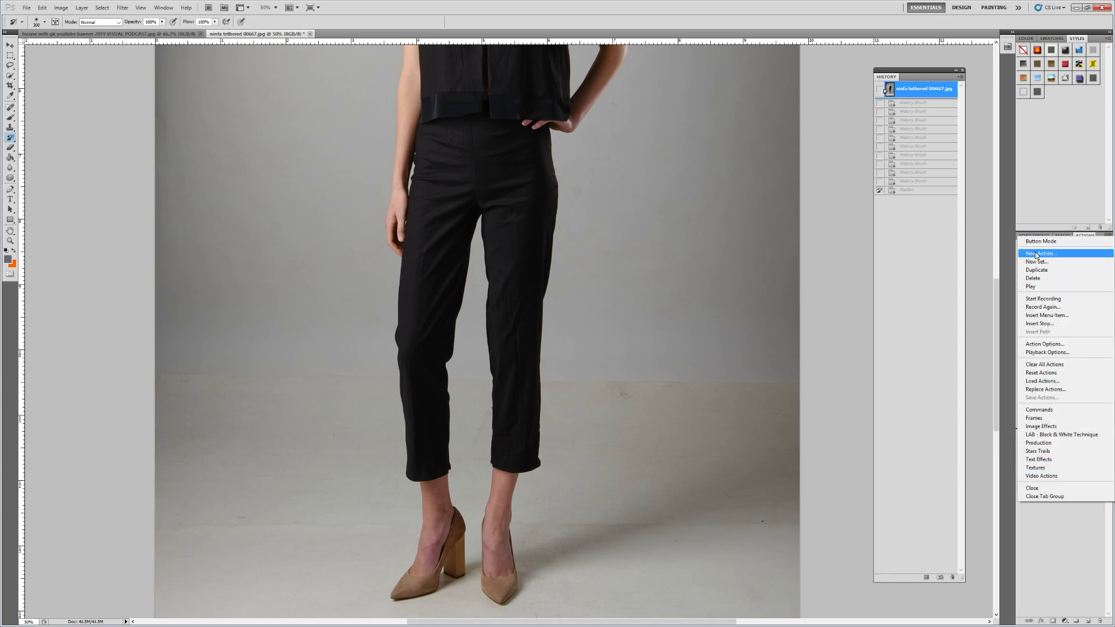
left_click(1037, 253)
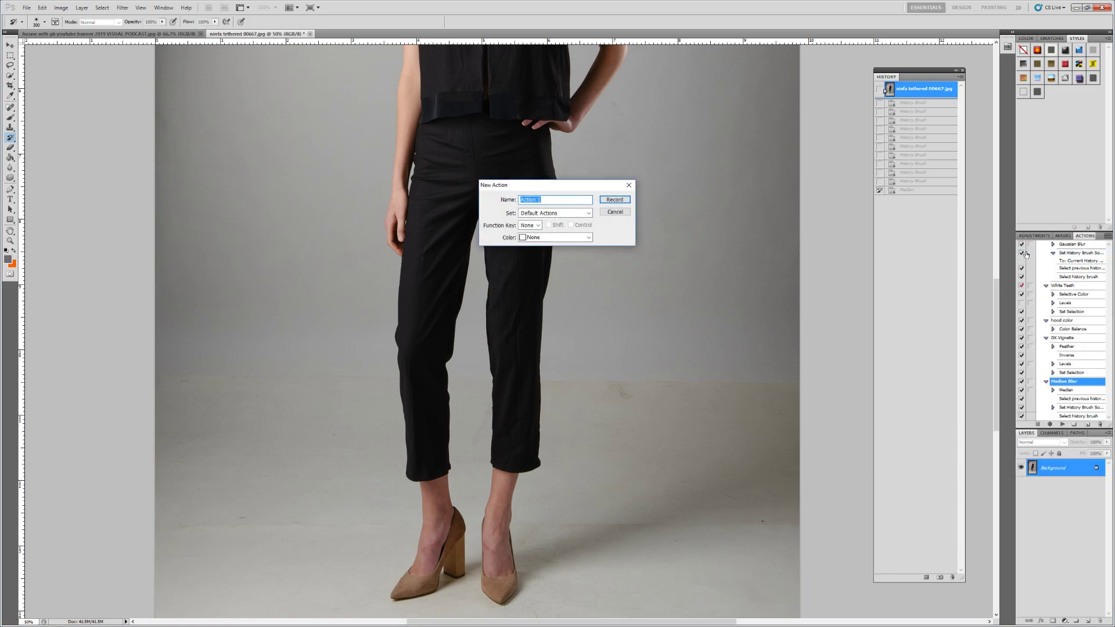
type("test blur")
left_click(562, 238)
left_click(548, 280)
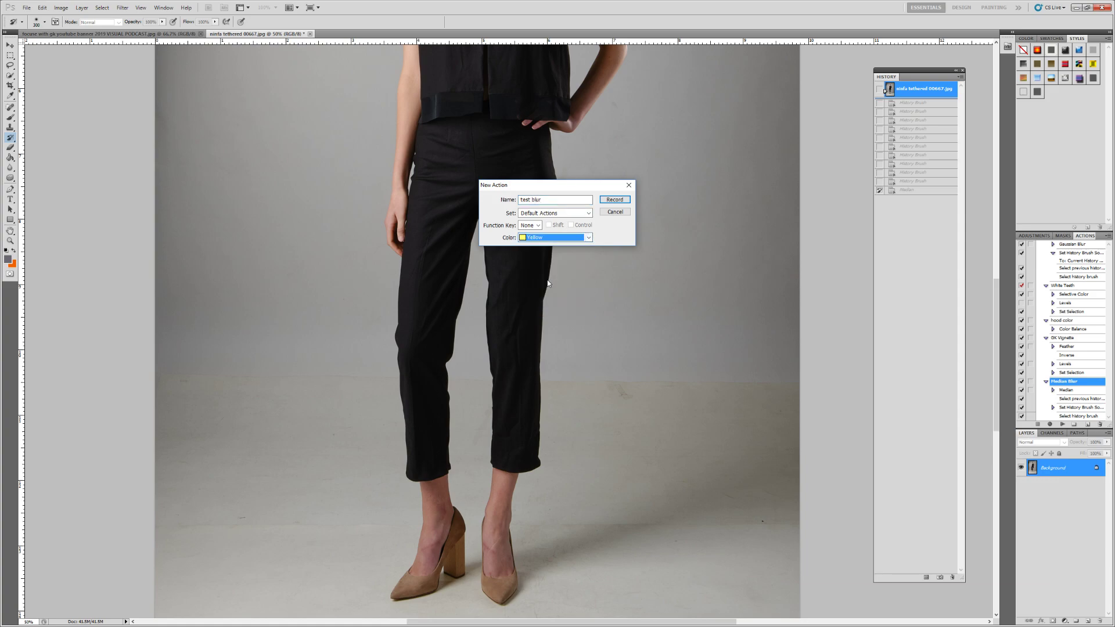
left_click(613, 200)
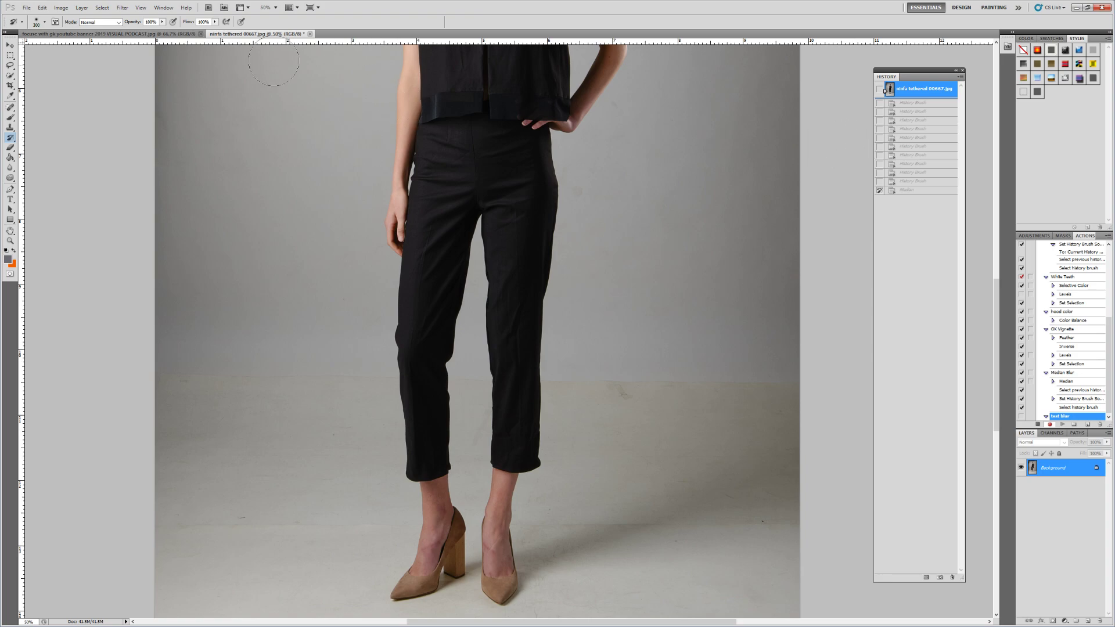
Apply a Median noise-reduction blur to the photo
left_click(123, 8)
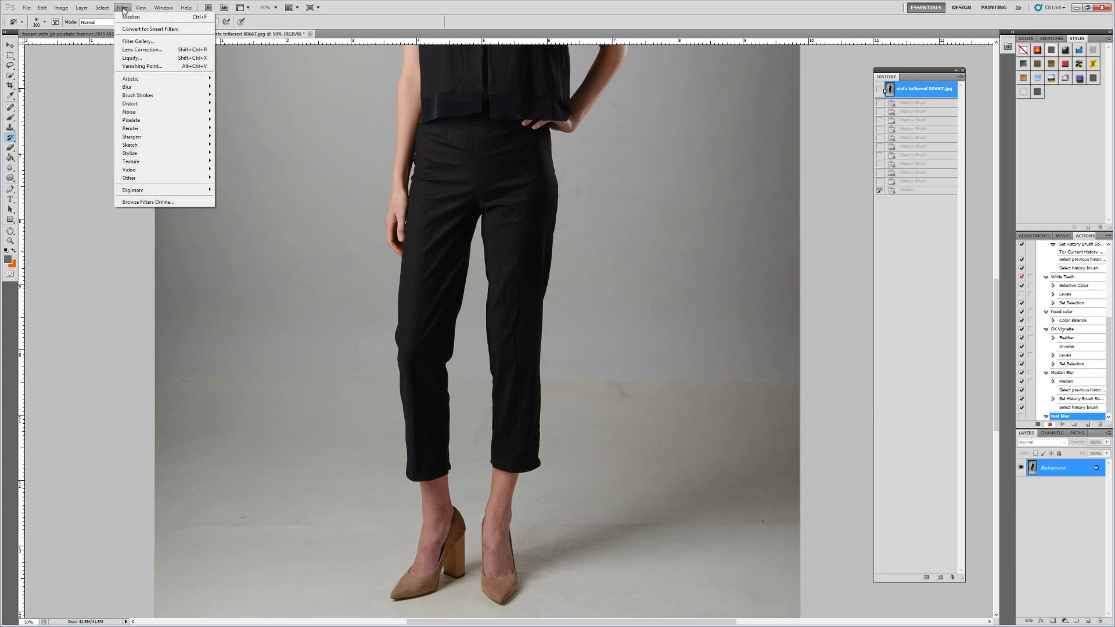
mouse_move(177, 112)
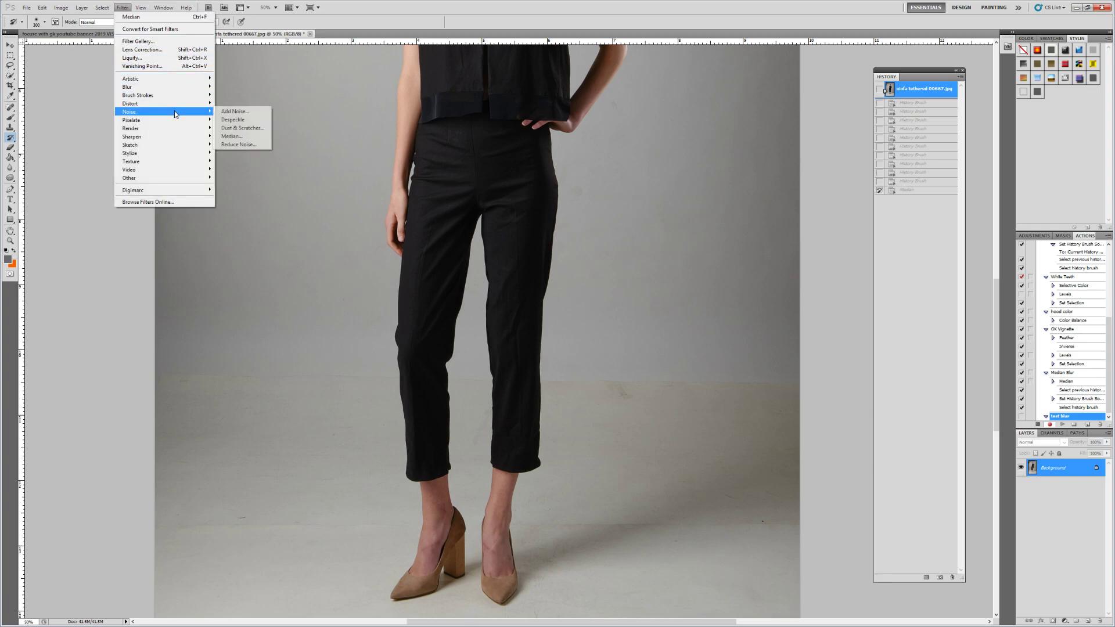
left_click(231, 136)
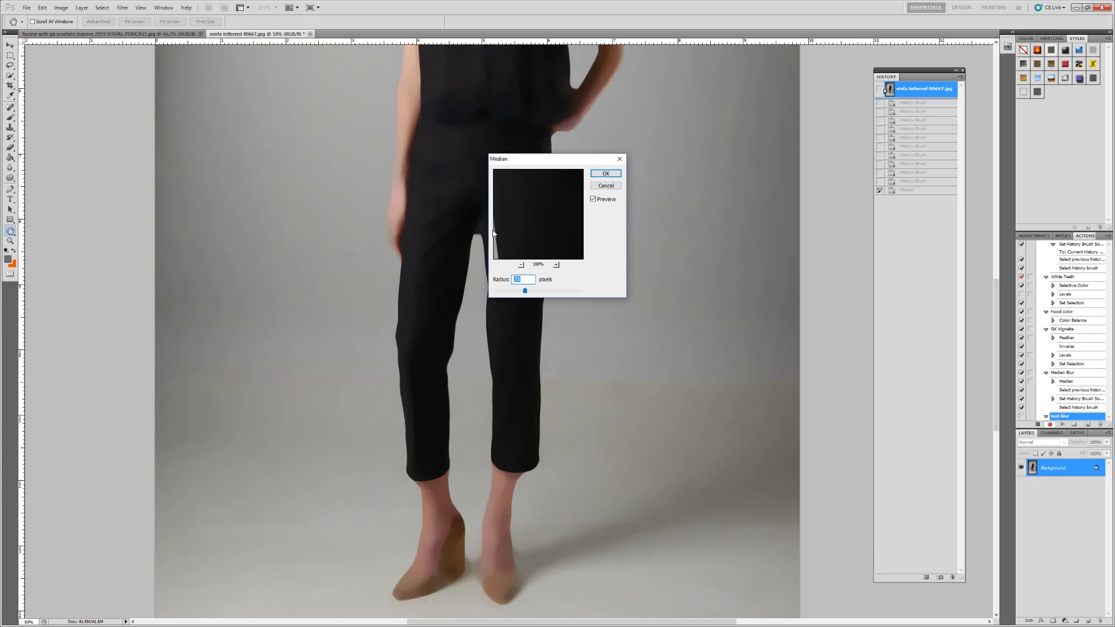
left_click(598, 173)
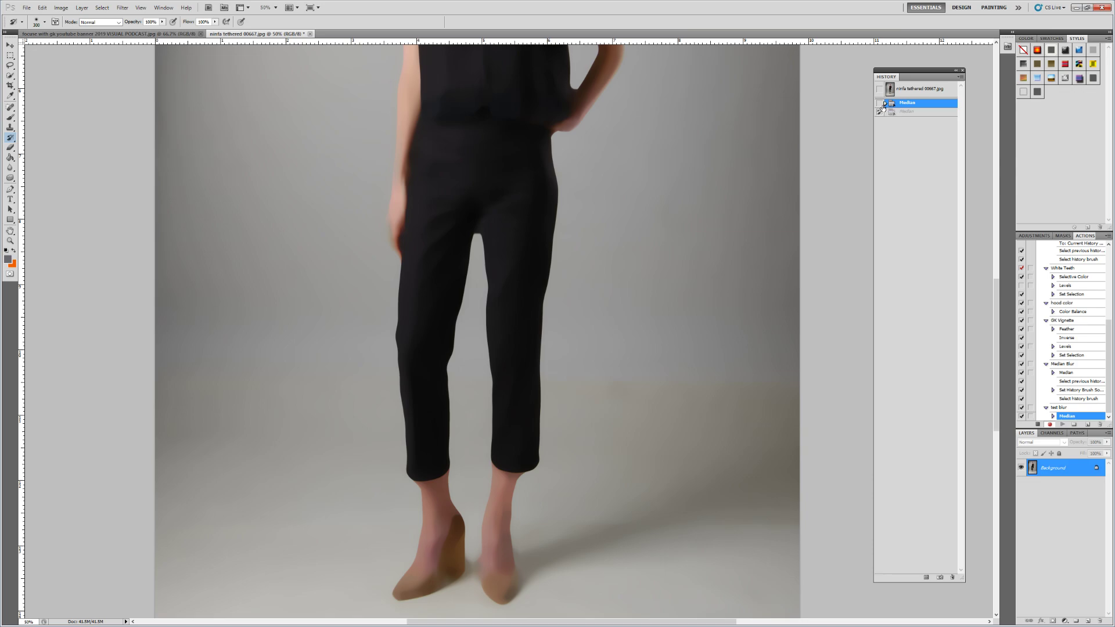
Make the Median state the History Brush source, revert to the original snapshot, and stop recording
left_click(879, 104)
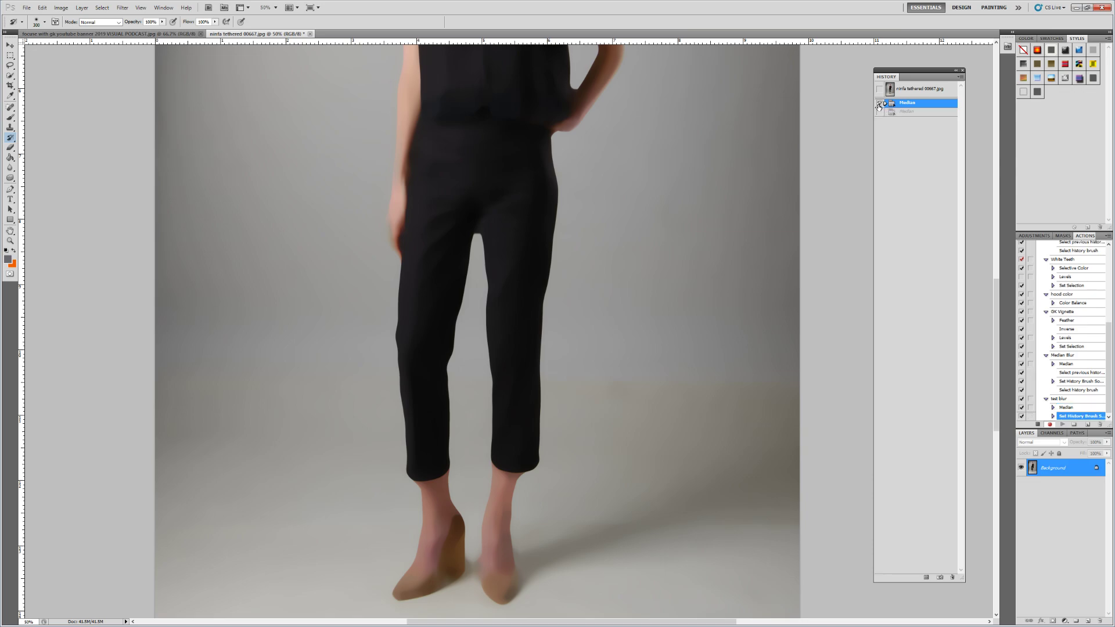
left_click(909, 91)
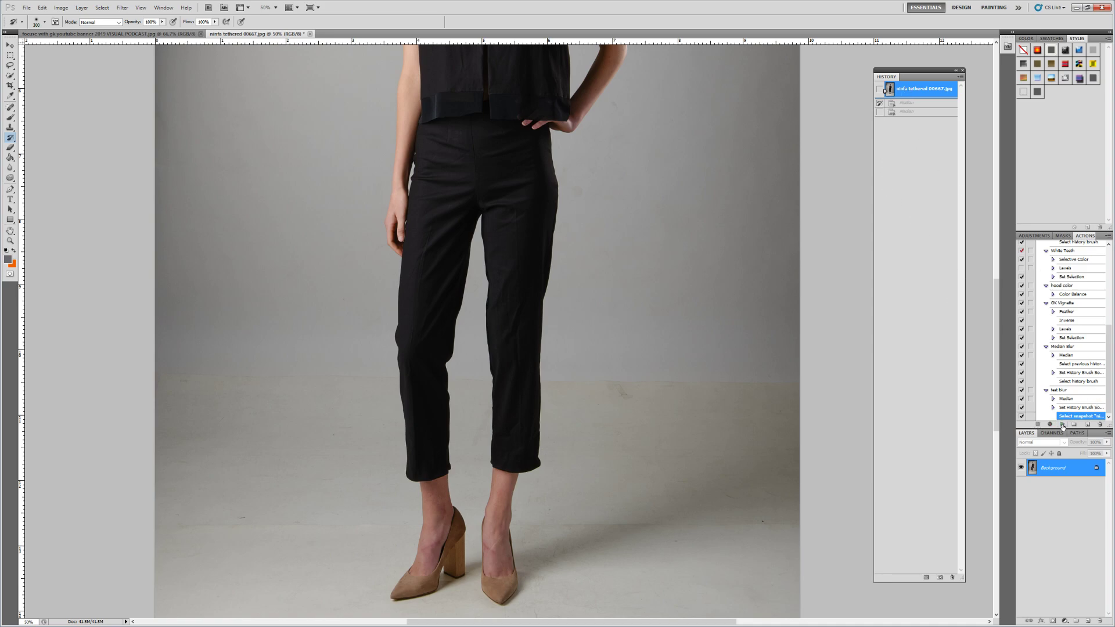
left_click(1062, 391)
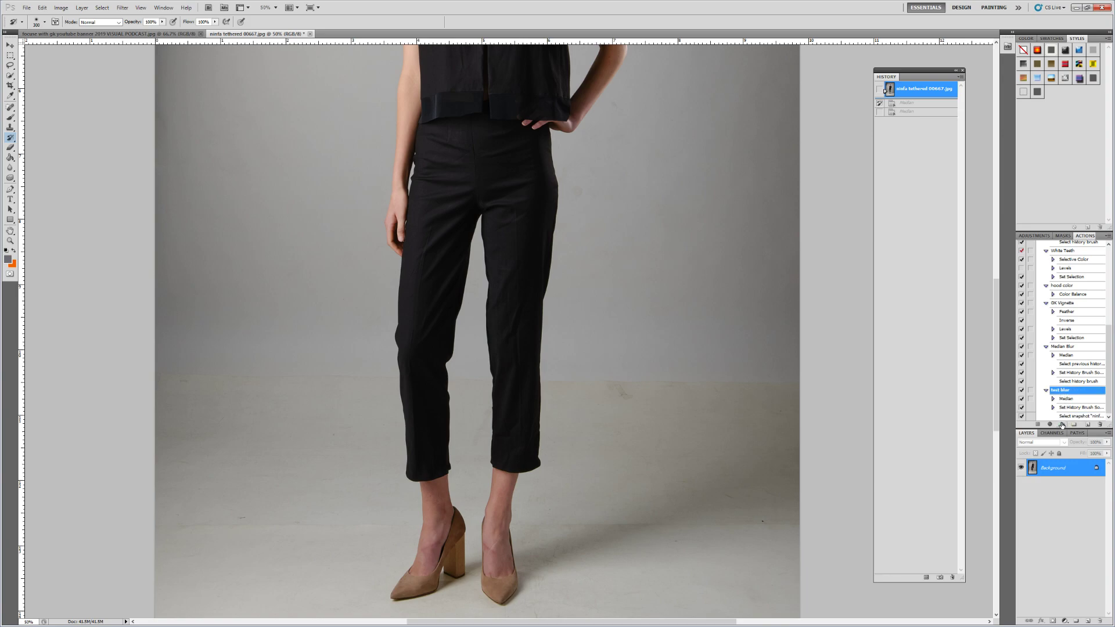
Run the 'test blur' action and paint smoothing onto the grey backdrop
left_click(1062, 424)
mouse_move(624, 389)
left_mouse_down()
mouse_move(656, 396)
mouse_move(614, 413)
left_mouse_up()
left_click(738, 403)
left_click(665, 458)
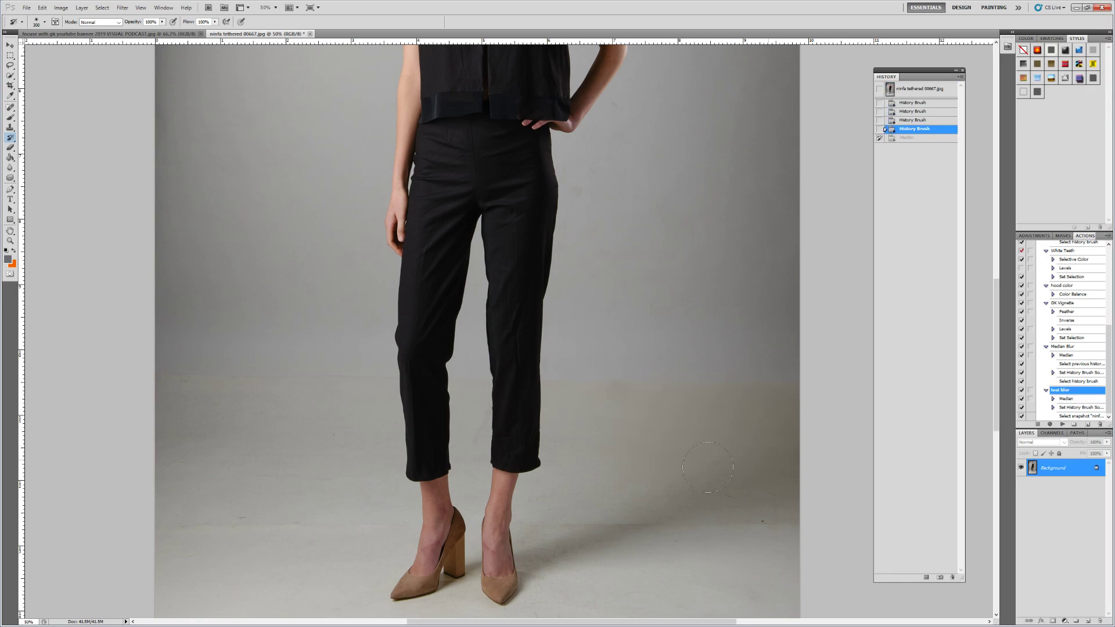
left_click(776, 535)
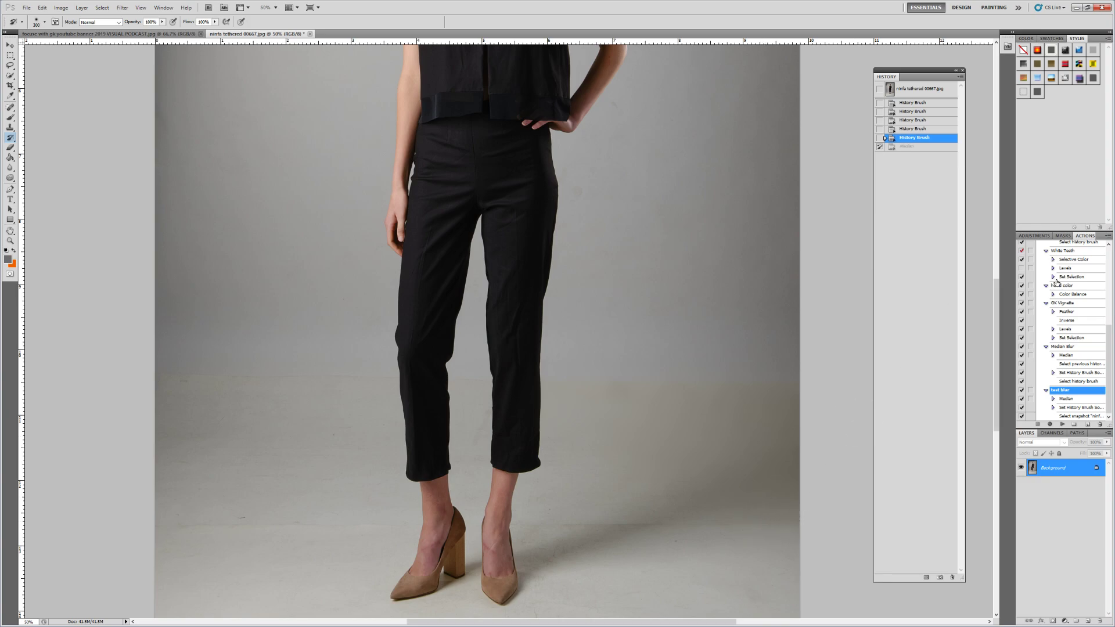
Show the actions as coloured buttons in a floating panel
left_click(1108, 236)
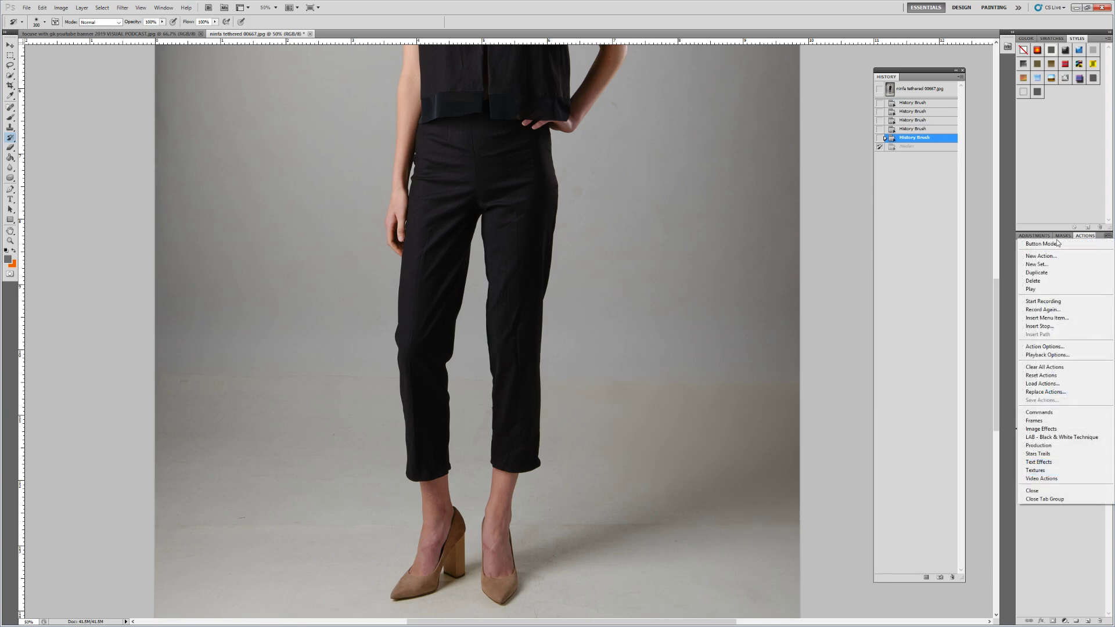
left_click(1074, 244)
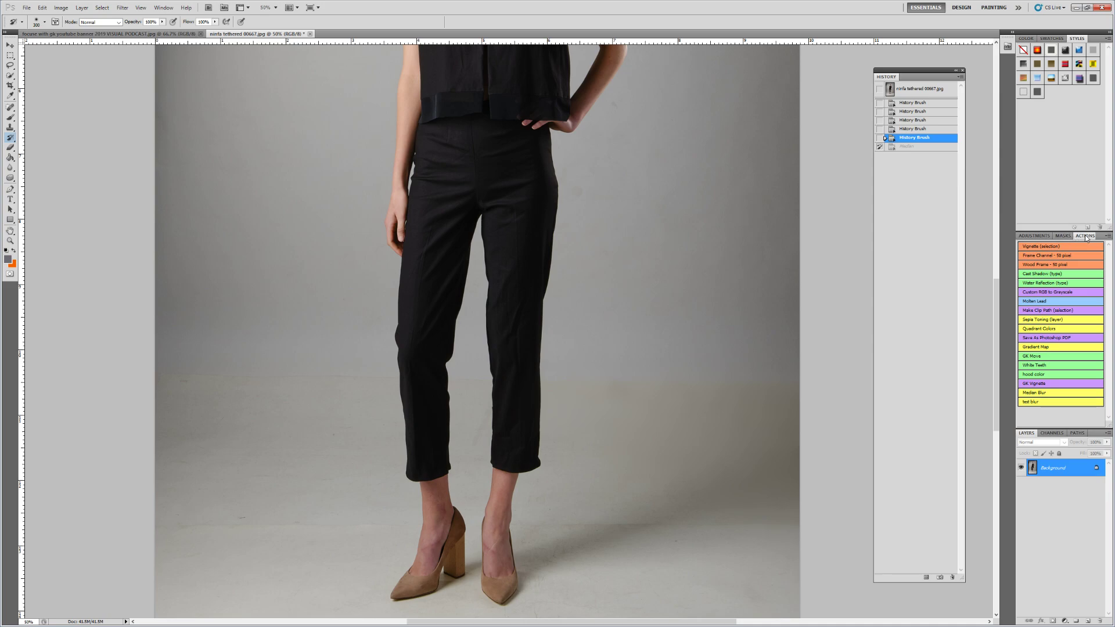
left_click_drag(1073, 240, 719, 152)
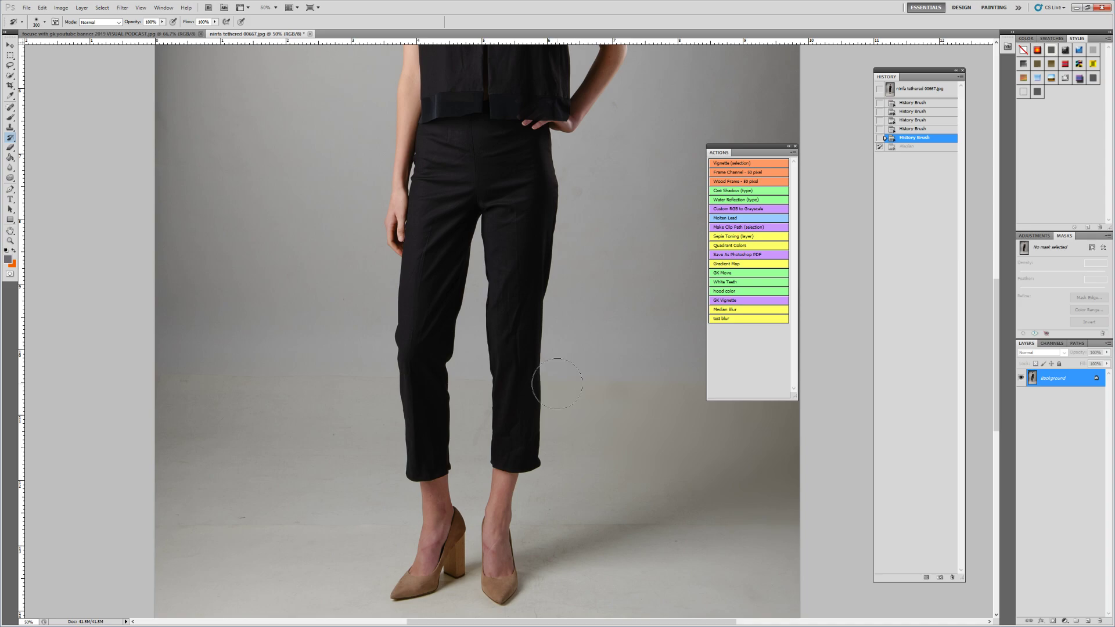
Brush smoothing over the floor around the shoes and the backdrop beside the legs
left_click(579, 449)
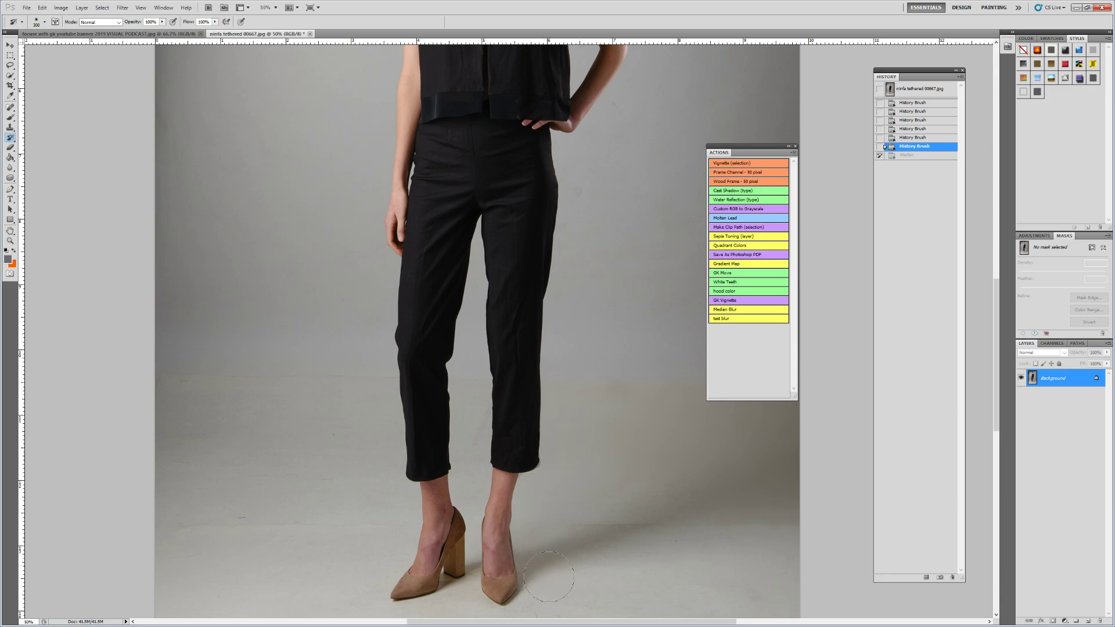
left_click(615, 534)
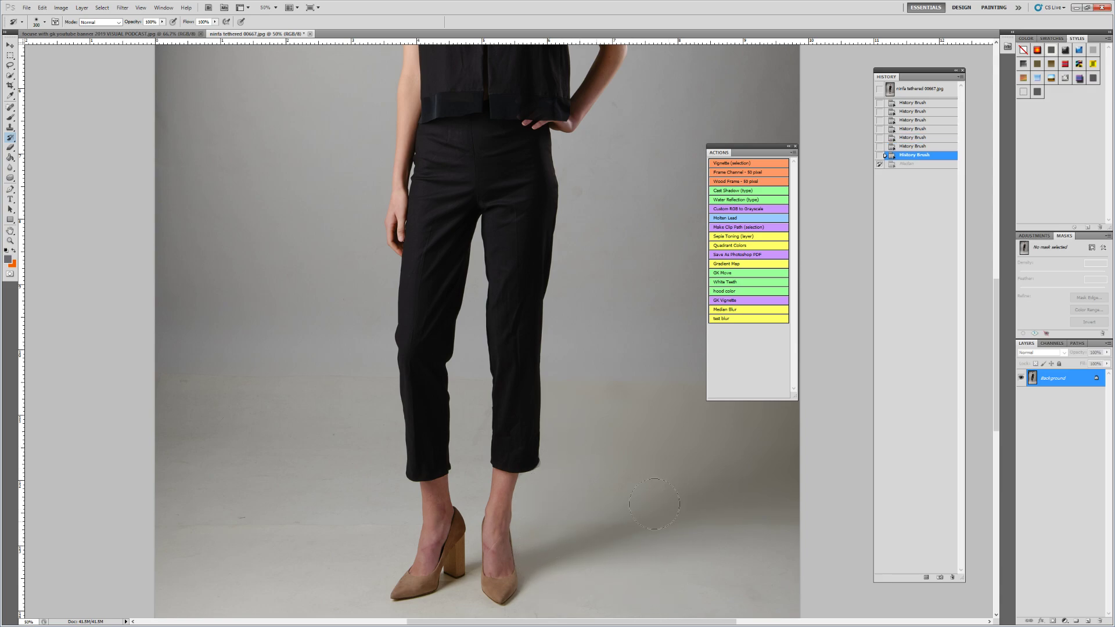
left_click(757, 475)
left_click(703, 533)
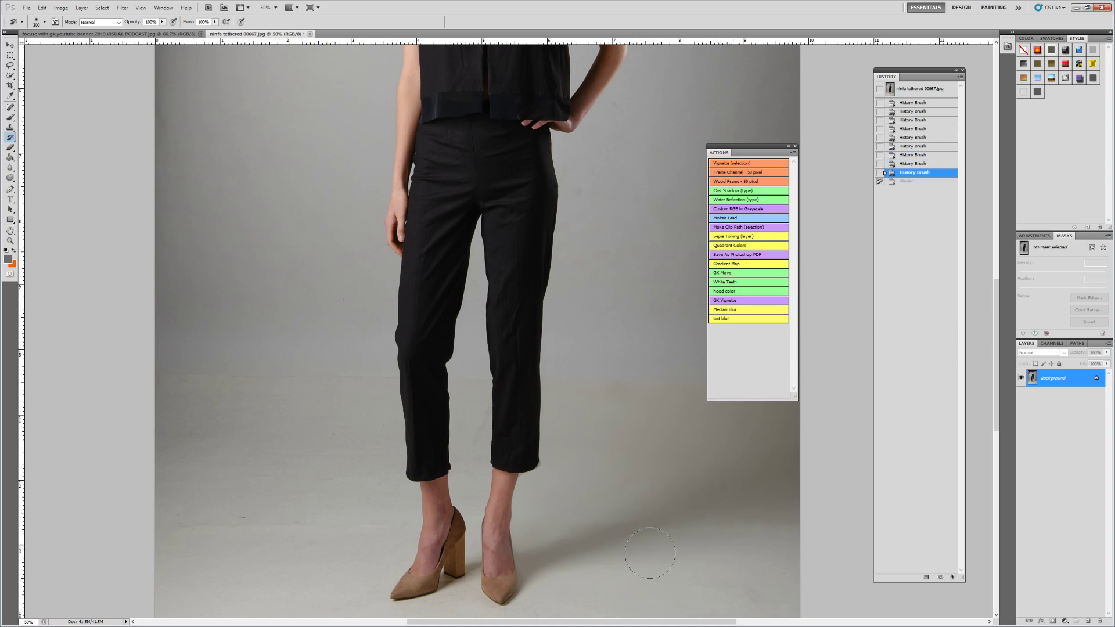
left_click(665, 565)
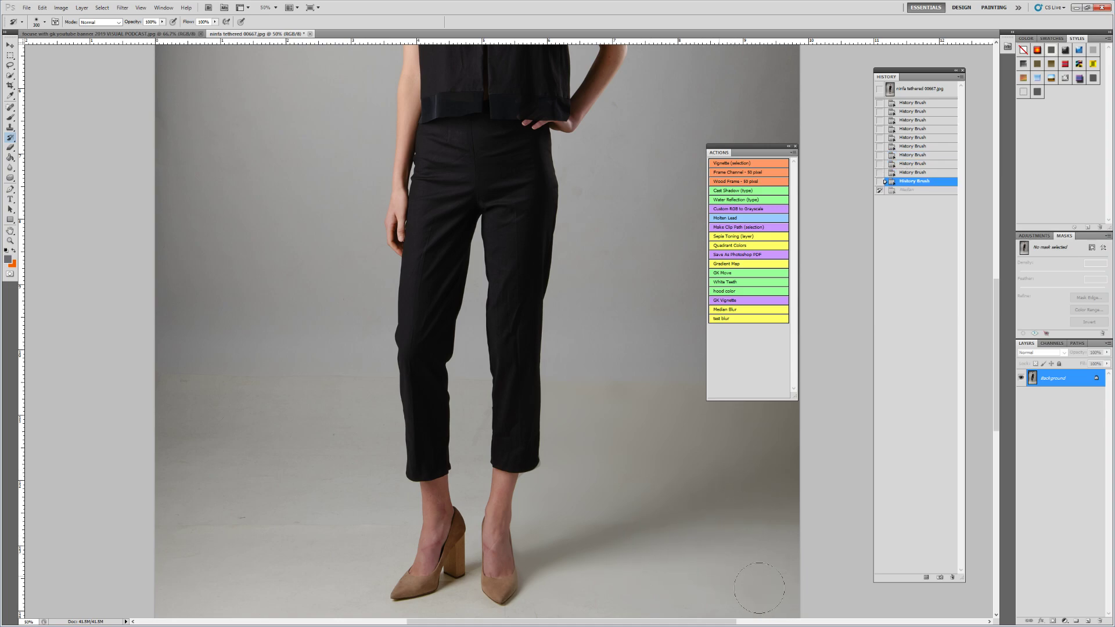
left_click(648, 568)
left_click(674, 584)
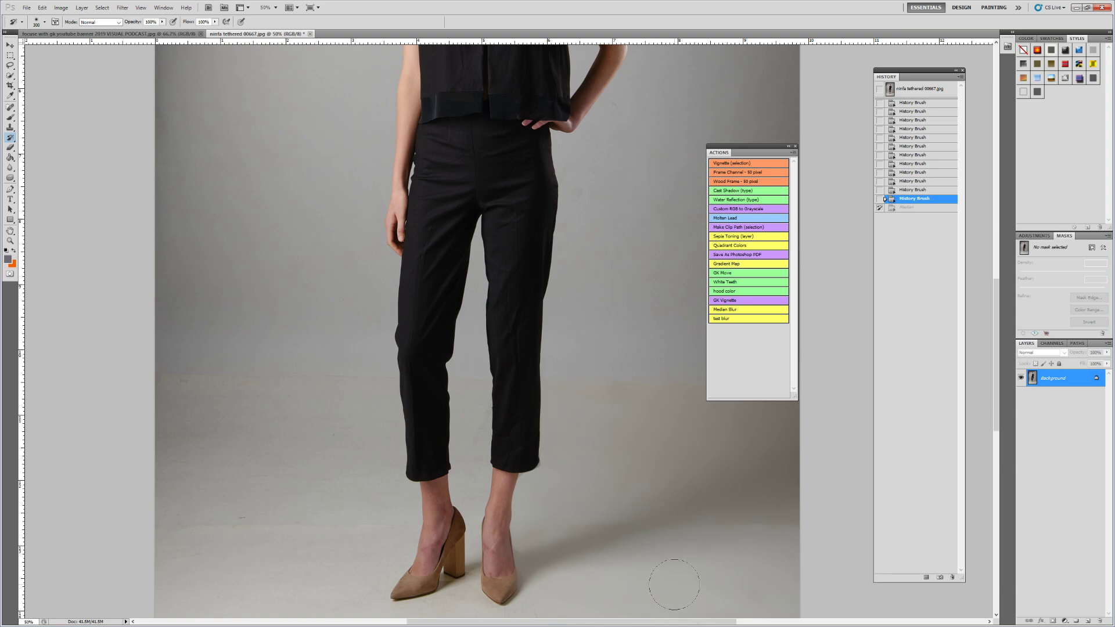
left_click(604, 440)
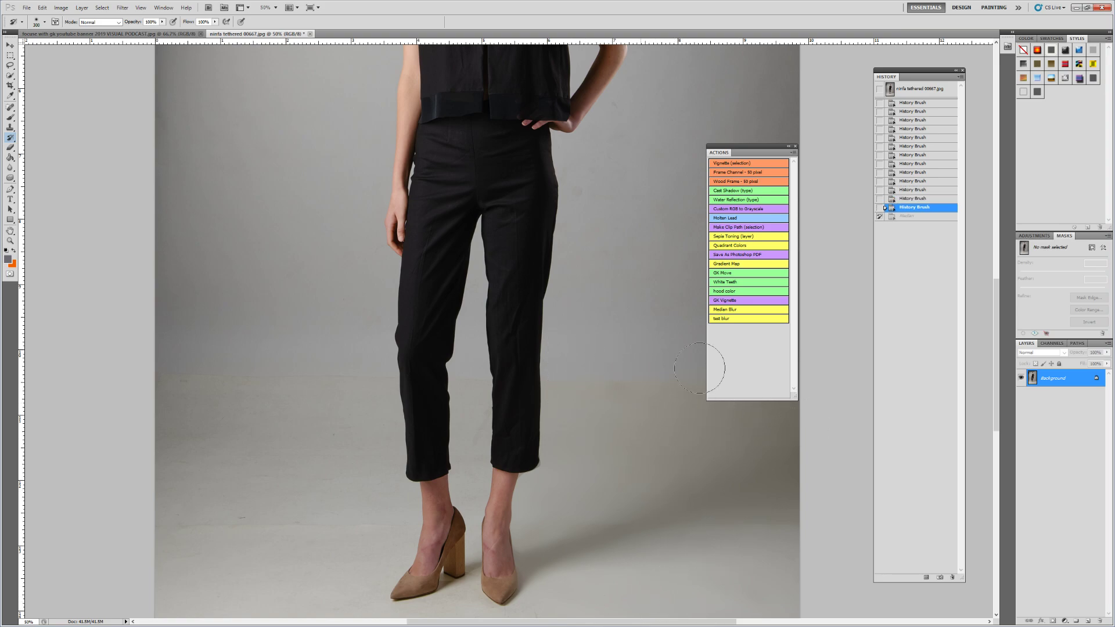
left_click(640, 341)
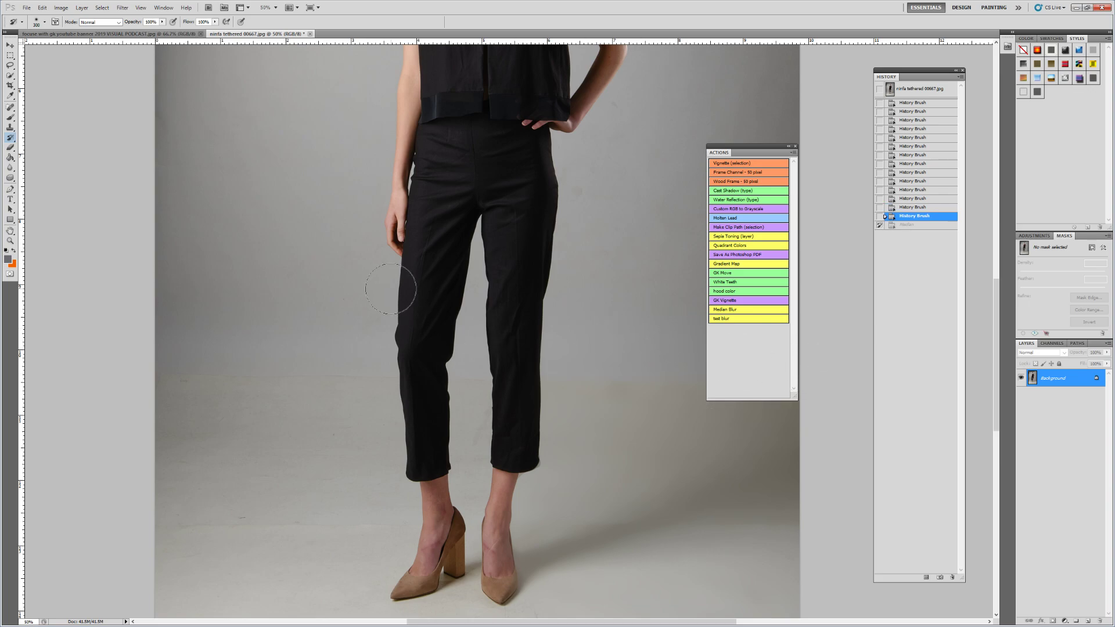
left_click_drag(275, 302, 279, 395)
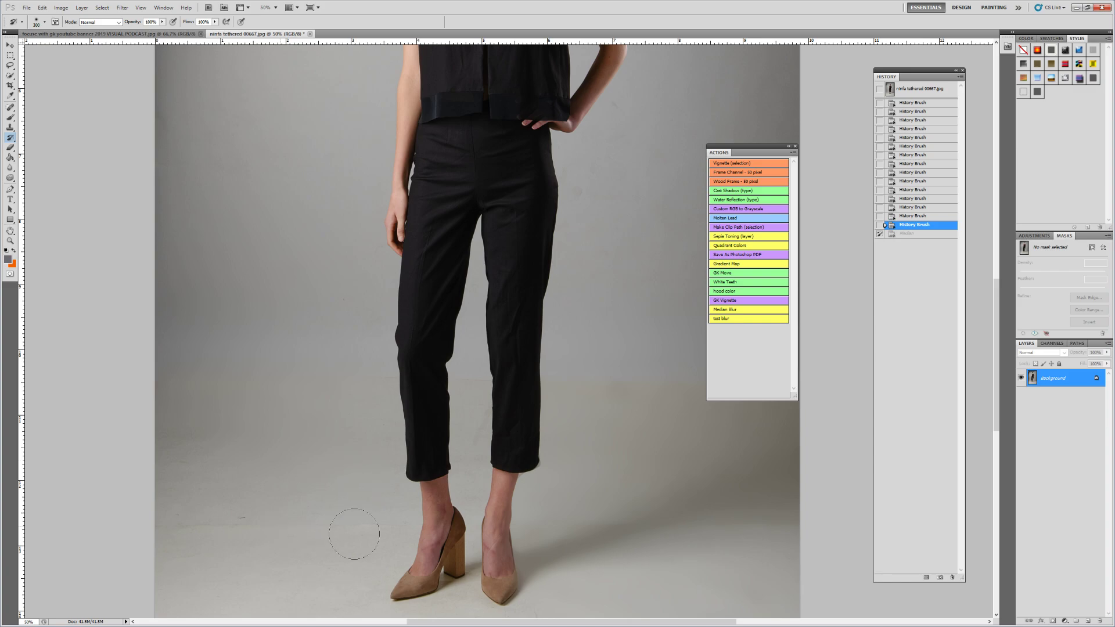
left_click(296, 481)
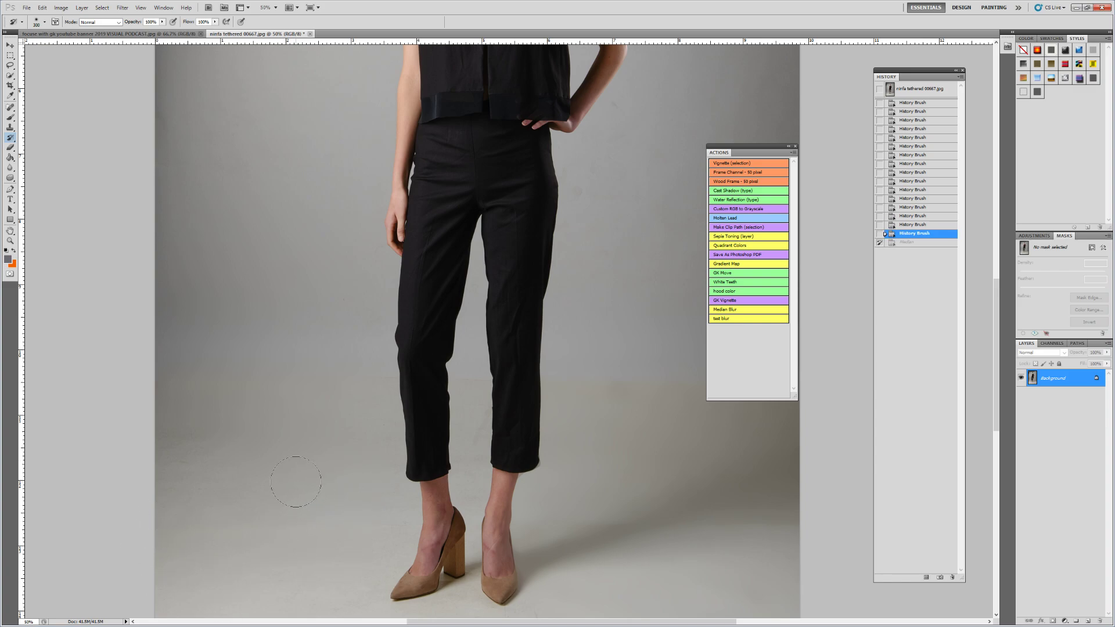
Restore the backdrop at brush size 1400, touch up at 175, then pan to her head and torso
key("bracketright")
key("bracketright")
key("bracketright")
key("bracketright")
key("bracketright")
key("bracketright")
key("bracketright")
key("bracketright")
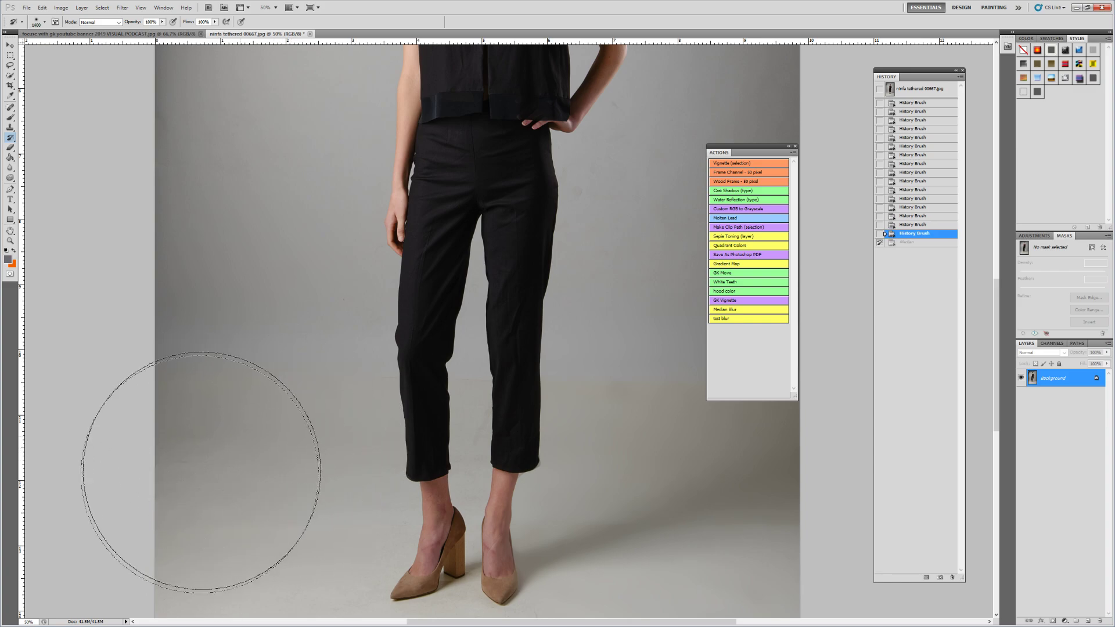
left_click_drag(214, 393, 250, 488)
mouse_move(647, 497)
left_mouse_down()
mouse_move(692, 439)
mouse_move(688, 403)
mouse_move(610, 447)
left_mouse_up()
key("bracketleft")
key("bracketleft")
key("bracketleft")
key("bracketleft")
key("bracketleft")
key("bracketleft")
key("bracketleft")
key("bracketleft")
key("bracketleft")
key("bracketleft")
key("bracketleft")
key("bracketleft")
key("bracketleft")
key("bracketleft")
key("bracketleft")
key("bracketleft")
key("bracketleft")
key("bracketleft")
key("bracketleft")
key("bracketleft")
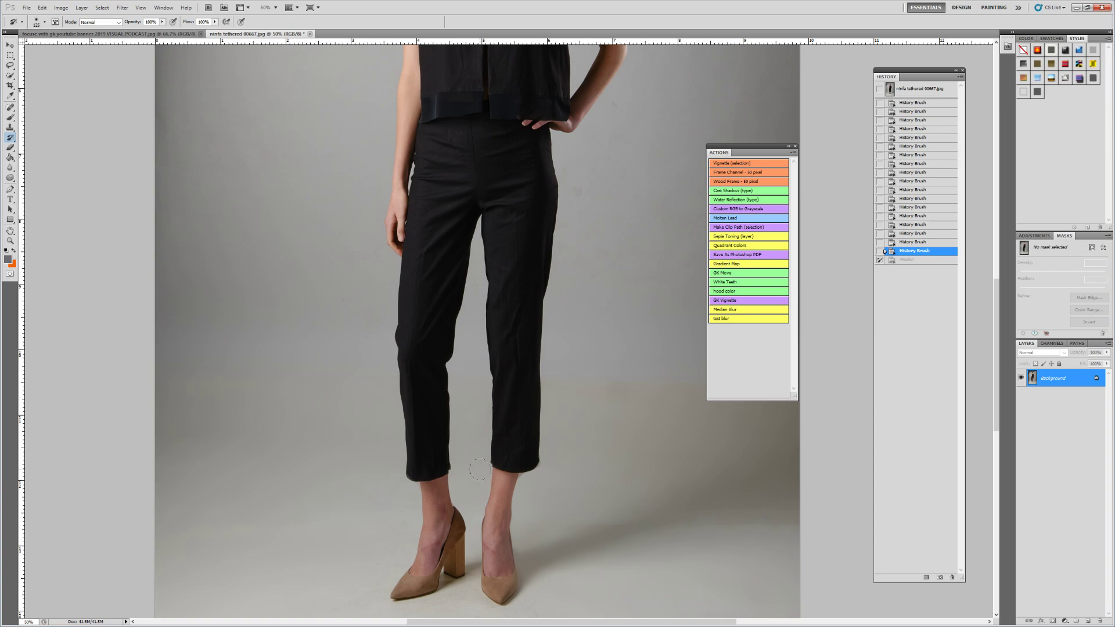
left_click_drag(479, 468, 478, 457)
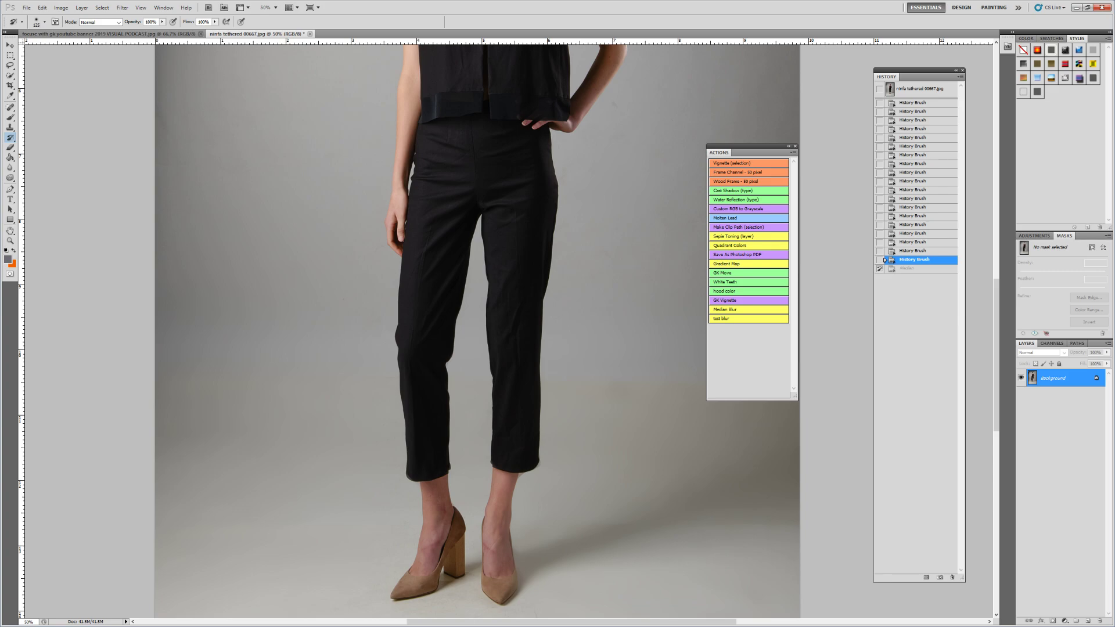
left_click_drag(518, 195, 510, 415)
left_click_drag(508, 373, 484, 256)
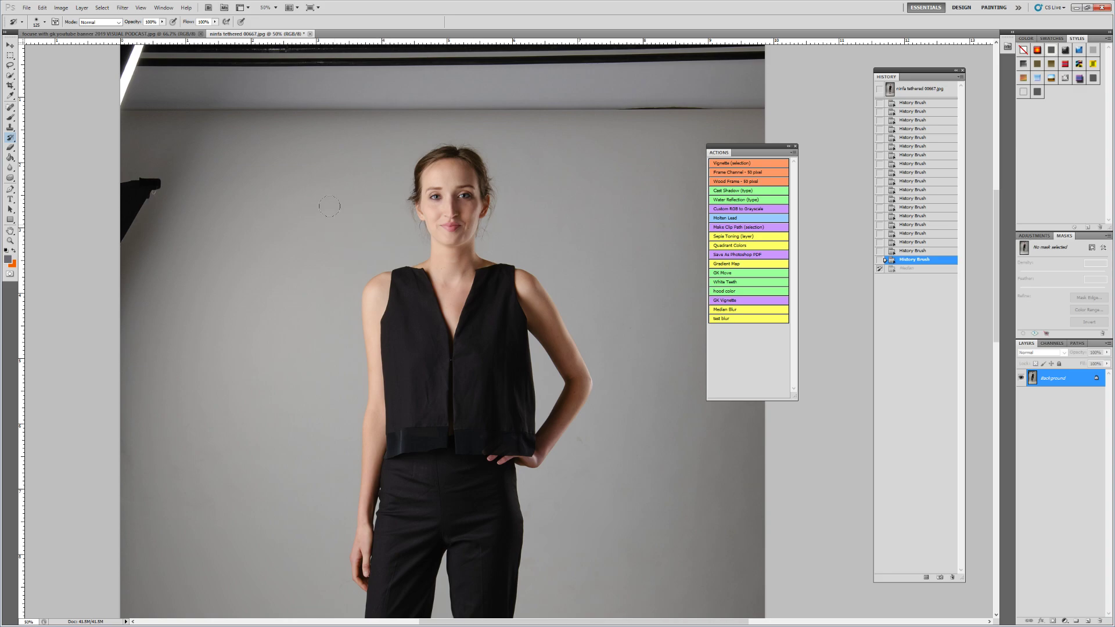
Switch to Capture One's VIBE session and show the Library folder list
key("alt+Tab")
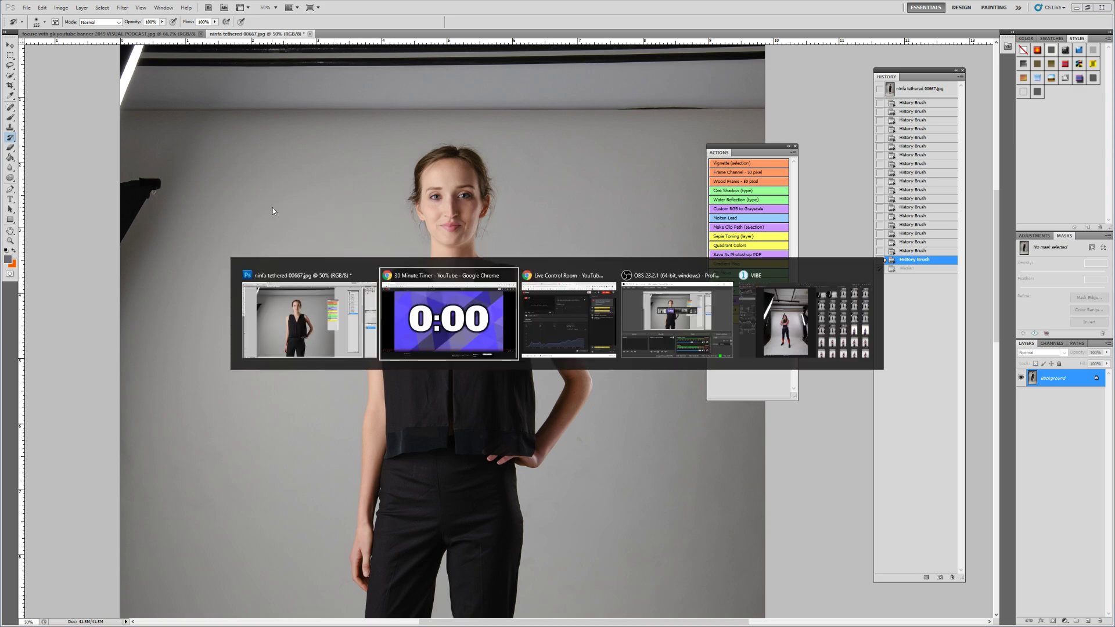
key("alt+Tab")
key("alt+Tab")
key("alt+Tab")
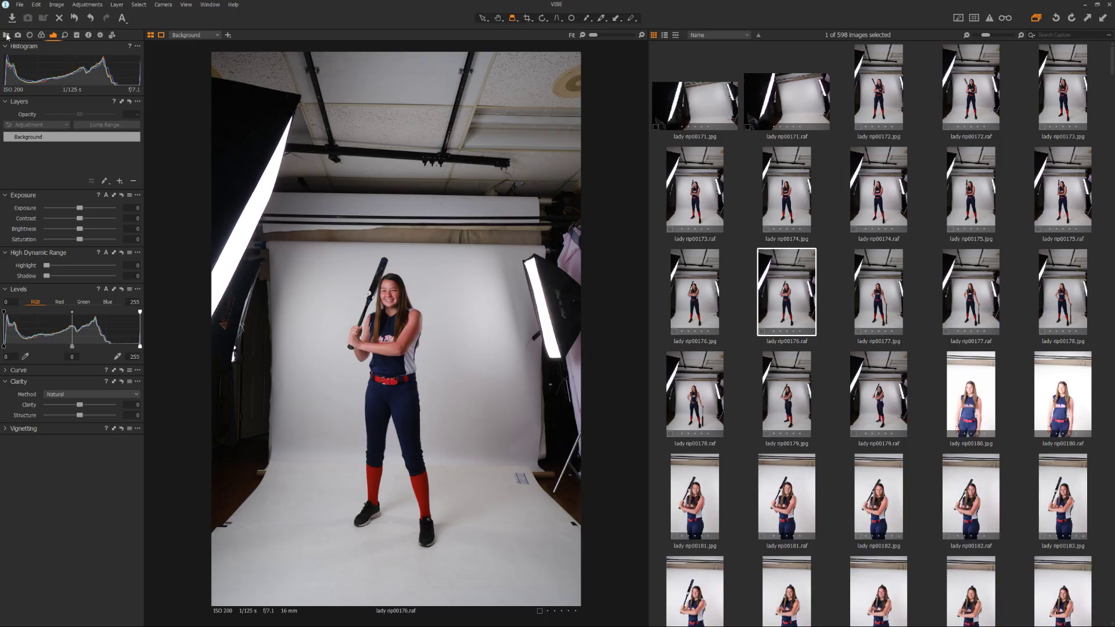
left_click(6, 35)
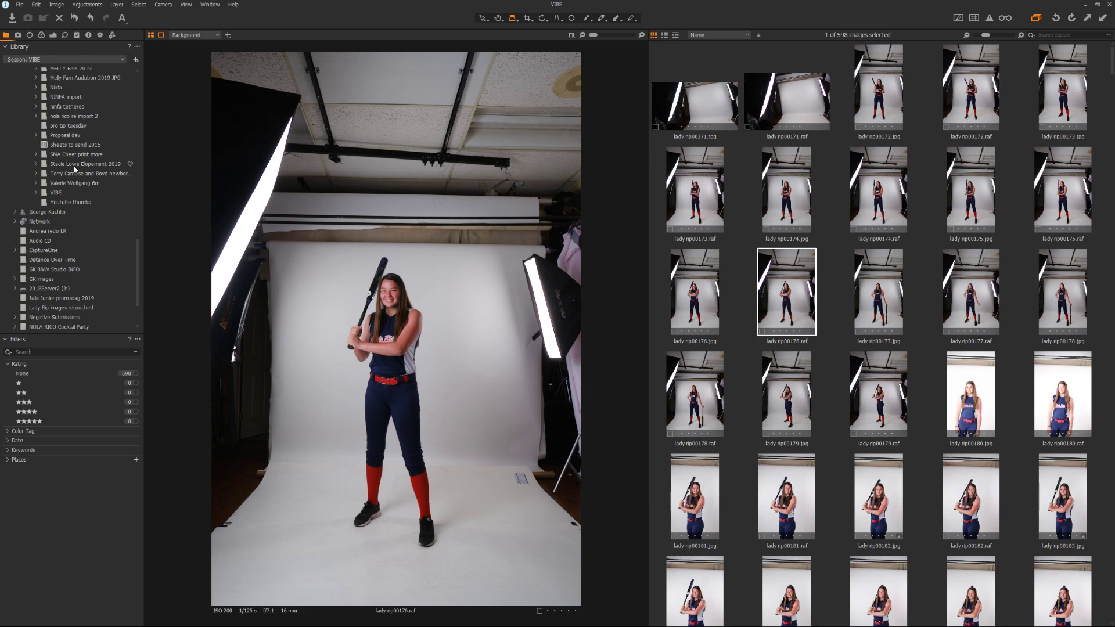
Open the 'nola nco re import 2' folder and view DSCF0006.RAF
left_click(57, 116)
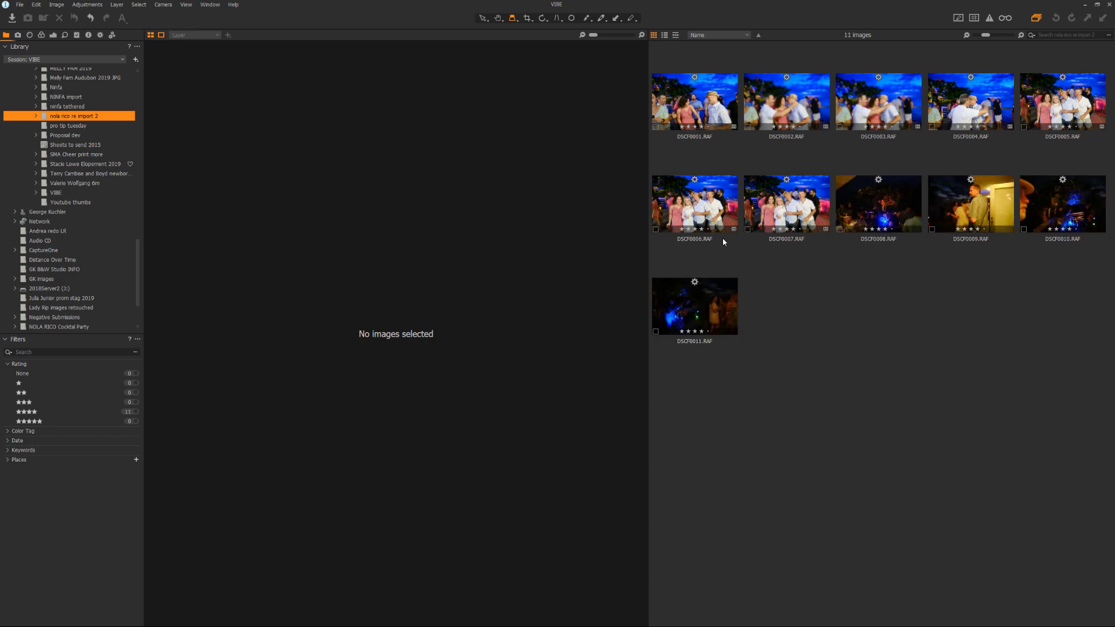
left_click(707, 212)
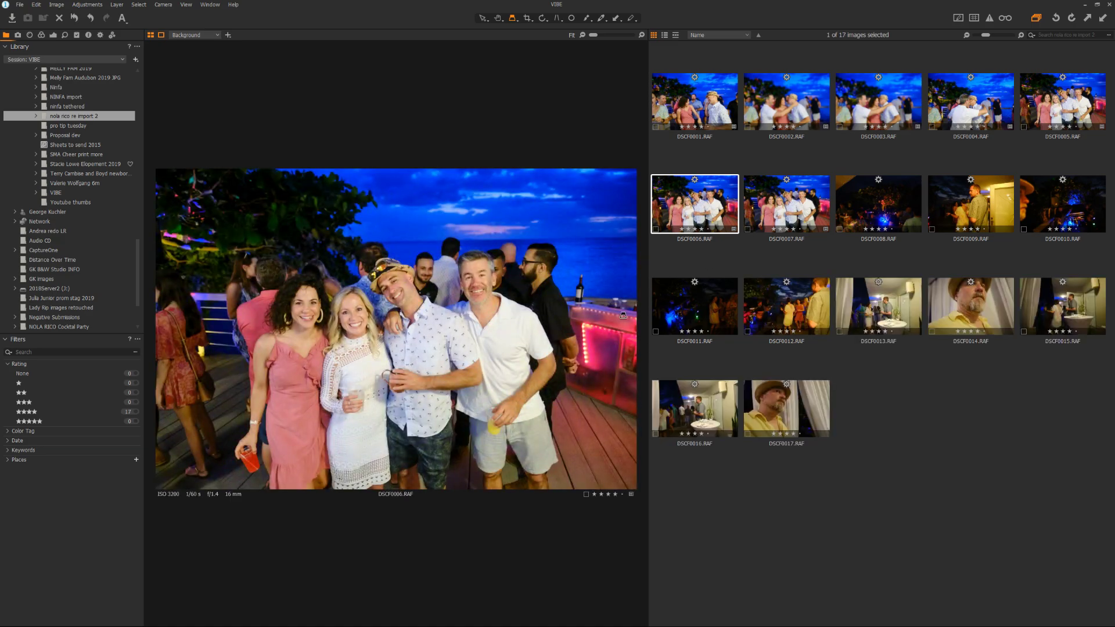
Reset all adjustments on DSCF0006.RAF with Adjustments > Reset
left_click(81, 5)
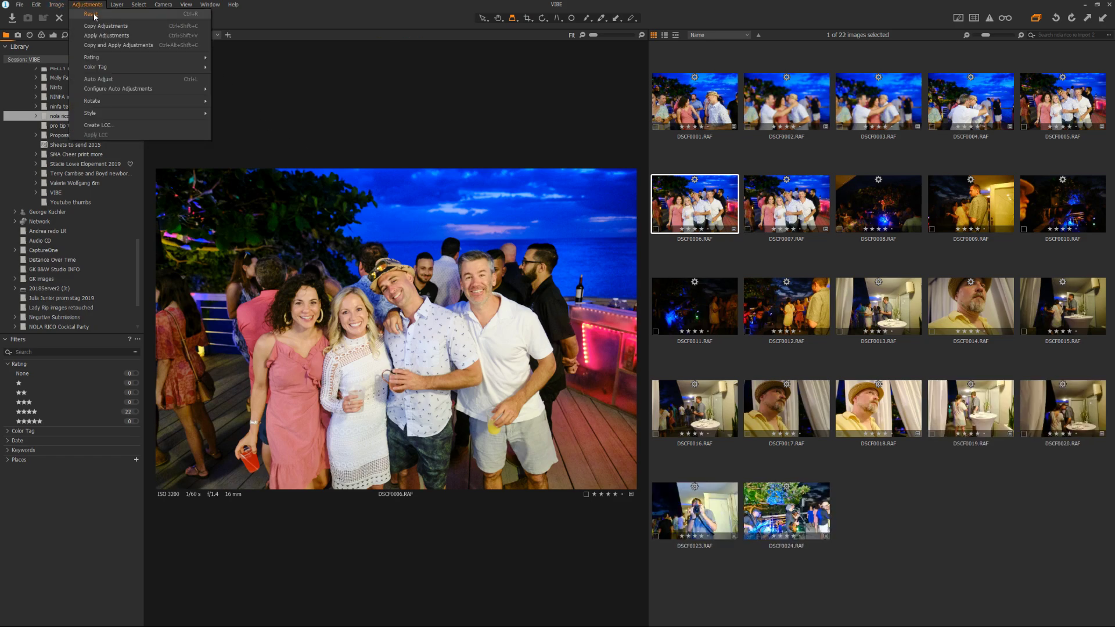
left_click(94, 18)
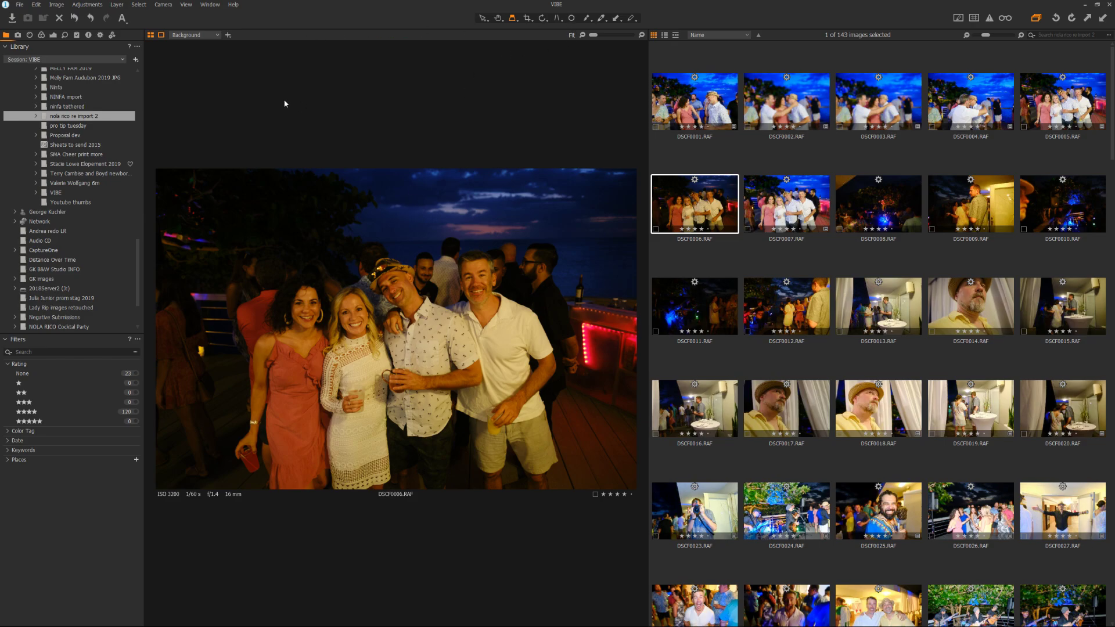
Auto-adjust DSCF0006.RAF's exposure, then lower Exposure from 1.14 to about 0.77
left_click(54, 35)
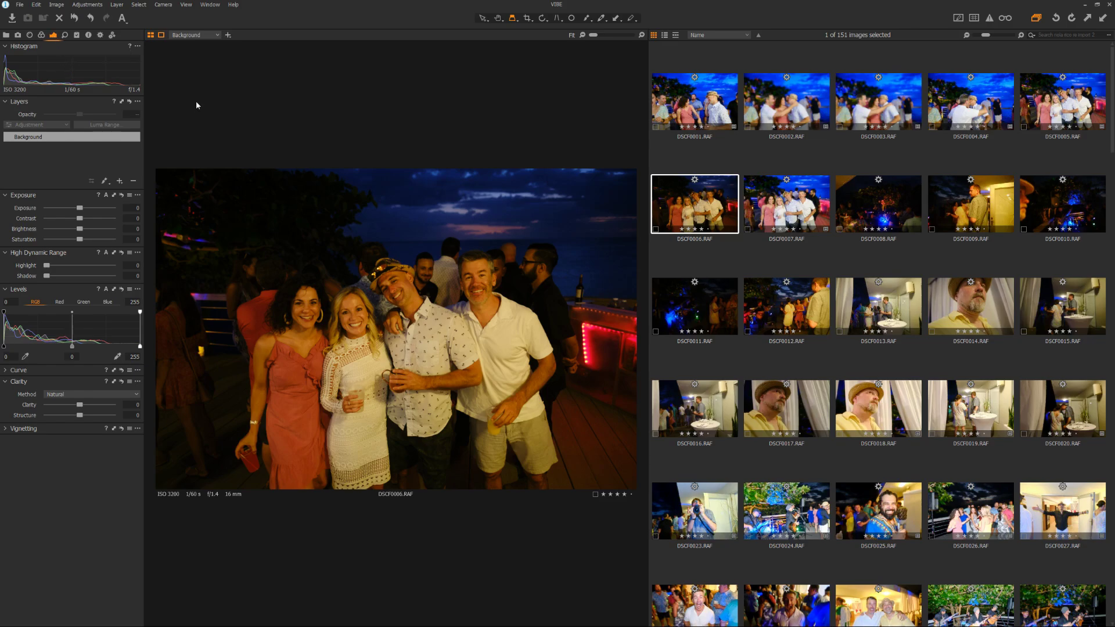
left_click(122, 19)
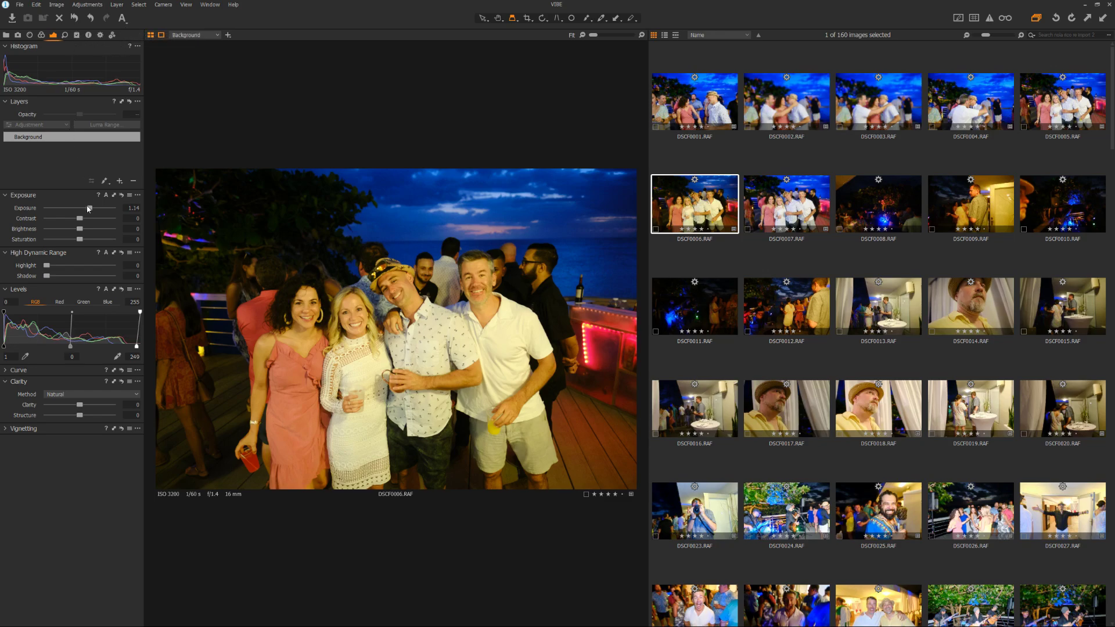
left_click_drag(89, 208, 87, 210)
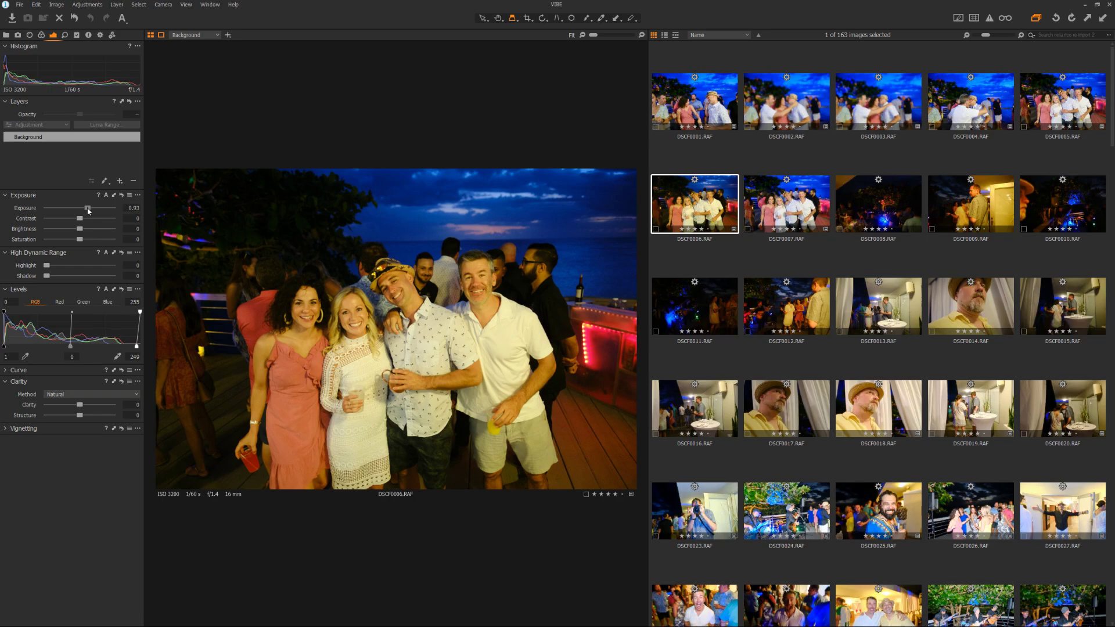
left_click(41, 35)
Auto white balance, sample the white dress as neutral, then fine-tune to 3196 K, tint 14
left_click(107, 243)
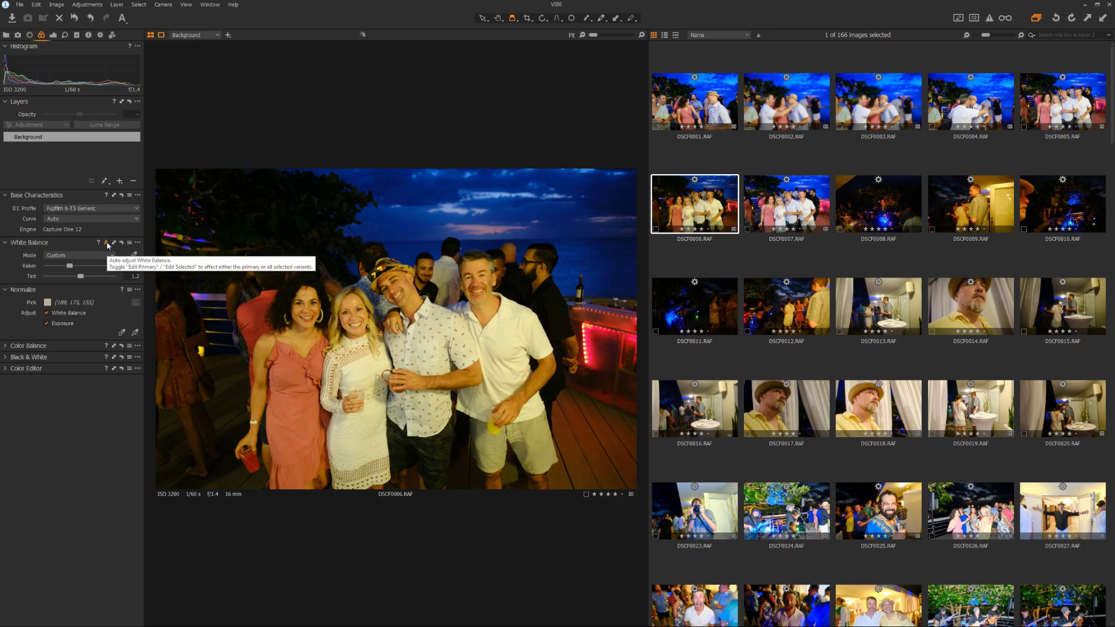
left_click(134, 255)
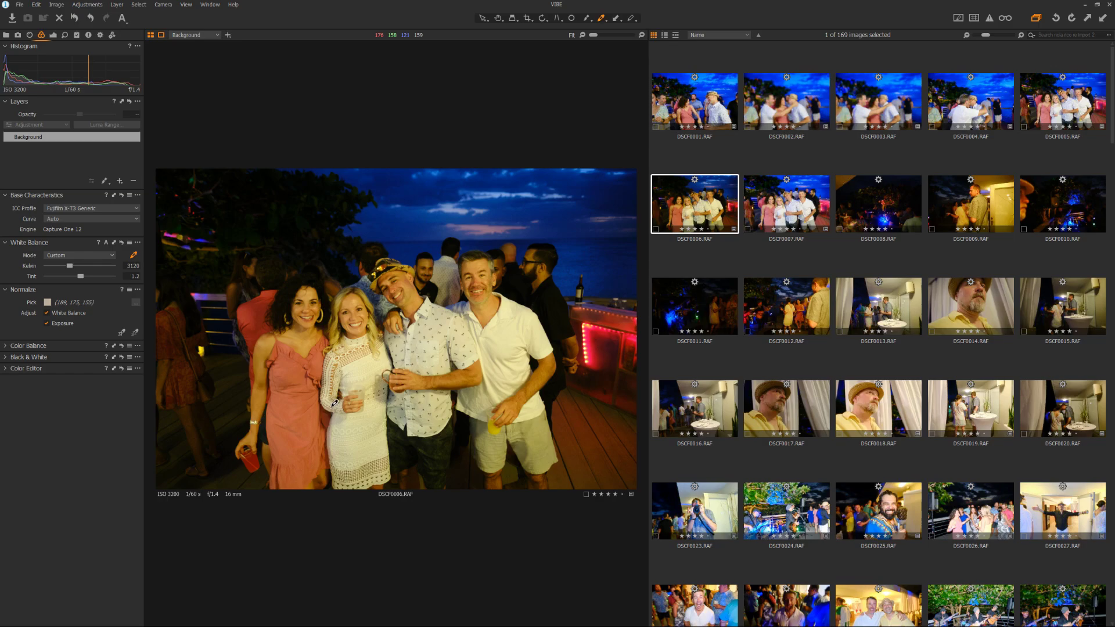
left_click(356, 370)
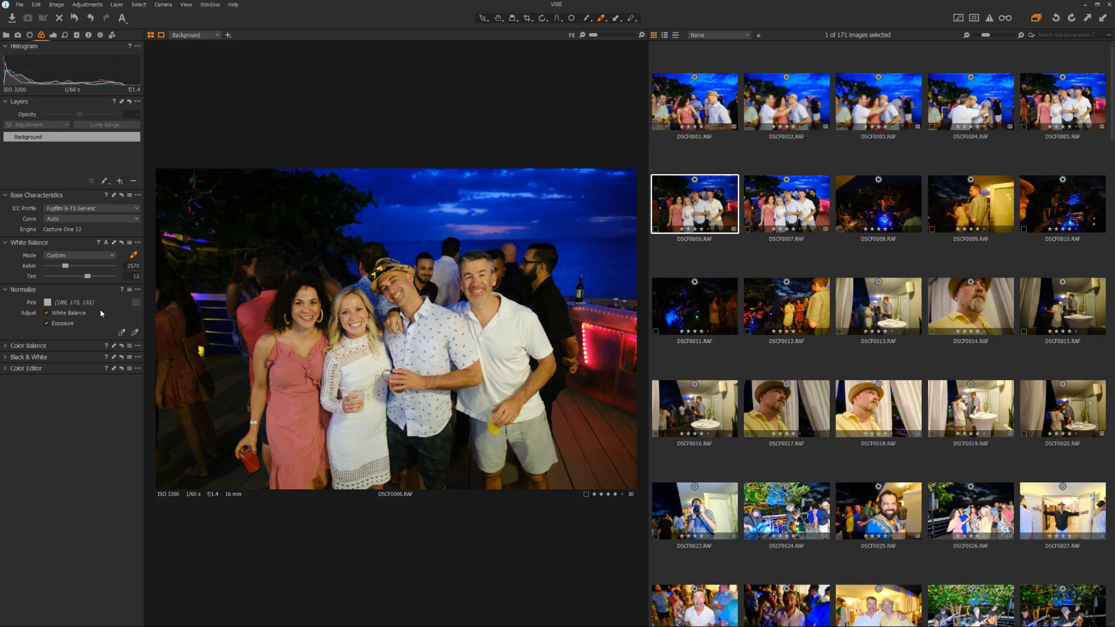
left_click_drag(88, 276, 90, 280)
left_click_drag(66, 268, 72, 268)
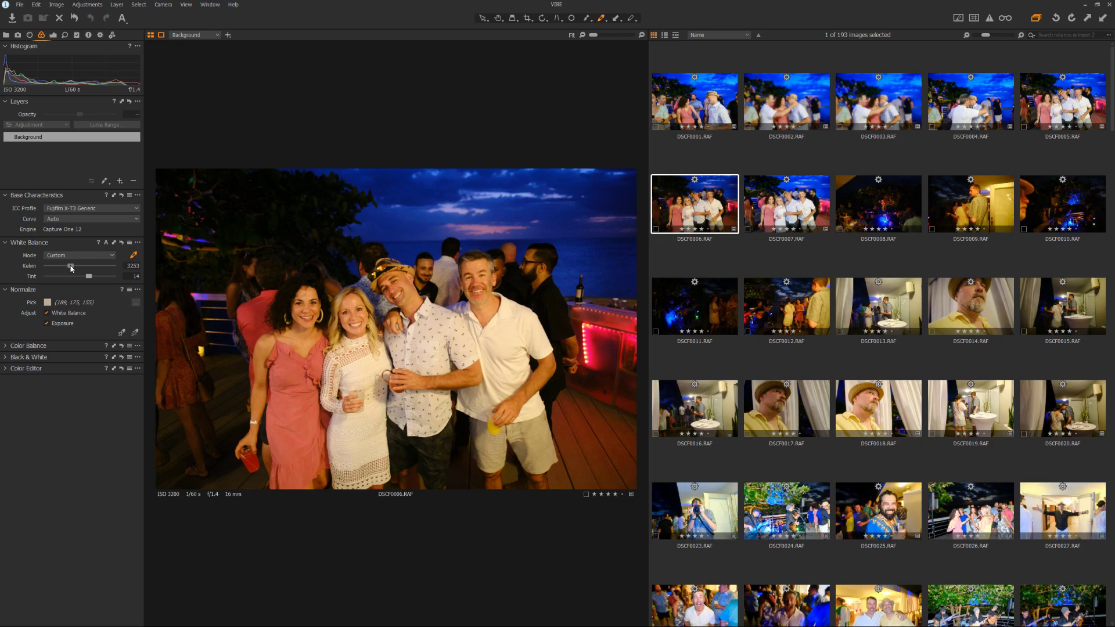
left_click_drag(72, 268, 70, 268)
left_click_drag(69, 268, 71, 268)
Add Layer 1 and paint its mask over the sky, dark trees and area left of the hat
left_click(228, 35)
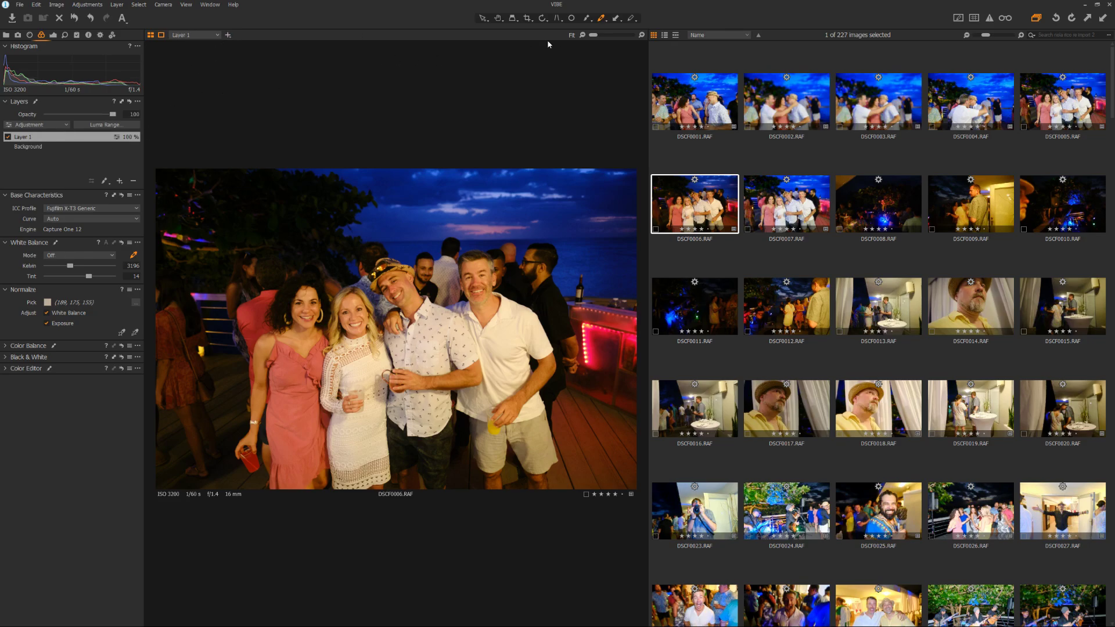
left_click(586, 21)
mouse_move(472, 177)
left_mouse_down()
mouse_move(320, 175)
mouse_move(412, 186)
mouse_move(393, 208)
mouse_move(341, 225)
mouse_move(433, 232)
mouse_move(482, 208)
mouse_move(486, 237)
mouse_move(478, 236)
mouse_move(524, 228)
mouse_move(588, 289)
mouse_move(625, 286)
mouse_move(631, 213)
mouse_move(599, 170)
mouse_move(506, 187)
mouse_move(551, 171)
mouse_move(600, 190)
mouse_move(604, 265)
mouse_move(386, 237)
left_mouse_up()
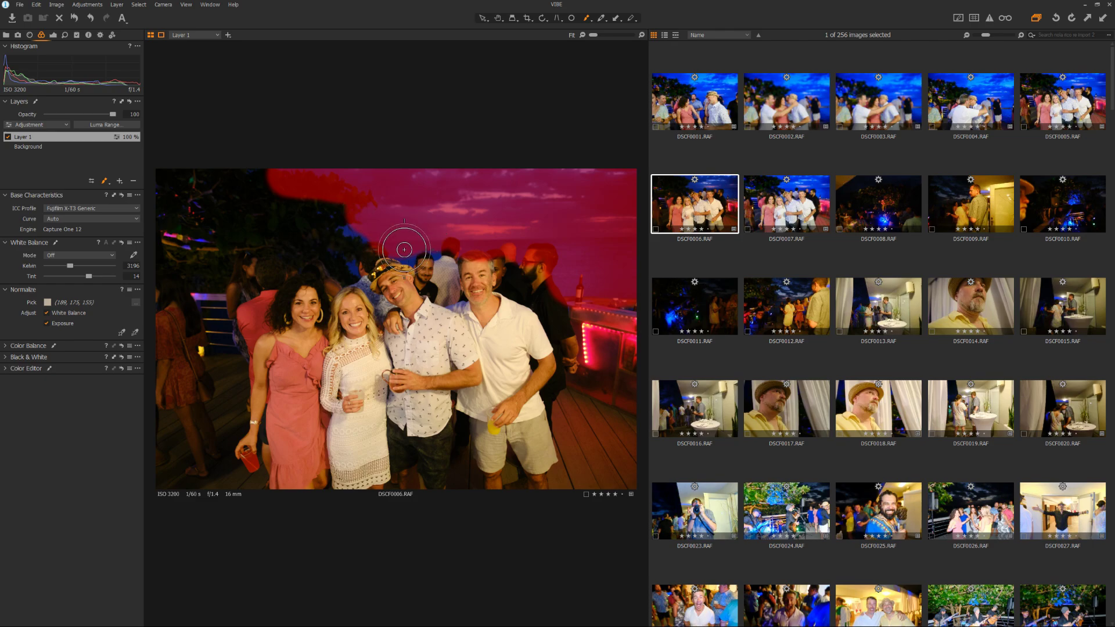
mouse_move(438, 245)
left_mouse_down()
mouse_move(314, 240)
mouse_move(339, 230)
mouse_move(309, 234)
mouse_move(336, 213)
mouse_move(301, 171)
mouse_move(336, 274)
mouse_move(381, 259)
left_mouse_up()
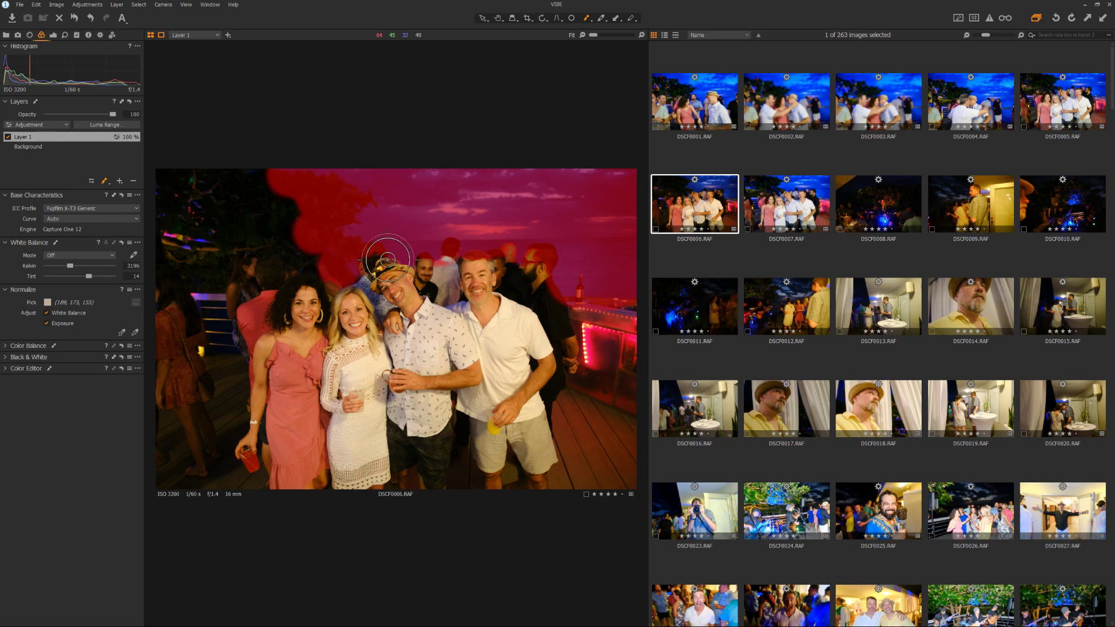
mouse_move(597, 291)
left_mouse_down()
mouse_move(628, 299)
mouse_move(610, 287)
left_mouse_up()
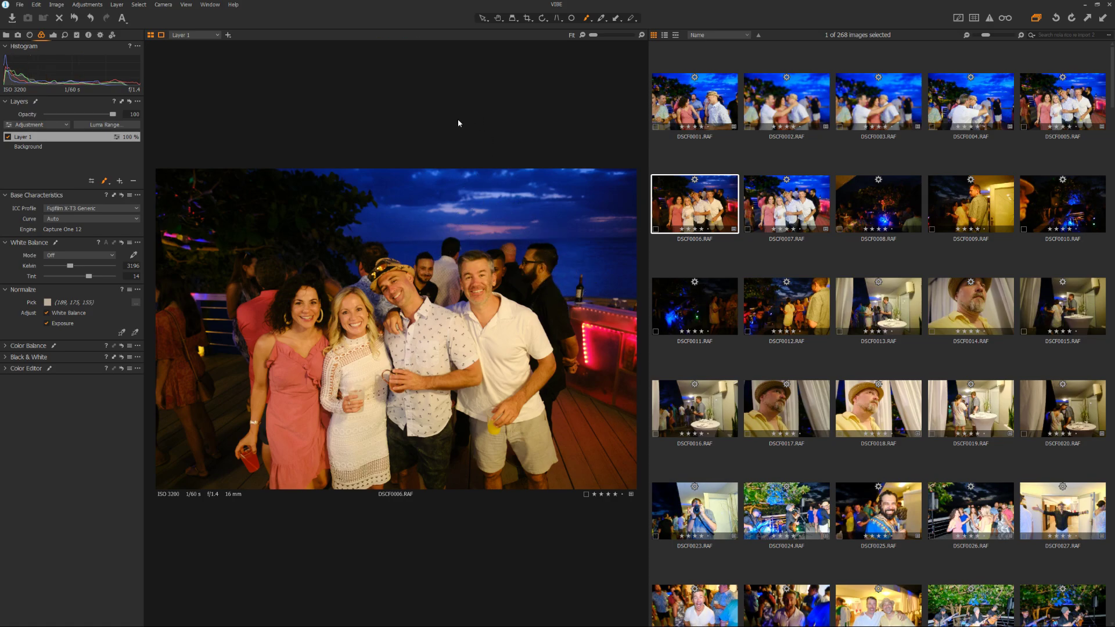
left_click_drag(471, 208, 473, 210)
Extend the mask over the background, then erase its unwanted parts
mouse_move(473, 210)
left_mouse_down()
mouse_move(443, 234)
mouse_move(478, 261)
mouse_move(491, 245)
mouse_move(481, 311)
left_mouse_up()
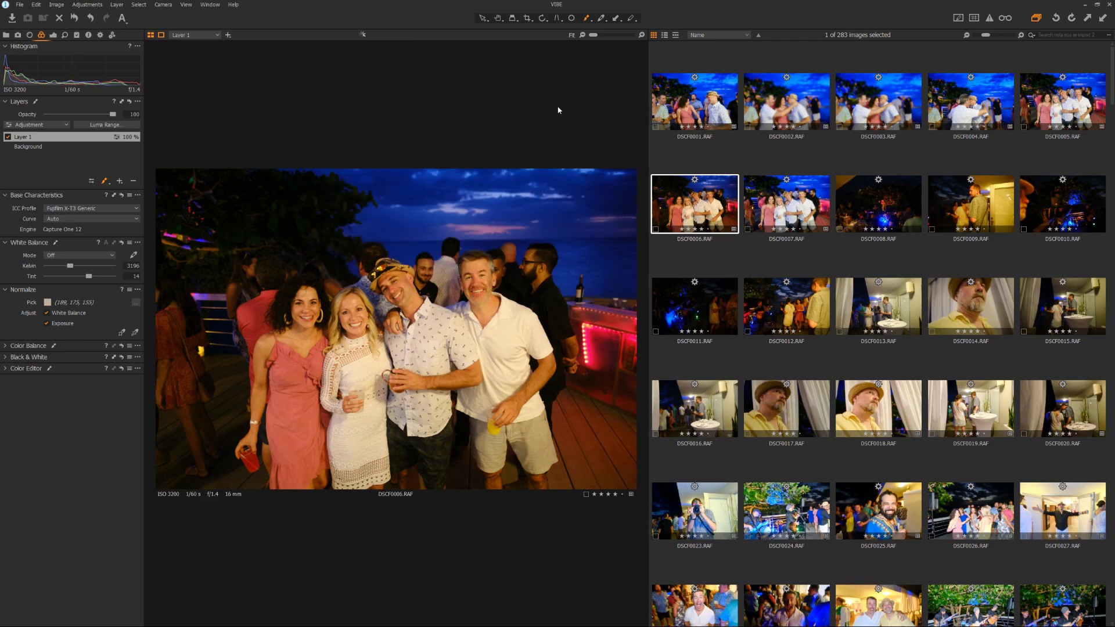
left_click(588, 20)
left_click(528, 37)
mouse_move(477, 266)
left_mouse_down()
mouse_move(543, 281)
mouse_move(545, 257)
mouse_move(526, 261)
mouse_move(547, 251)
mouse_move(545, 287)
mouse_move(561, 307)
mouse_move(555, 282)
mouse_move(518, 272)
left_mouse_up()
On Layer 1, warm the masked sky to 7926 K with tint 15.3
left_click(218, 35)
left_click(206, 54)
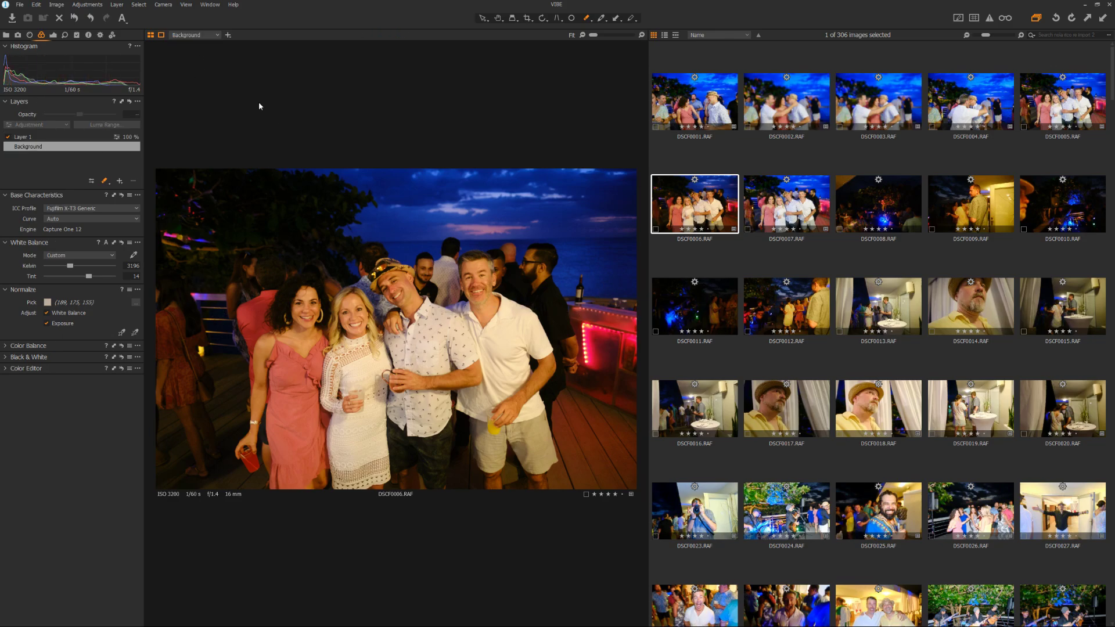
left_click(217, 36)
left_click(206, 45)
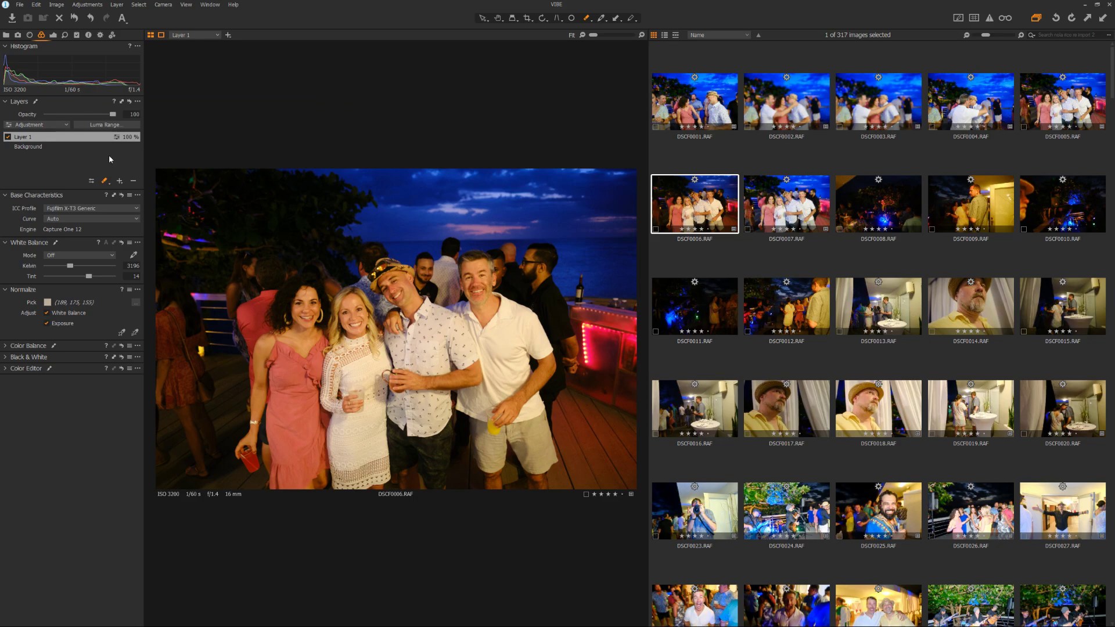
left_click_drag(70, 268, 104, 268)
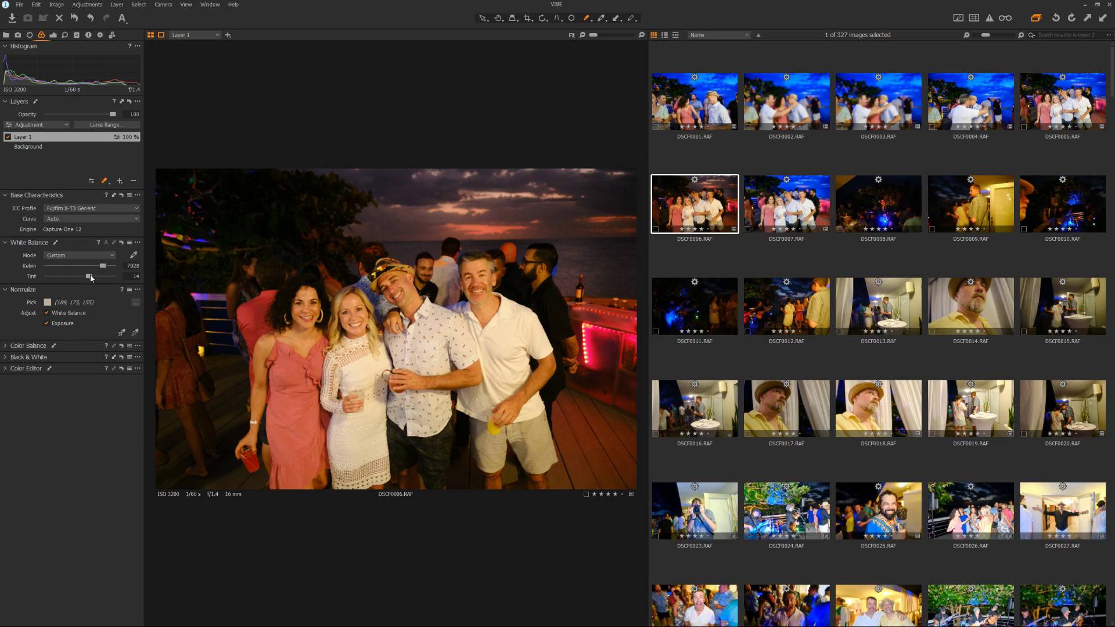
left_click_drag(89, 277, 92, 279)
Raise Layer 1's Saturation to about 55 in the Exposure tool
left_click(53, 35)
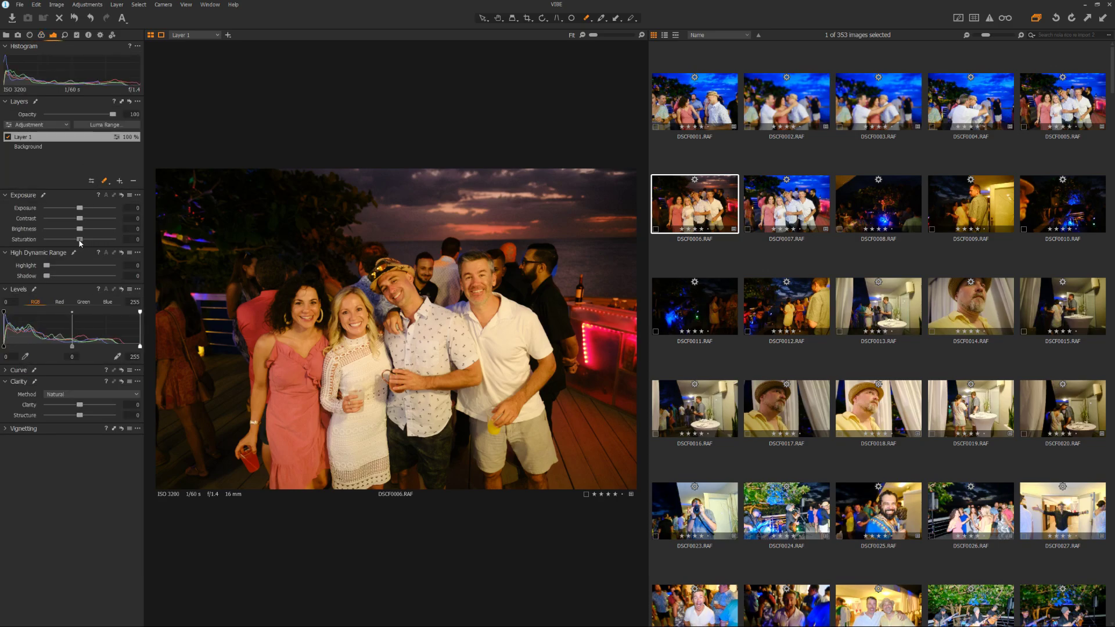
left_click_drag(82, 239, 96, 244)
On Layer 1, set Clarity to -41 and Structure to -100
left_click_drag(79, 405, 47, 409)
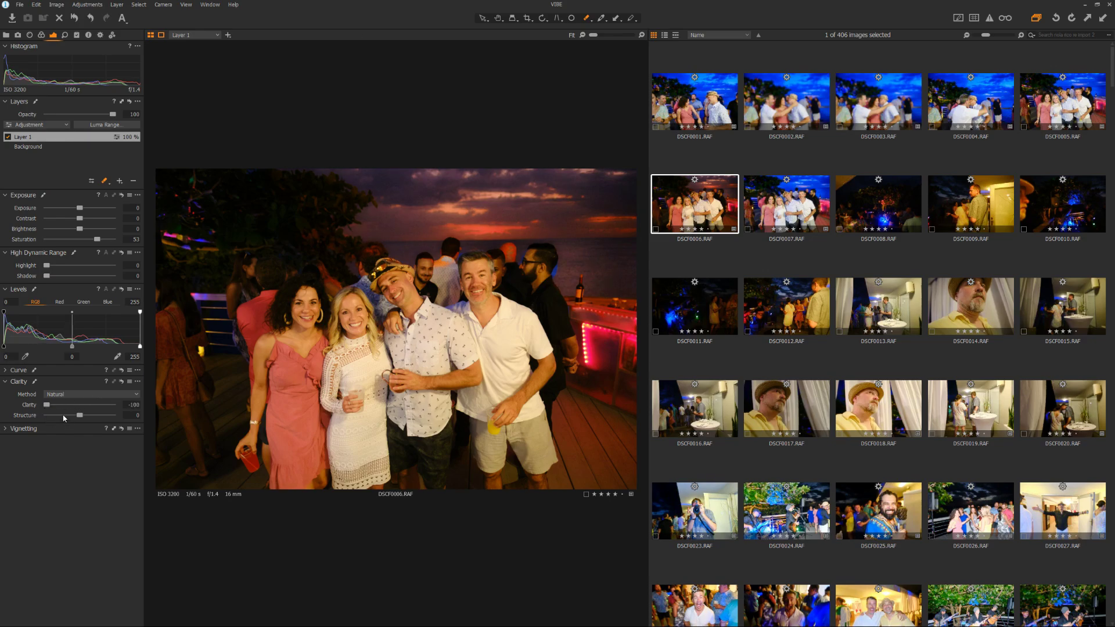
left_click(63, 415)
left_click(67, 405)
Toggle Layer 1's mask overlay on and off with M to check the sky coverage
left_click(448, 264)
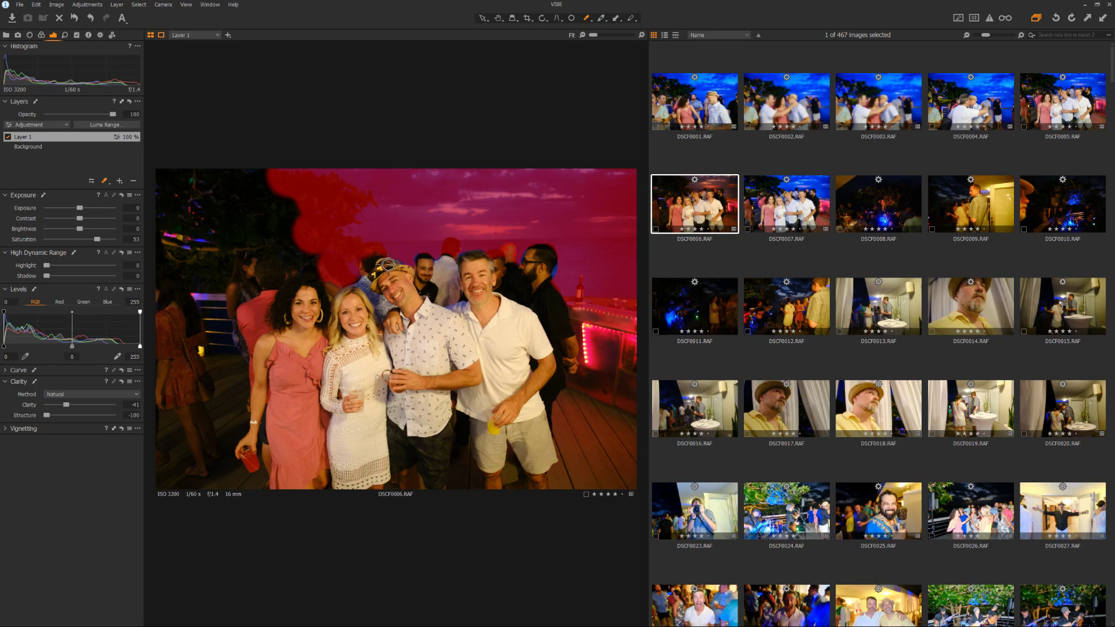
key("m")
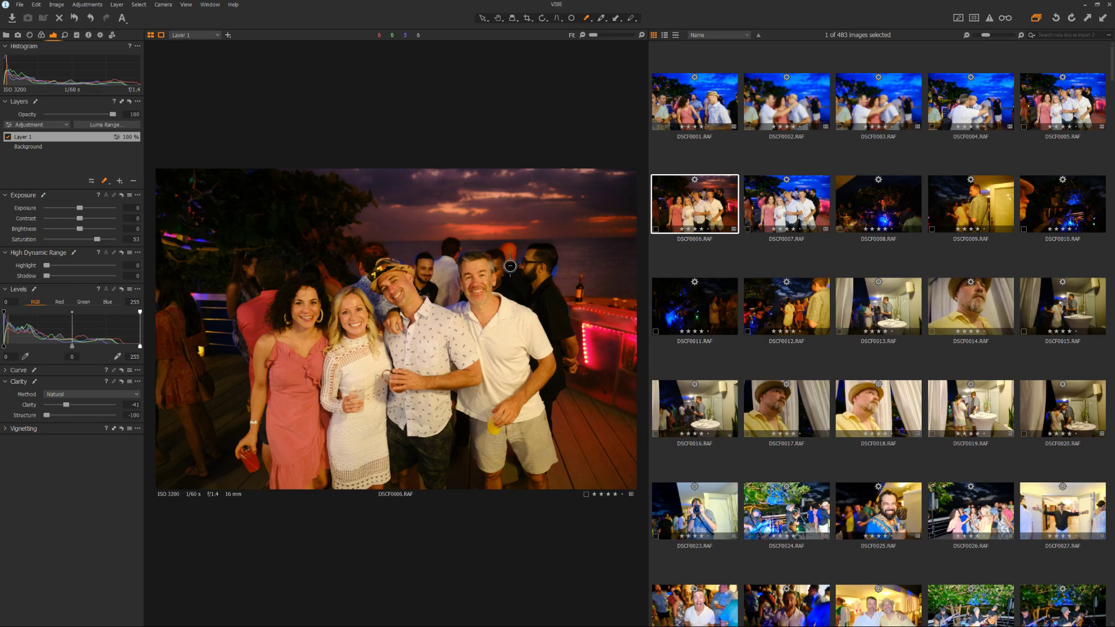
key("m")
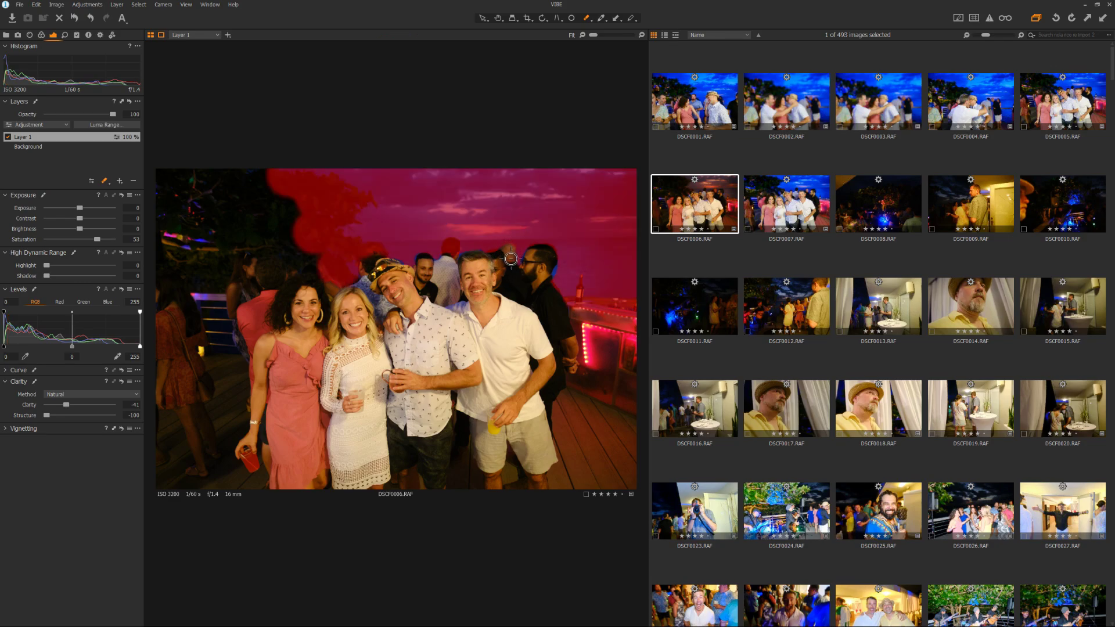
key("m")
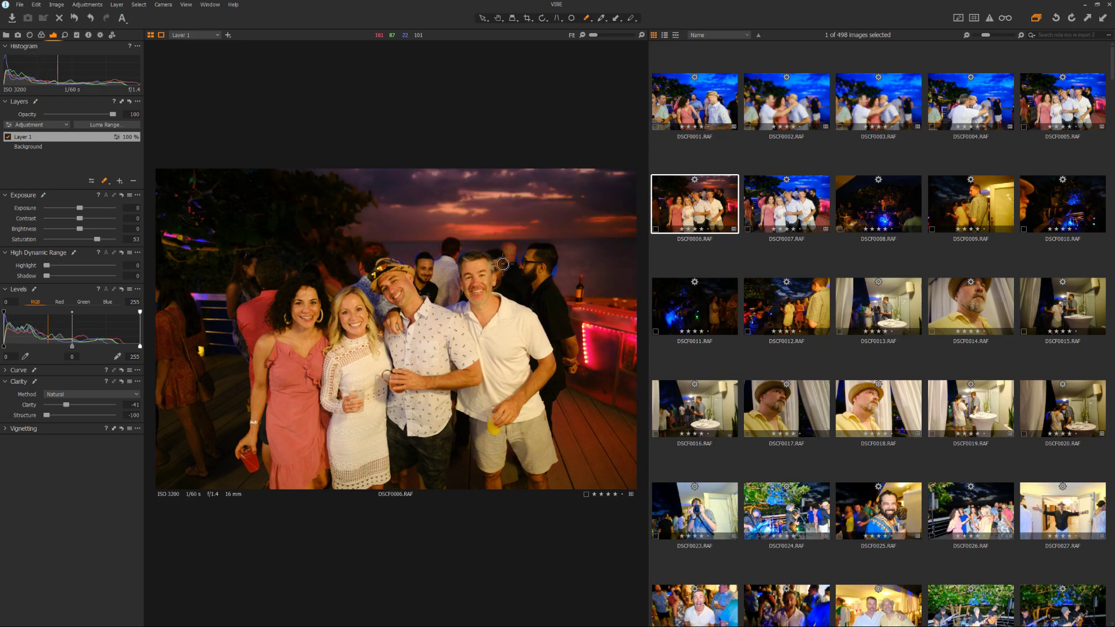
key("m")
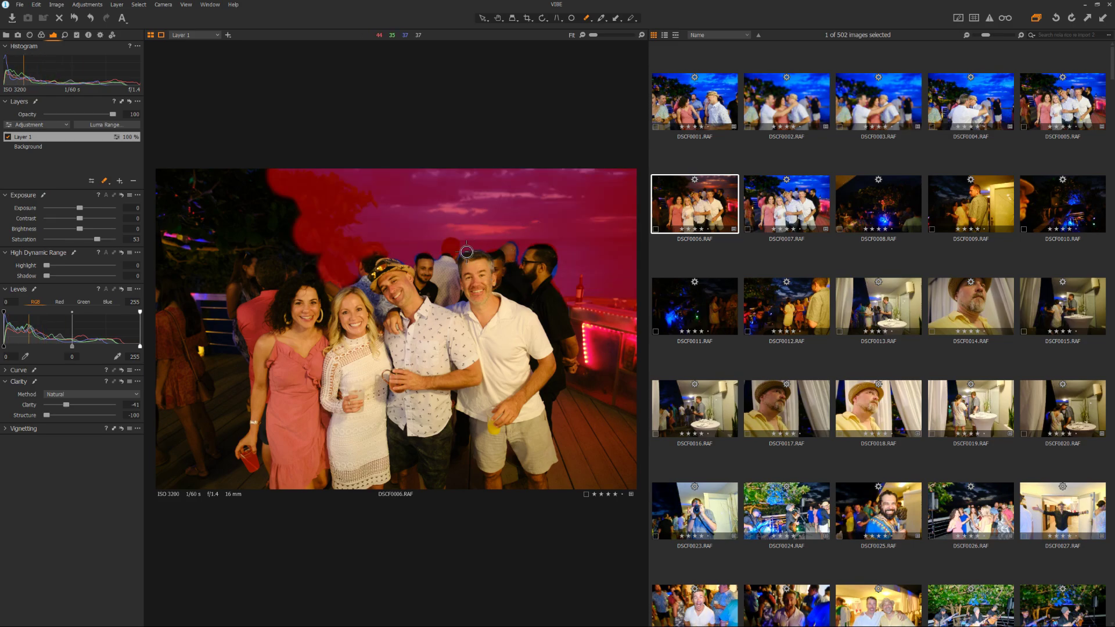
key("m")
key("m")
key("m")
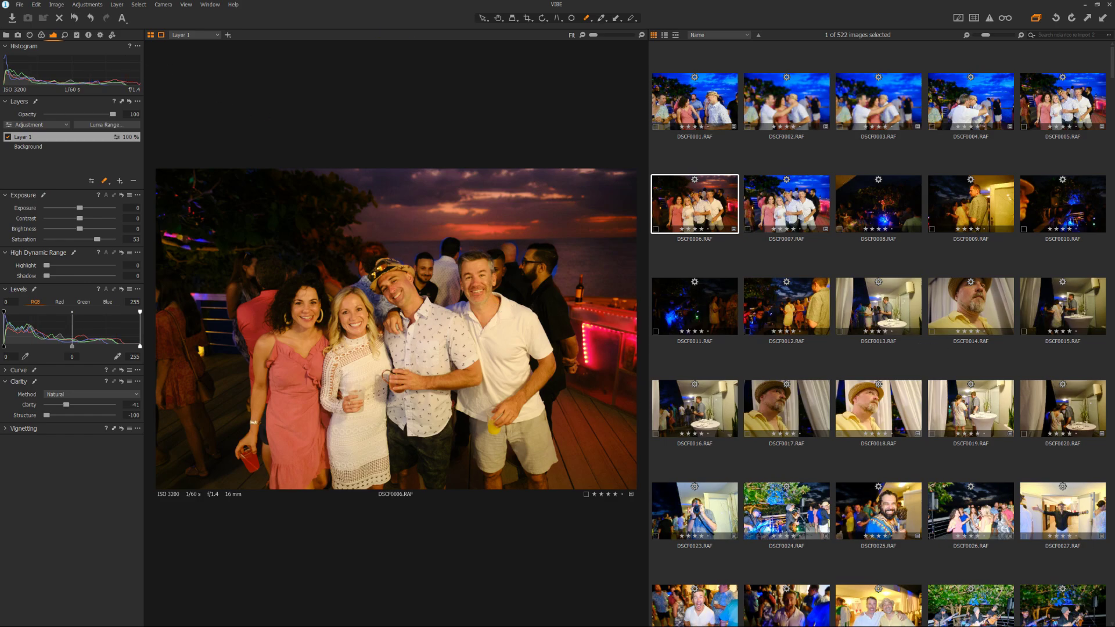
Expand the client's folder in the Library, scroll the browser and select DSCF4129
left_click(9, 37)
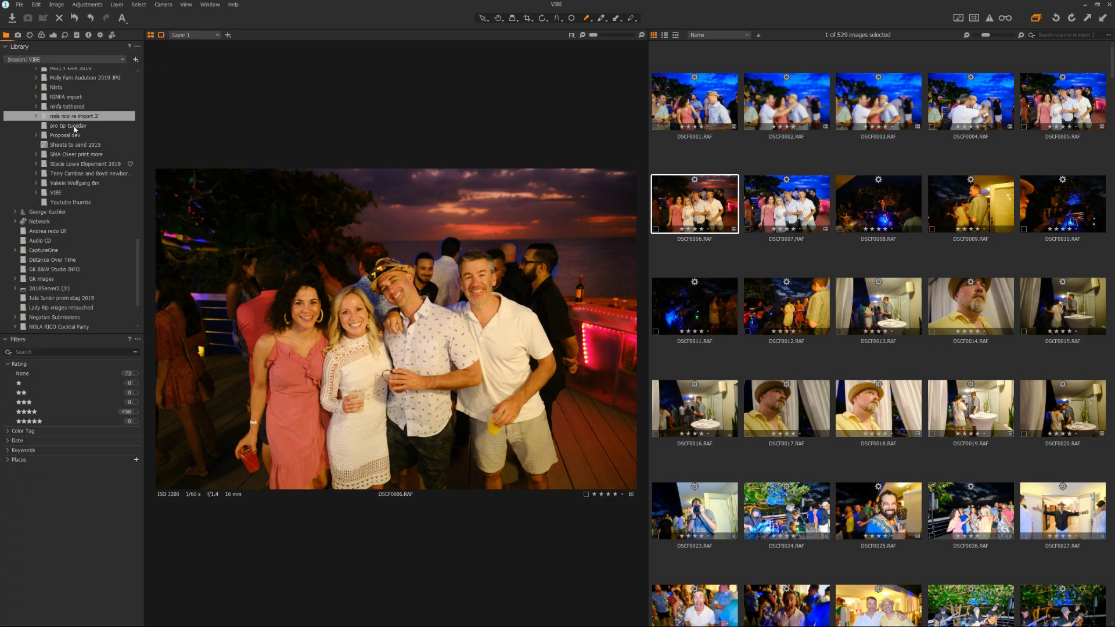
left_click(36, 173)
left_click(75, 174)
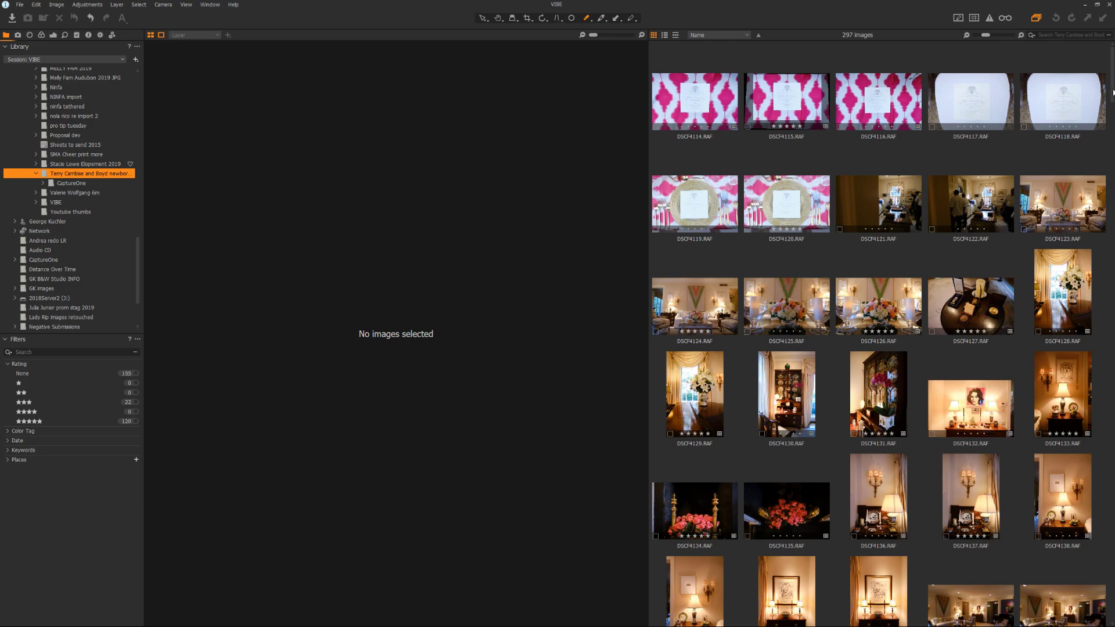
mouse_move(1113, 95)
left_mouse_down()
mouse_move(1113, 127)
mouse_move(1113, 113)
left_mouse_up()
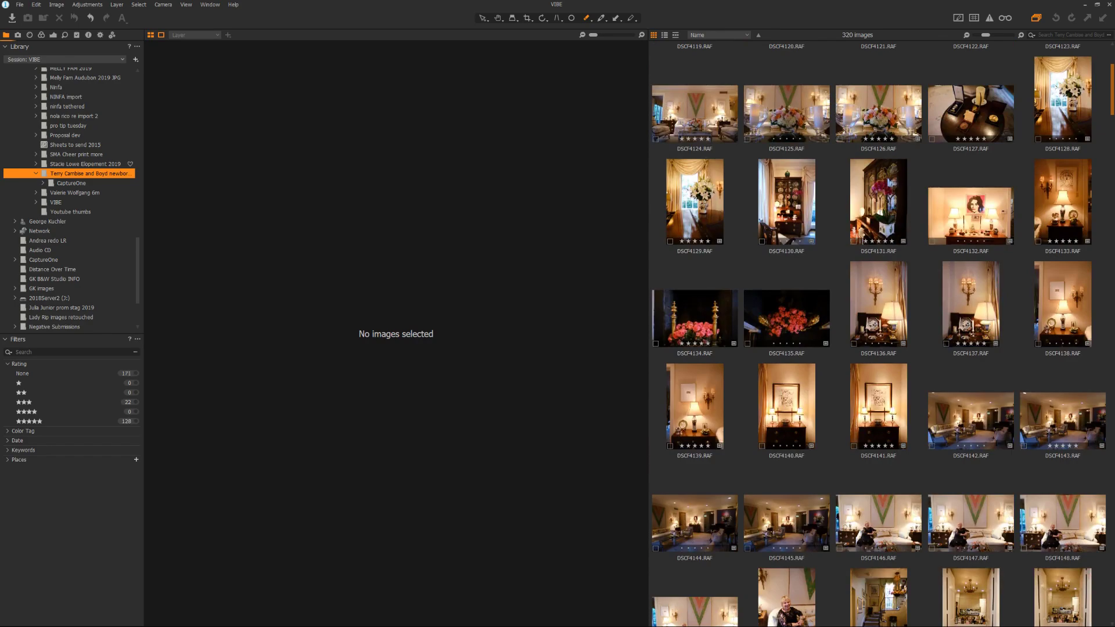
left_click_drag(1113, 113, 1112, 118)
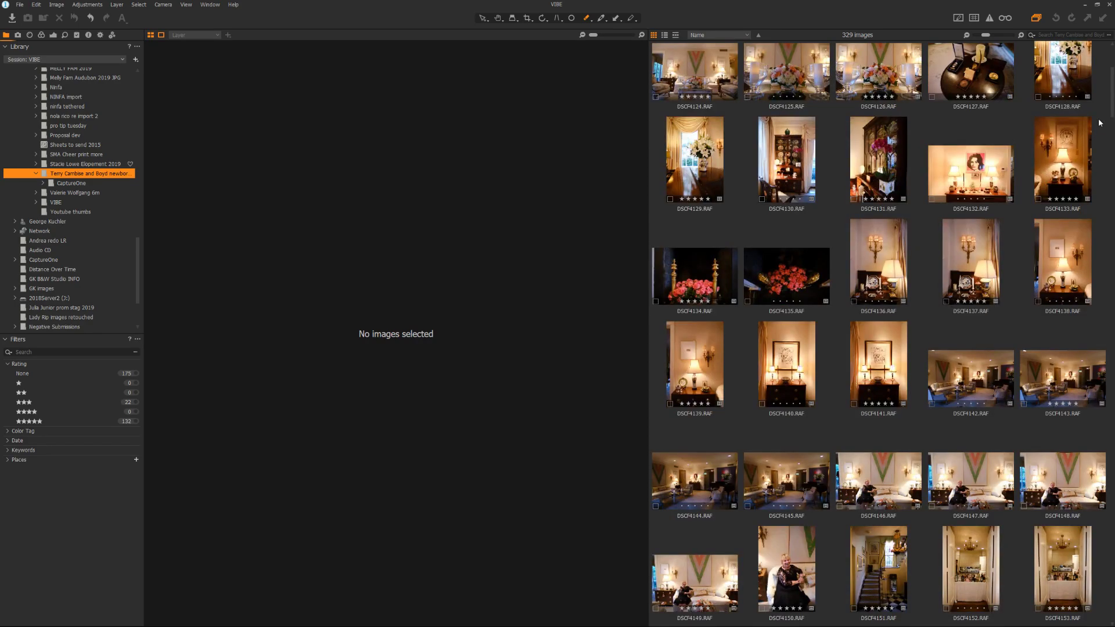
left_click(689, 179)
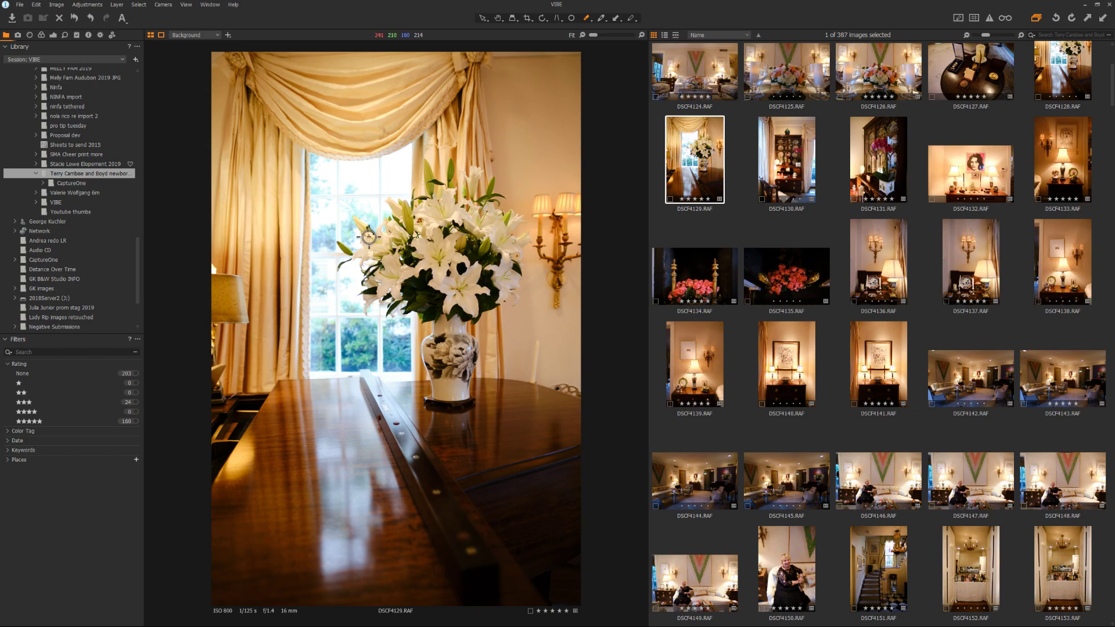
Set HDR Highlight recovery to 95 and nudge saturation up slightly
left_click(53, 36)
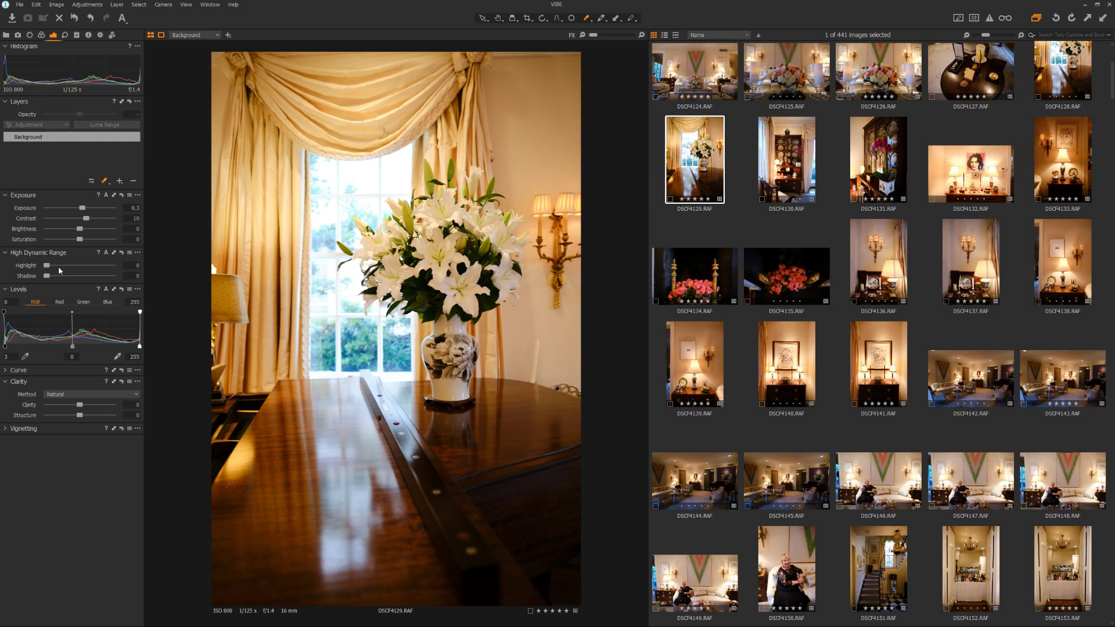
left_click_drag(46, 268, 114, 275)
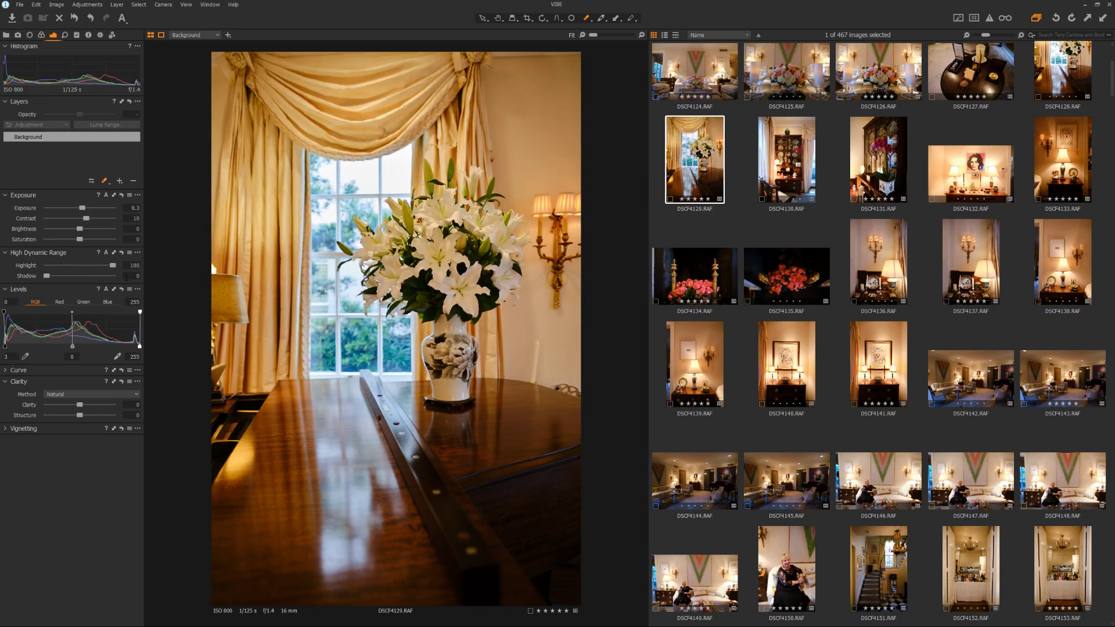
left_click_drag(113, 266, 71, 266)
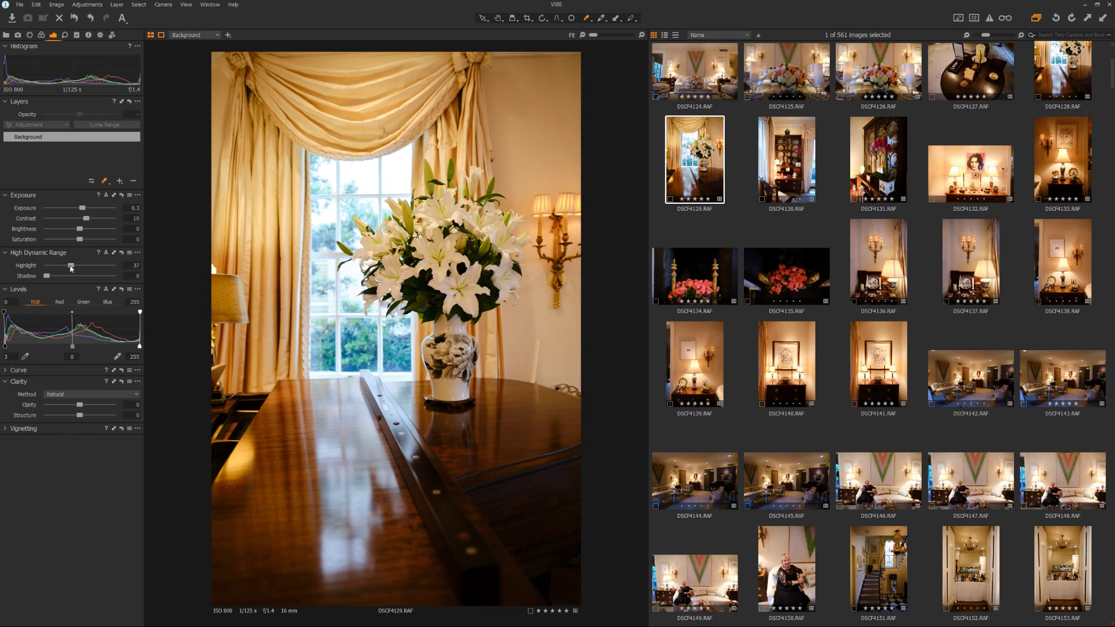
left_click_drag(70, 266, 109, 265)
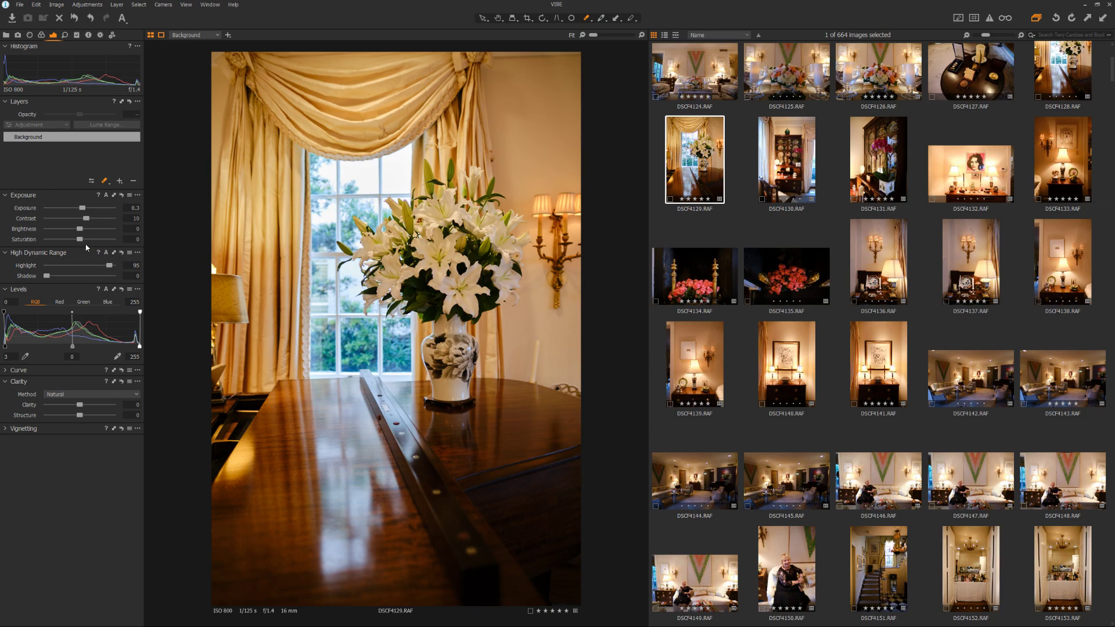
left_click_drag(80, 241, 83, 242)
Cool the white balance to 2992 K and add a new adjustment layer, Layer 1
left_click(41, 35)
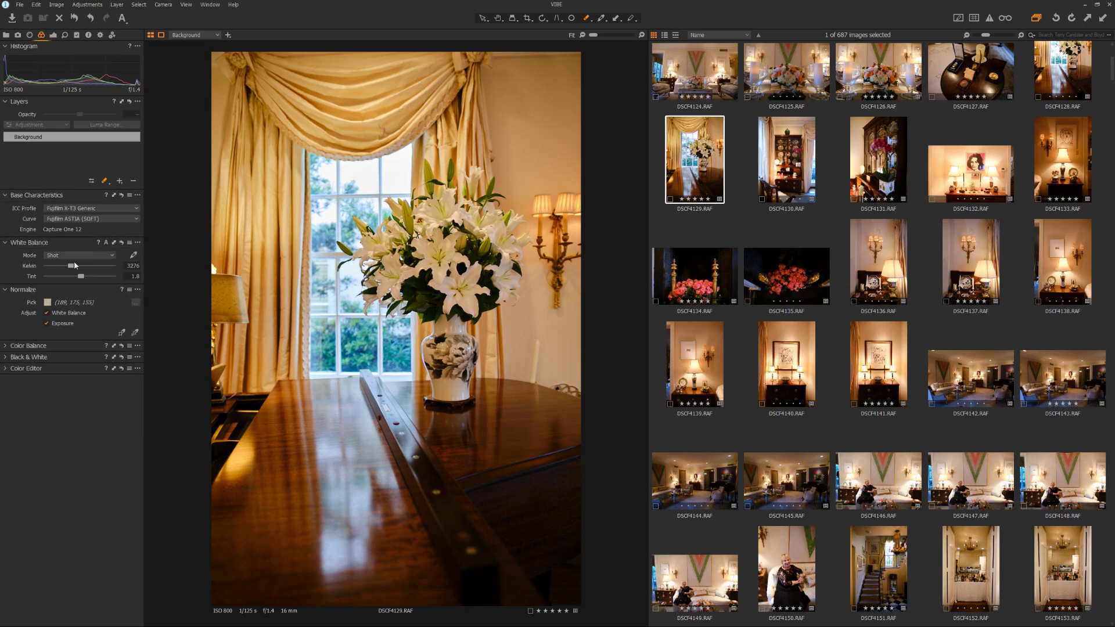
left_click_drag(74, 265, 69, 269)
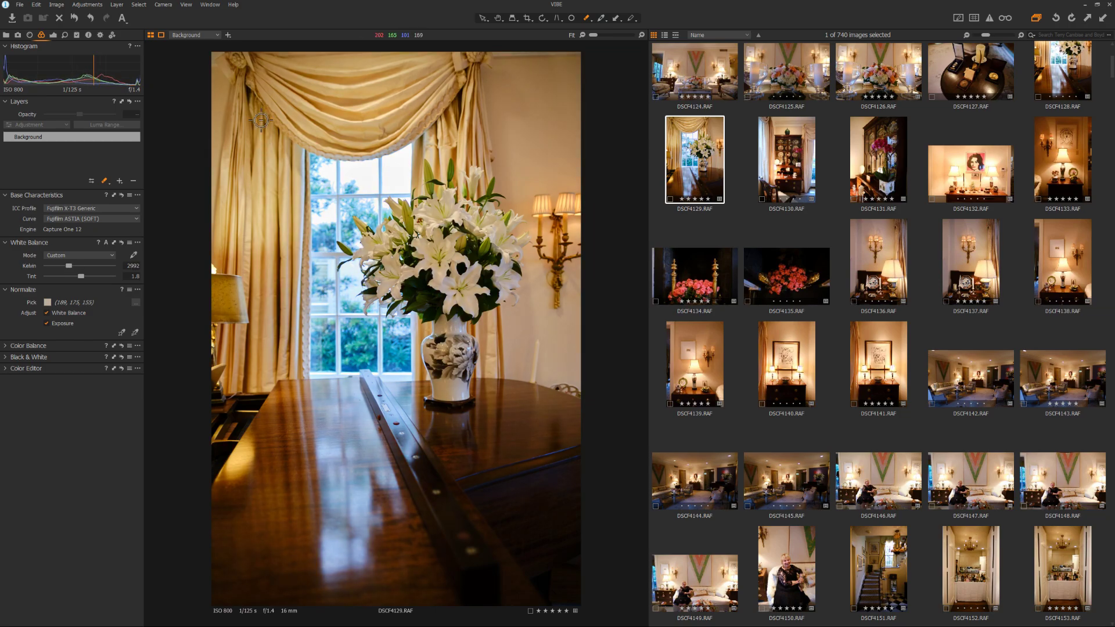
left_click(217, 36)
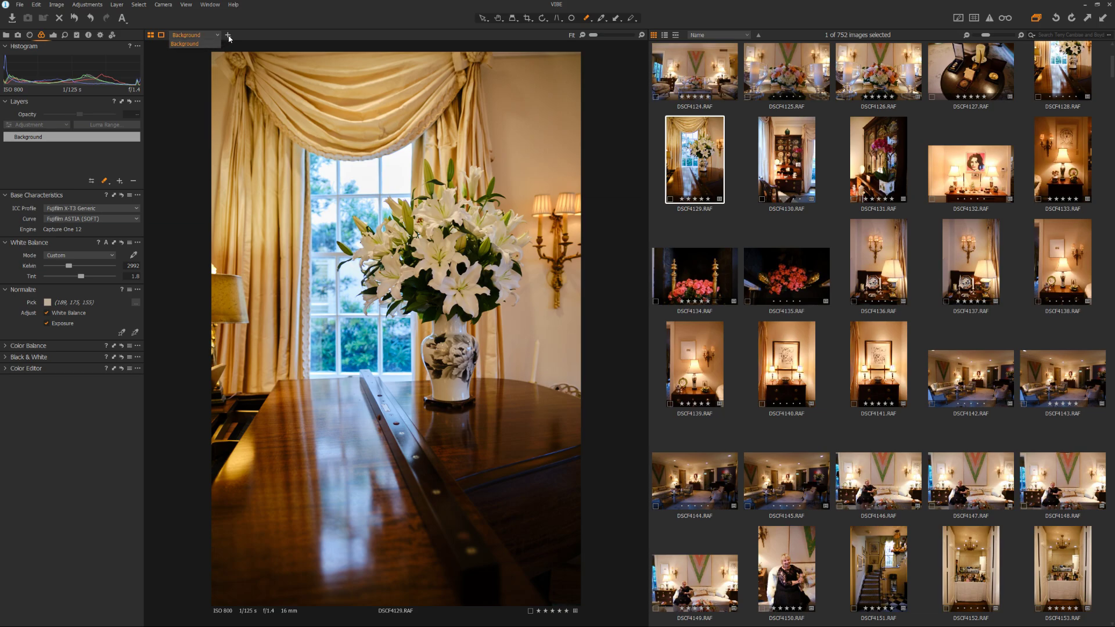
left_click(228, 36)
left_click(228, 36)
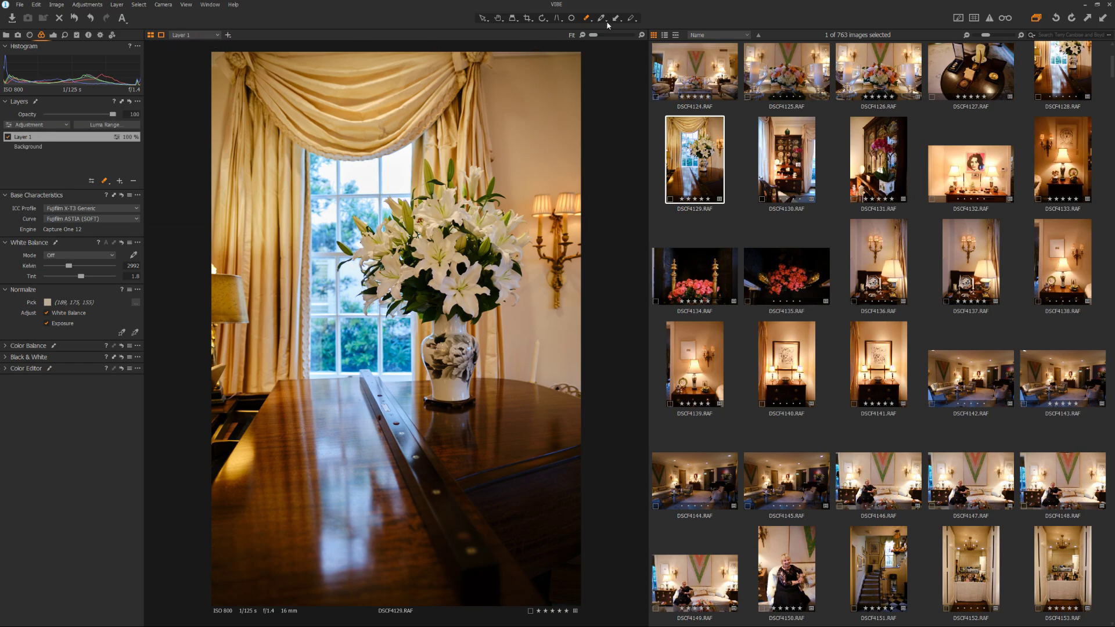
With Draw Mask, paint Layer 1's mask over the upper window panes and upper-left corner
left_click(588, 19)
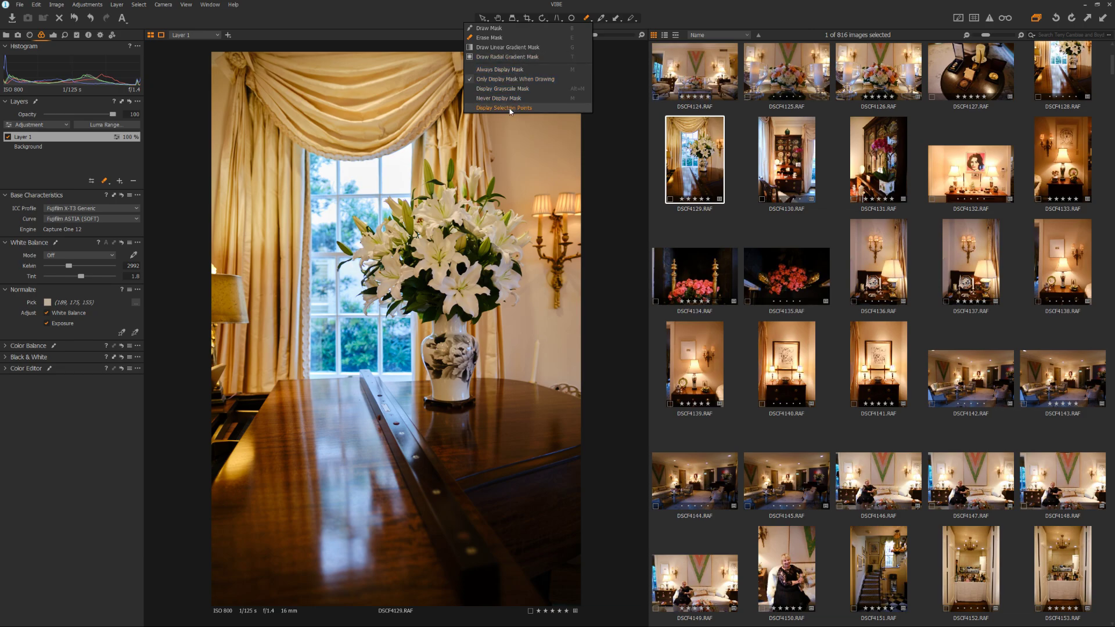
left_click(491, 27)
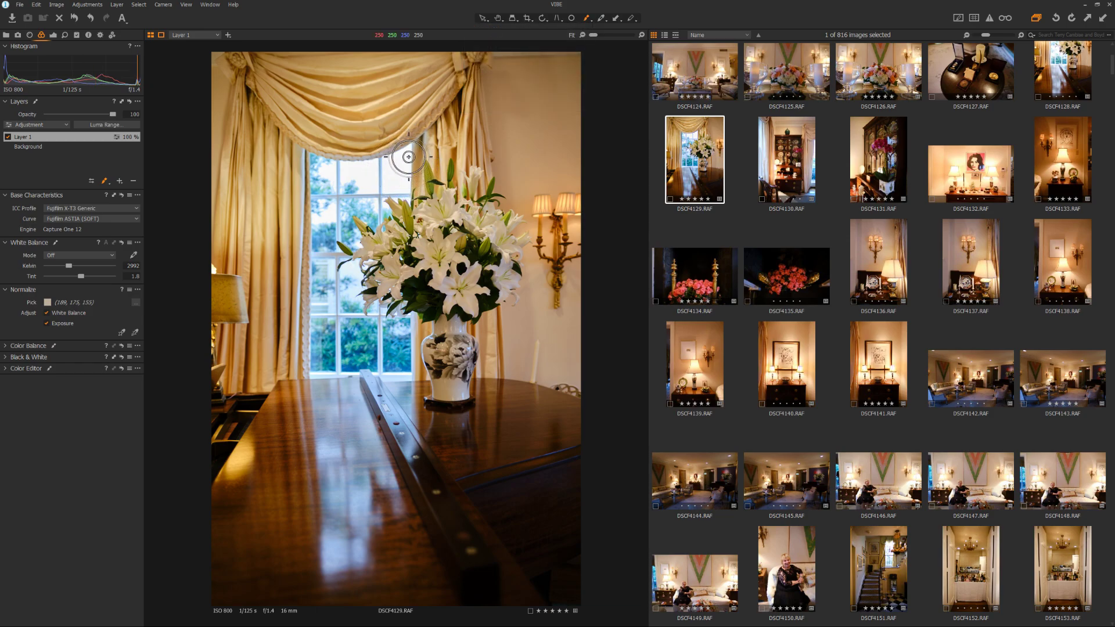
mouse_move(409, 156)
left_mouse_down()
mouse_move(312, 161)
mouse_move(316, 187)
mouse_move(404, 173)
left_mouse_up()
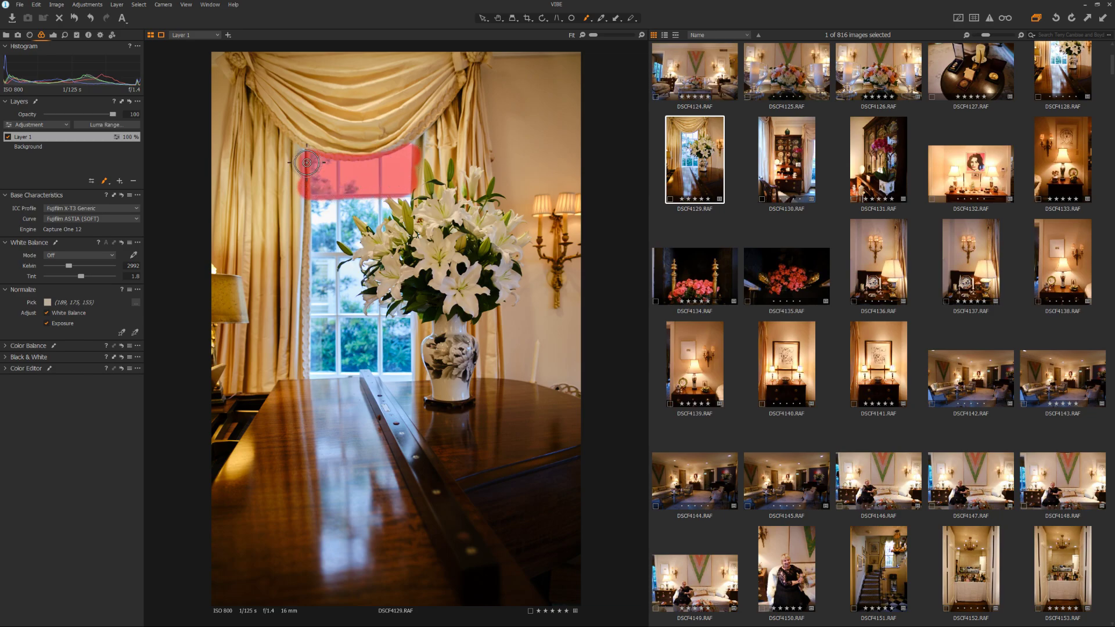
mouse_move(306, 156)
left_mouse_down()
mouse_move(426, 152)
mouse_move(315, 198)
mouse_move(305, 177)
mouse_move(308, 188)
mouse_move(395, 166)
mouse_move(421, 144)
mouse_move(414, 186)
left_mouse_up()
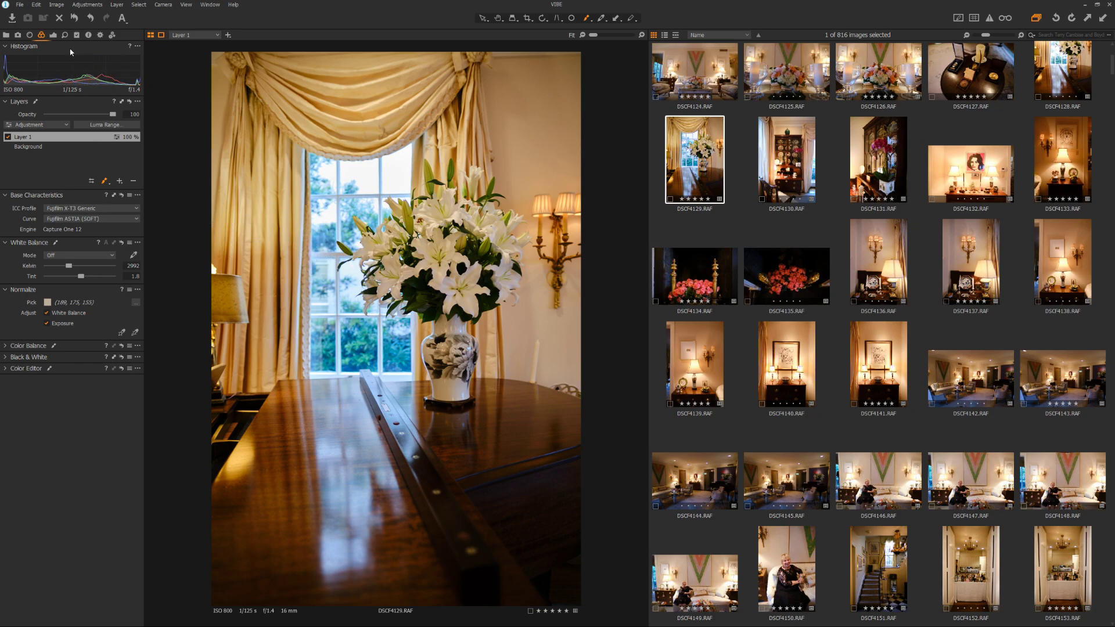
left_click(53, 36)
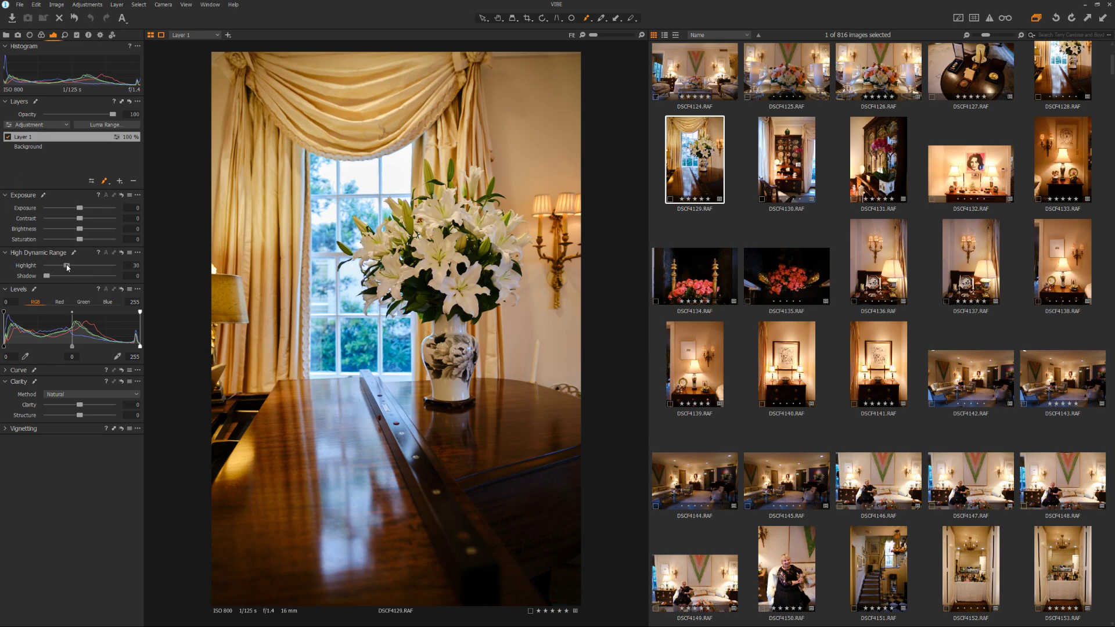
On Layer 1, set HDR Highlight to about 61 and Shadow to 20
left_click_drag(67, 266, 84, 267)
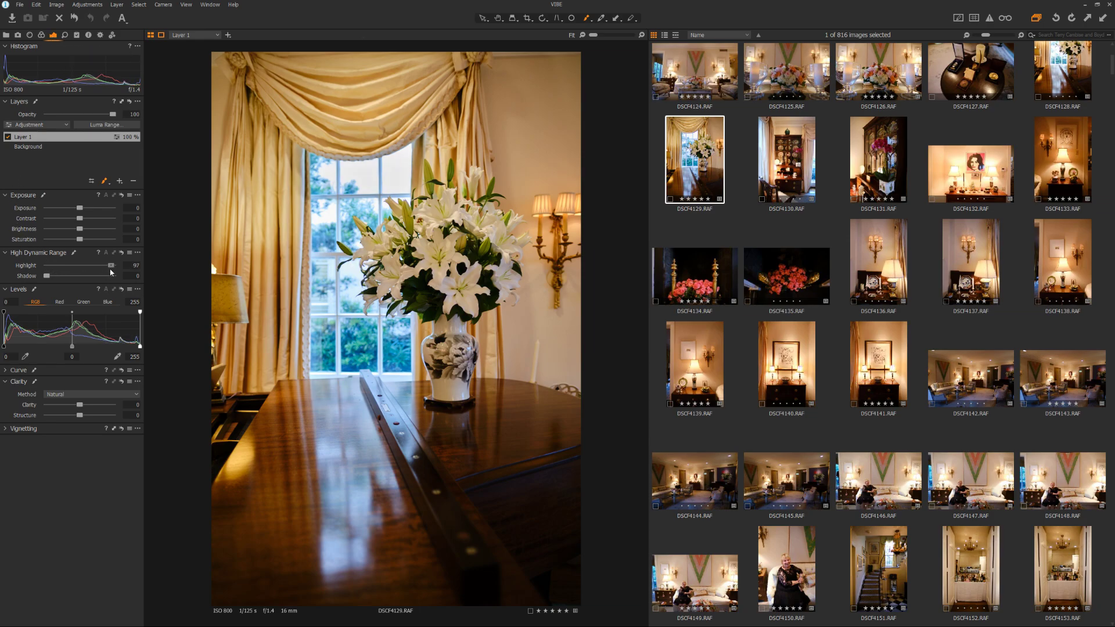
left_click_drag(91, 270, 86, 268)
left_click(61, 275)
left_click(41, 37)
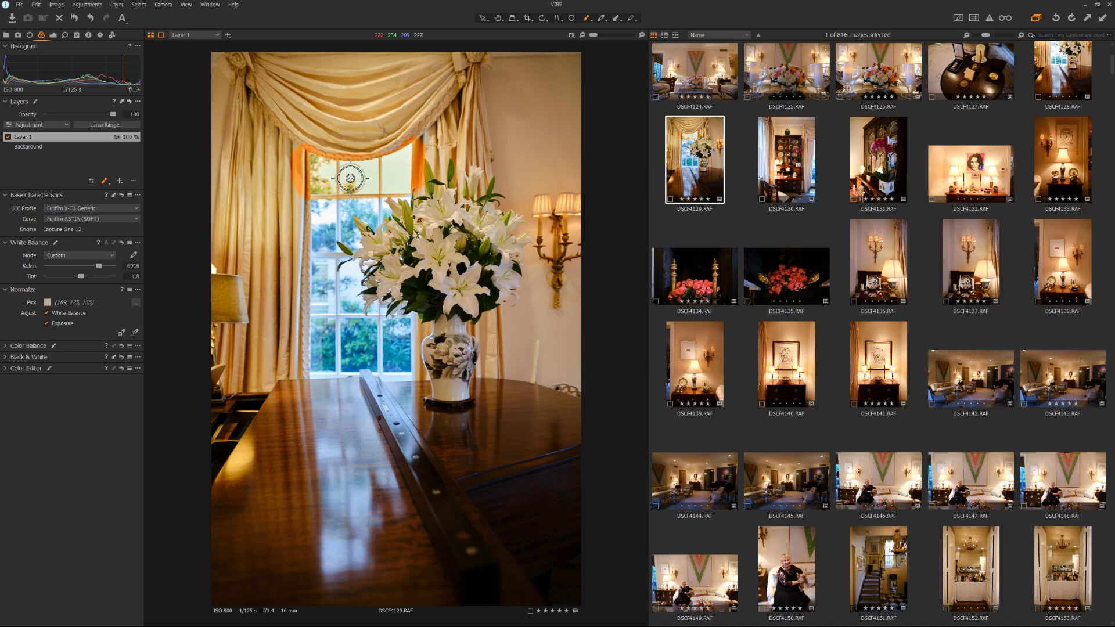
Brush the mask across the upper window and down the window, checking coverage with M
mouse_move(322, 195)
left_mouse_down()
mouse_move(324, 248)
mouse_move(337, 203)
mouse_move(338, 233)
mouse_move(353, 244)
mouse_move(347, 198)
mouse_move(364, 199)
mouse_move(369, 213)
mouse_move(352, 207)
mouse_move(407, 194)
left_mouse_up()
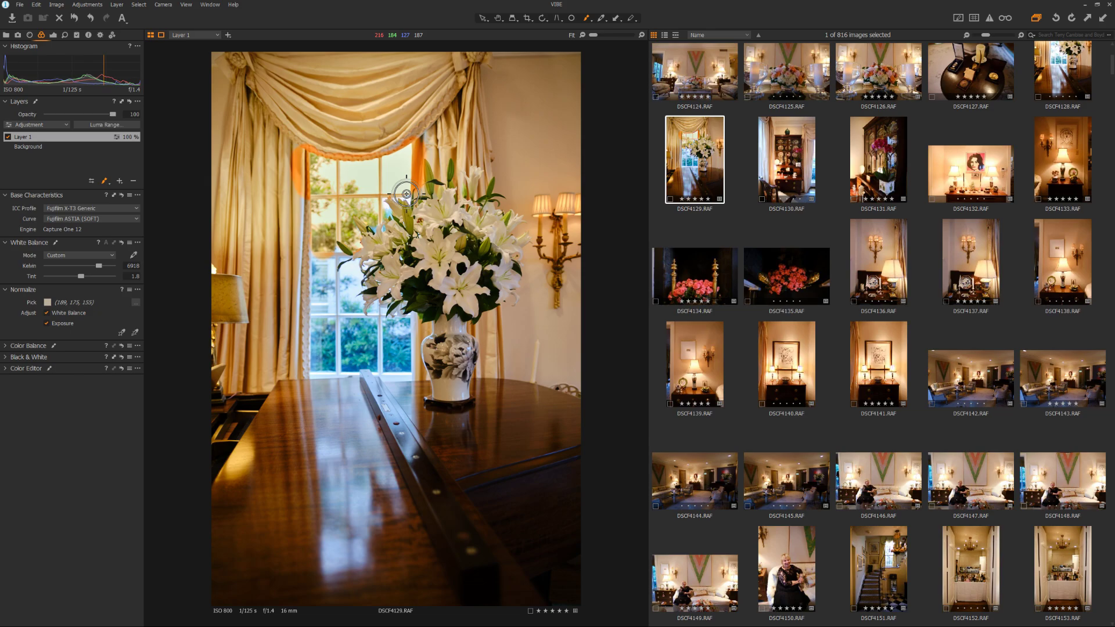
mouse_move(324, 264)
left_mouse_down()
mouse_move(321, 360)
mouse_move(316, 264)
mouse_move(337, 232)
mouse_move(351, 284)
mouse_move(346, 341)
mouse_move(329, 356)
mouse_move(404, 366)
mouse_move(403, 322)
mouse_move(363, 316)
mouse_move(355, 301)
mouse_move(361, 332)
mouse_move(392, 339)
mouse_move(356, 345)
mouse_move(392, 342)
mouse_move(355, 282)
left_mouse_up()
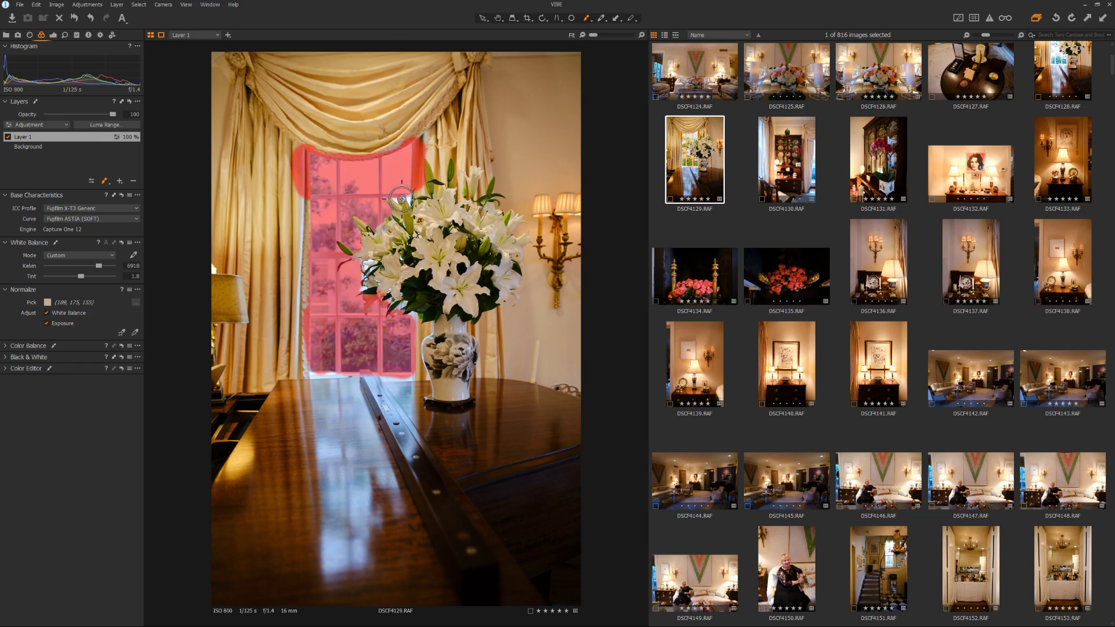
key("m")
key("m")
key("m")
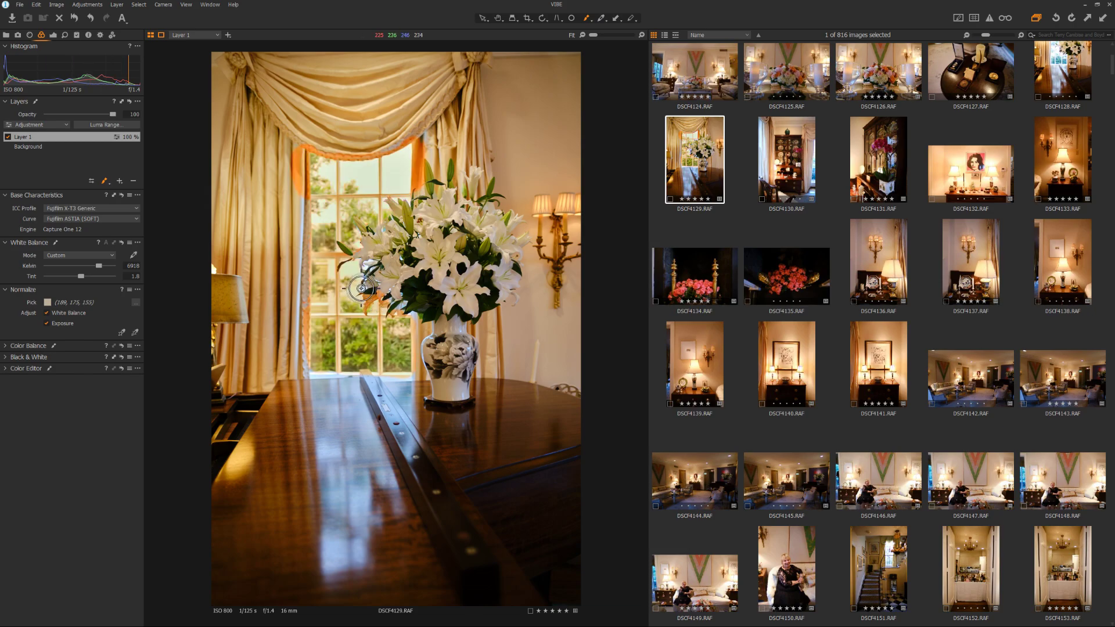
key("m")
key("m")
key("m")
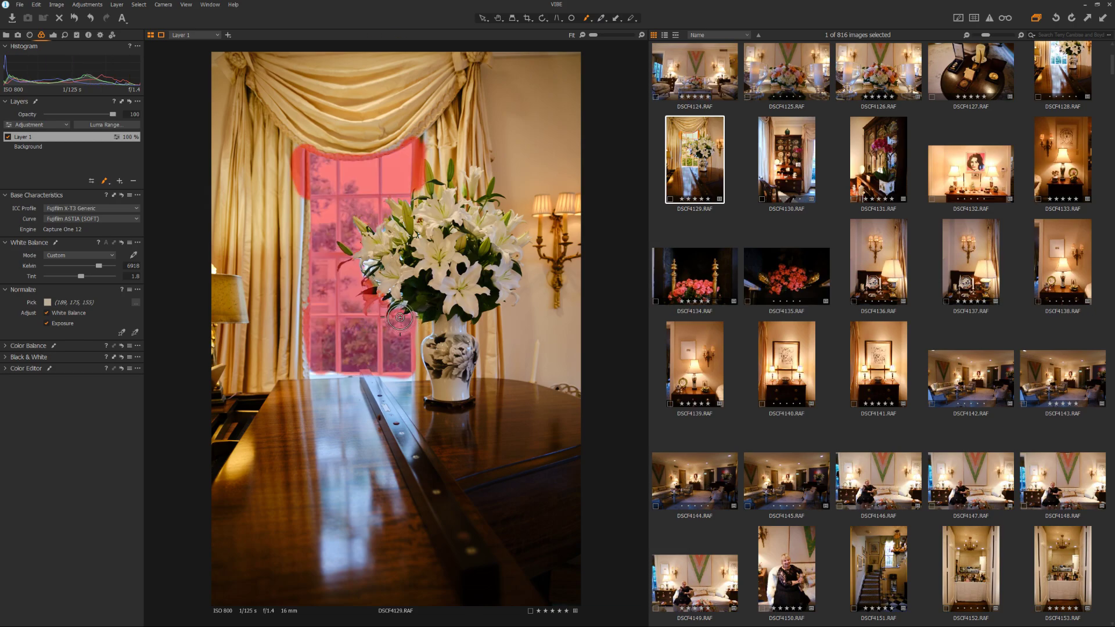
key("m")
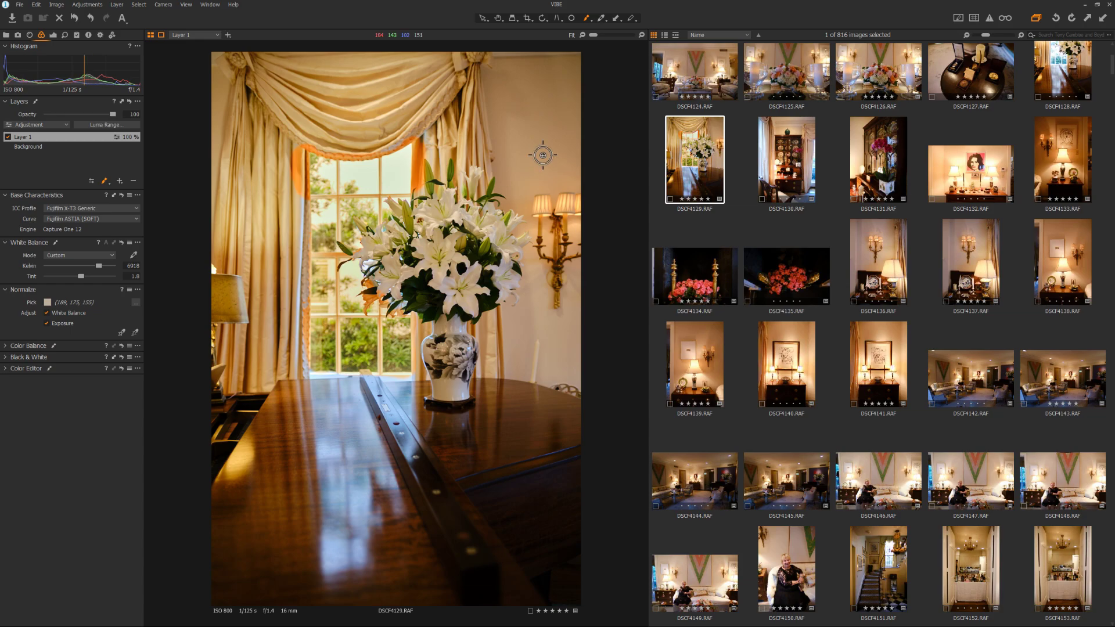
Erase mask spill from the left curtain and along the valance edge
left_click(585, 21)
left_click(543, 35)
left_click(419, 188)
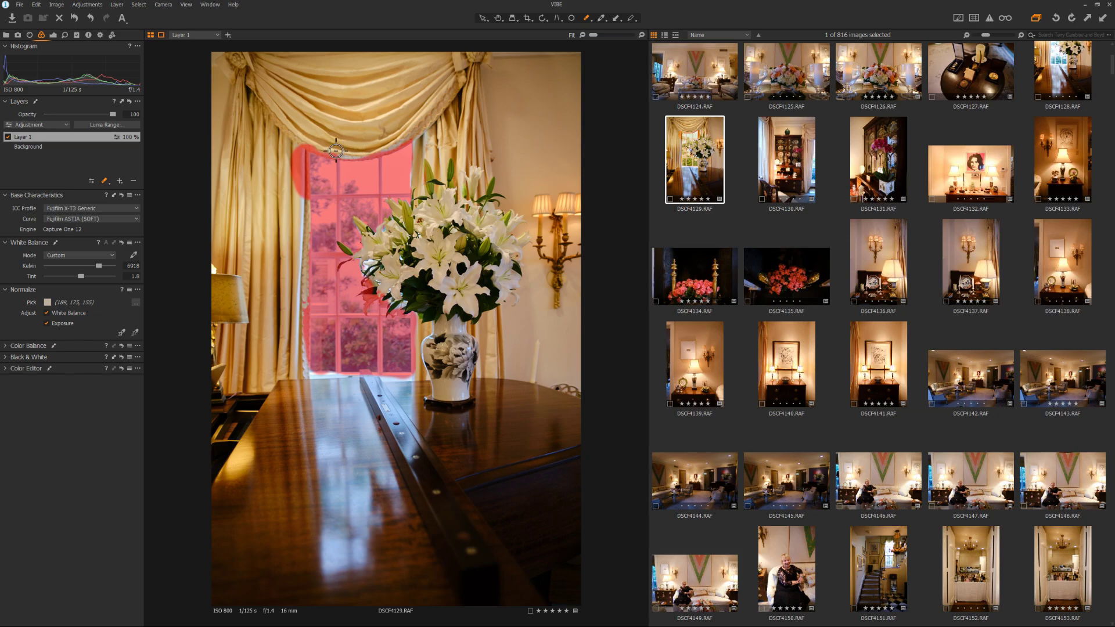
left_click_drag(305, 144, 296, 211)
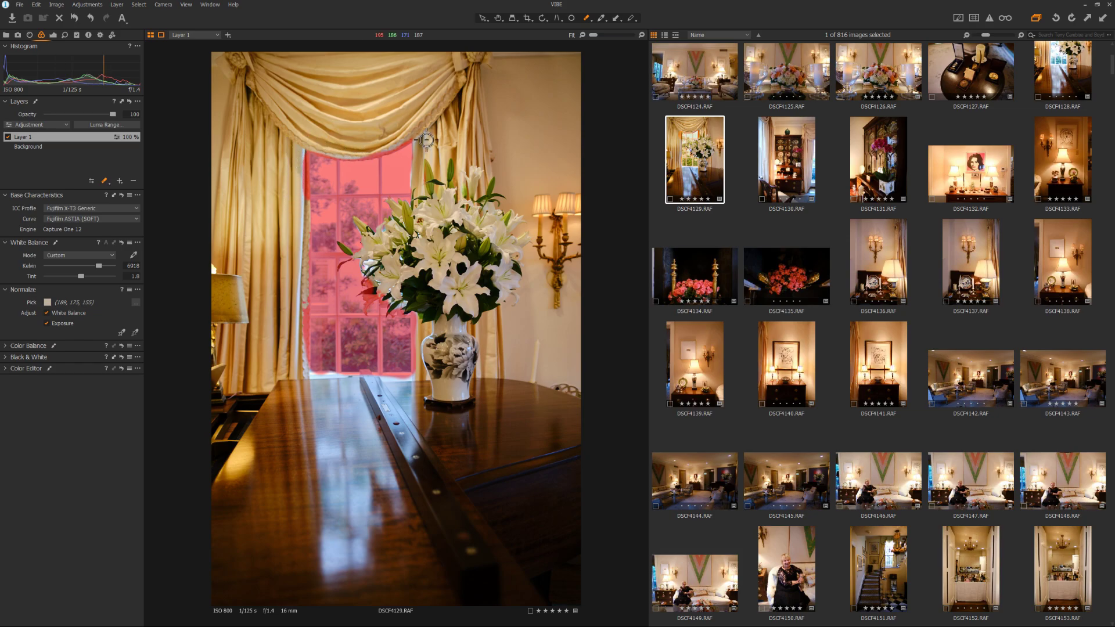
left_click_drag(411, 134, 358, 153)
Zoom to 33% on the upper-left curtain swag and refine the mask edge along the curtain
left_click_drag(593, 36, 599, 36)
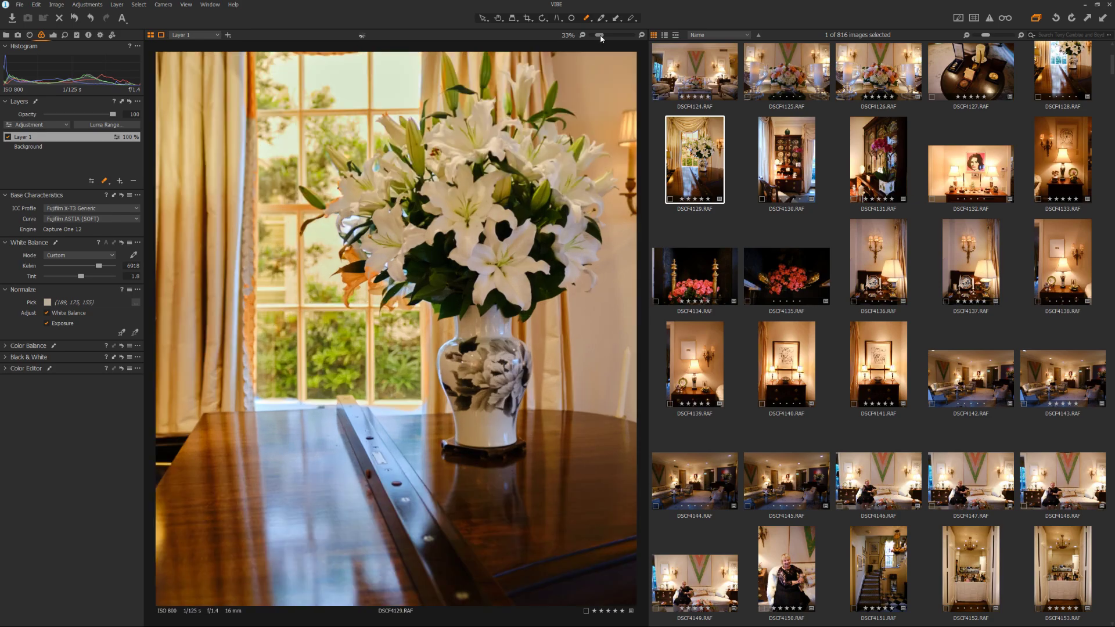
left_click(392, 211)
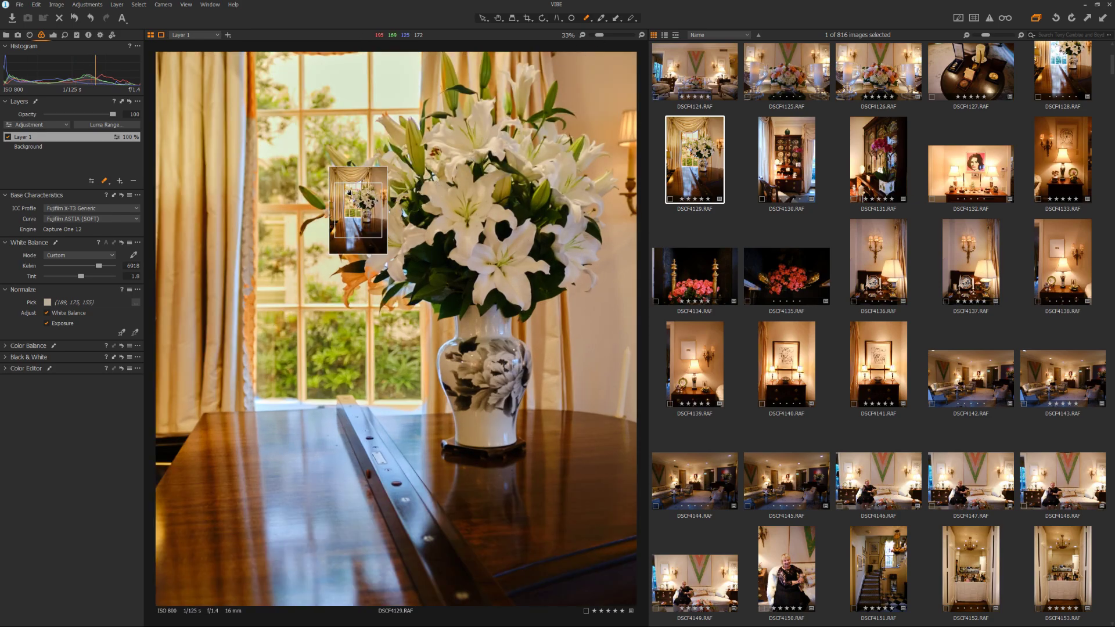
left_click_drag(349, 193, 344, 185)
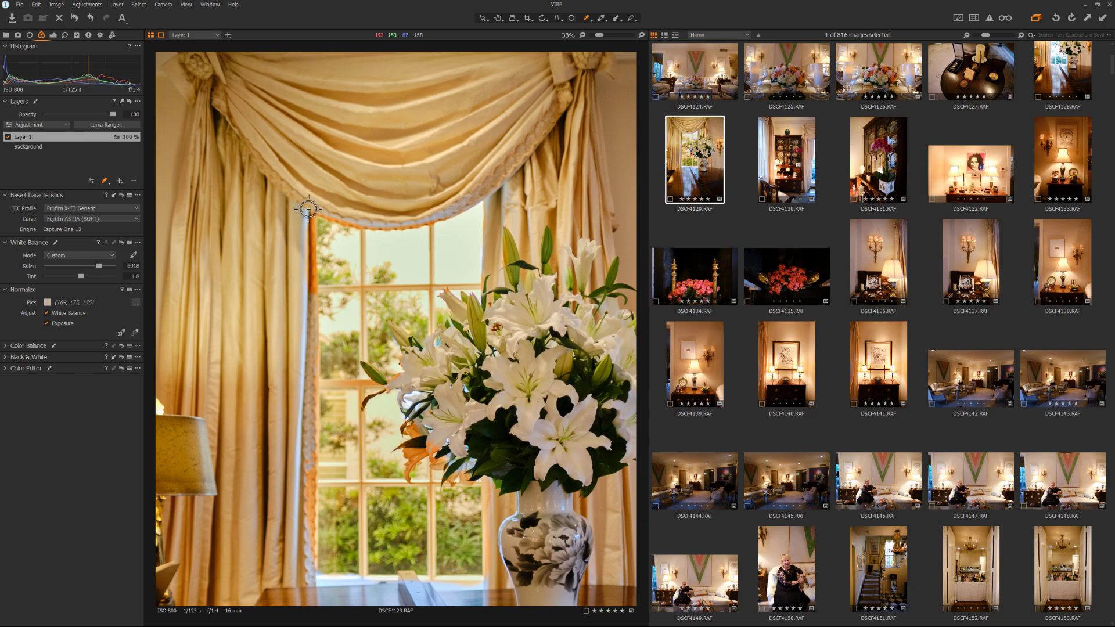
key("m")
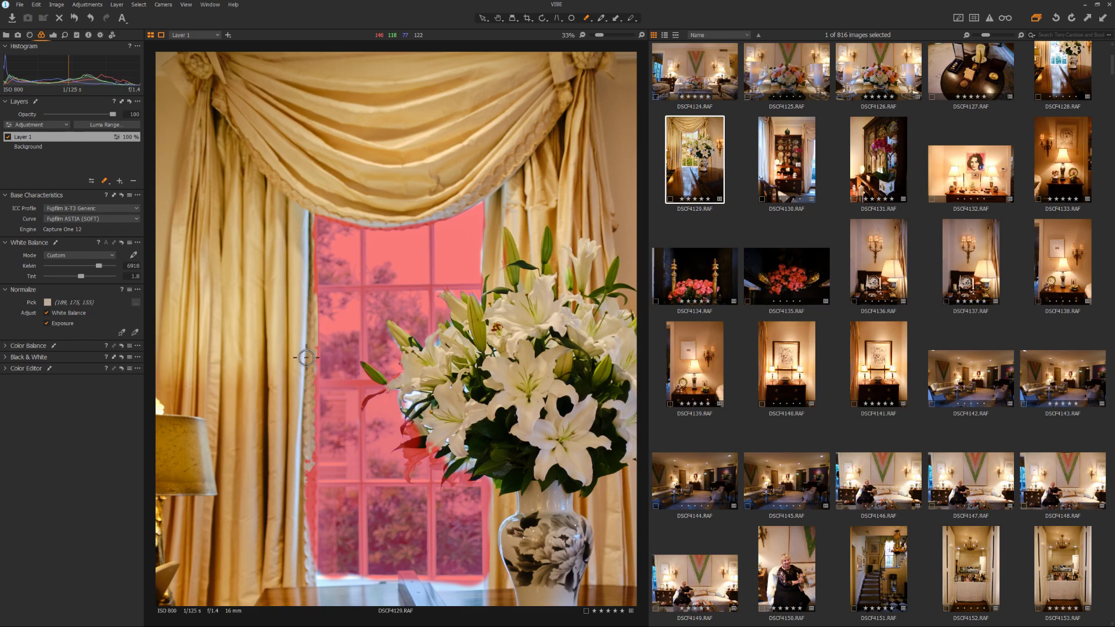
mouse_move(308, 352)
left_mouse_down()
mouse_move(307, 506)
mouse_move(303, 389)
left_mouse_up()
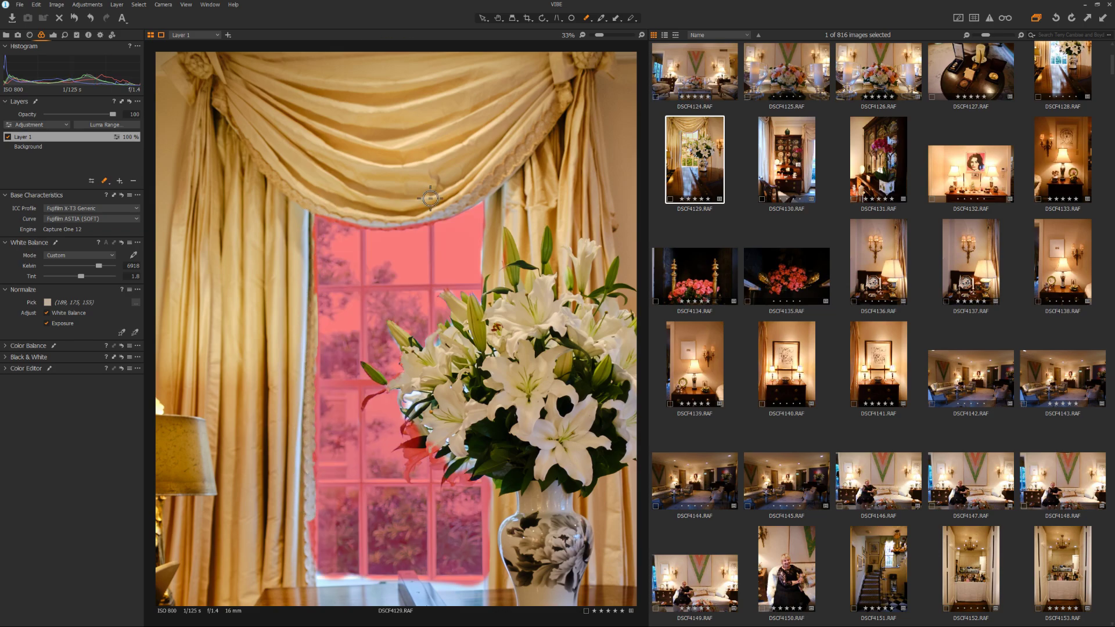
key("m")
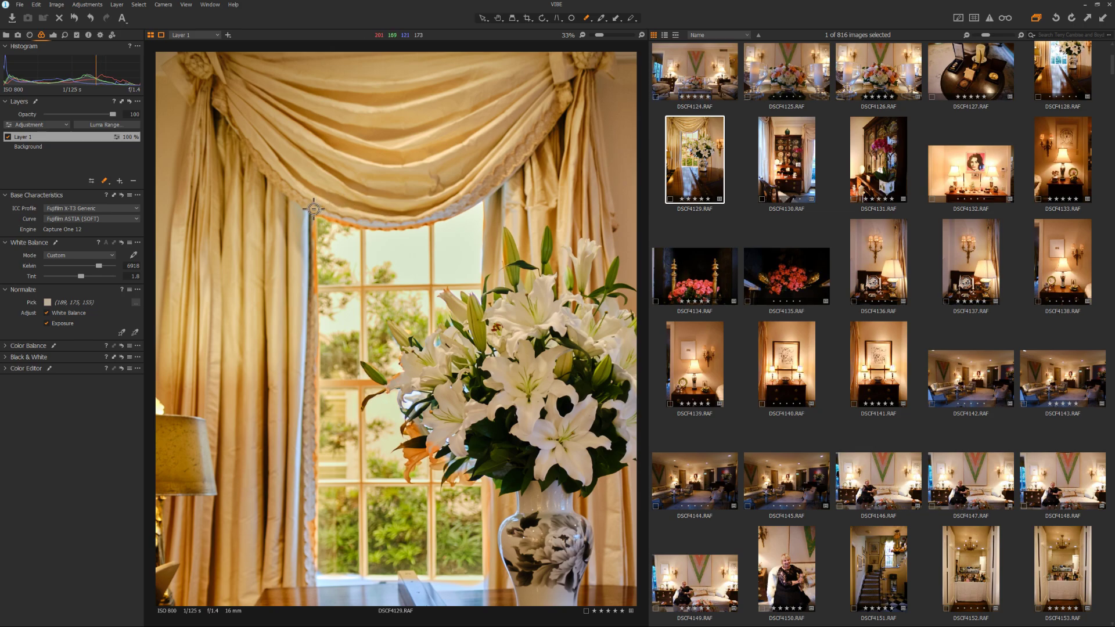
key("m")
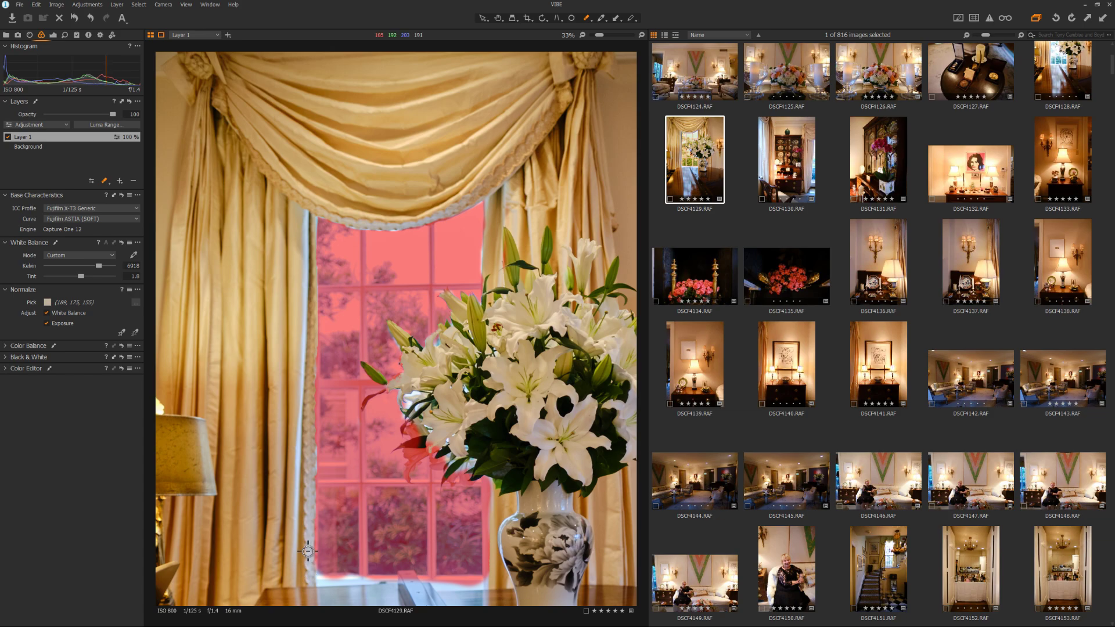
key("m")
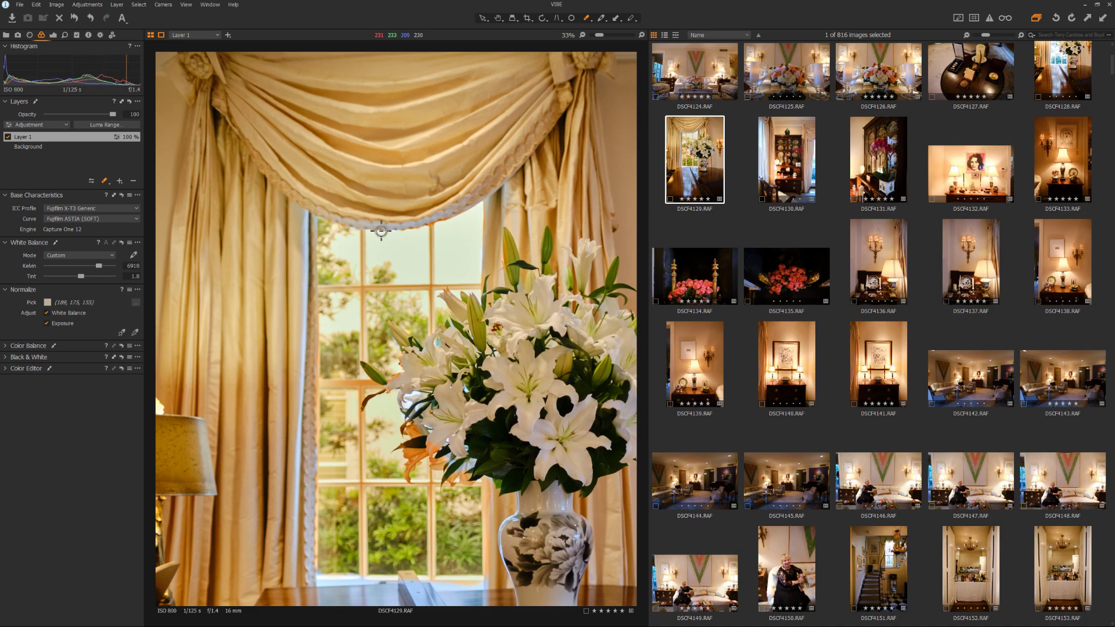
Use the Magic Brush to fill the window behind the flowers and near the sill
left_click(448, 211)
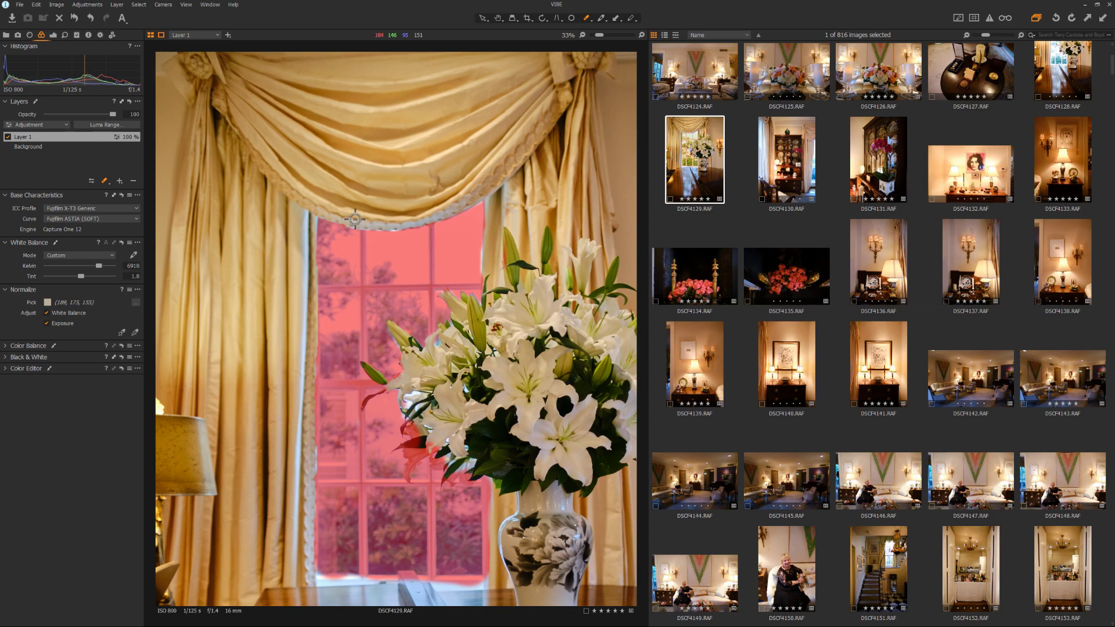
key("m")
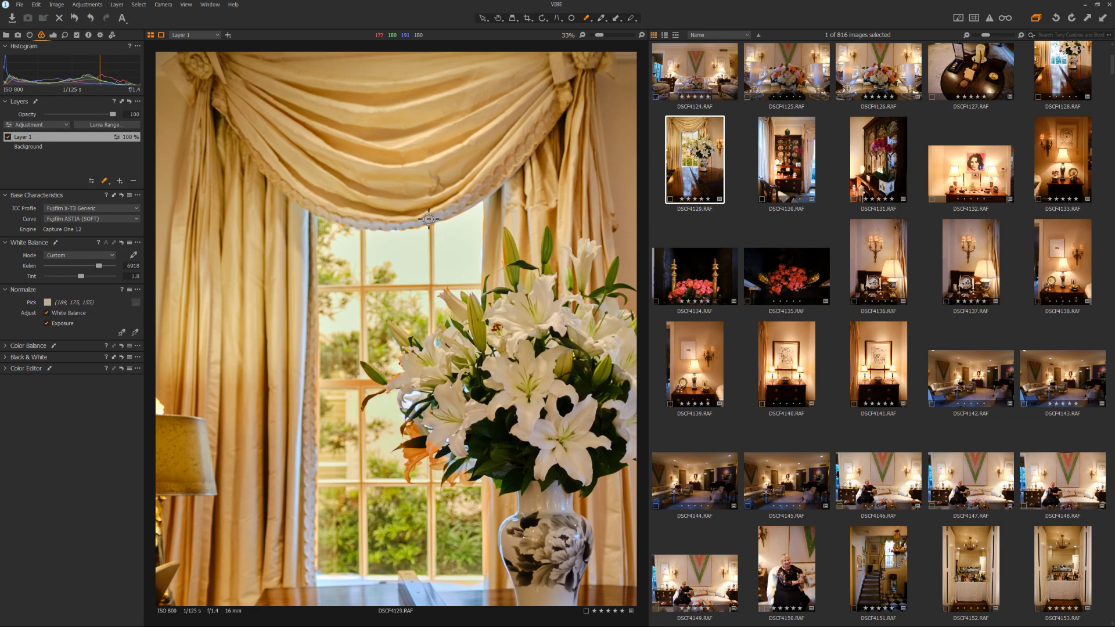
left_click(444, 216)
left_click(448, 584)
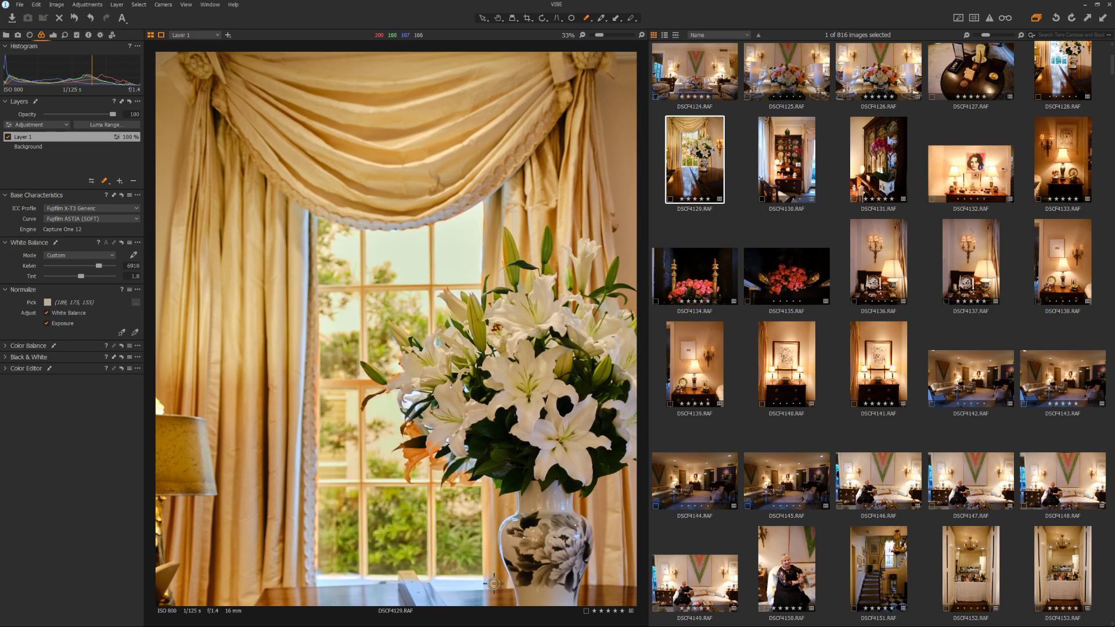
left_click(491, 543)
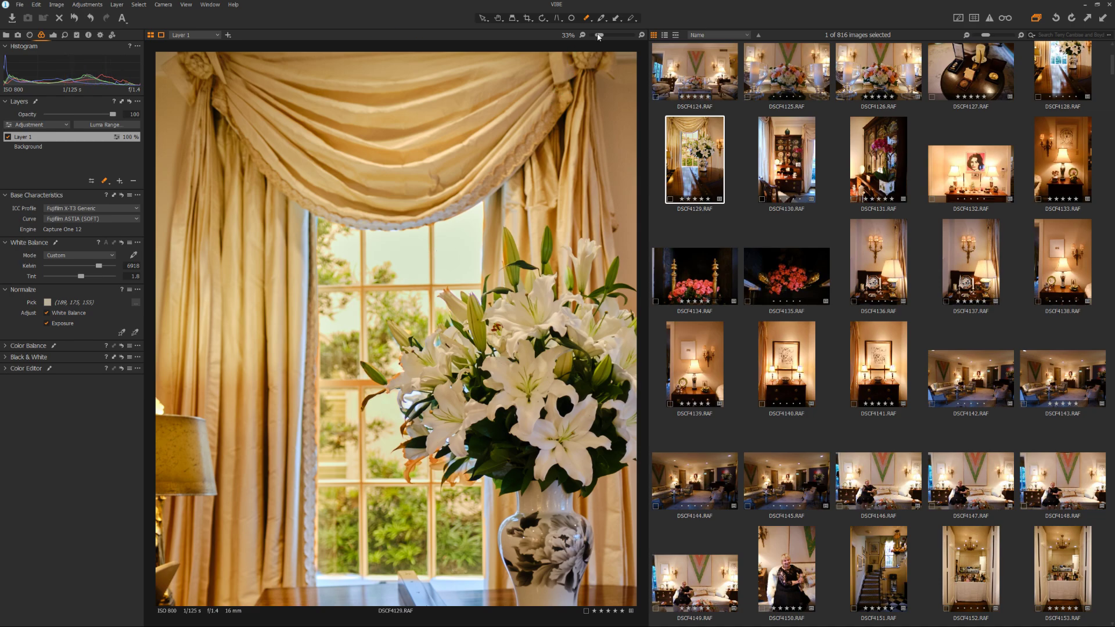
Set the zoom back to Fit and look at DSCF4129's Open With options without choosing an editor
left_click_drag(598, 37, 585, 38)
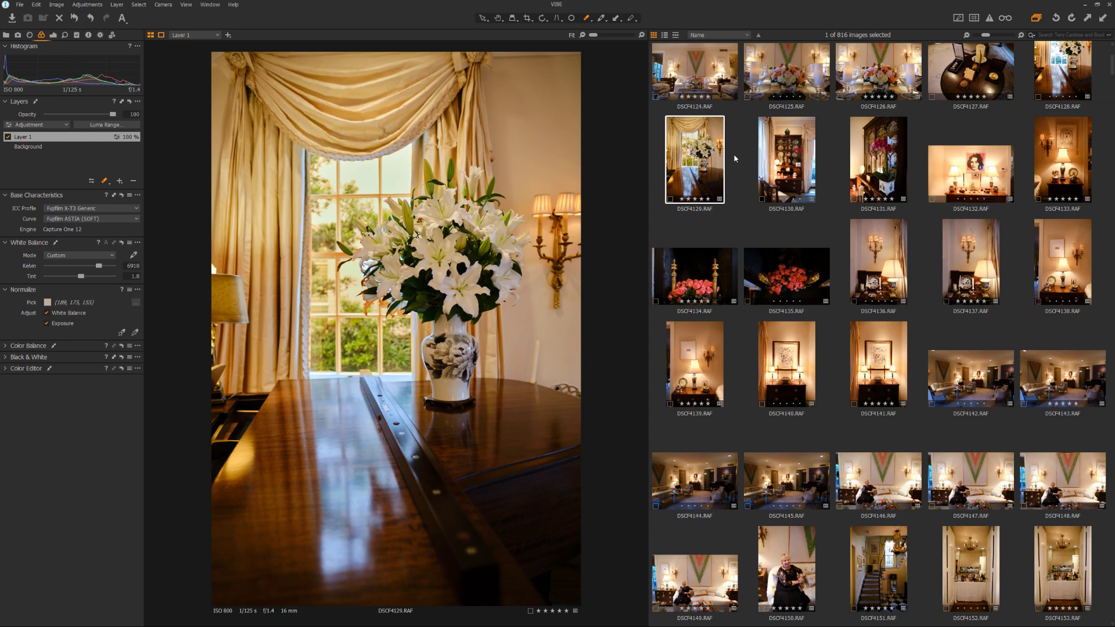
right_click(705, 162)
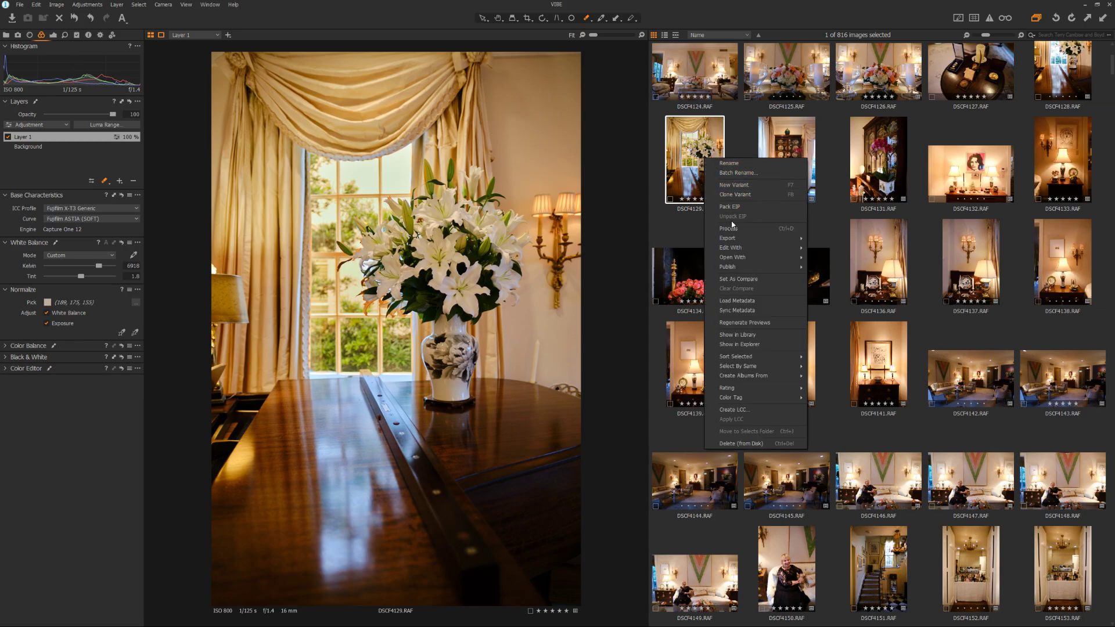
mouse_move(735, 240)
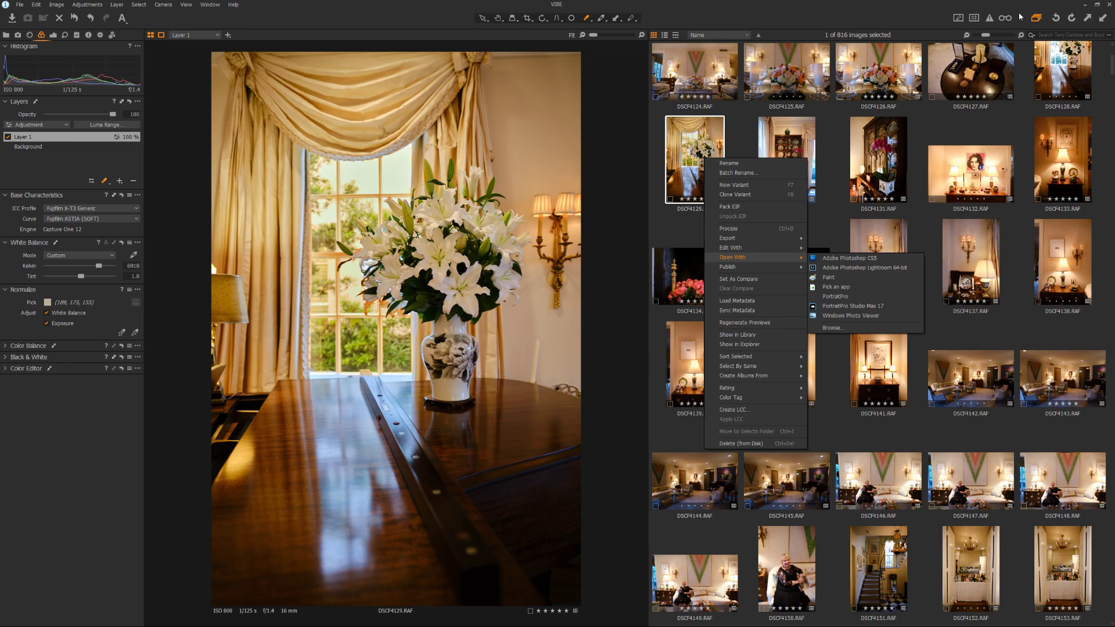
left_click(974, 18)
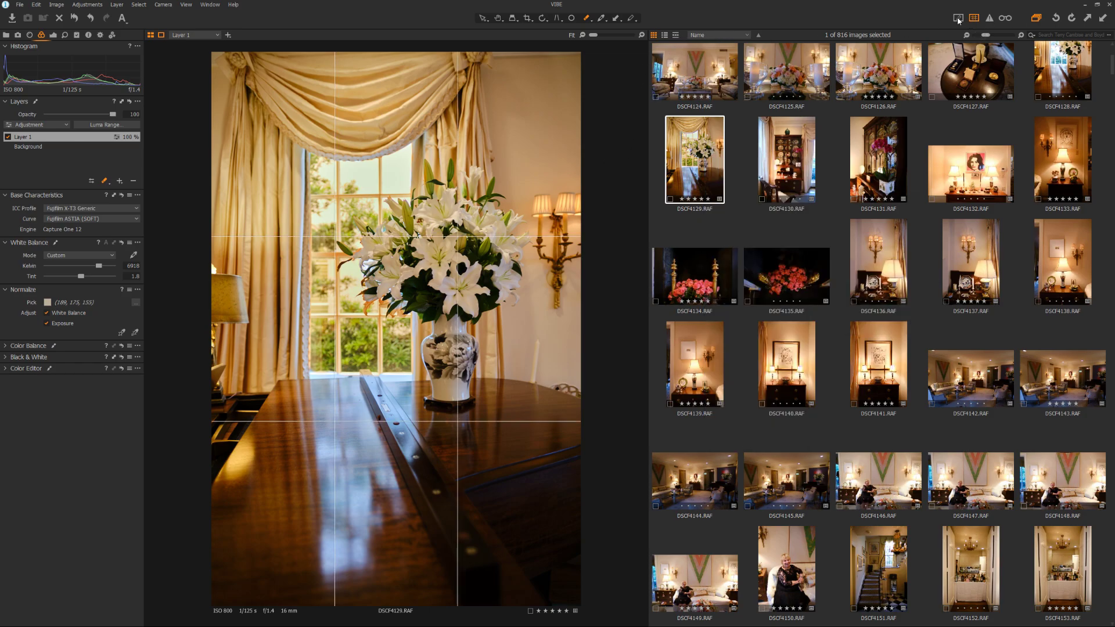
Preview the grid, over-exposure warning and recipe proofing, then turn all three off
left_click(958, 19)
left_click(989, 19)
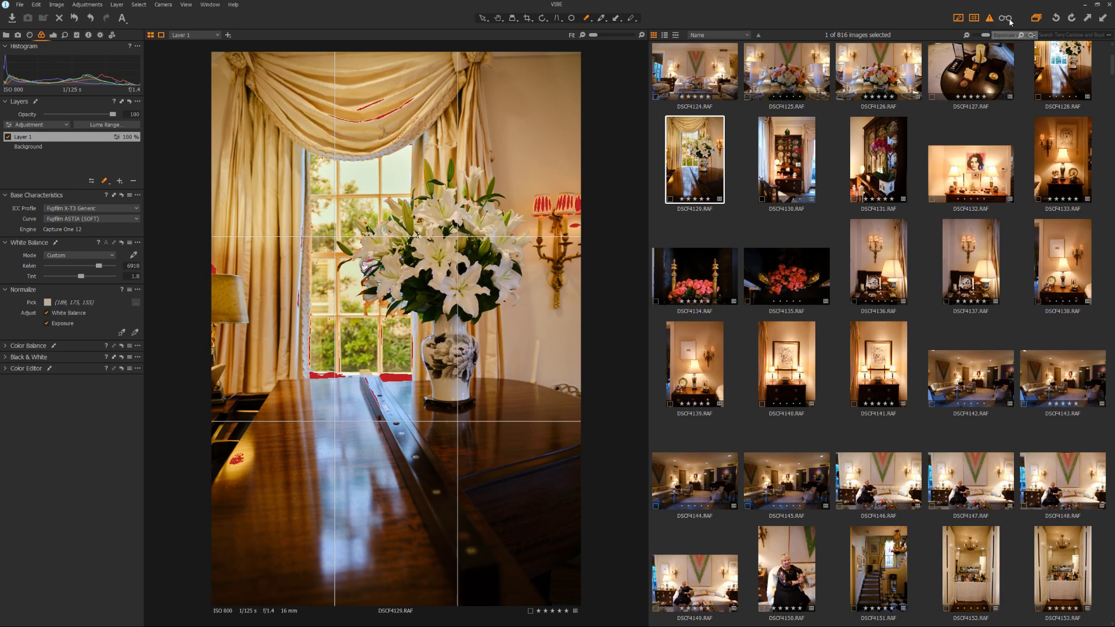
left_click(1006, 18)
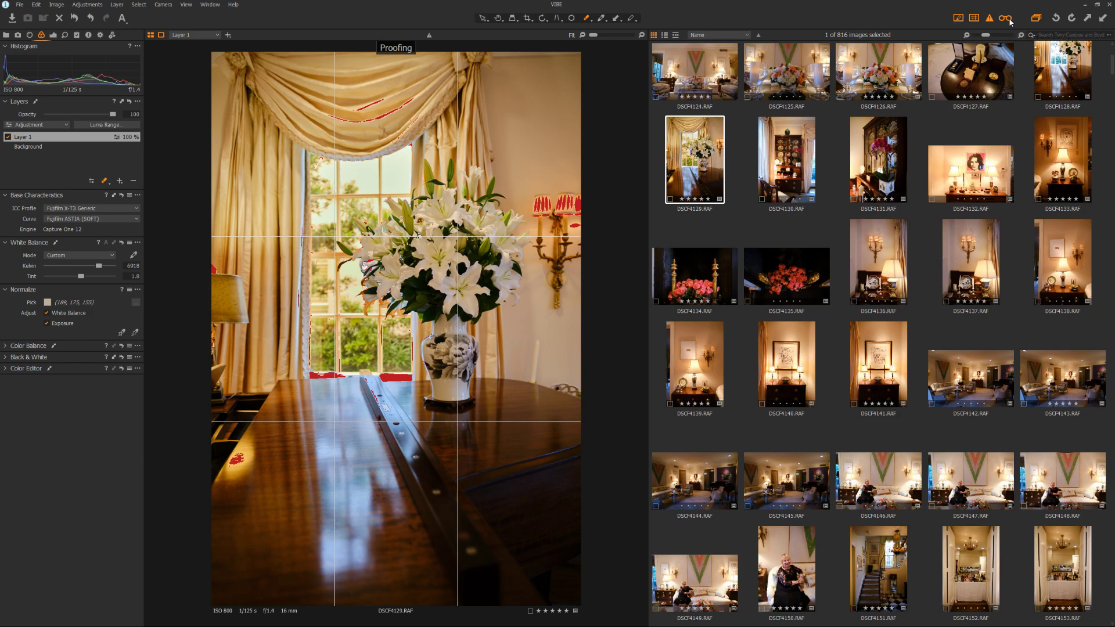
left_click(675, 36)
left_click(654, 36)
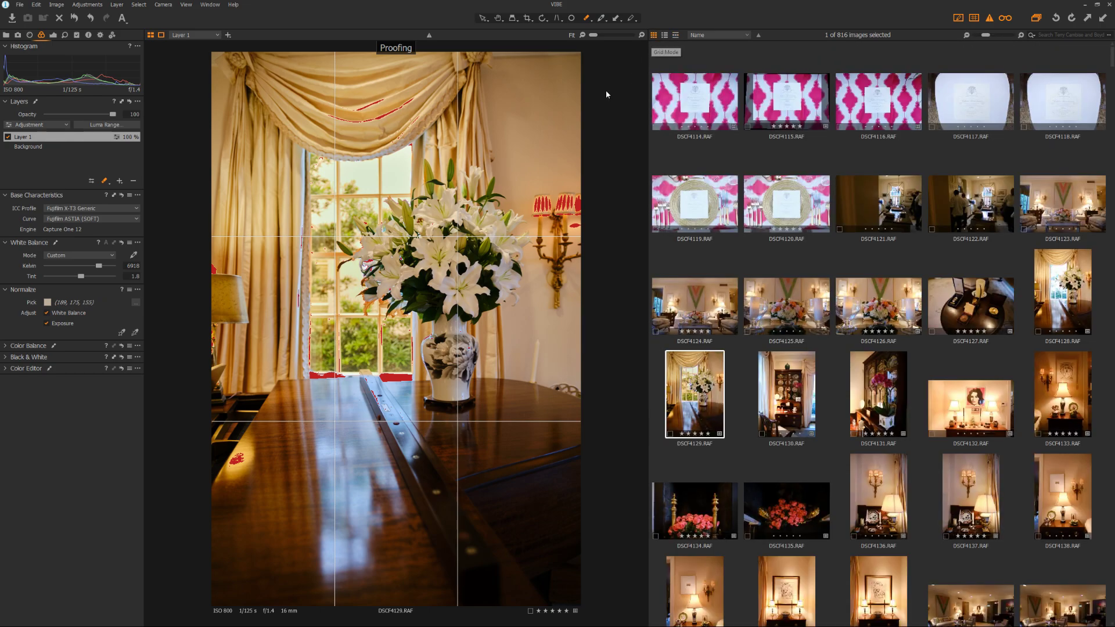
left_click(974, 18)
left_click(989, 18)
left_click(1005, 19)
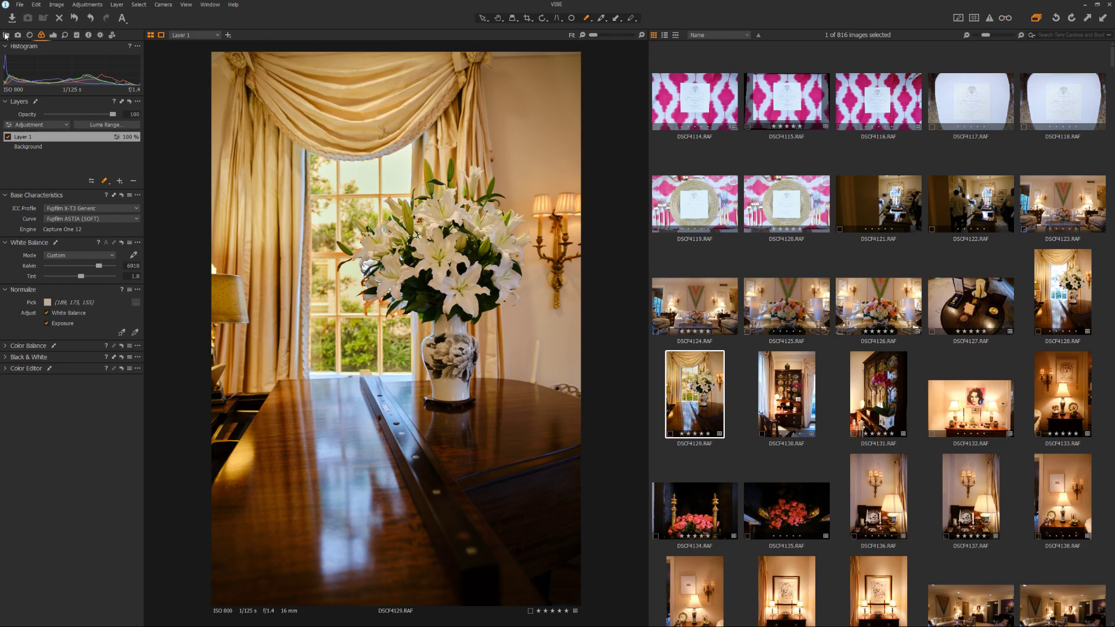
Select DSCF4189 in the Library browser, then widen the viewer and narrow the side panel
left_click(7, 34)
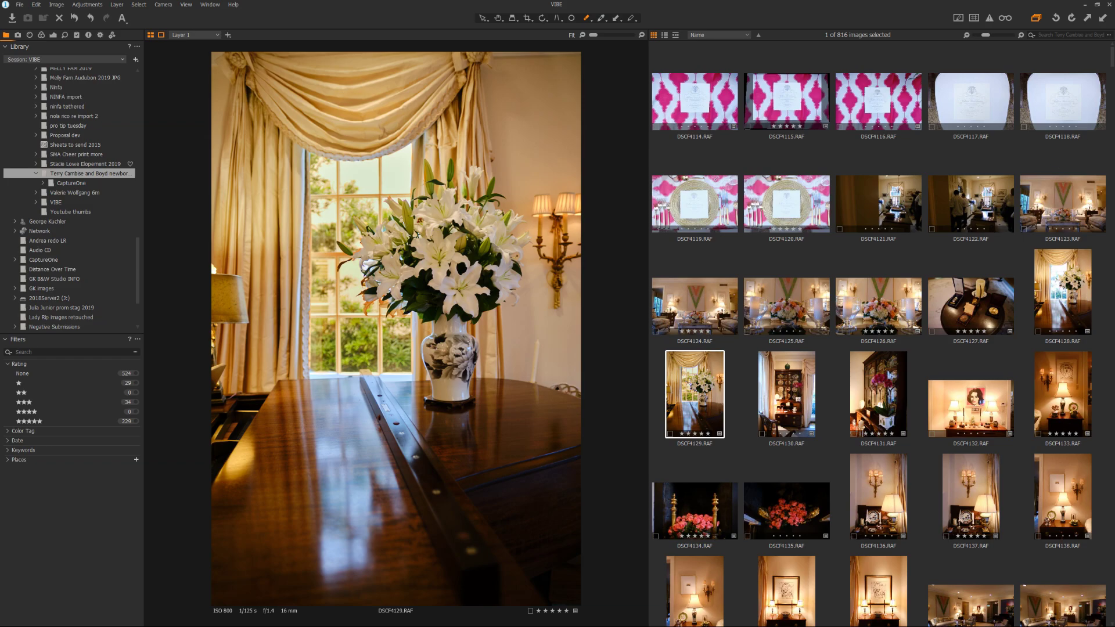
left_click_drag(1112, 55, 1113, 108)
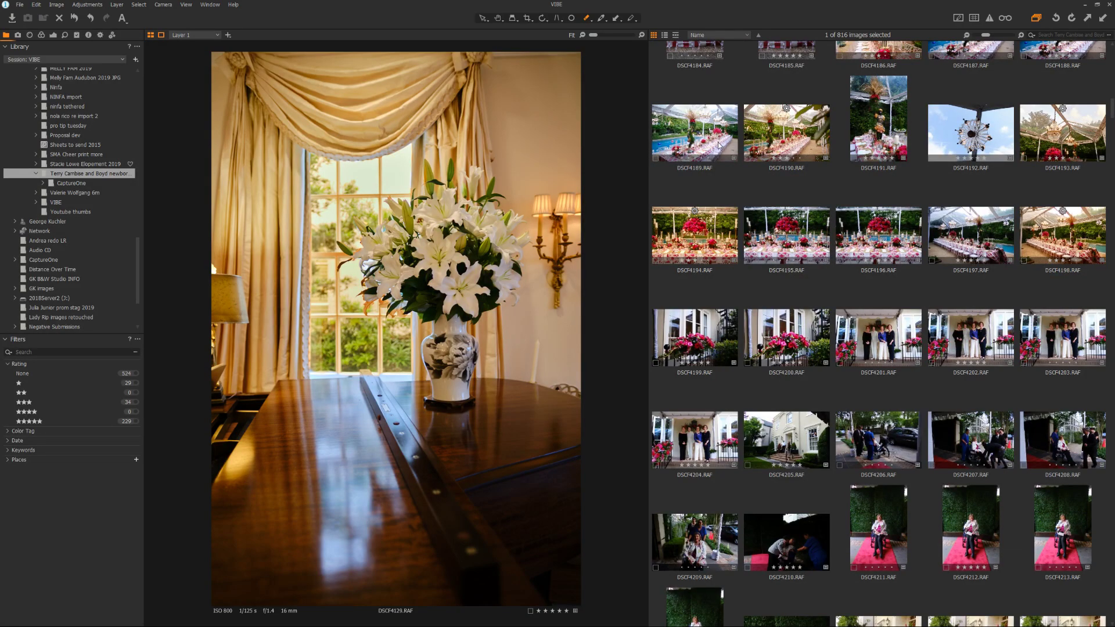
left_click(700, 145)
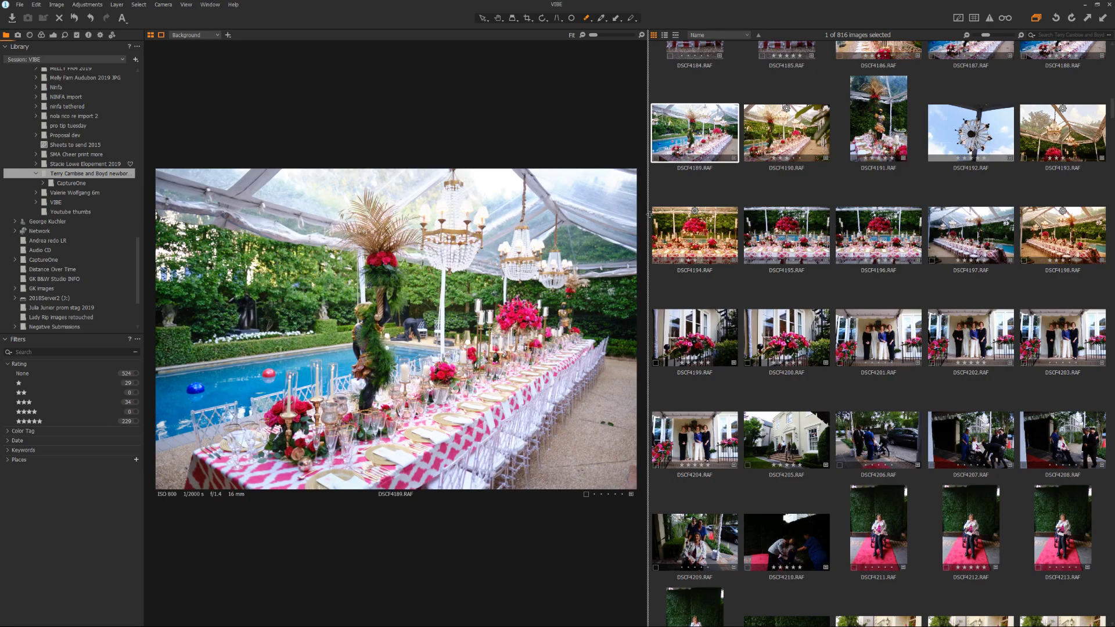
left_click_drag(649, 214, 992, 241)
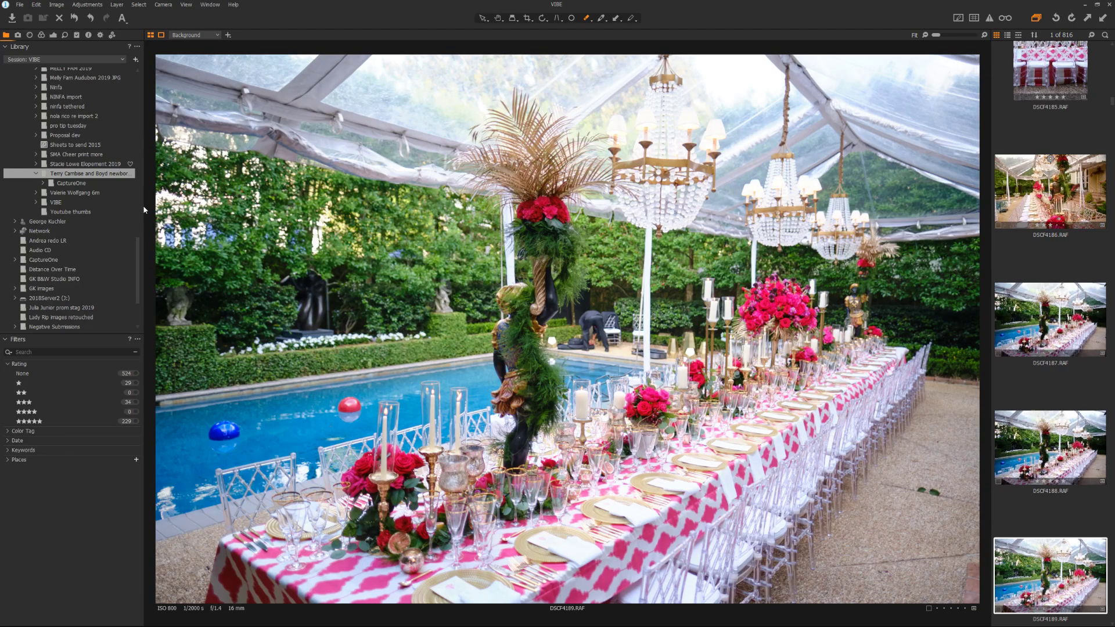
left_click_drag(144, 206, 131, 206)
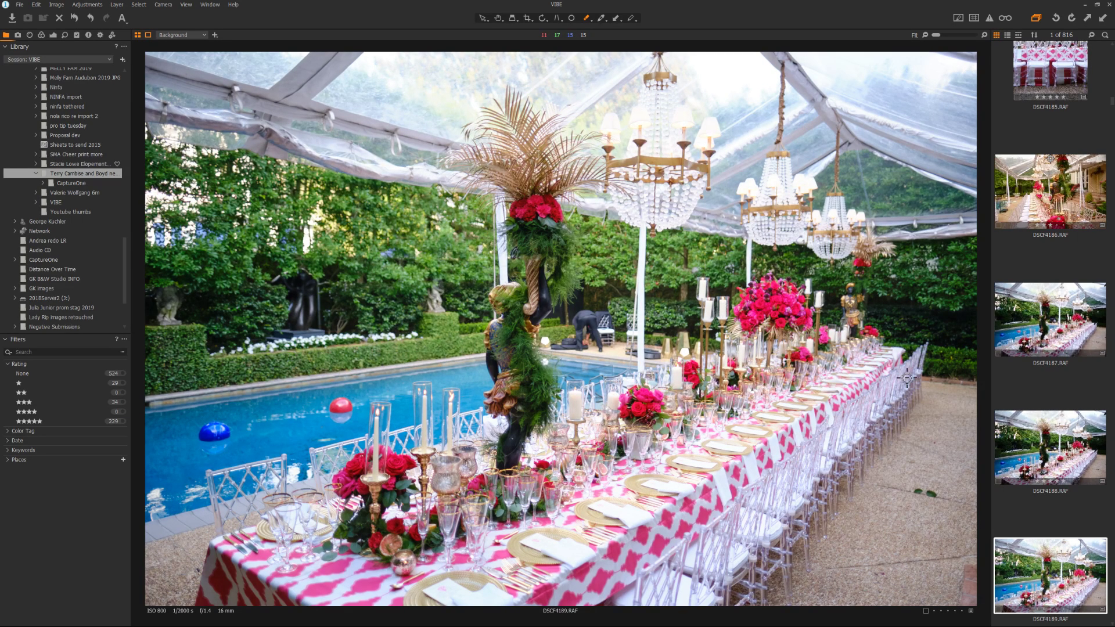
Select DSCF4188, add a new adjustment layer, and choose the linear gradient mask
left_click(1028, 441)
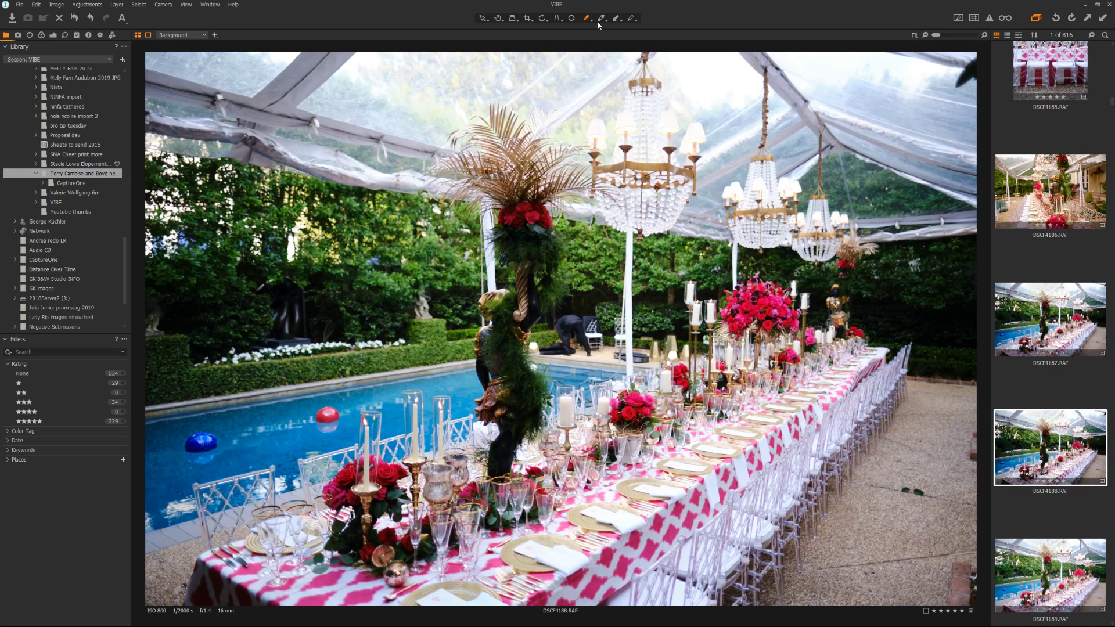
left_click(215, 35)
left_click(588, 19)
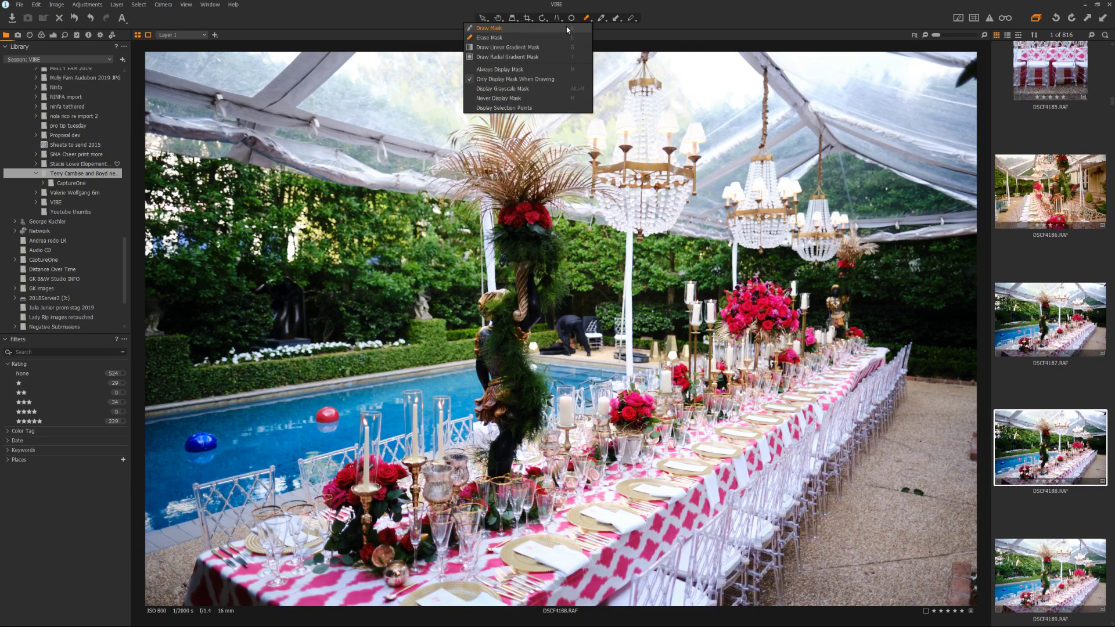
left_click(552, 47)
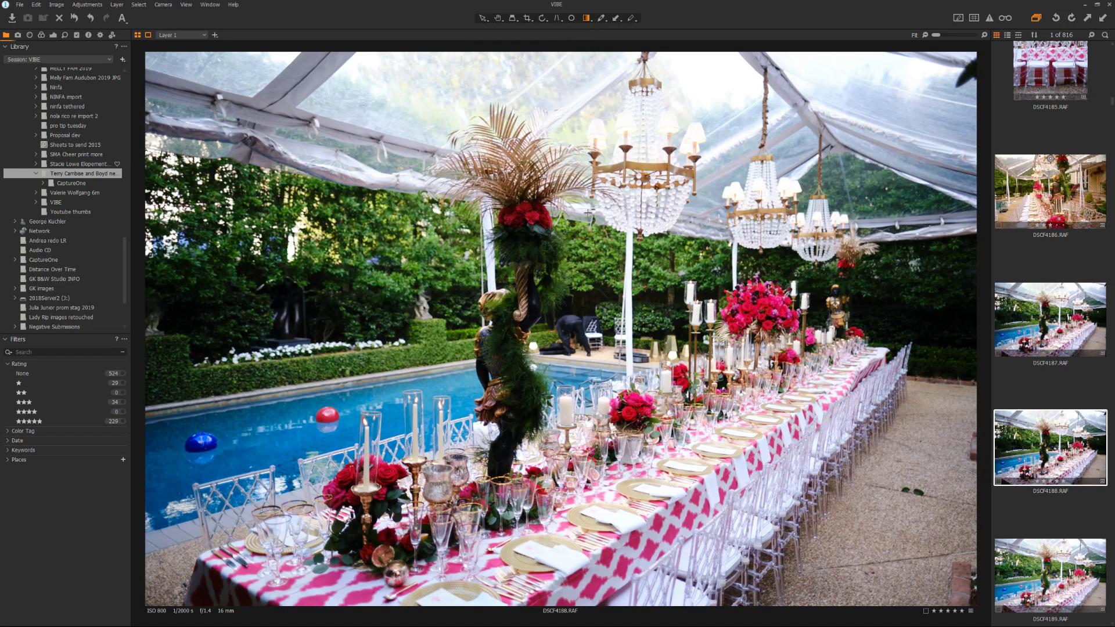
Draw a level linear gradient over the upper tent canopy, checking its coverage with the mask preview
left_click_drag(594, 251, 581, 325)
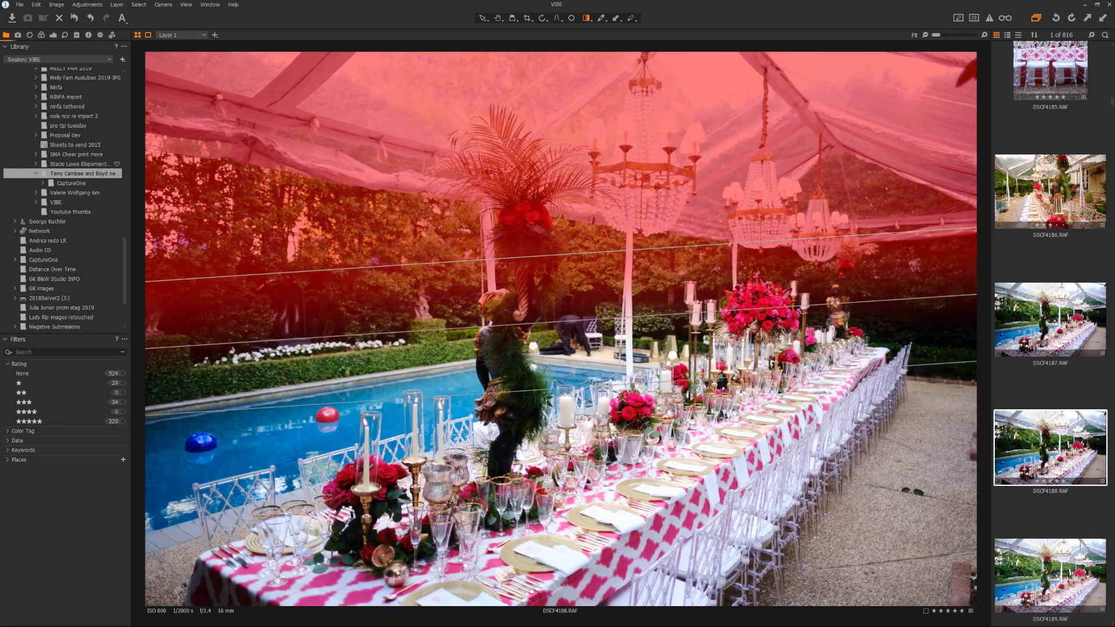
left_click_drag(581, 388, 594, 468)
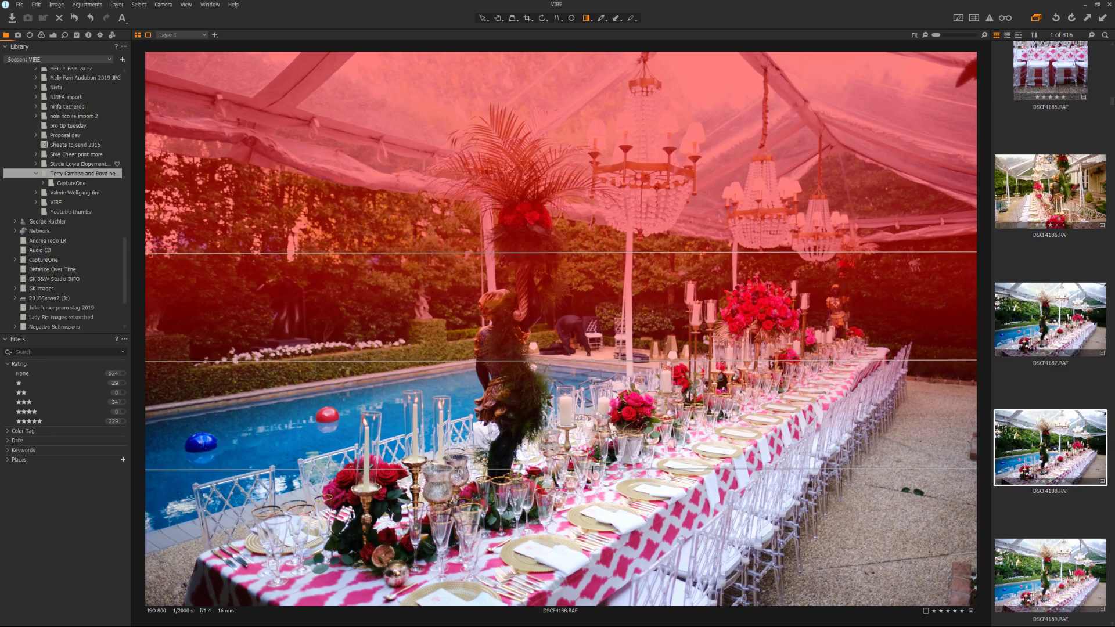
left_click_drag(630, 253, 582, 112)
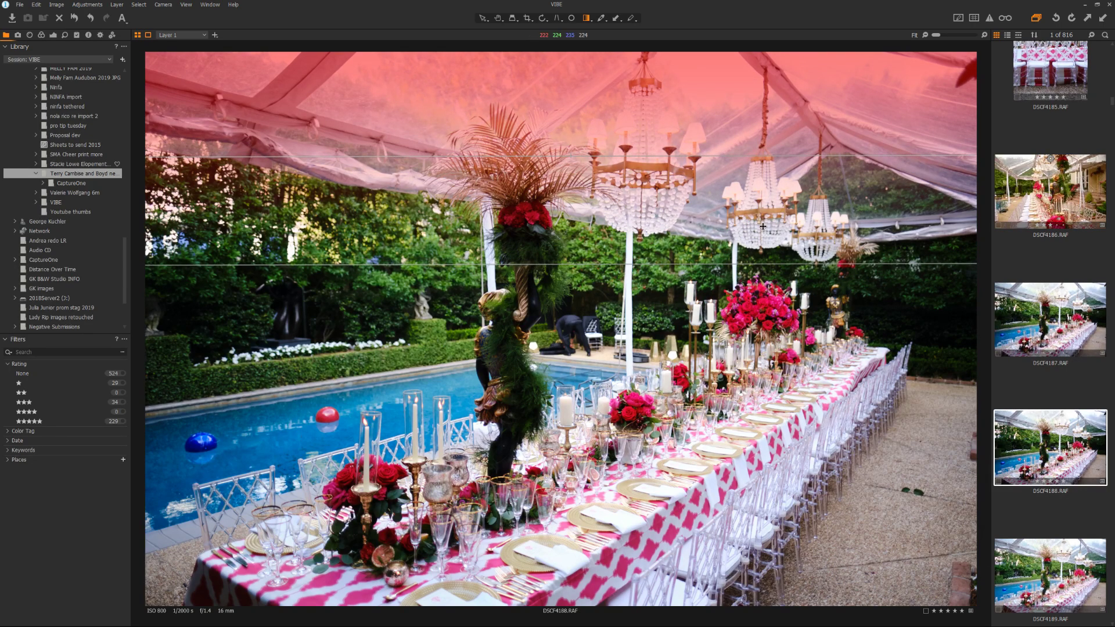
key("m")
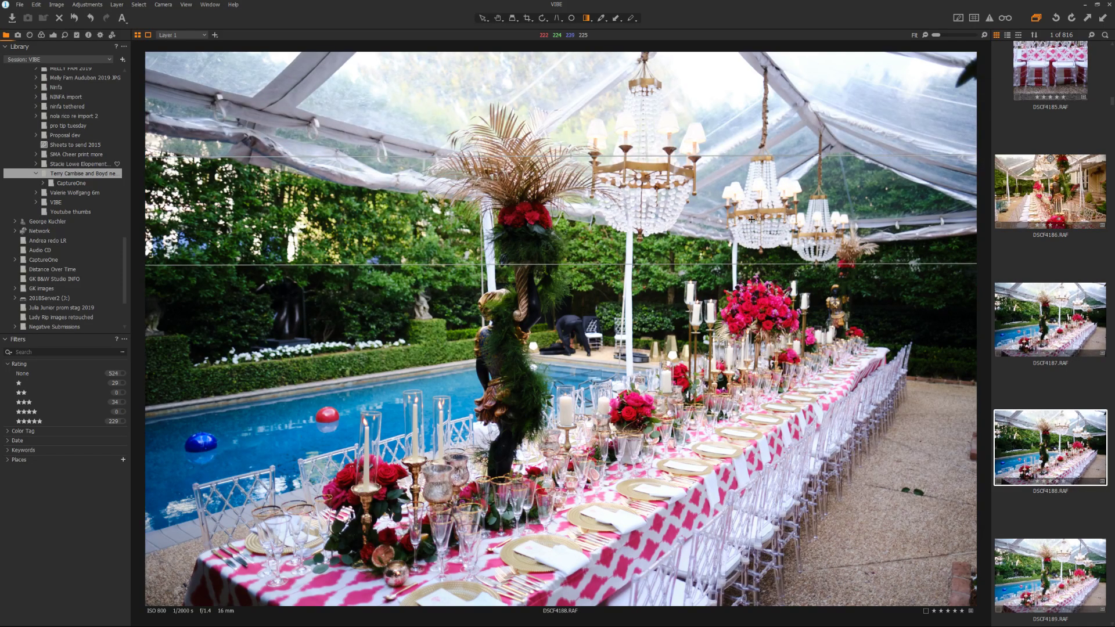
key("m")
left_click_drag(741, 192, 738, 225)
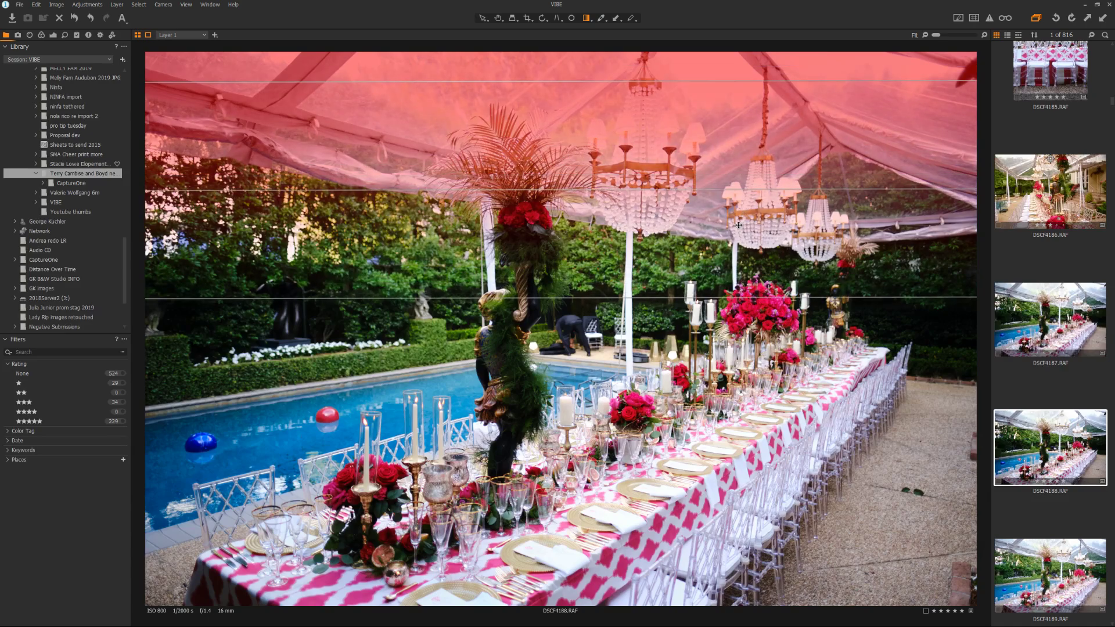
key("m")
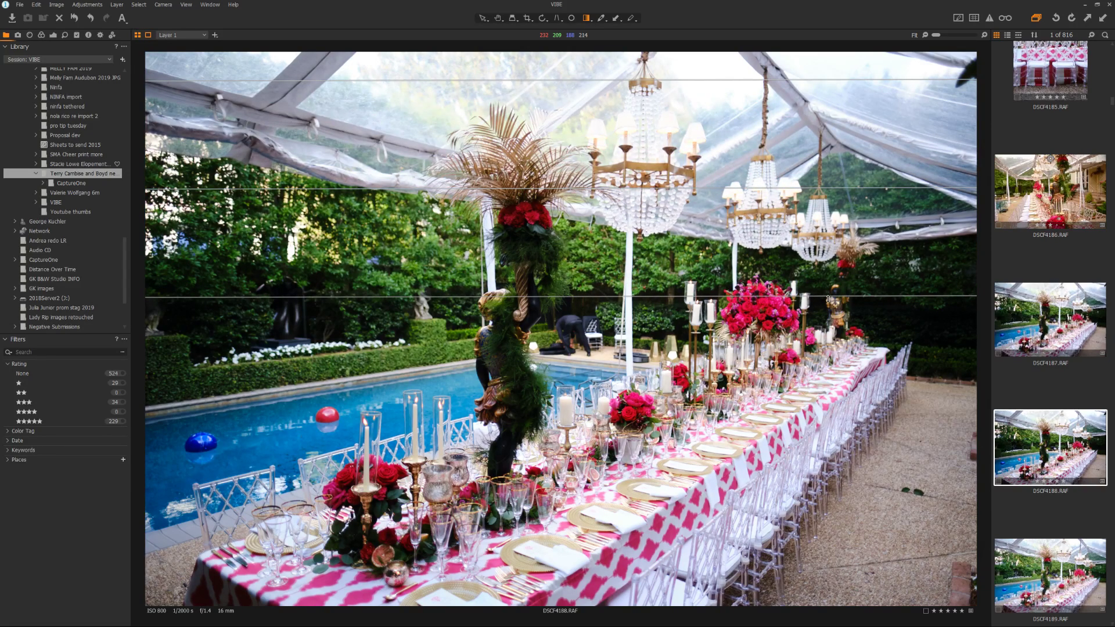
key("m")
left_click_drag(828, 299, 822, 251)
key("m")
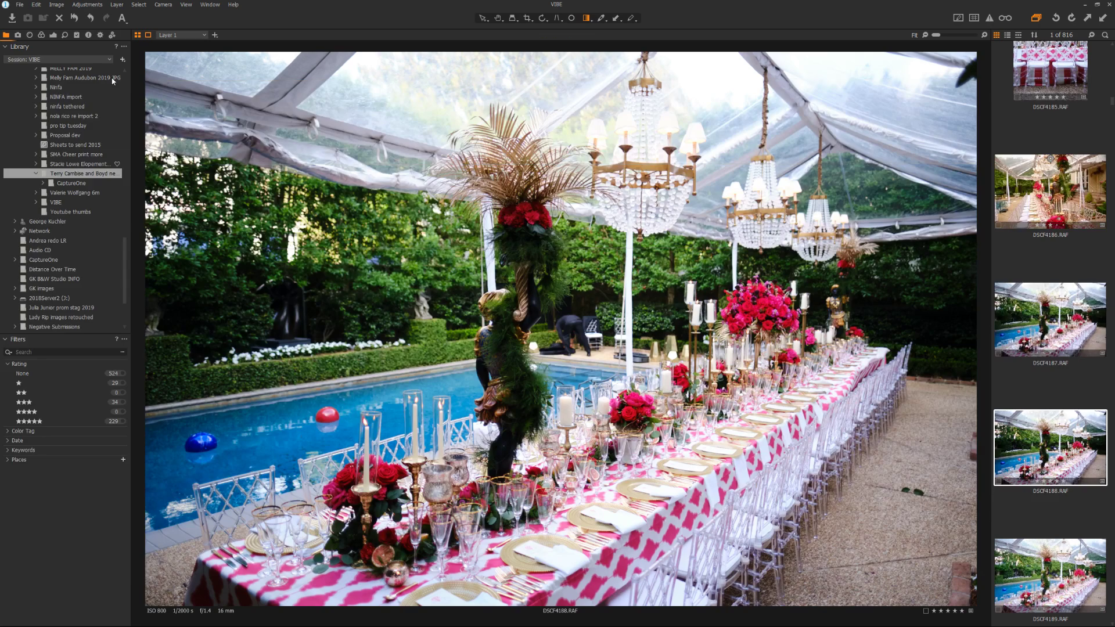
Lower Layer 1's exposure to -1.05 to darken the gradient-masked tent roof
left_click(52, 35)
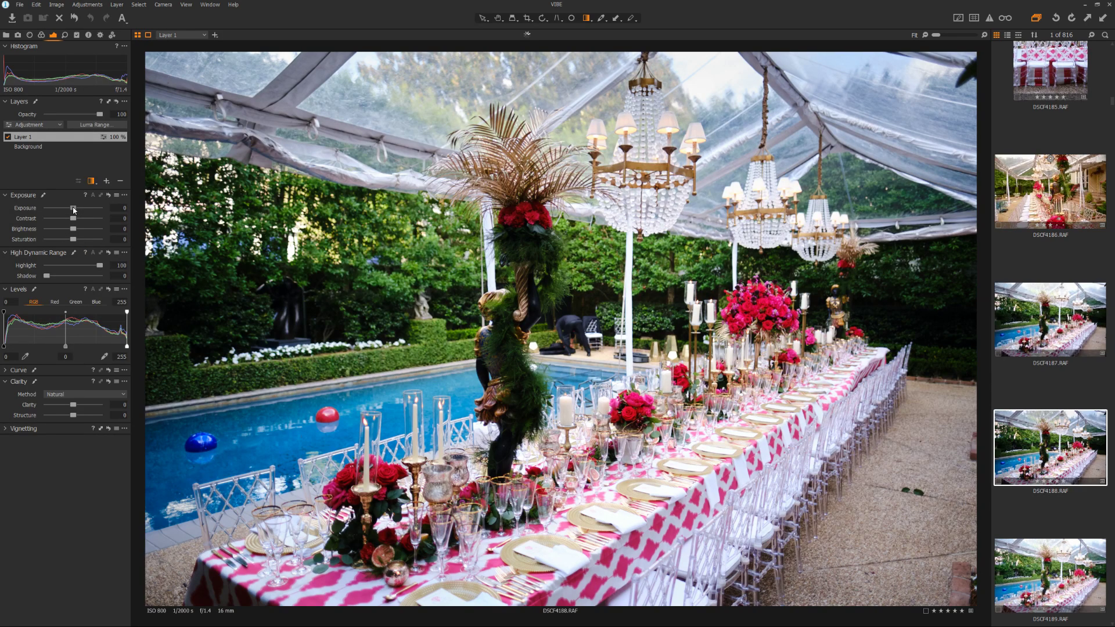
left_click_drag(73, 210, 67, 211)
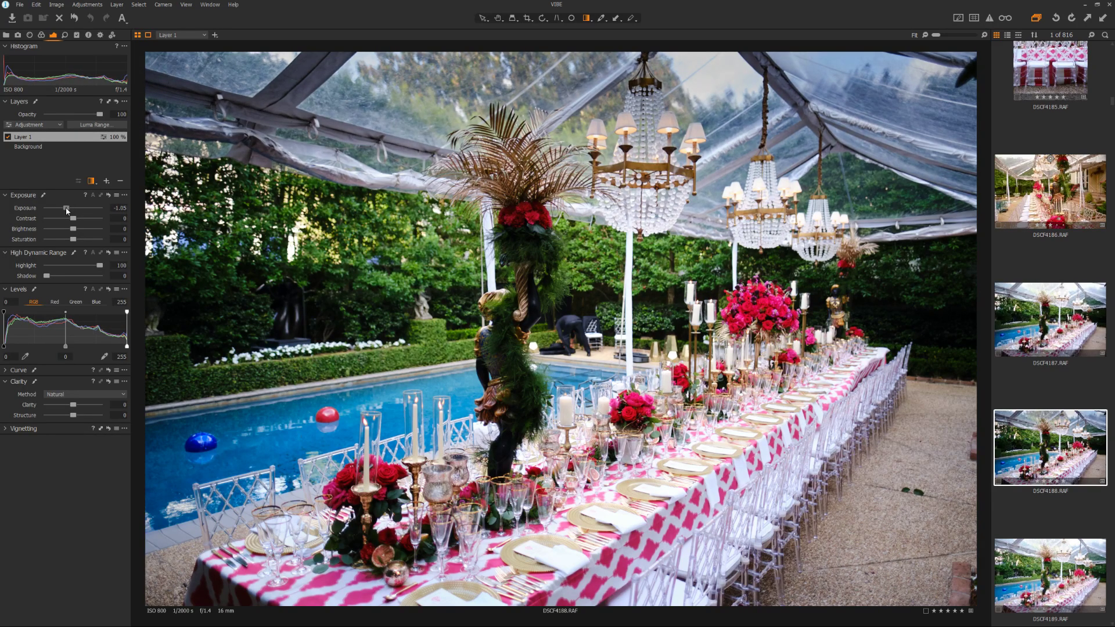
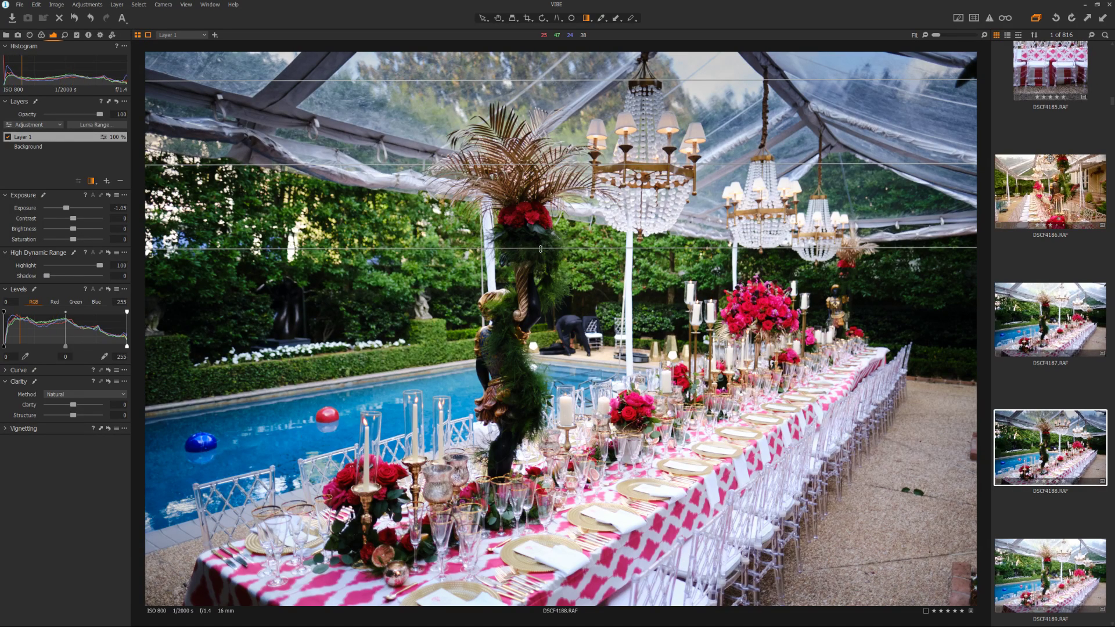
Drag Layer 1's linear gradient centre and edge lines so the fade covers the tent roof, checking with the mask overlay
left_click_drag(540, 265, 540, 257)
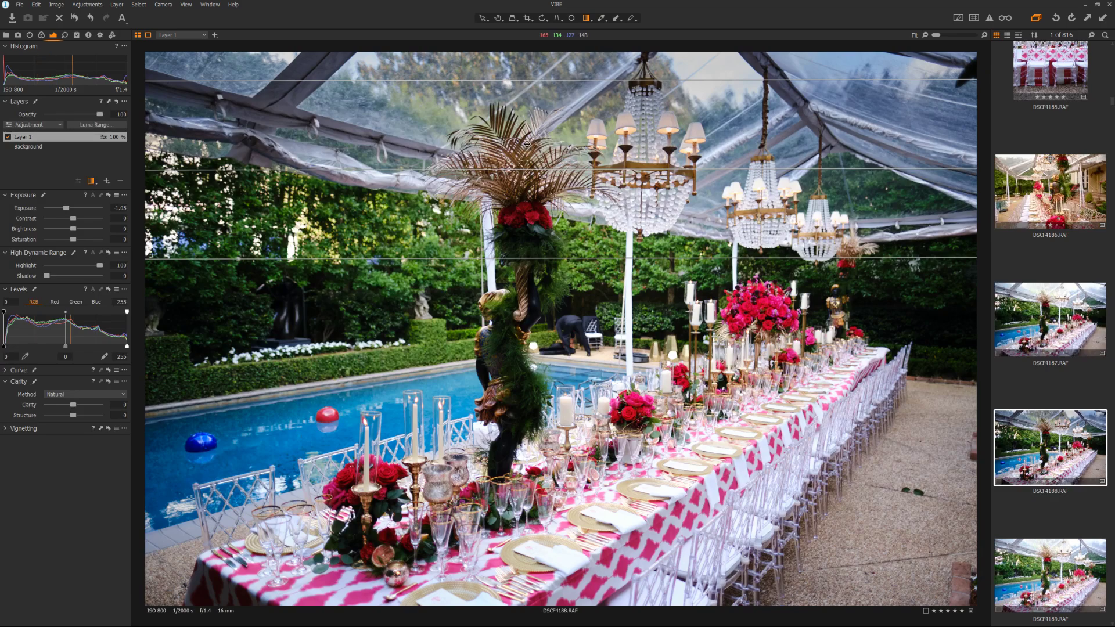
left_click_drag(527, 144, 525, 136)
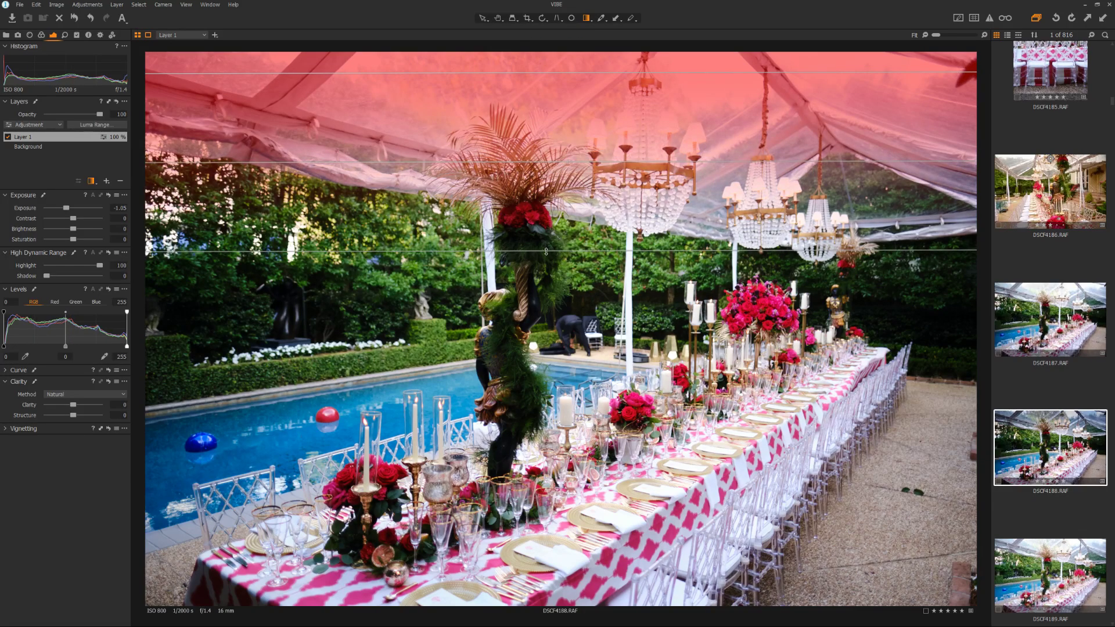
left_click_drag(546, 251, 540, 244)
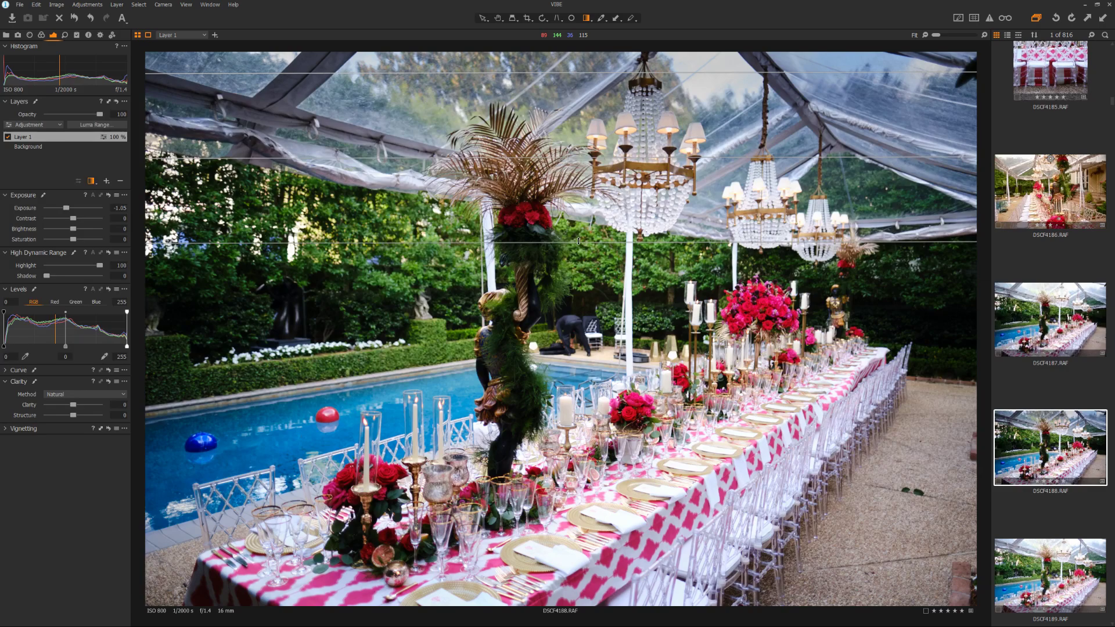
key("m")
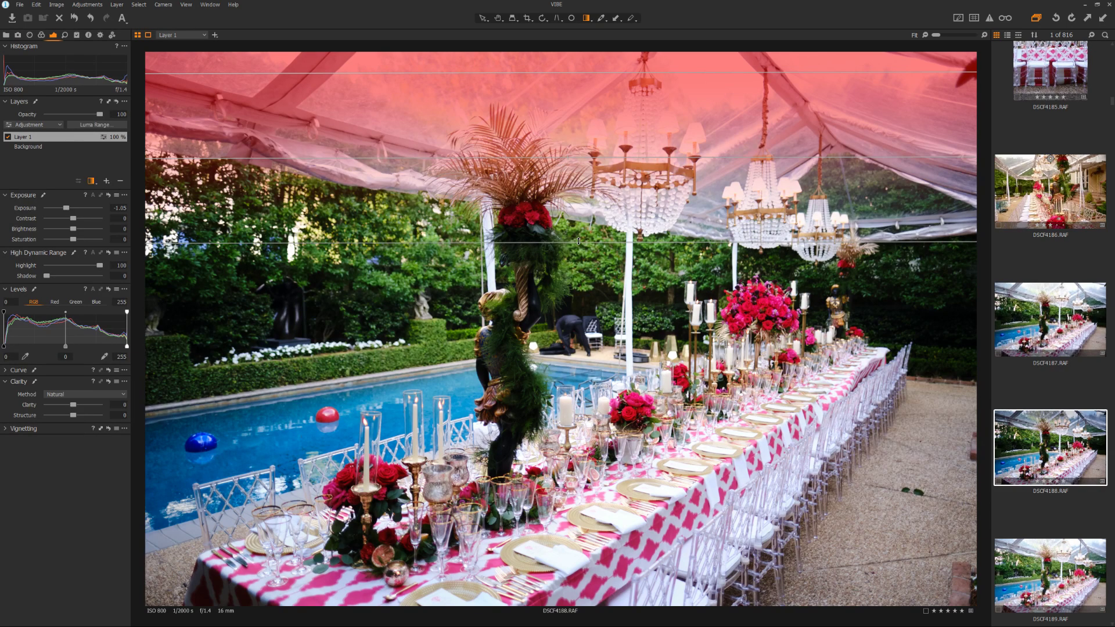
left_click_drag(578, 241, 579, 246)
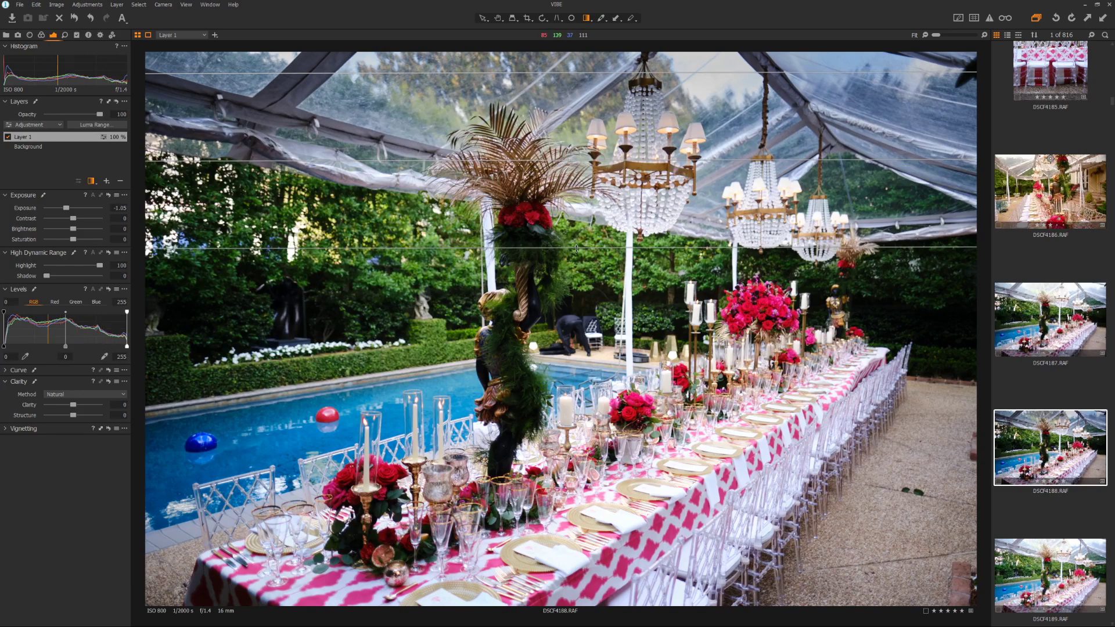
mouse_move(576, 248)
left_mouse_down()
mouse_move(576, 268)
mouse_move(570, 252)
left_mouse_up()
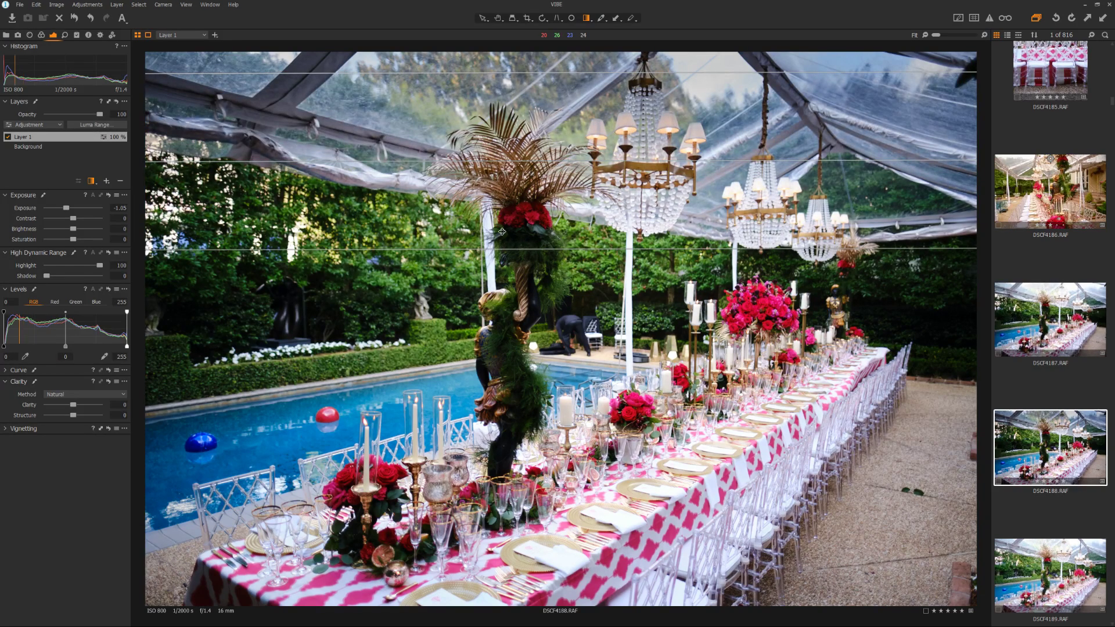
Add Layer 2 and draw a radial gradient mask ellipse over the garden left of the pool
left_click(215, 35)
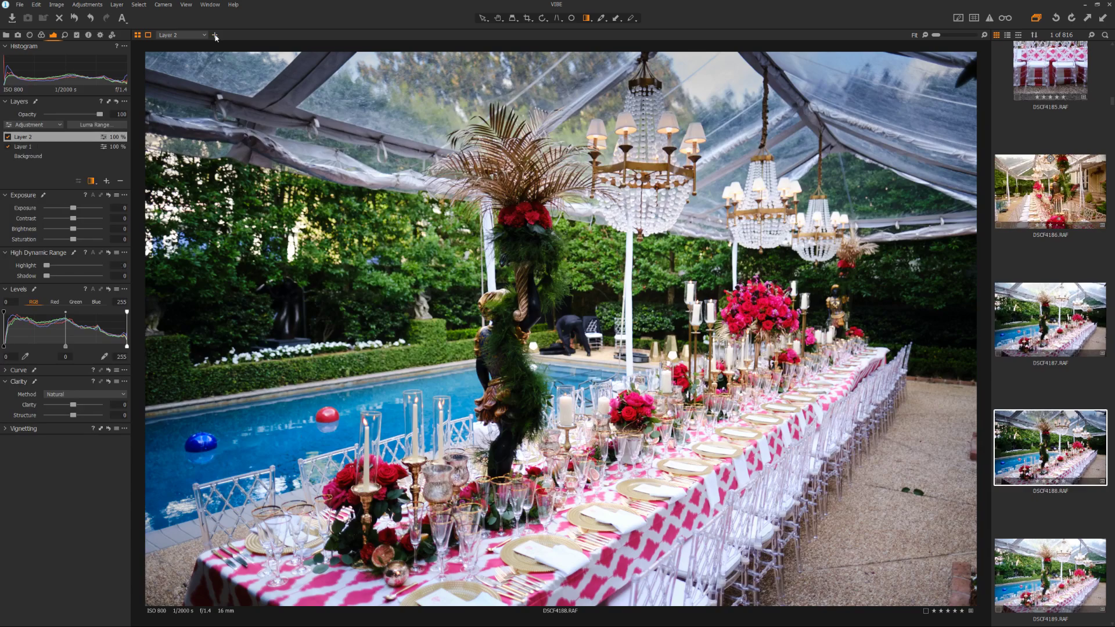
left_click(587, 19)
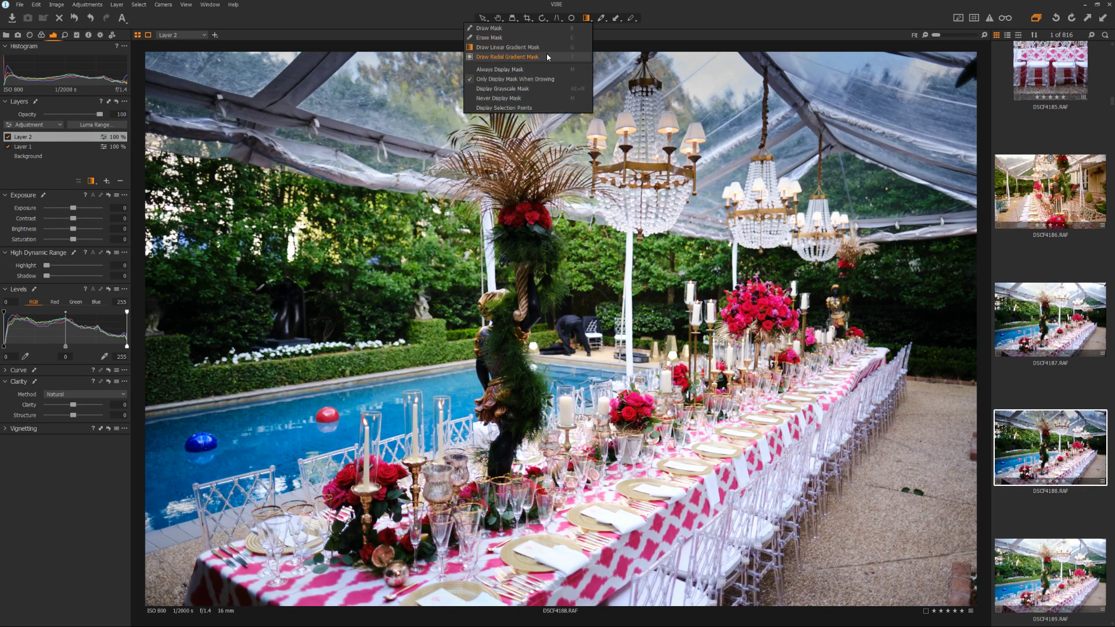
left_click(546, 54)
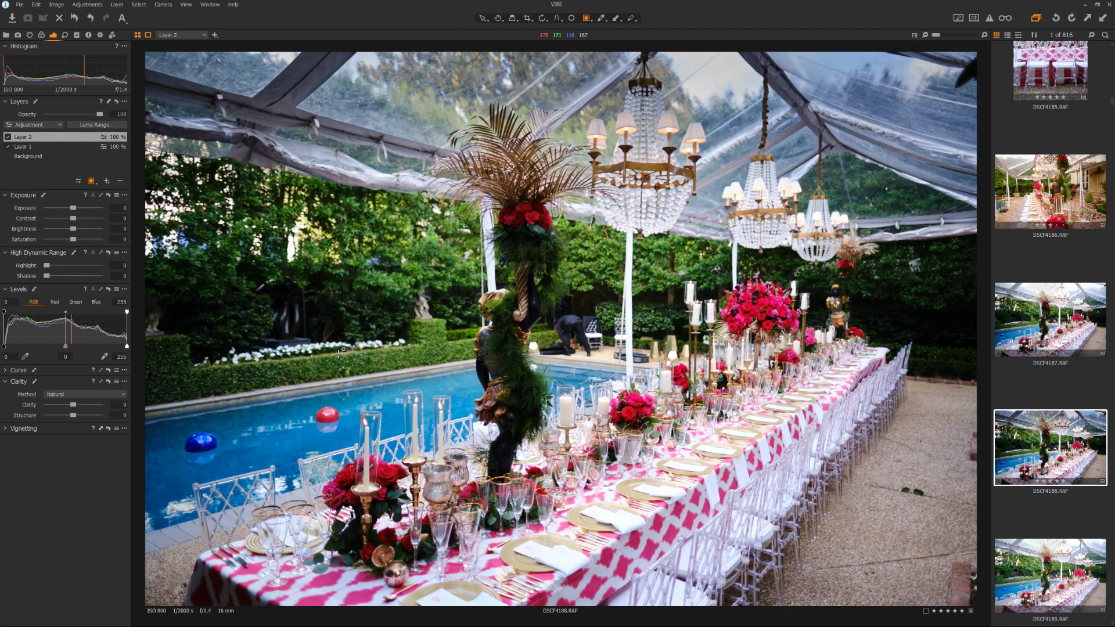
left_click_drag(365, 216, 233, 319)
left_click_drag(393, 217, 329, 300)
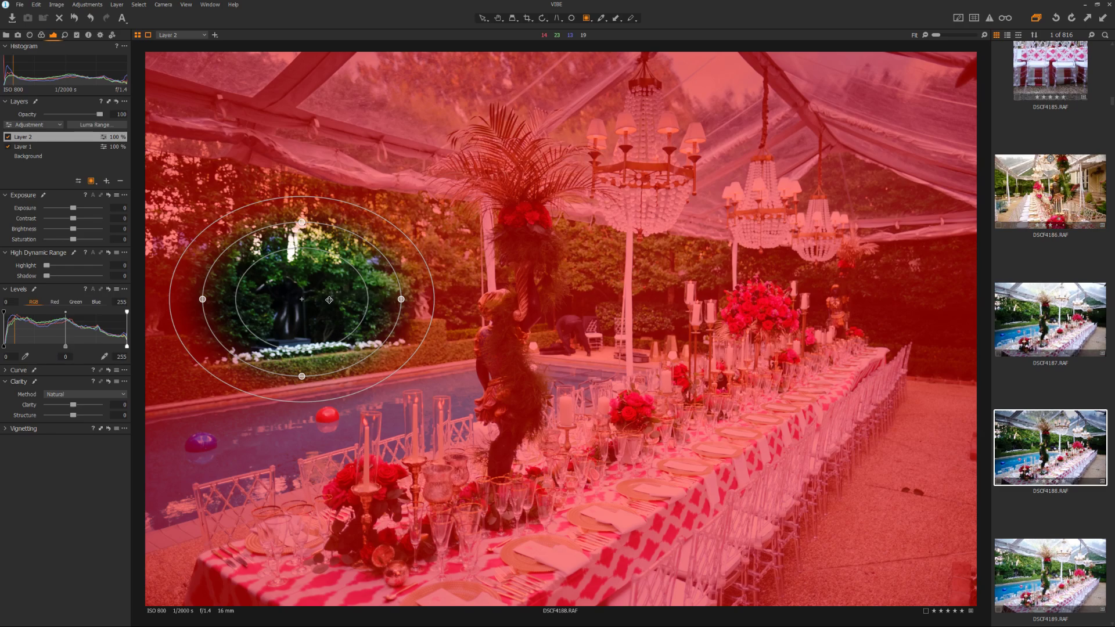
Hide the red mask overlay and reselect the radial gradient mask for editing
key("m")
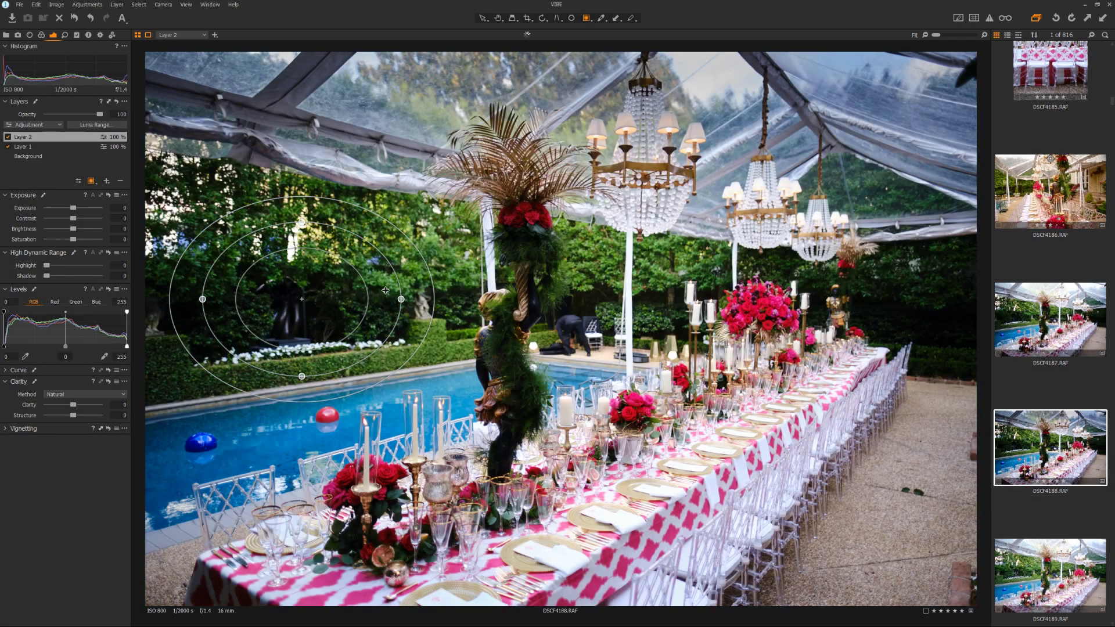
left_click(586, 18)
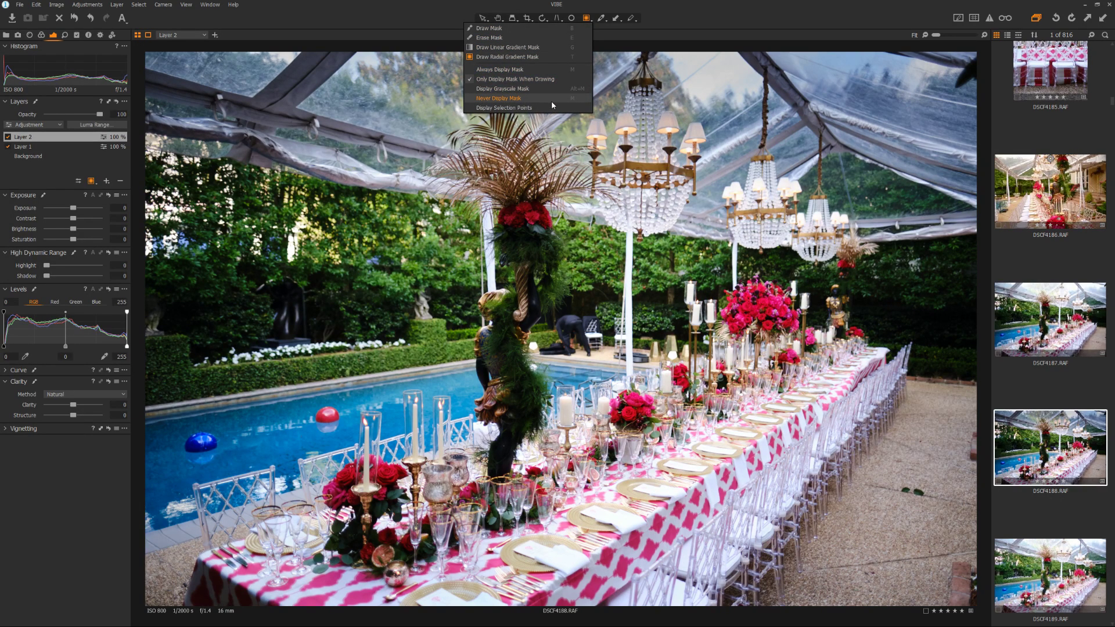
left_click(543, 56)
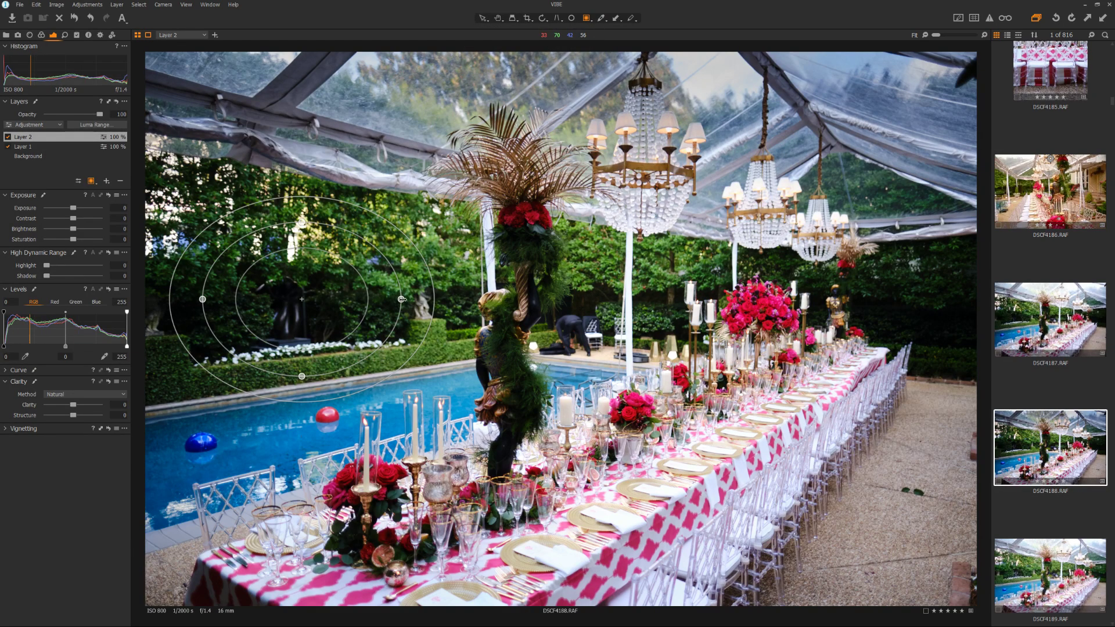
Reshape the radial ellipse around the left garden, checking its coverage with the mask overlay
left_click_drag(401, 299, 306, 267)
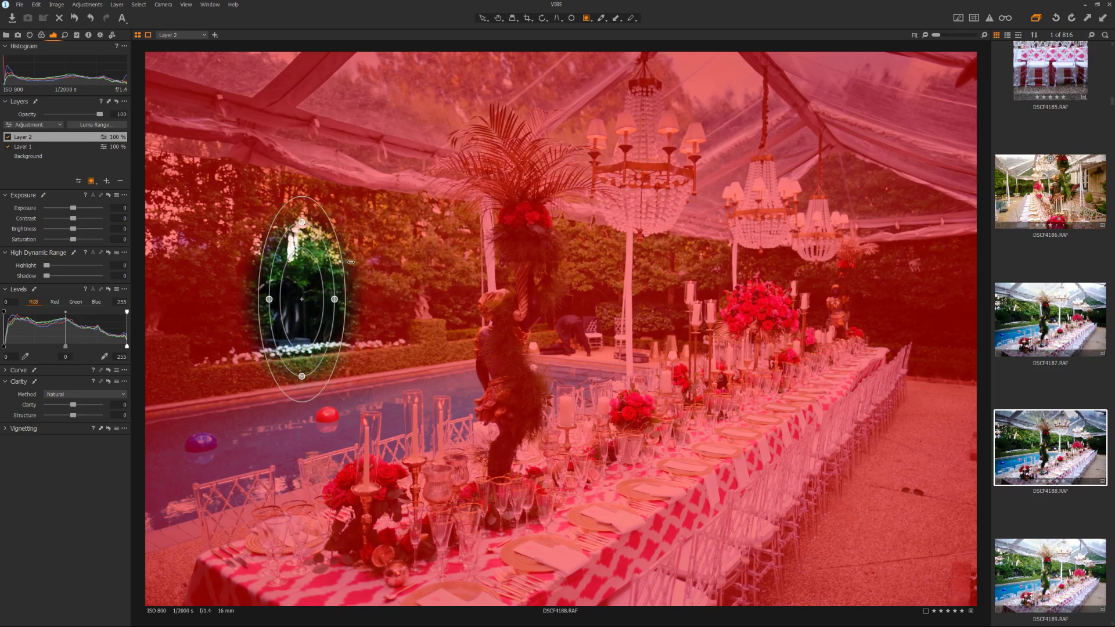
mouse_move(351, 262)
left_mouse_down()
mouse_move(203, 255)
mouse_move(435, 259)
mouse_move(364, 257)
left_mouse_up()
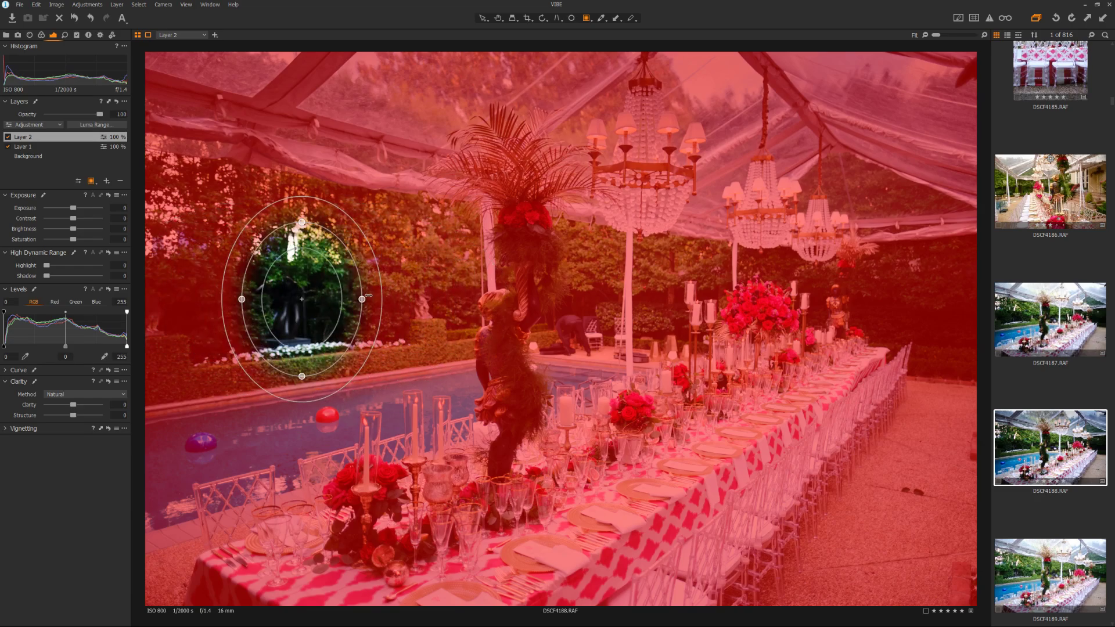
left_click_drag(233, 301, 306, 299)
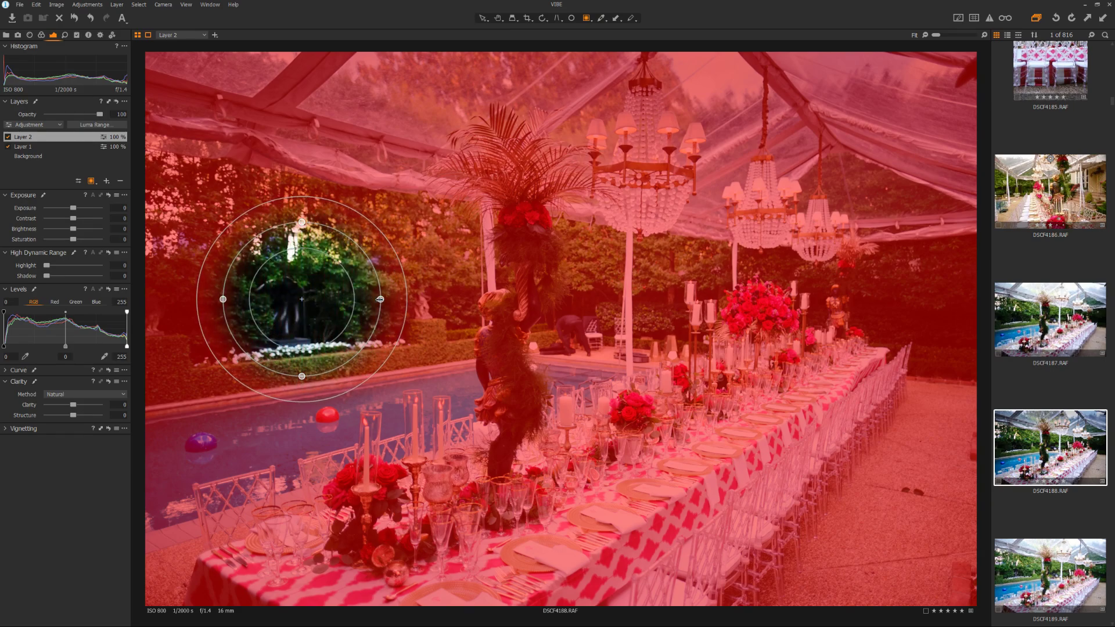
left_click_drag(301, 223, 299, 230)
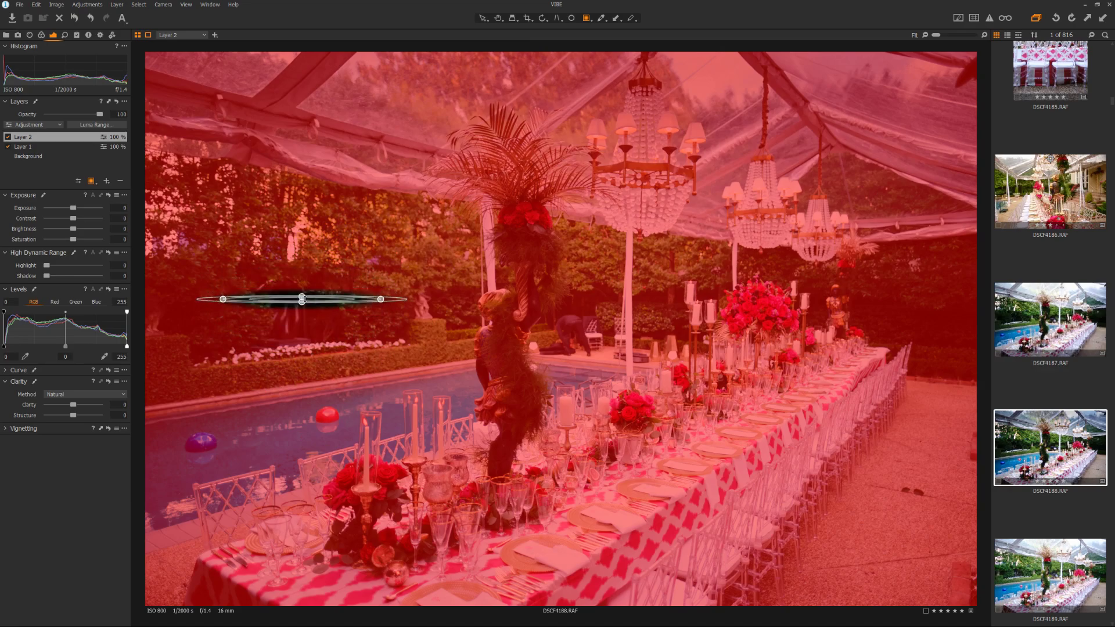
left_click_drag(302, 302, 303, 383)
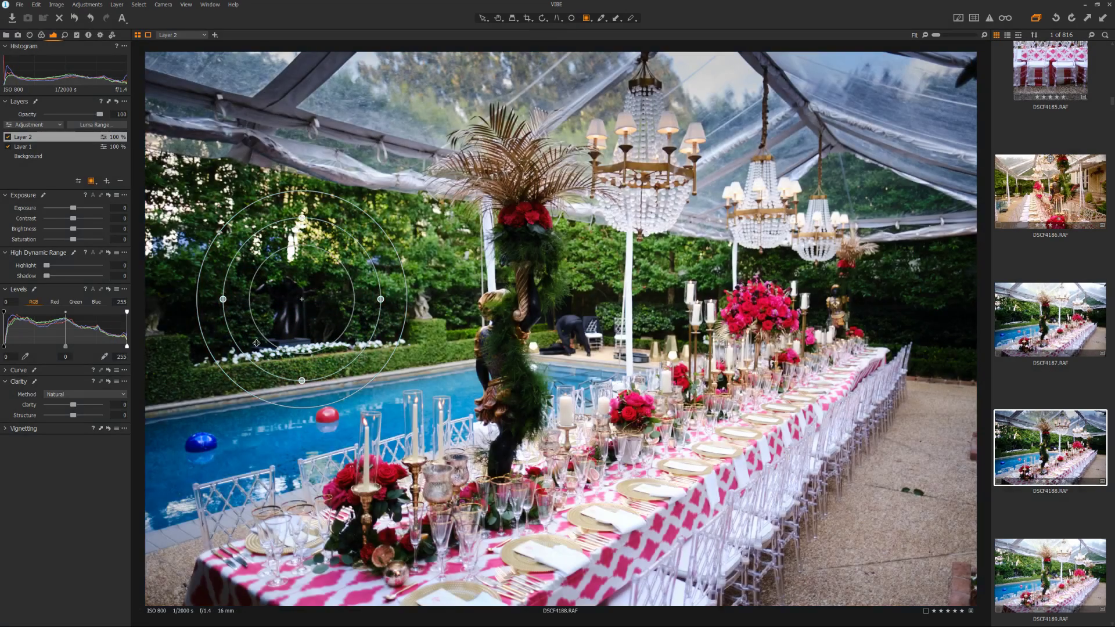
left_click_drag(351, 299, 350, 299)
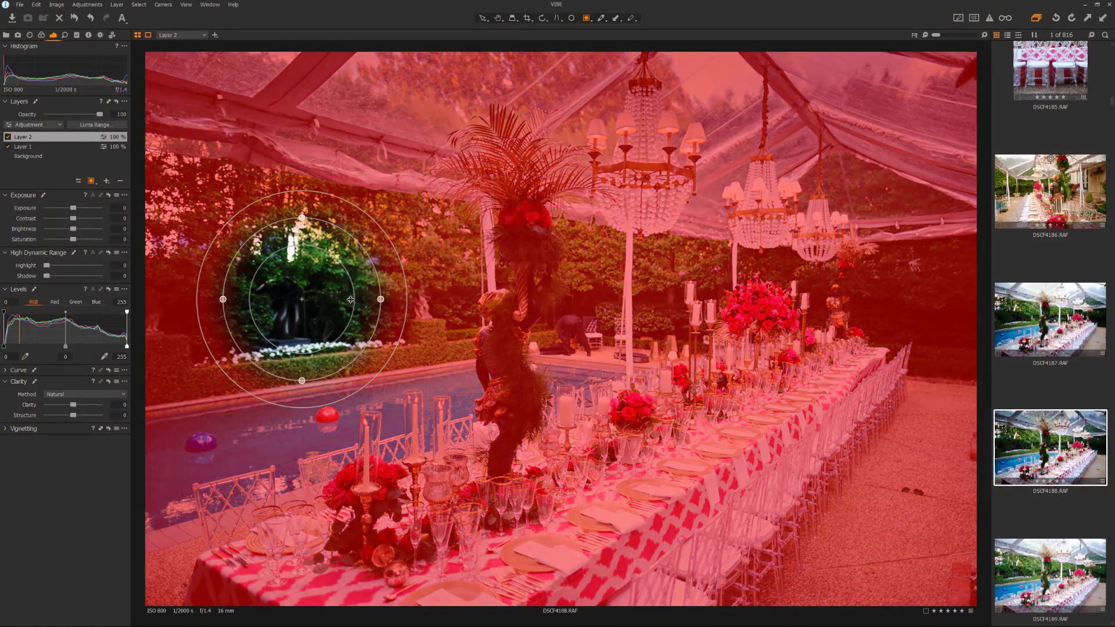
key("m")
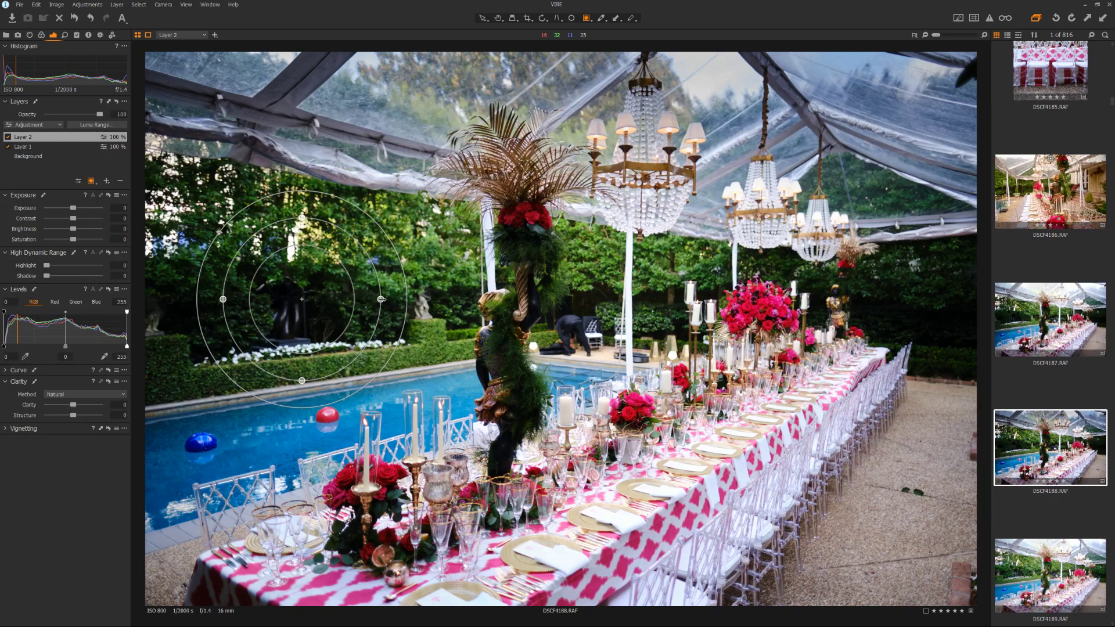
Enlarge the radial mask into a wide, tall ellipse and move it over the garden and pool
mouse_move(381, 300)
left_mouse_down()
mouse_move(411, 299)
mouse_move(372, 299)
mouse_move(390, 299)
left_mouse_up()
left_click_drag(363, 224, 383, 217)
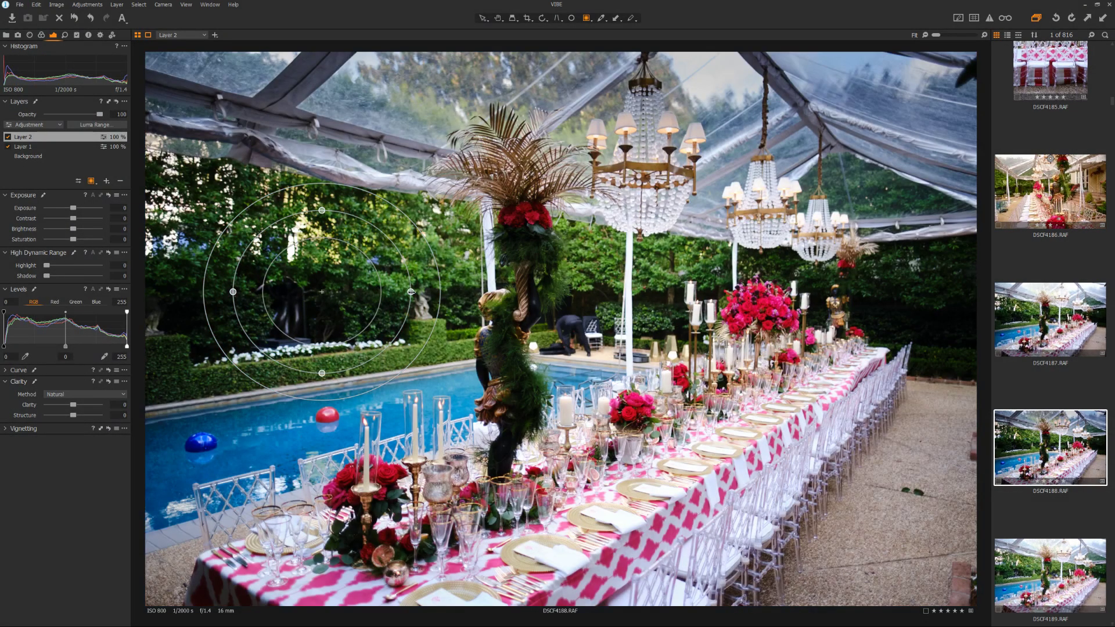
left_click_drag(411, 292, 597, 292)
left_click_drag(322, 211, 322, 179)
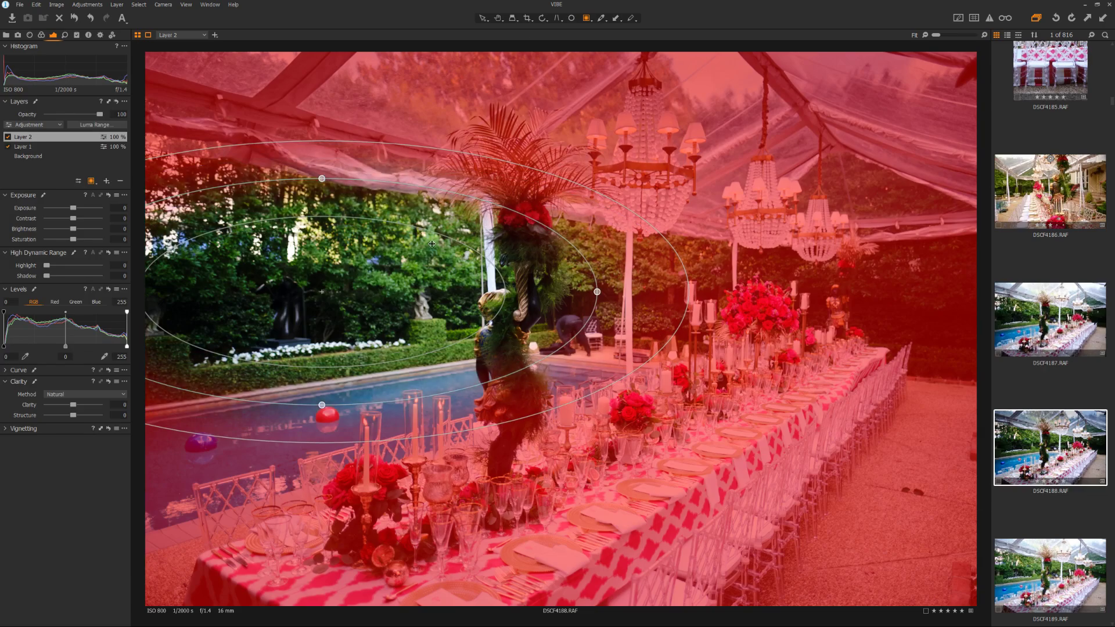
left_click_drag(349, 265, 533, 369)
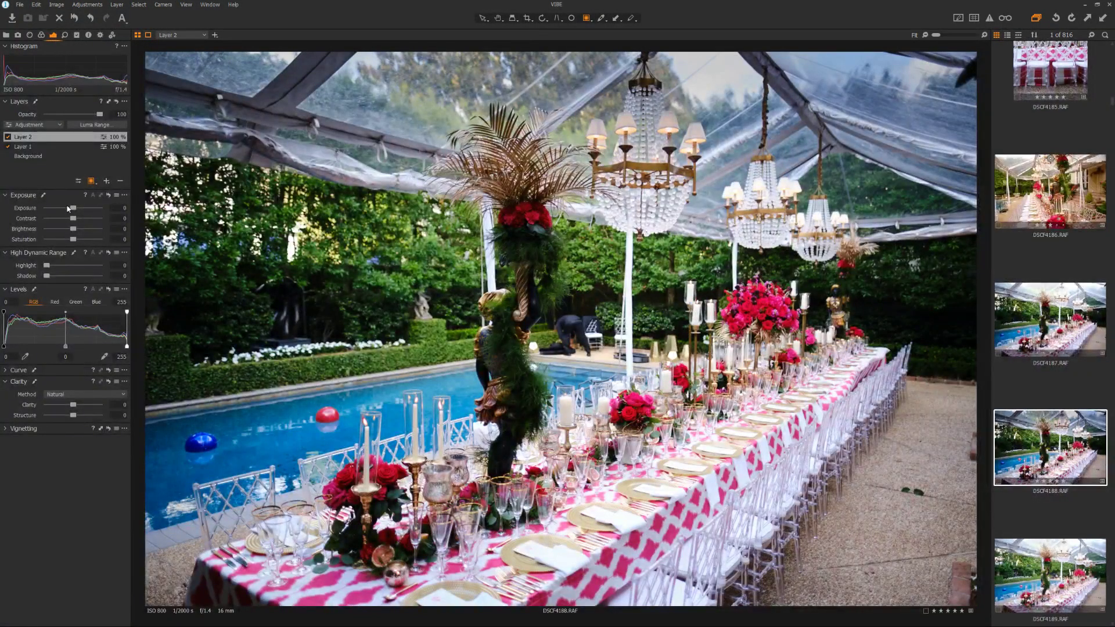
Adjust Layer 2's tone sliders and raise its High Dynamic Range highlight recovery
left_click_drag(68, 208, 68, 212)
left_click_drag(73, 218, 60, 218)
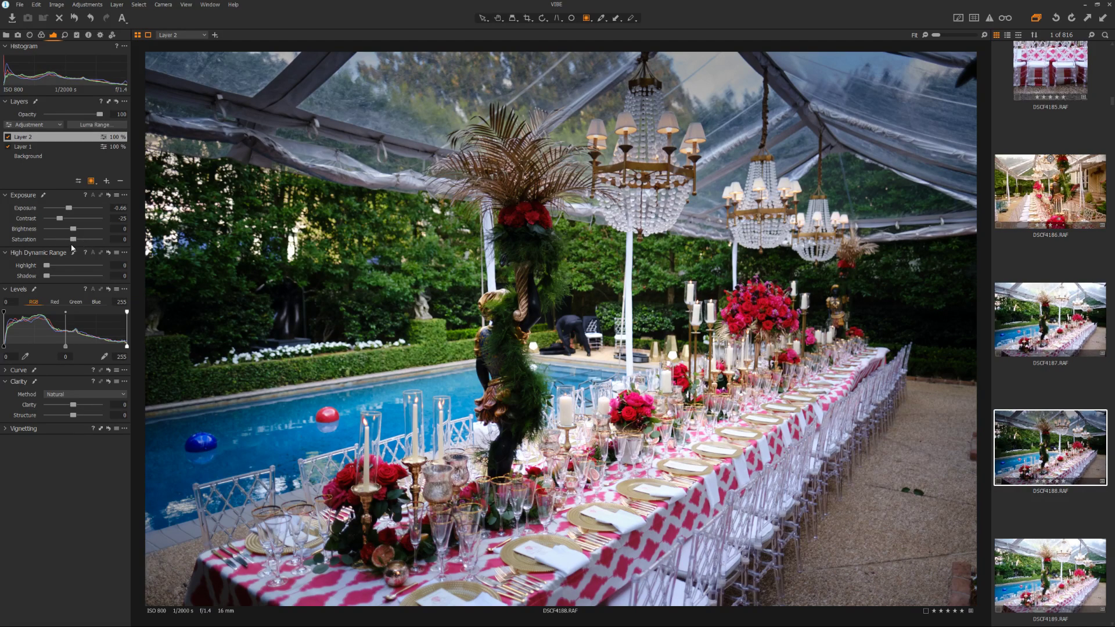
left_click(58, 265)
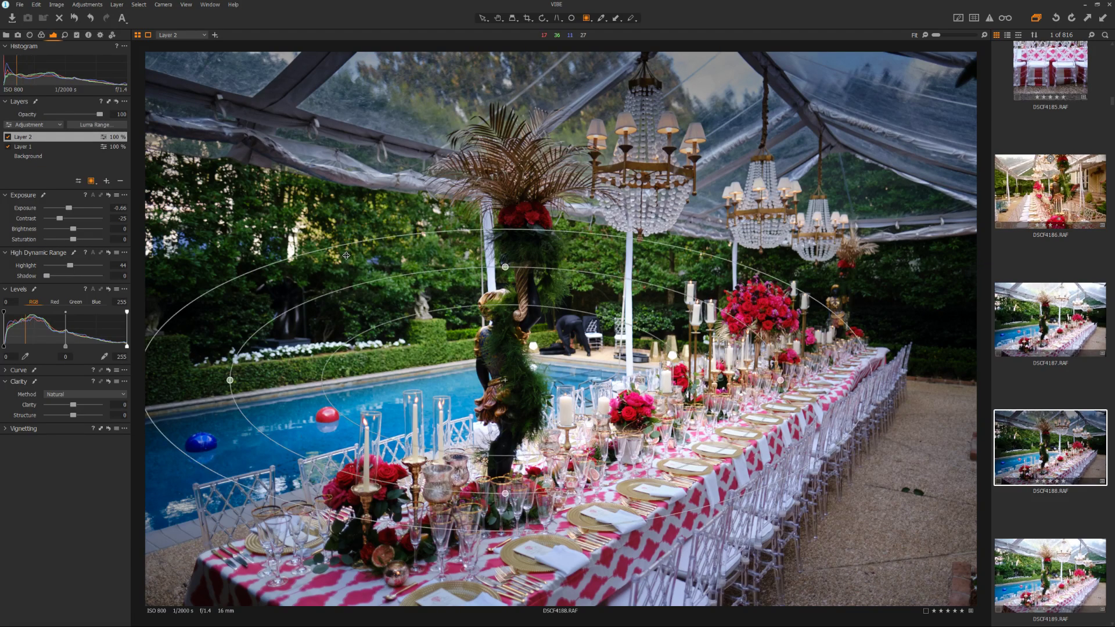
Reshape the radial mask into a flatter, narrower oval around the central topiary sculpture
left_click_drag(505, 266, 495, 199)
key("ctrl+z")
left_click_drag(504, 344, 505, 236)
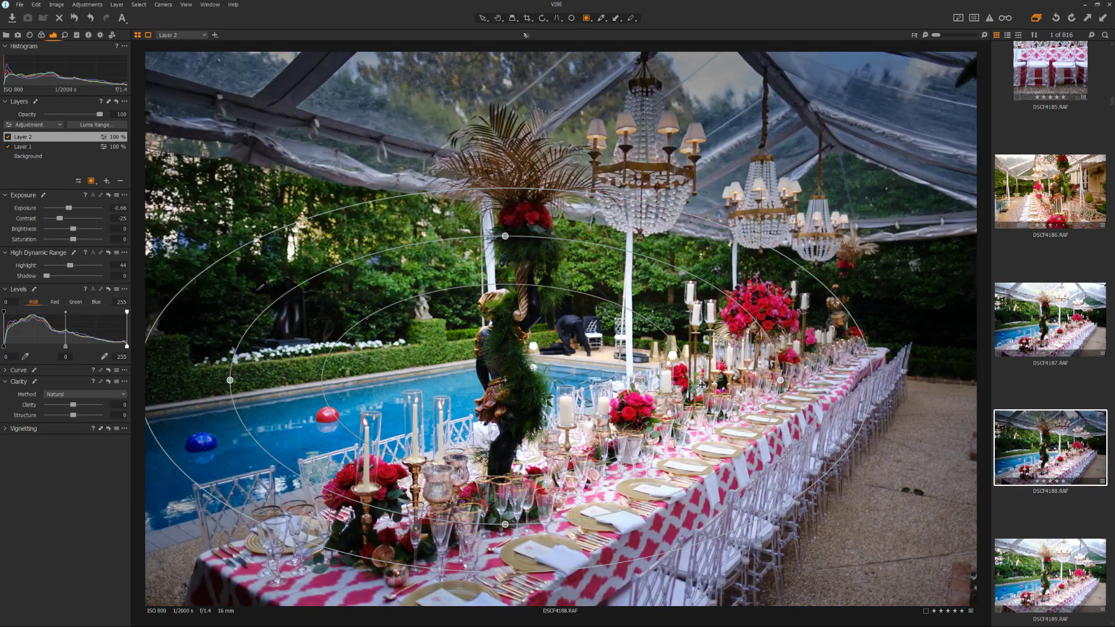
left_click_drag(691, 383, 604, 381)
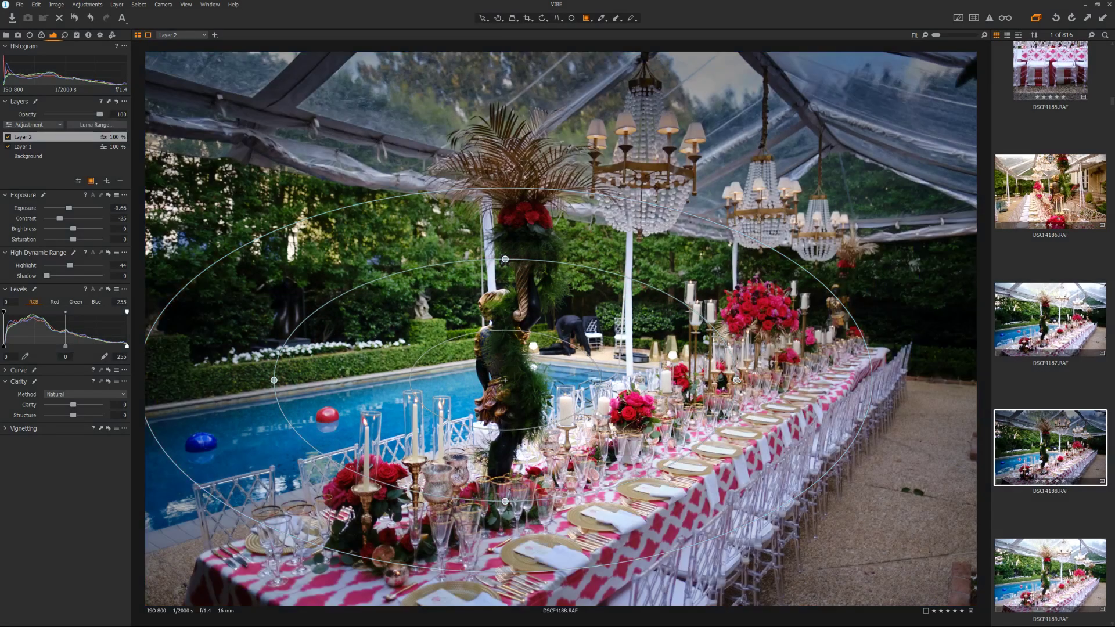
left_click_drag(737, 379, 666, 371)
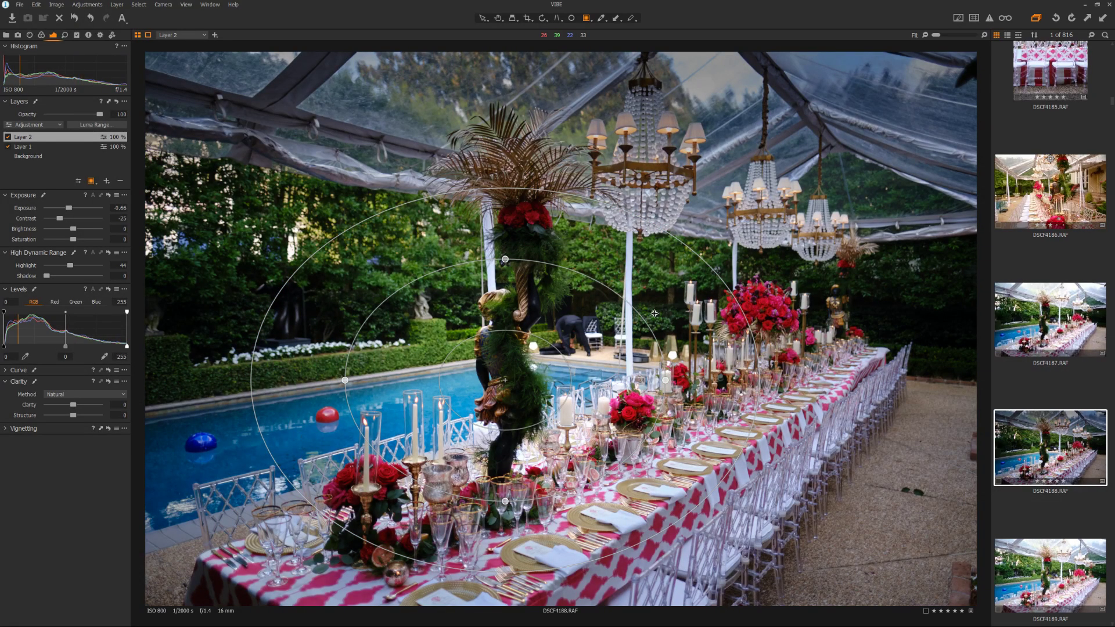
Turn on Draw Mask Inside and shift and narrow the radial mask around the sculpture
right_click(617, 283)
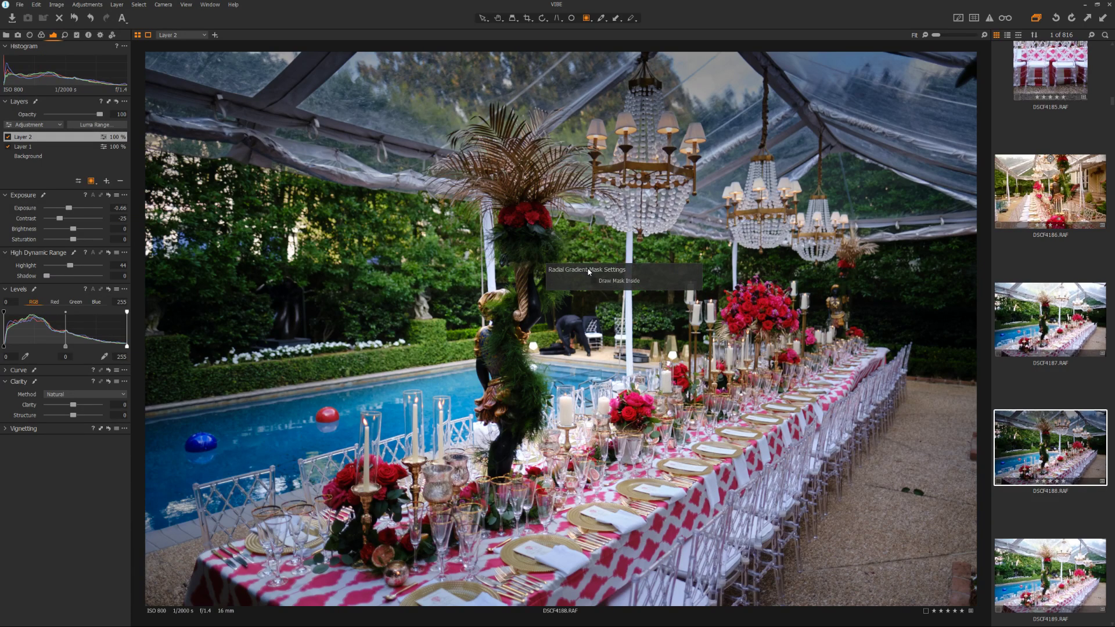
left_click(618, 281)
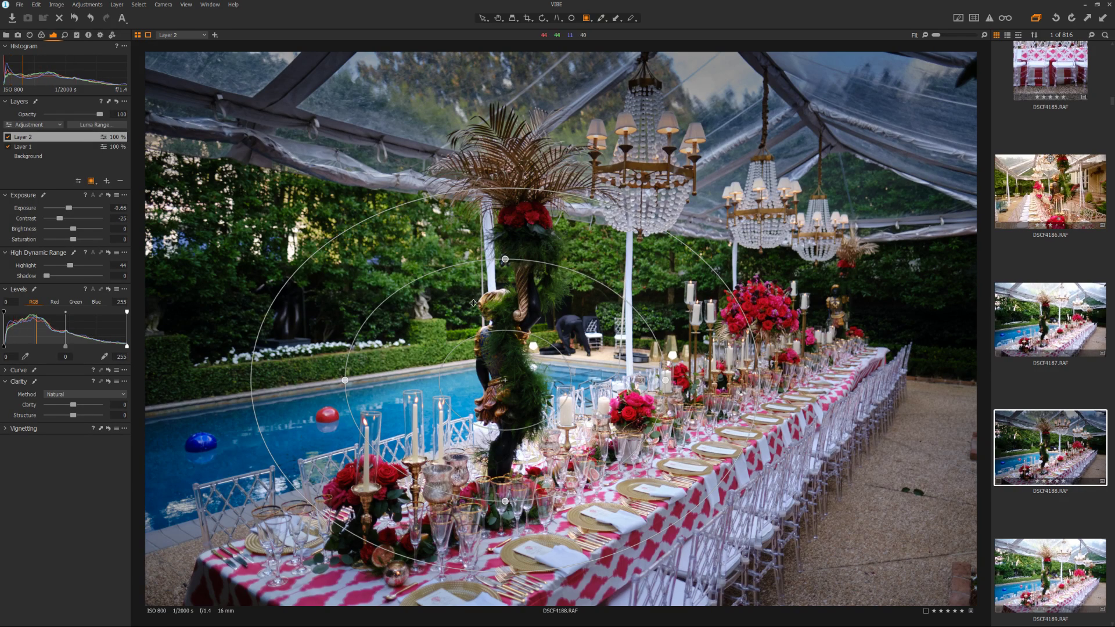
left_click_drag(699, 379, 683, 332)
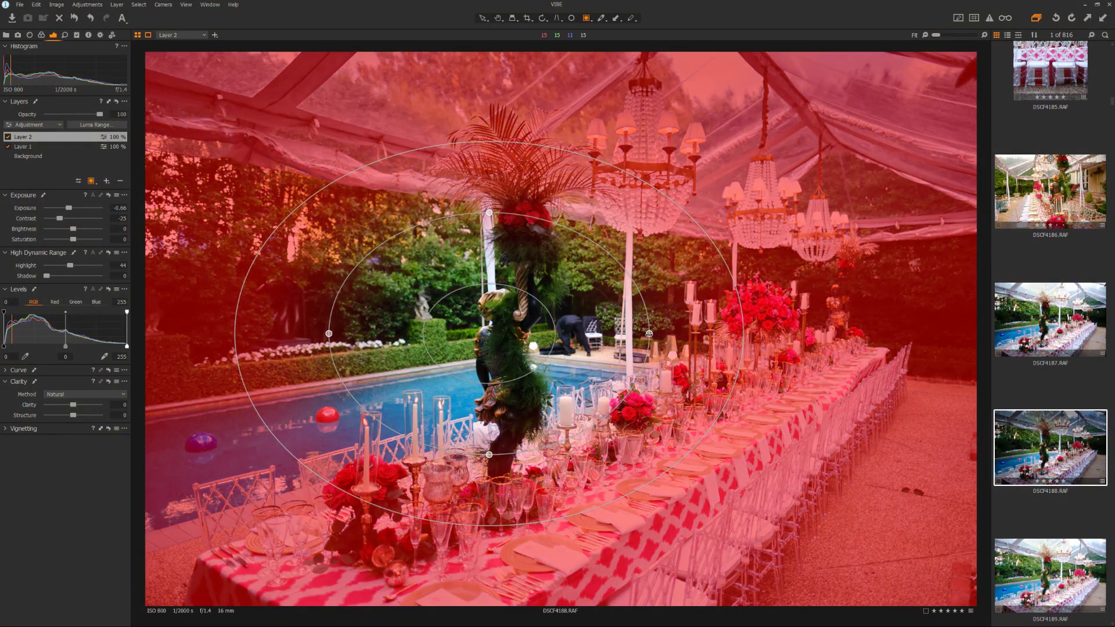
left_click_drag(329, 334, 393, 334)
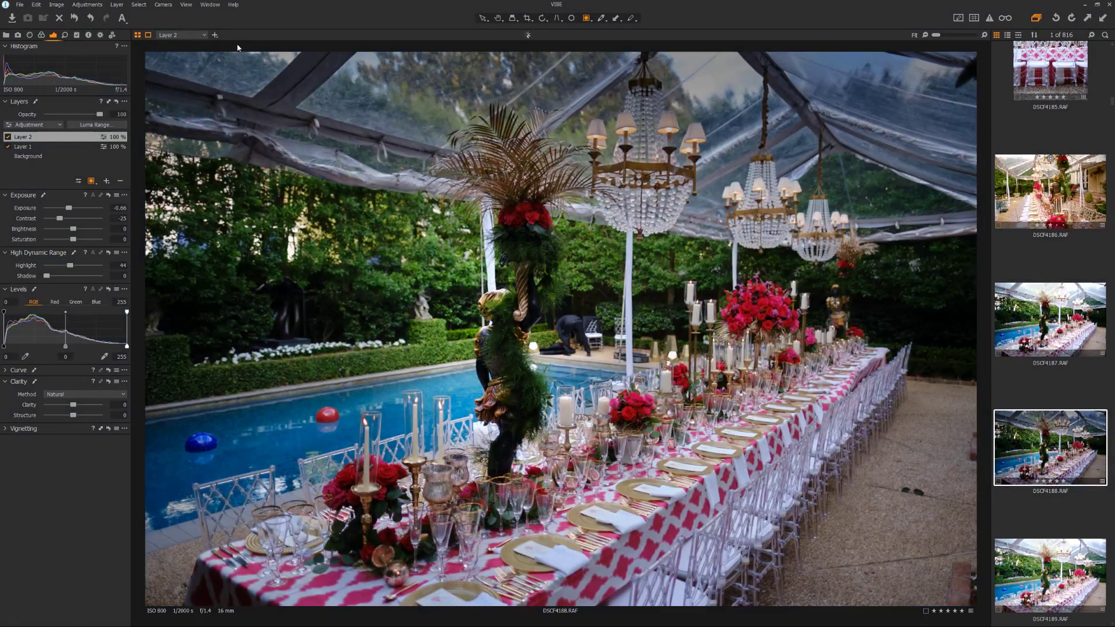
Check the layers list, then turn Draw Mask Inside back off
left_click(204, 35)
left_click(226, 35)
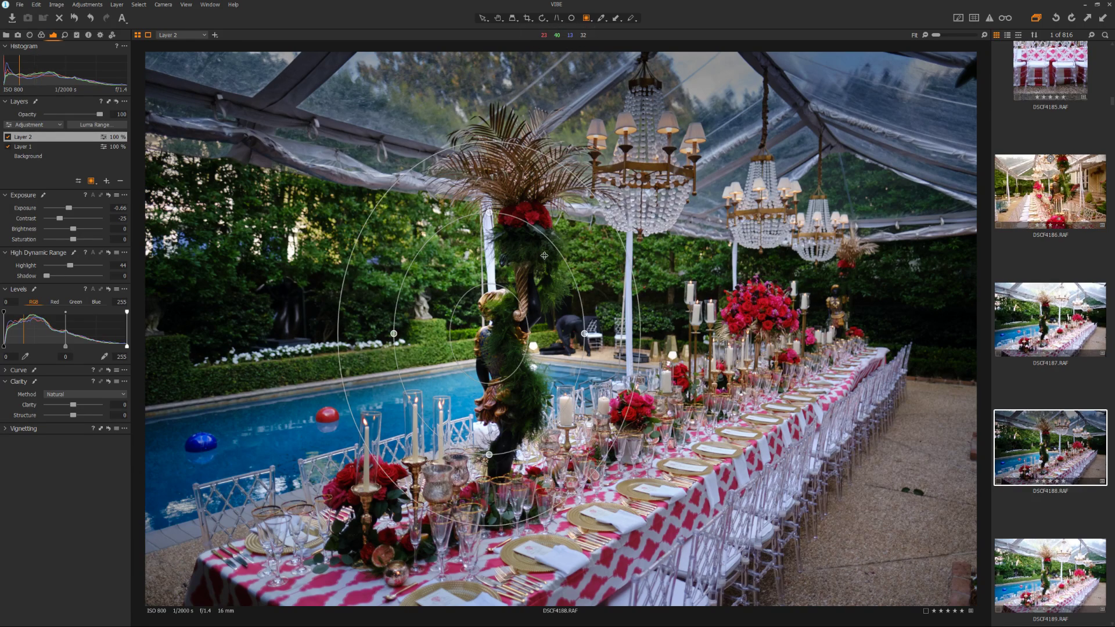
right_click(494, 252)
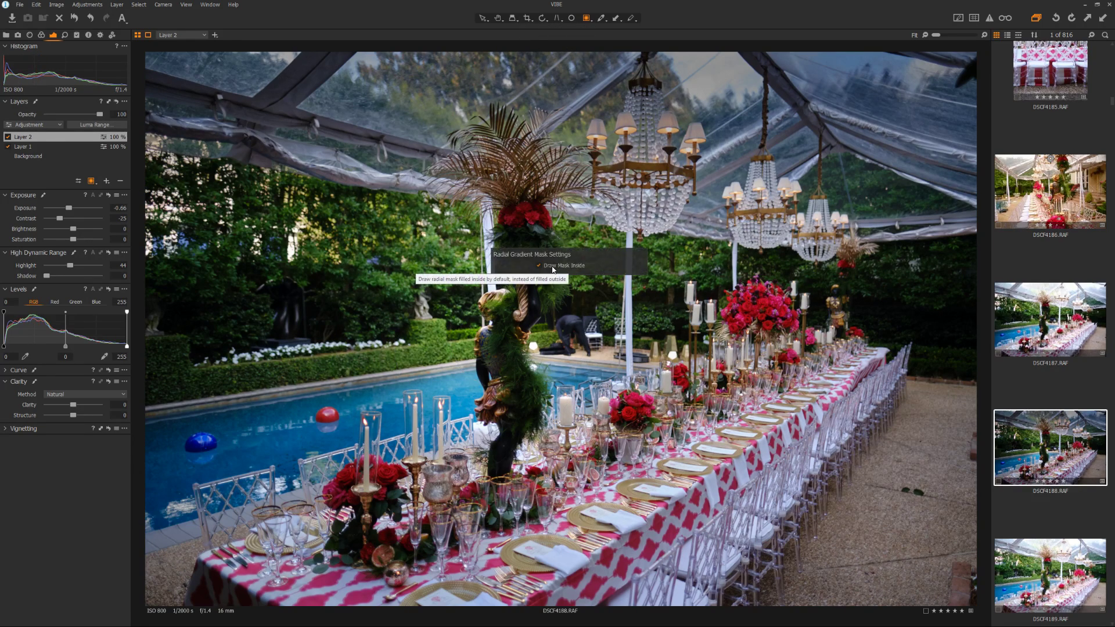
left_click(538, 266)
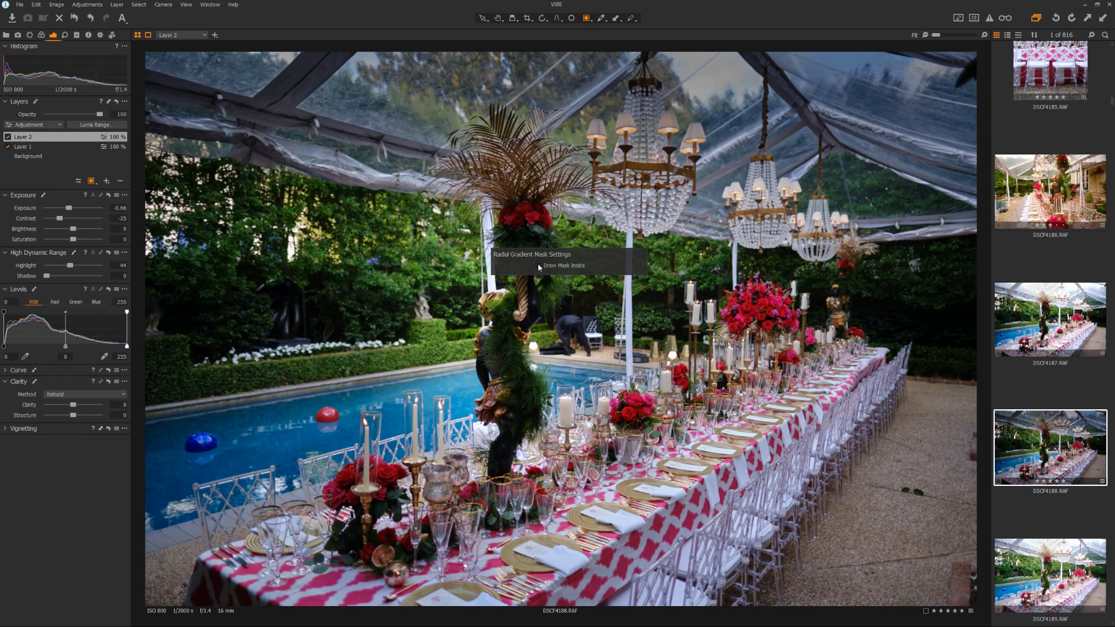
Draw a new inside-filled radial mask, then enlarge and move it over the upper-left greenery
mouse_move(489, 334)
left_mouse_down()
mouse_move(693, 172)
mouse_move(733, 156)
mouse_move(699, 181)
left_mouse_up()
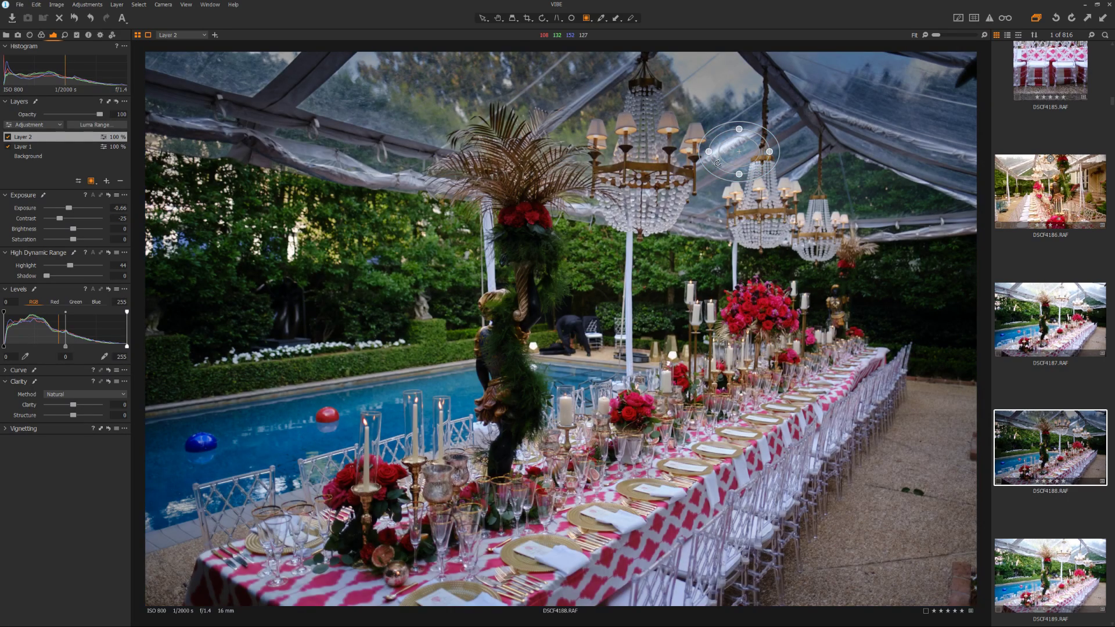
right_click(720, 166)
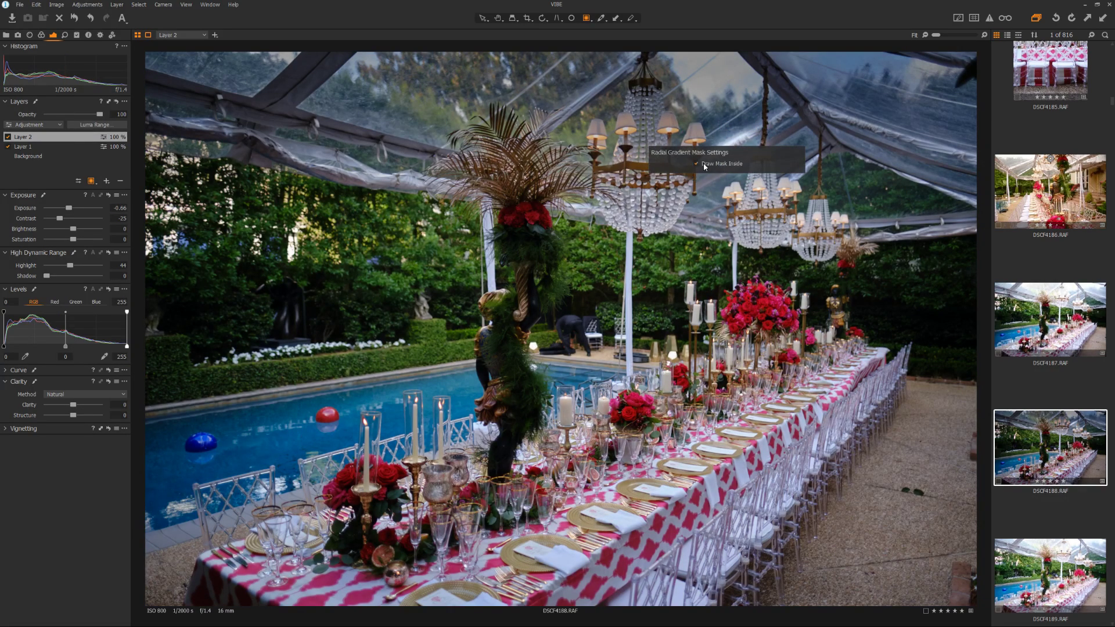
left_click(720, 165)
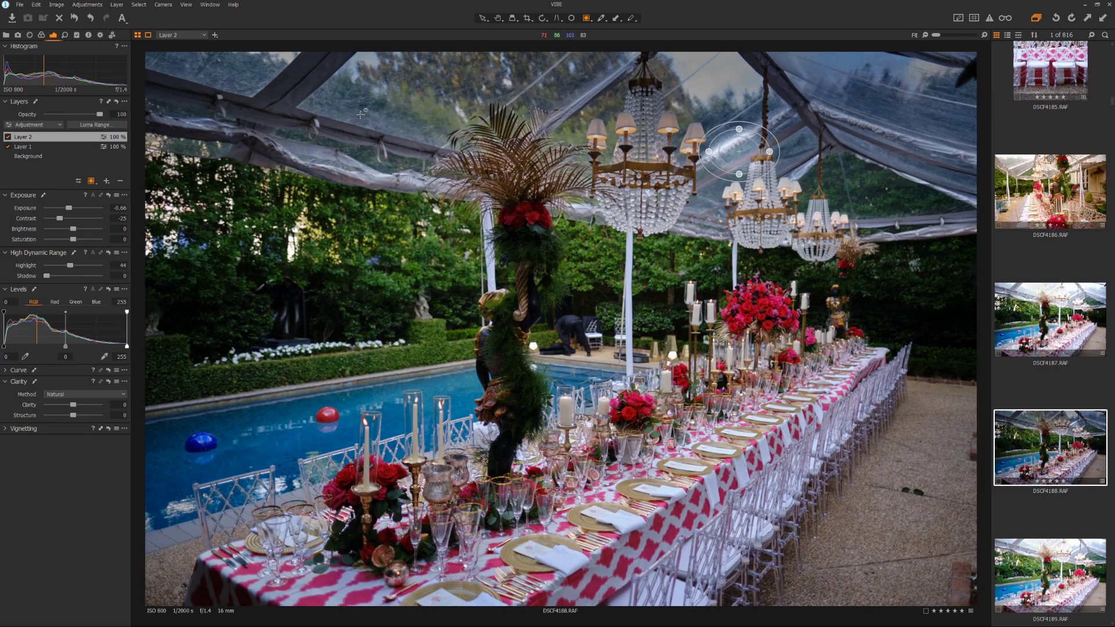
mouse_move(361, 114)
left_mouse_down()
mouse_move(421, 115)
mouse_move(370, 166)
mouse_move(346, 230)
left_mouse_up()
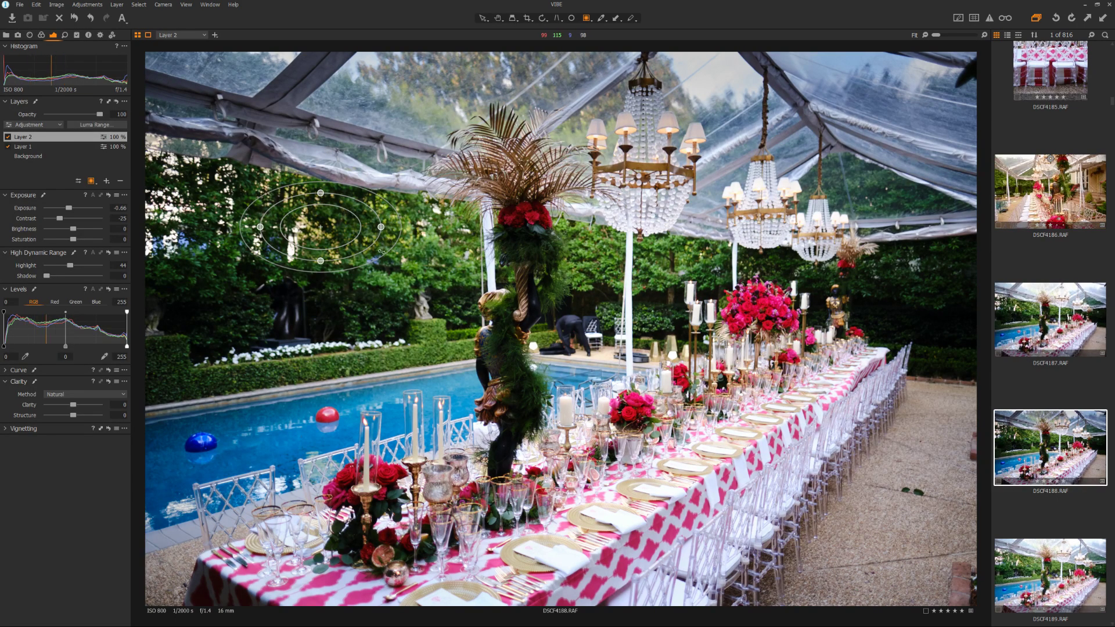
left_click_drag(380, 259, 469, 331)
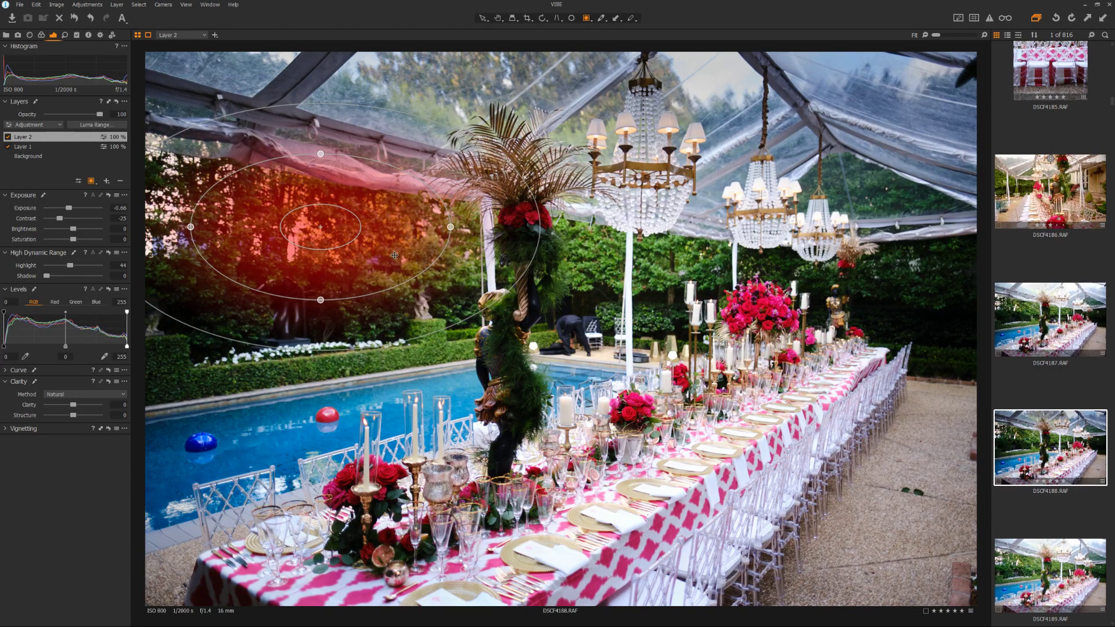
left_click_drag(338, 224, 799, 351)
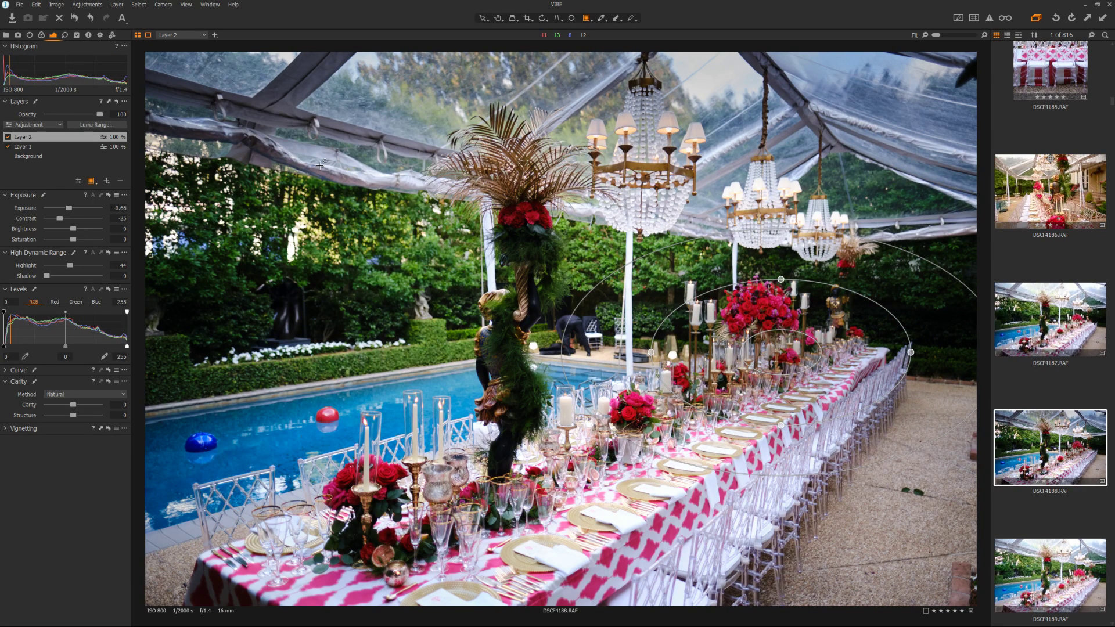
Add Layer 3 with a radial mask on the left greenery and darken it to exposure -2.75
left_click(214, 35)
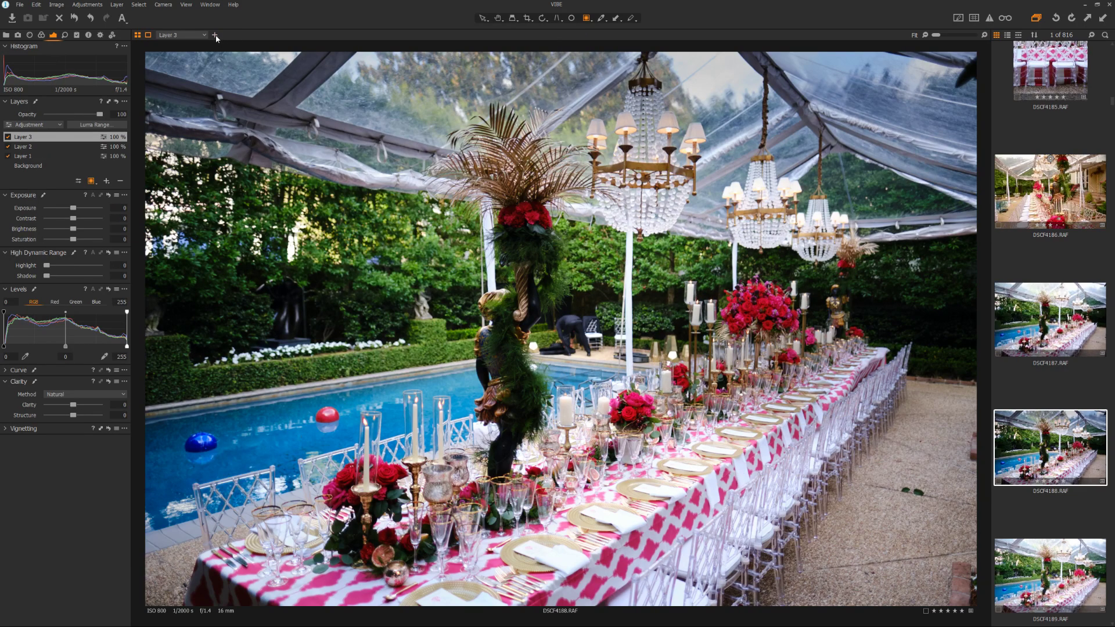
left_click_drag(321, 241, 370, 270)
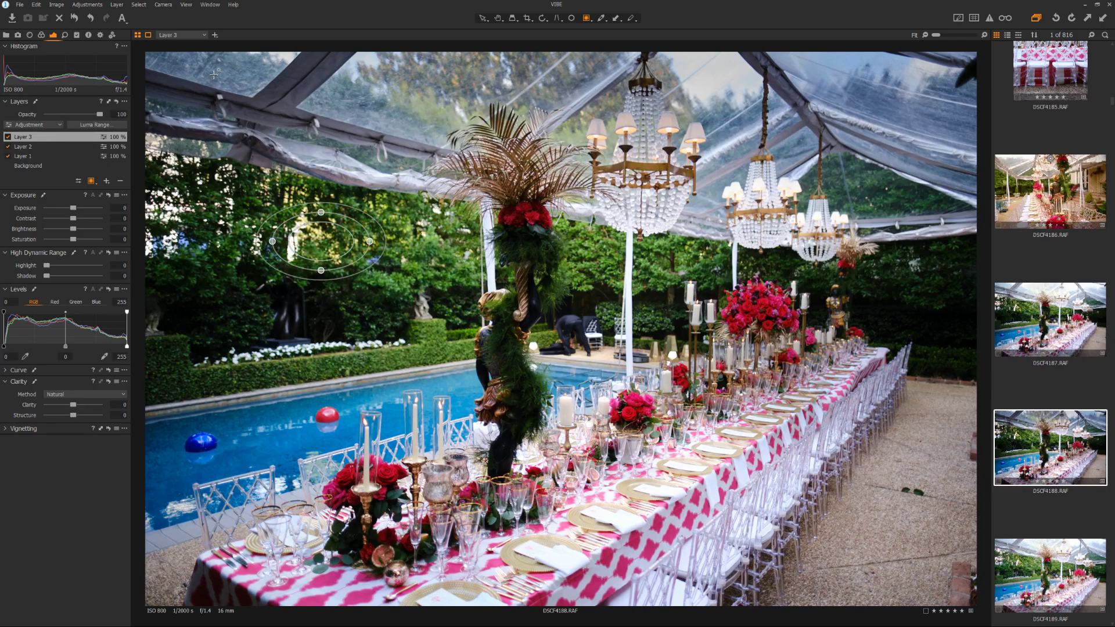
left_click(55, 209)
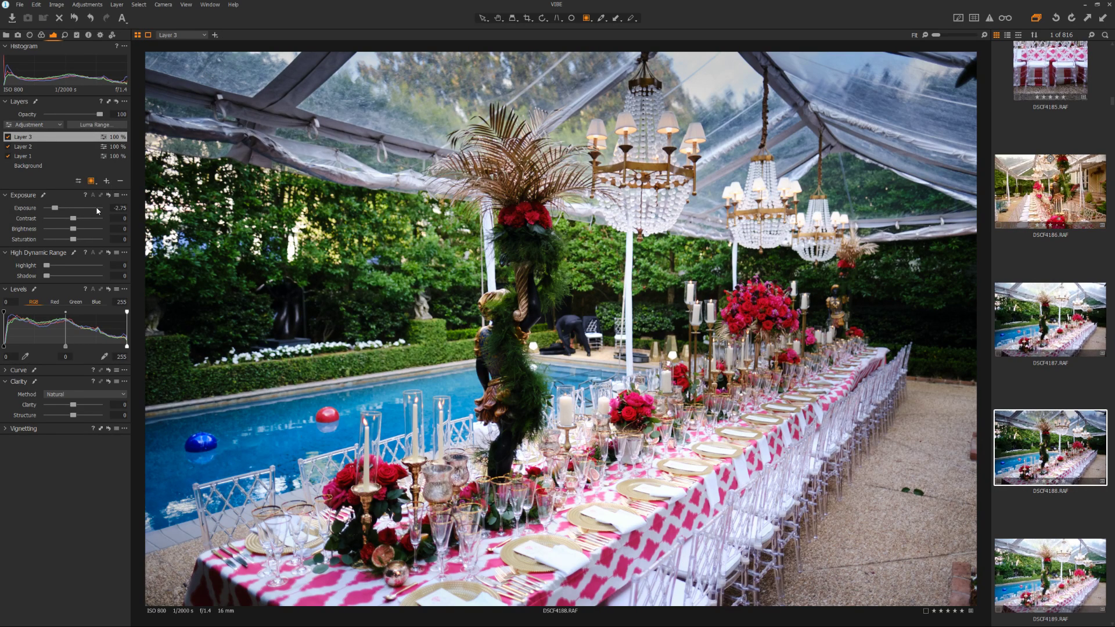
Keep adding layers until the maximum of 16 is reached, then dismiss the limit warning
left_click(214, 35)
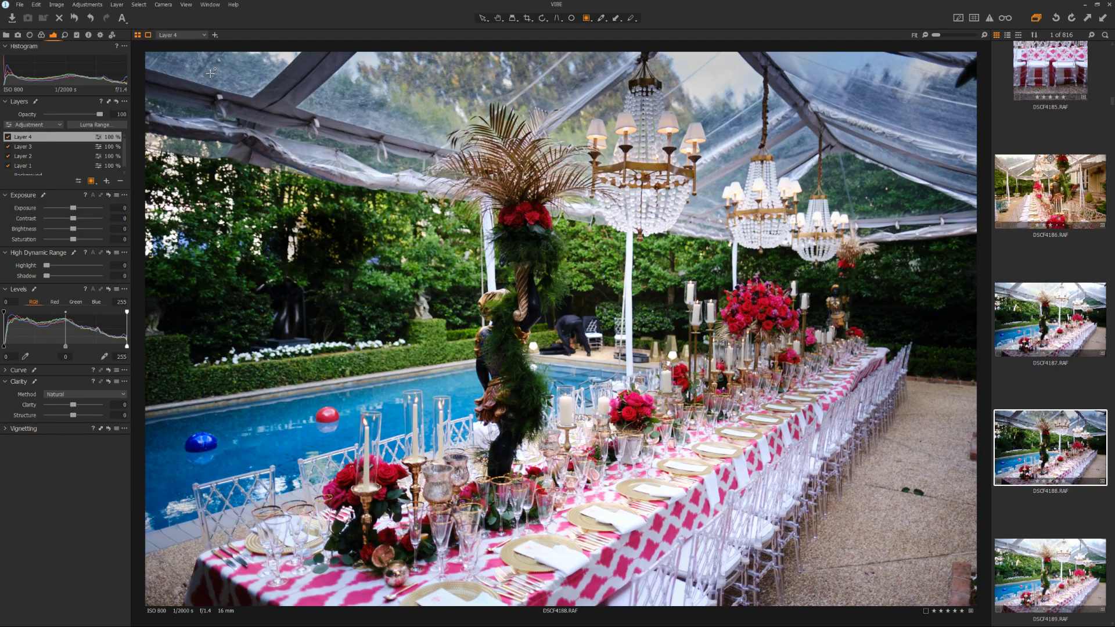
left_click(215, 35)
left_click(215, 36)
left_click(216, 36)
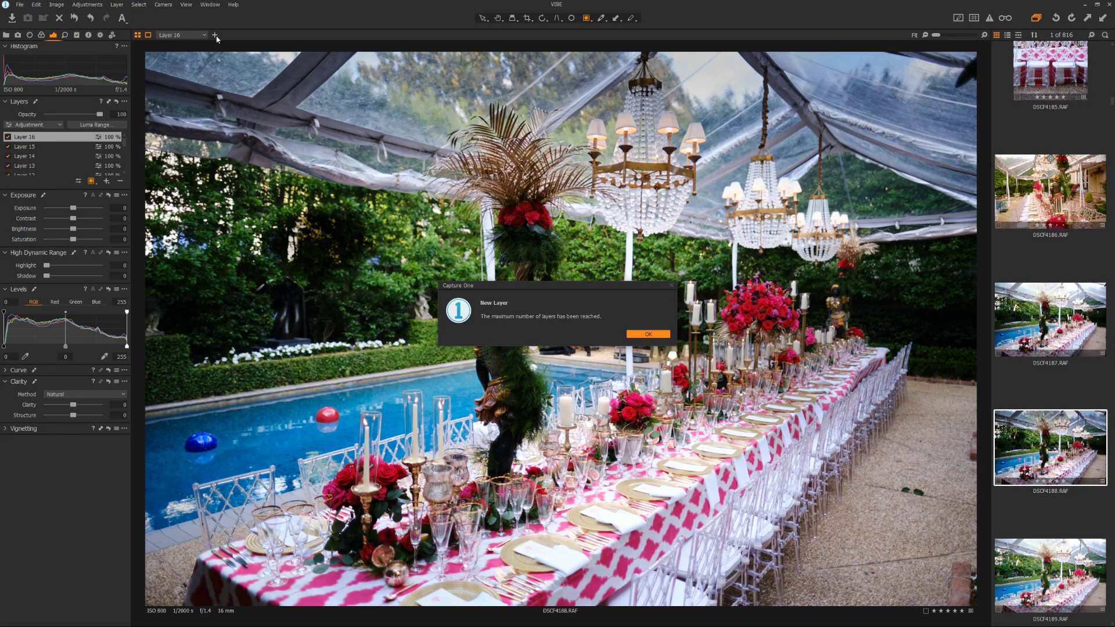
left_click(633, 334)
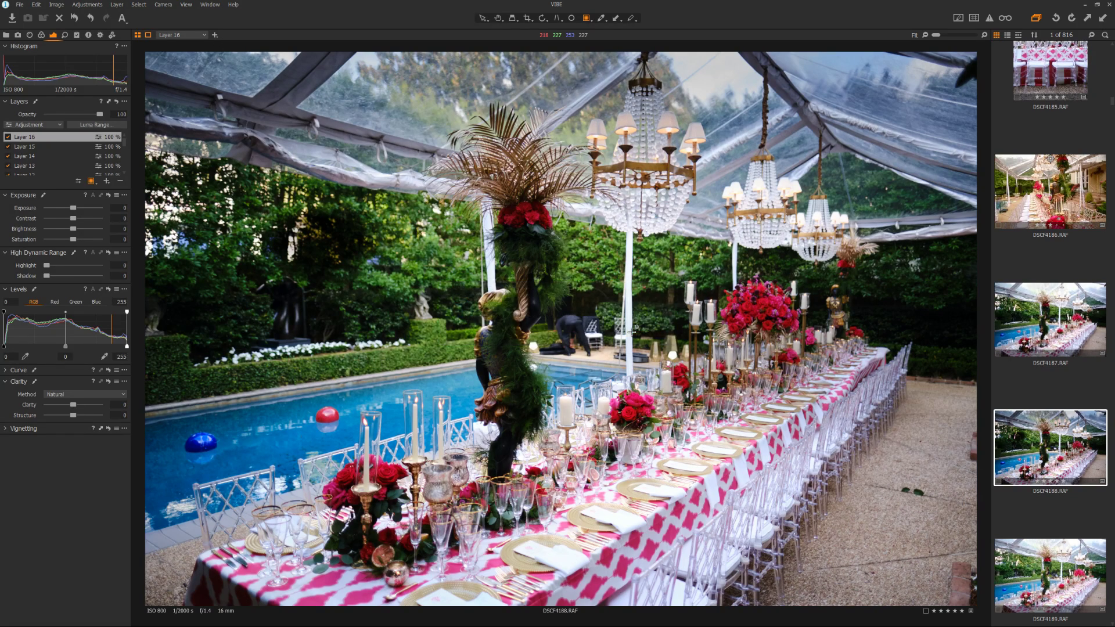
Draw one more radial mask on the tent photo and widen the browser into a multi-column thumbnail grid
mouse_move(441, 271)
left_mouse_down()
mouse_move(382, 301)
mouse_move(400, 277)
mouse_move(390, 280)
left_mouse_up()
left_click_drag(991, 103, 788, 104)
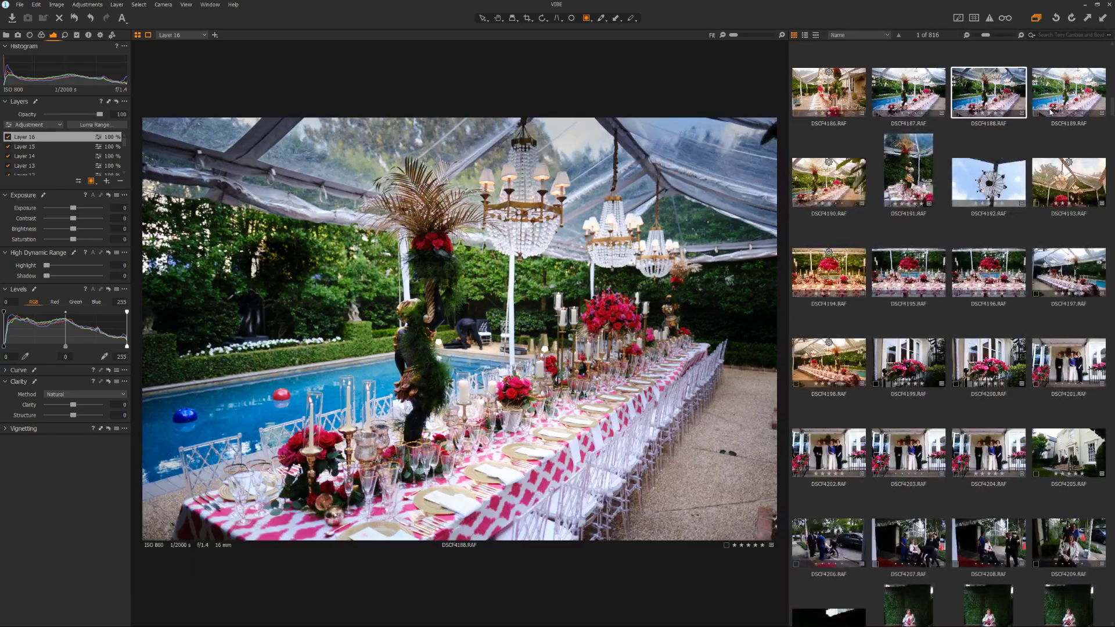
left_click_drag(1113, 119, 1102, 383)
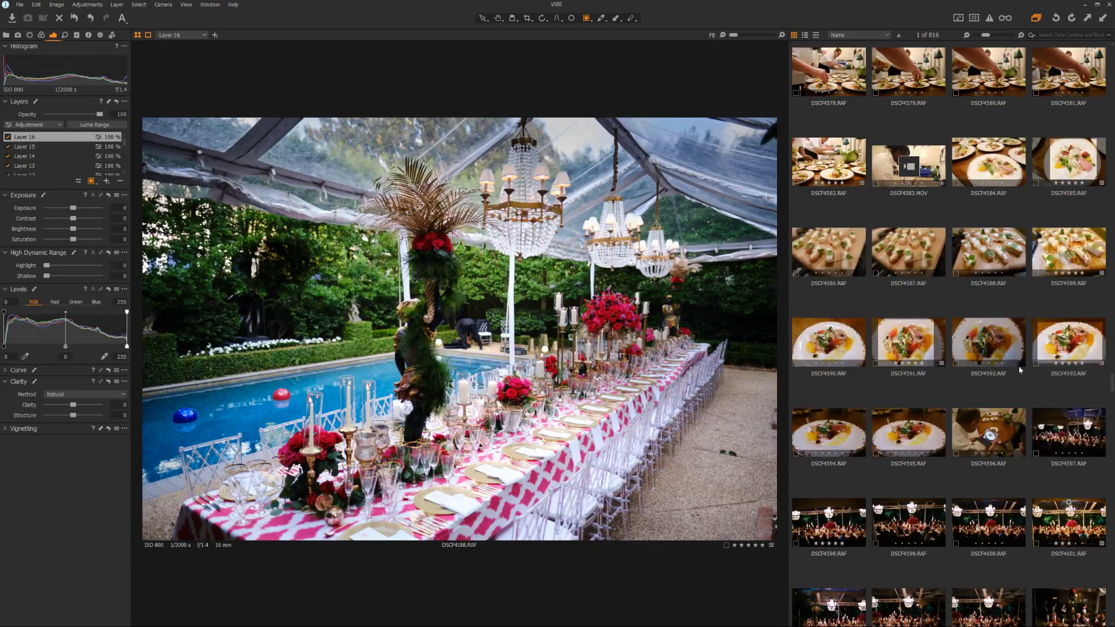
In the Library, open the other event's photo folder with its 44 outdoor party images
left_click(6, 35)
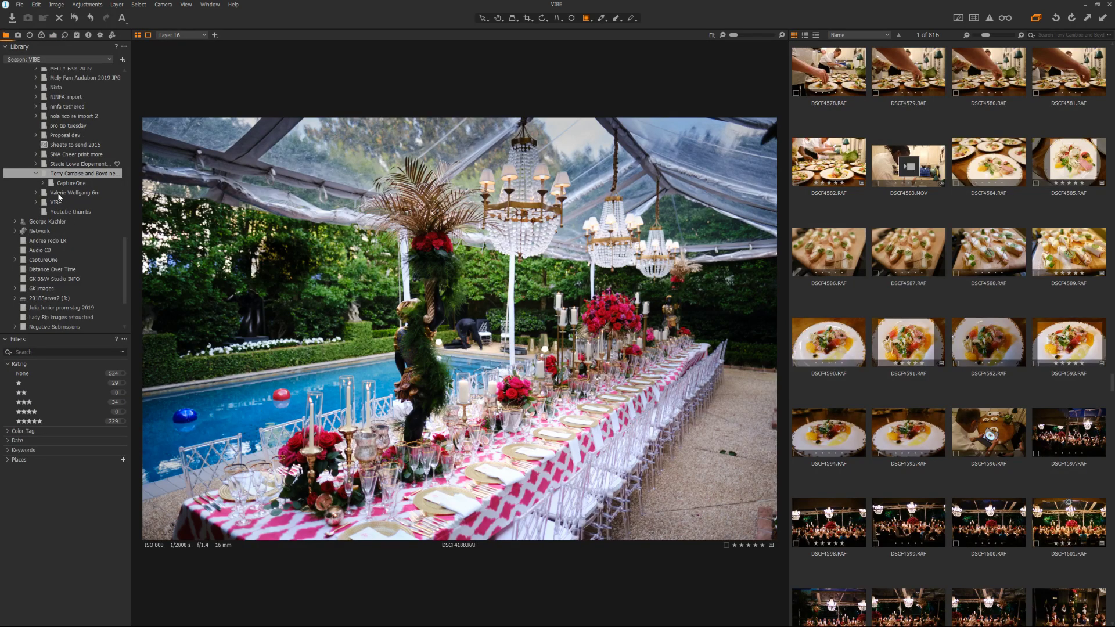
scroll(125, 254, "up", 1)
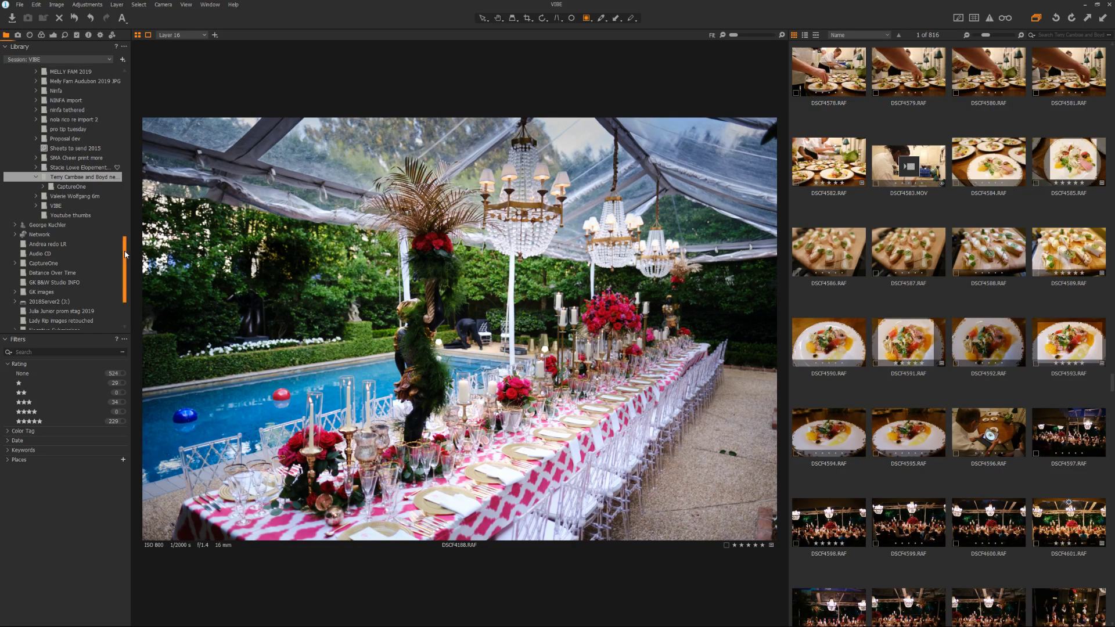
scroll(126, 254, "up", 5)
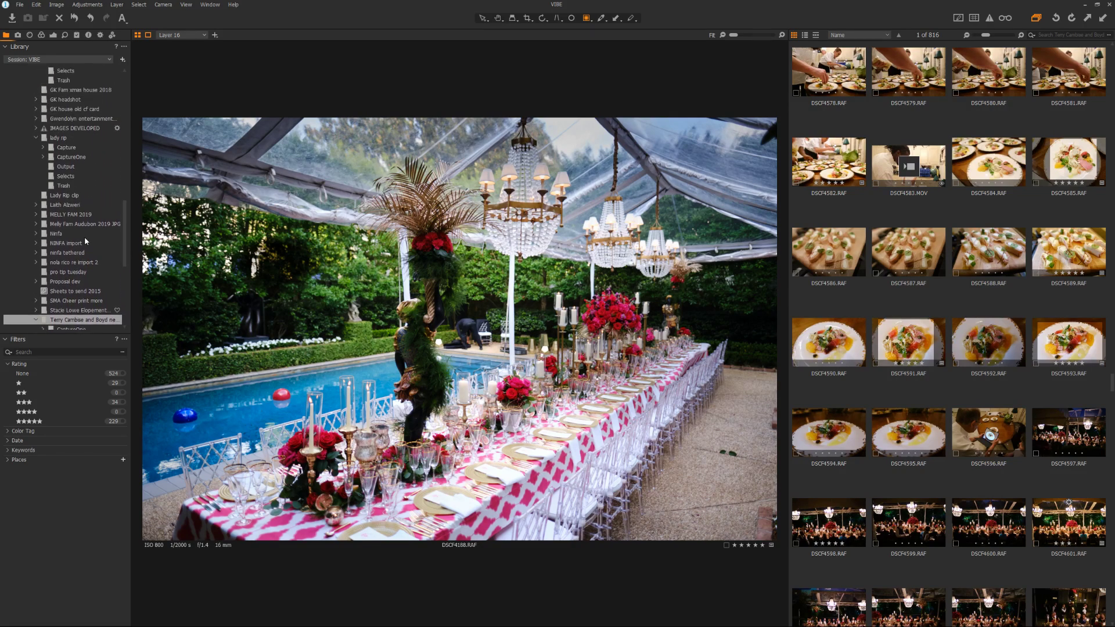
left_click(60, 119)
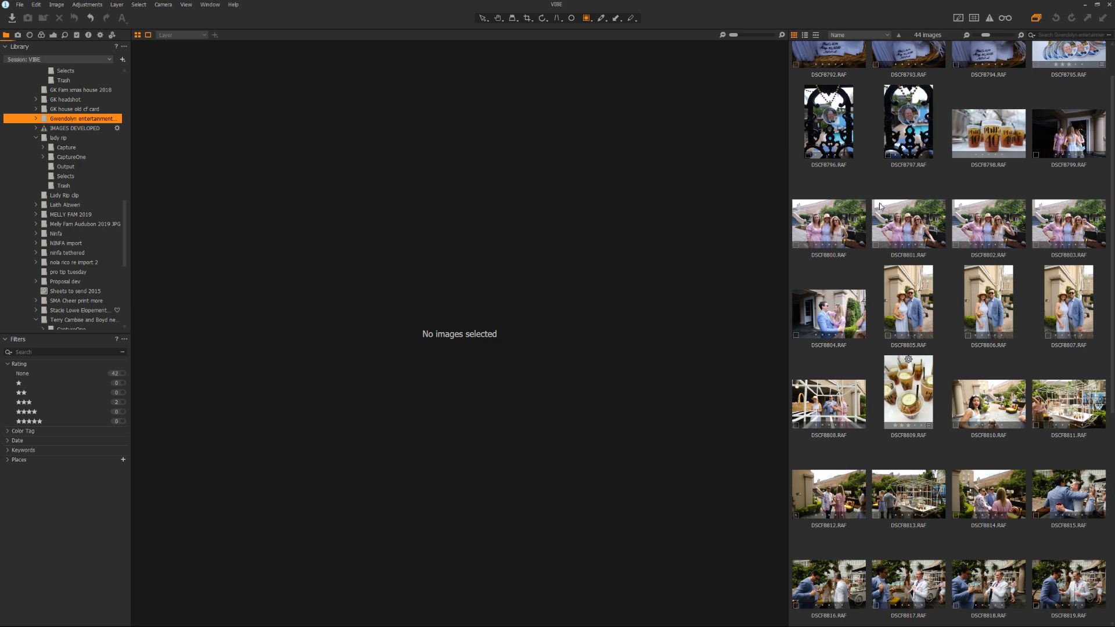
Open DSCF8798, the Phil's 40th cups close-up, and choose the Draw Mask brush
left_click(992, 138)
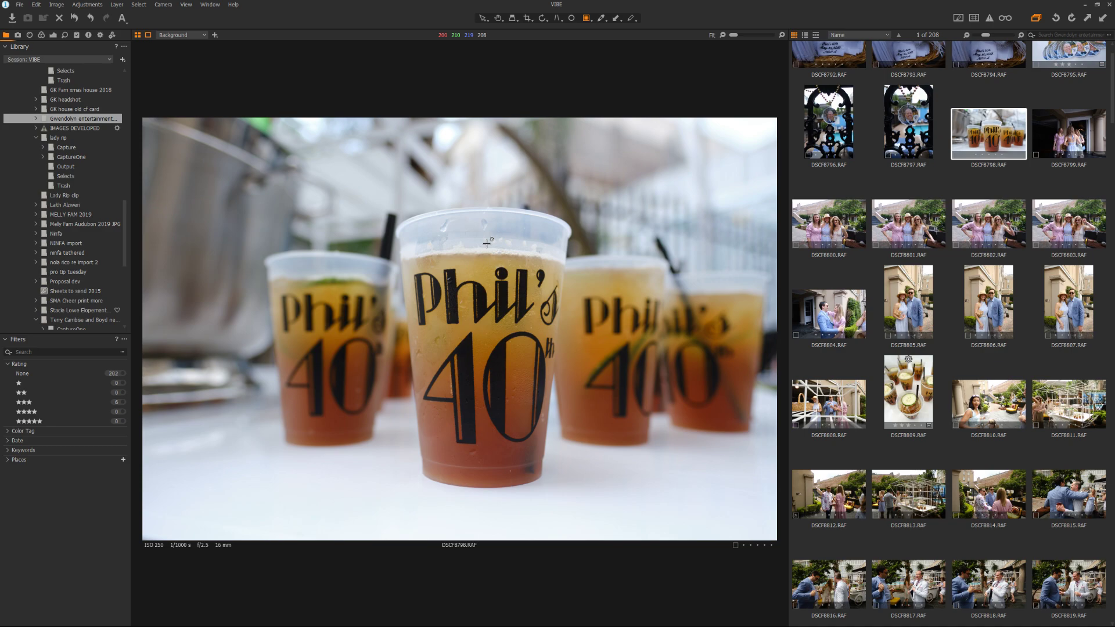
left_click(585, 21)
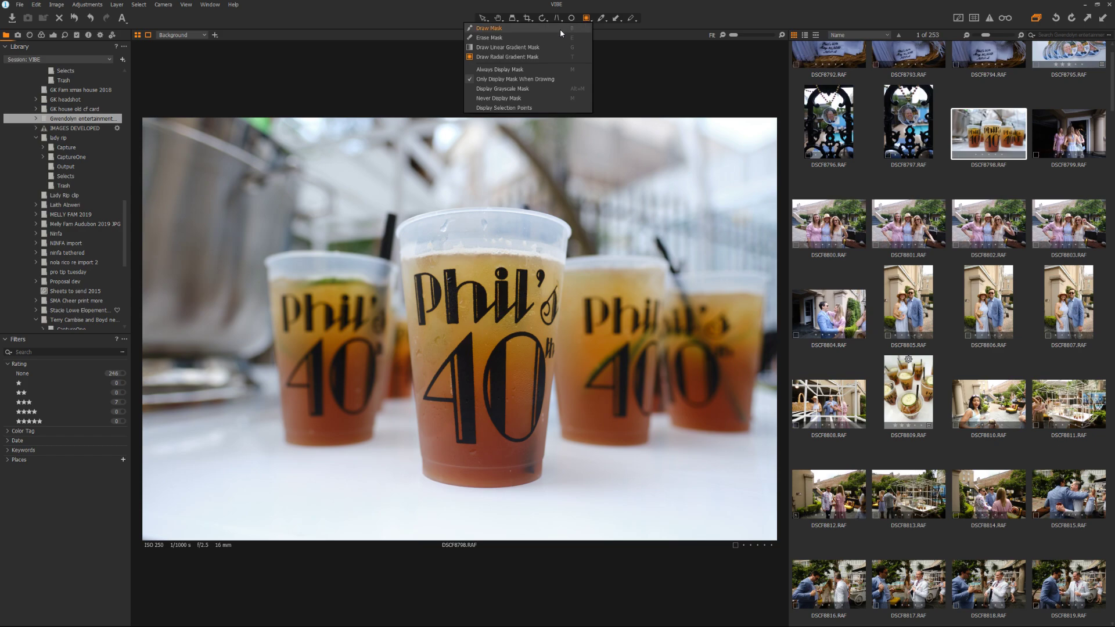
left_click(559, 28)
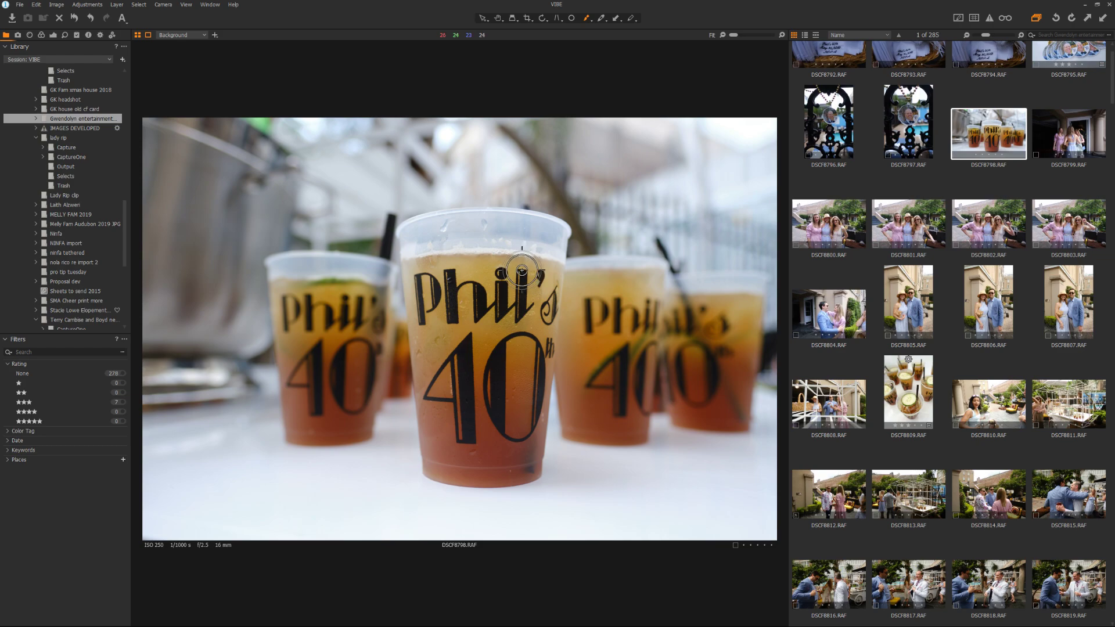
Brush a mask over the entire centre cup, toggling the overlay with M to verify coverage
mouse_move(524, 269)
left_mouse_down()
mouse_move(436, 267)
mouse_move(416, 284)
mouse_move(443, 449)
mouse_move(476, 455)
mouse_move(527, 451)
mouse_move(541, 277)
mouse_move(442, 299)
mouse_move(528, 299)
mouse_move(442, 316)
mouse_move(525, 315)
mouse_move(448, 329)
mouse_move(443, 342)
mouse_move(498, 340)
mouse_move(504, 351)
mouse_move(456, 361)
mouse_move(519, 363)
mouse_move(466, 380)
mouse_move(464, 396)
mouse_move(511, 403)
mouse_move(471, 399)
mouse_move(462, 415)
mouse_move(501, 423)
mouse_move(454, 424)
mouse_move(507, 439)
left_mouse_up()
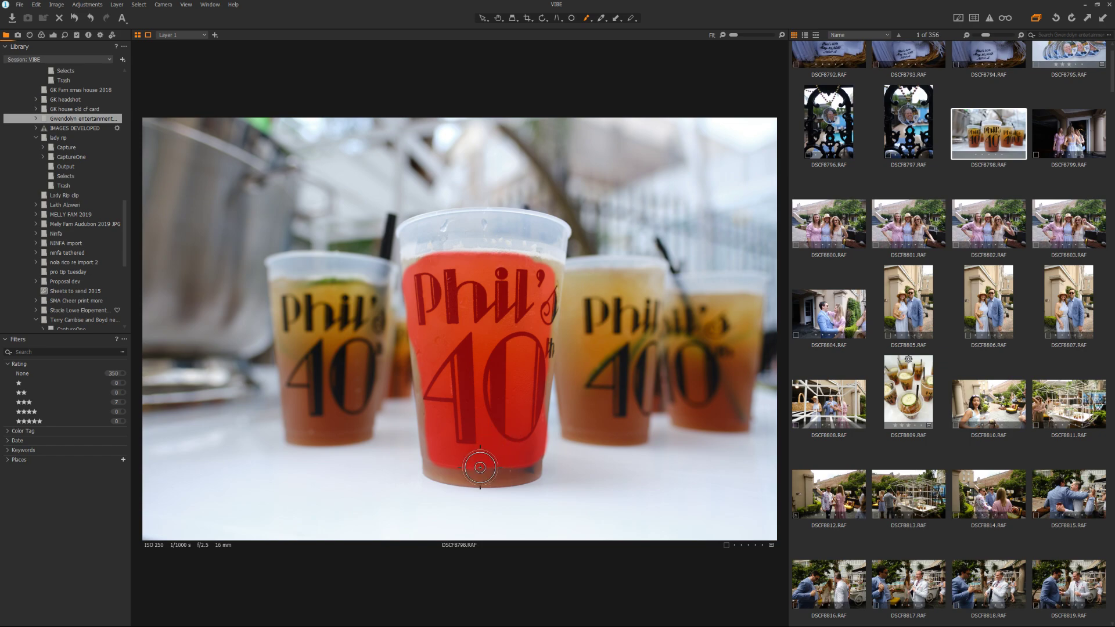
mouse_move(480, 467)
left_mouse_down()
mouse_move(437, 461)
mouse_move(524, 460)
left_mouse_up()
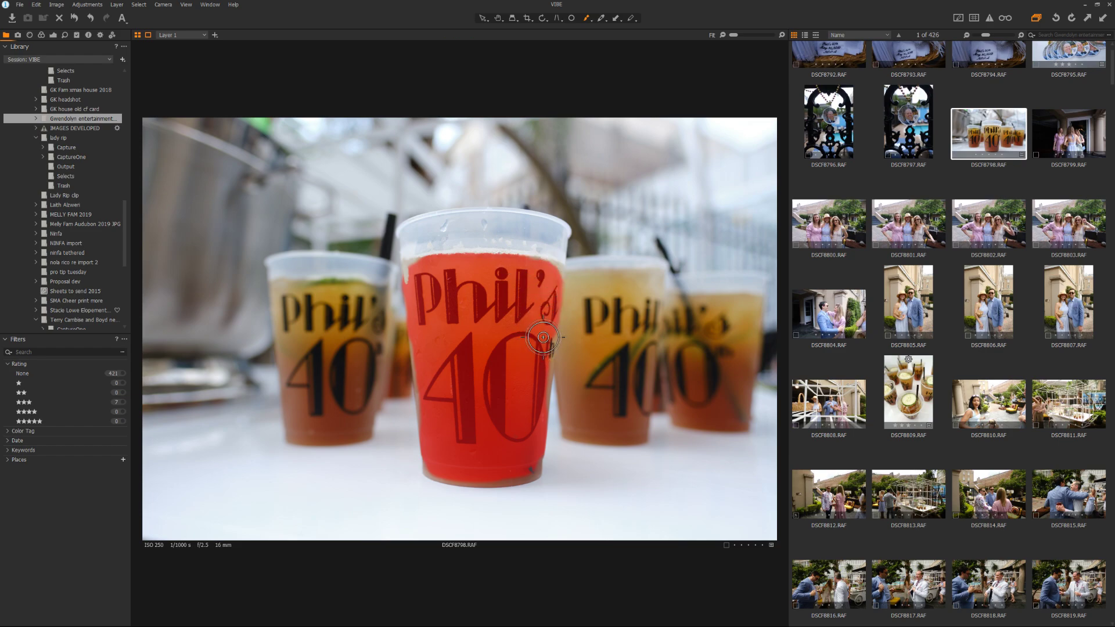
key("m")
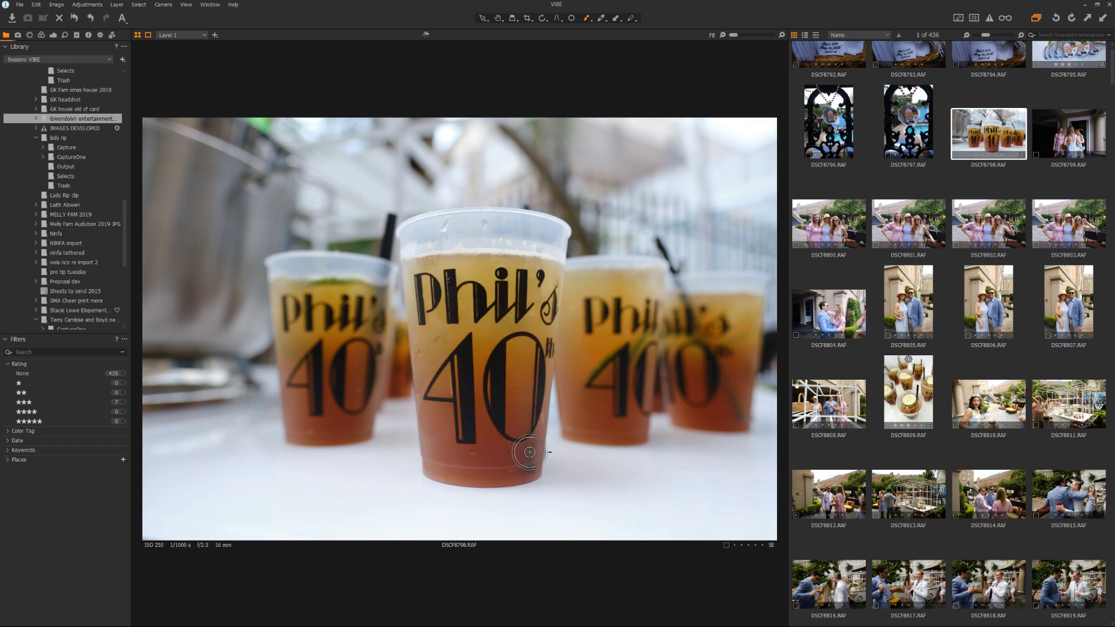
key("m")
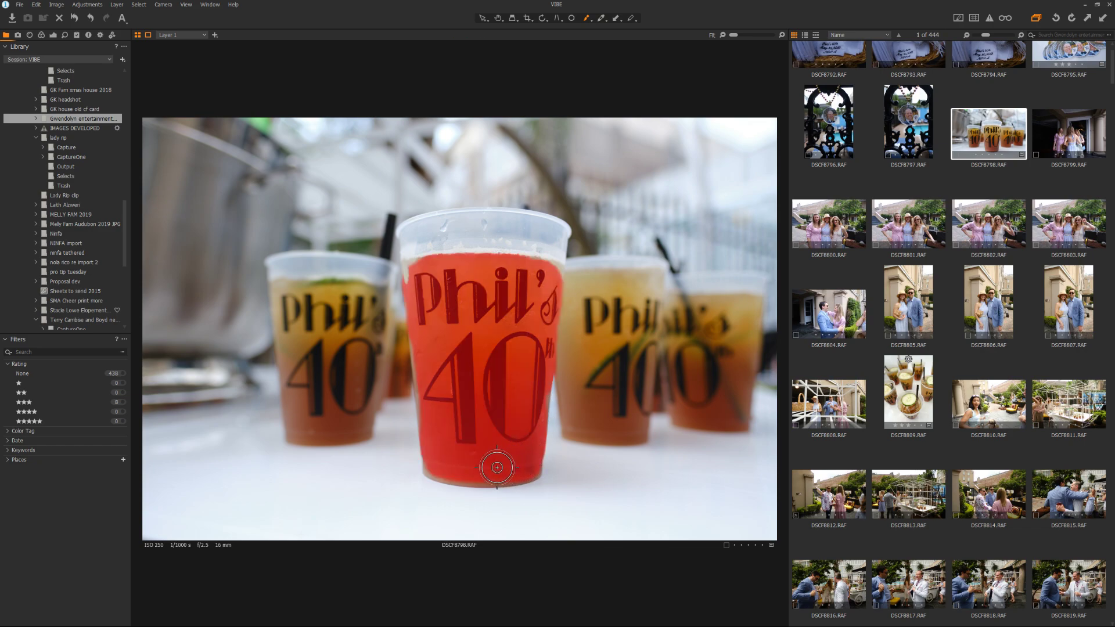
key("m")
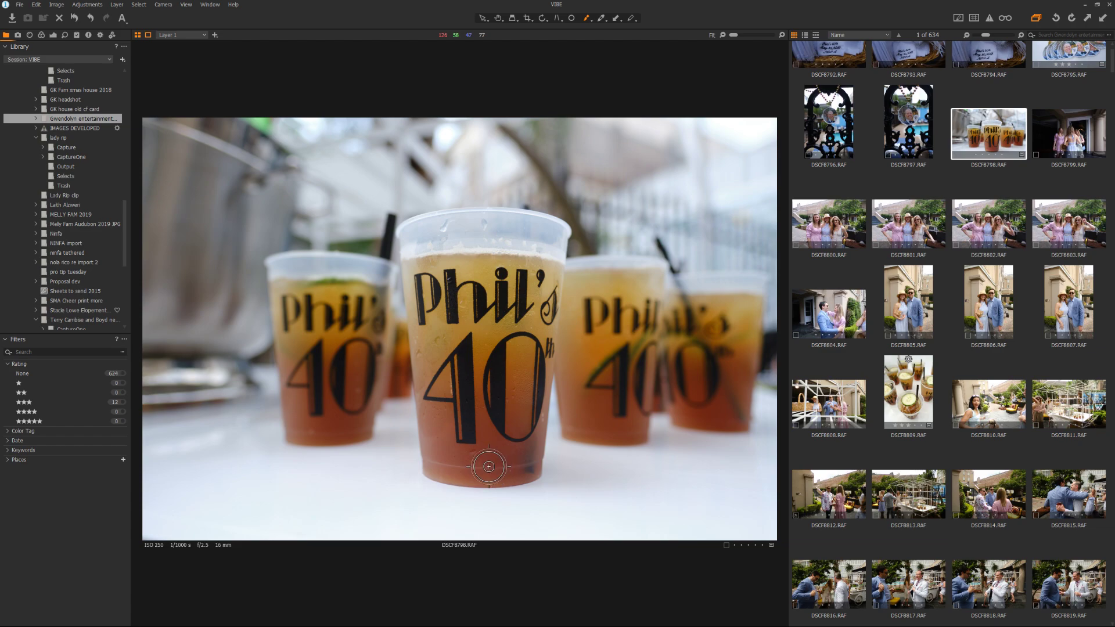
Set Layer 1's clarity method to Punch, raise Clarity strongly, and nudge Saturation up slightly
left_click(54, 35)
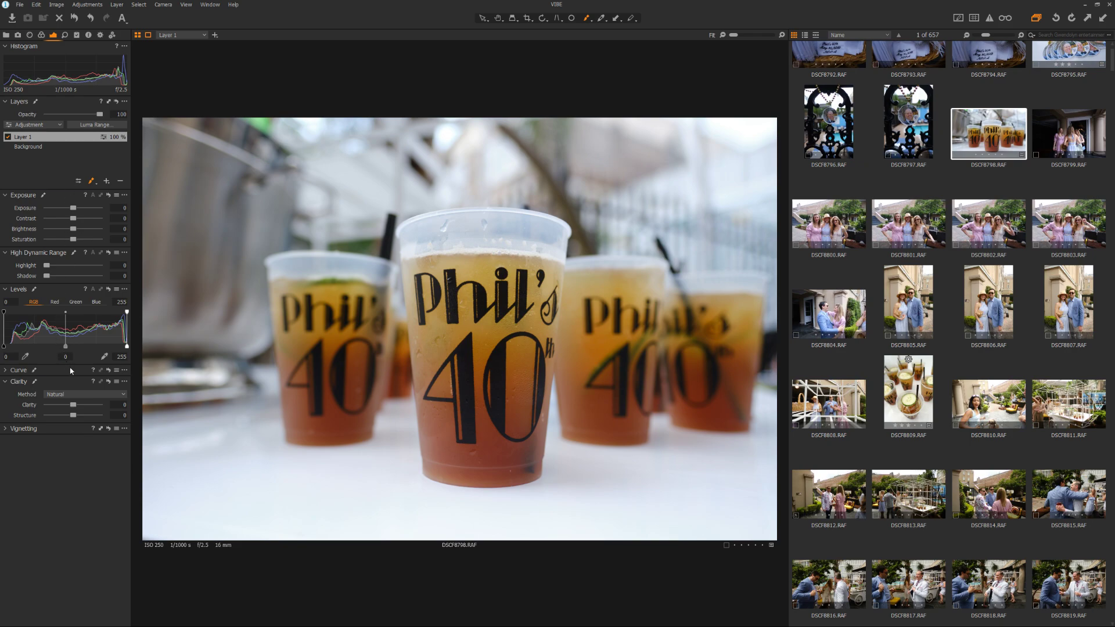
left_click(75, 398)
left_click(67, 412)
left_click_drag(73, 405, 112, 405)
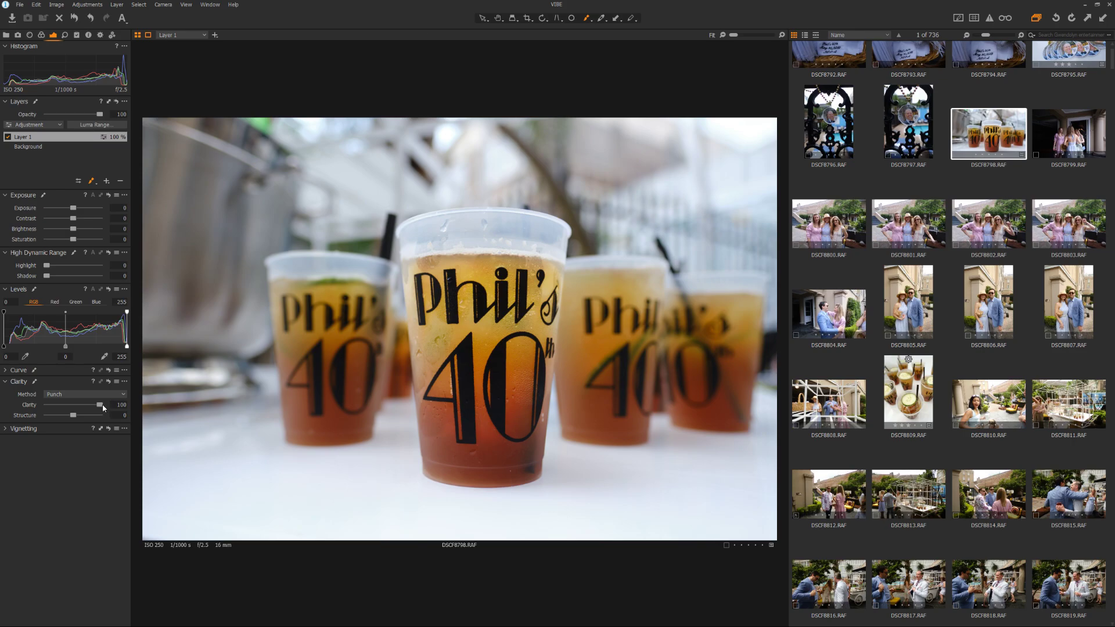
mouse_move(102, 404)
left_mouse_down()
mouse_move(91, 405)
mouse_move(137, 405)
left_mouse_up()
left_click_drag(75, 239, 80, 241)
left_click(42, 35)
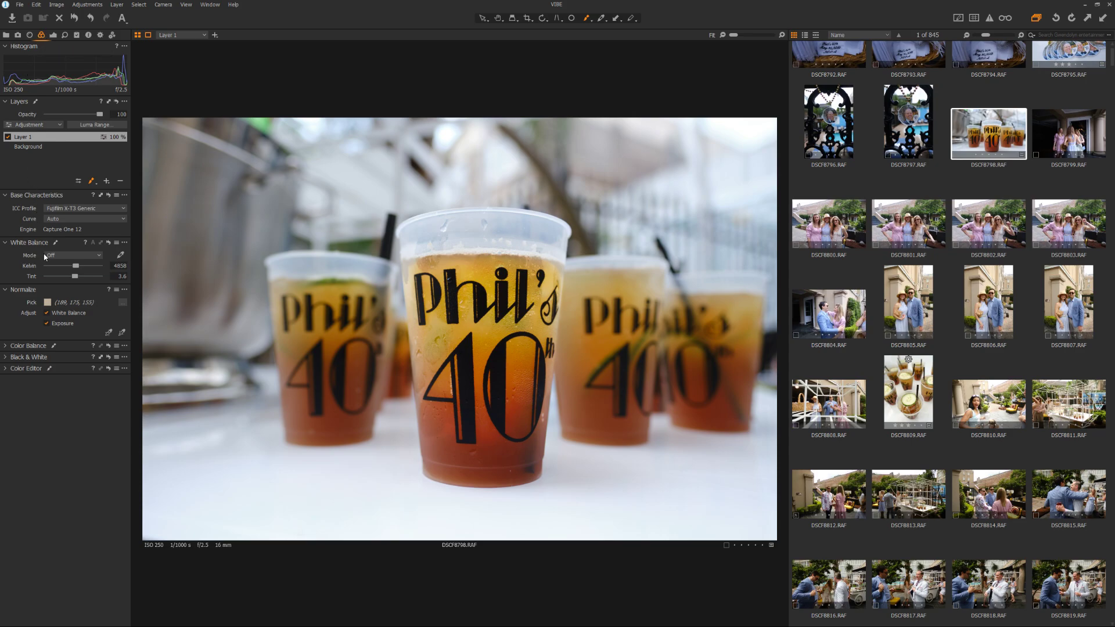
Pick the centre cup's colour in the Color Editor for correction, then set Layer 1's Contrast to 31
left_click(6, 346)
left_click(6, 347)
left_click(5, 369)
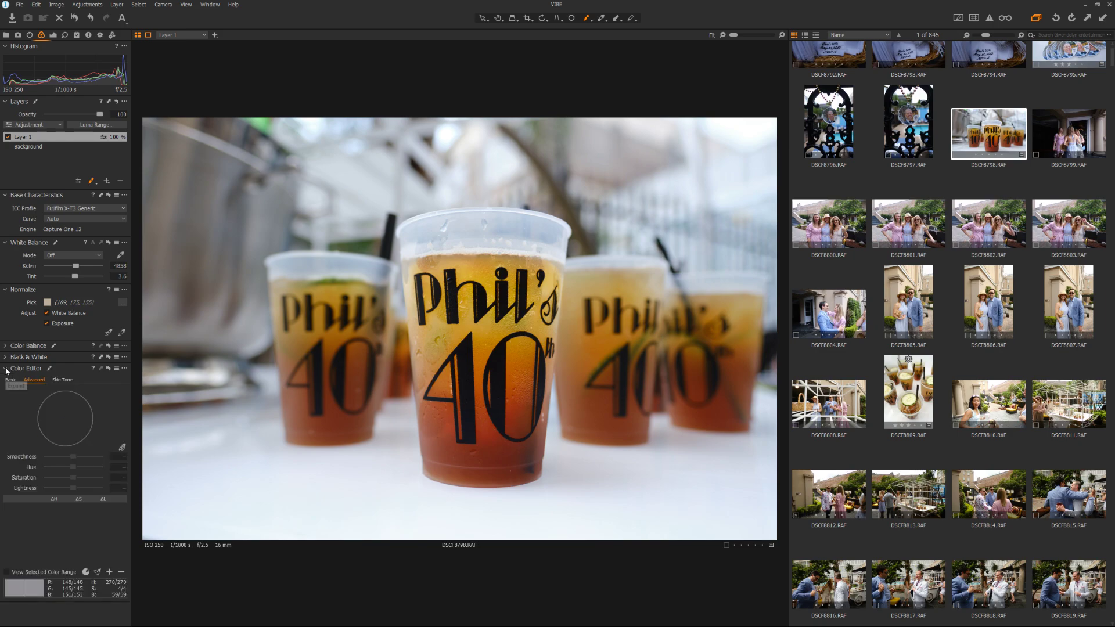
left_click(123, 448)
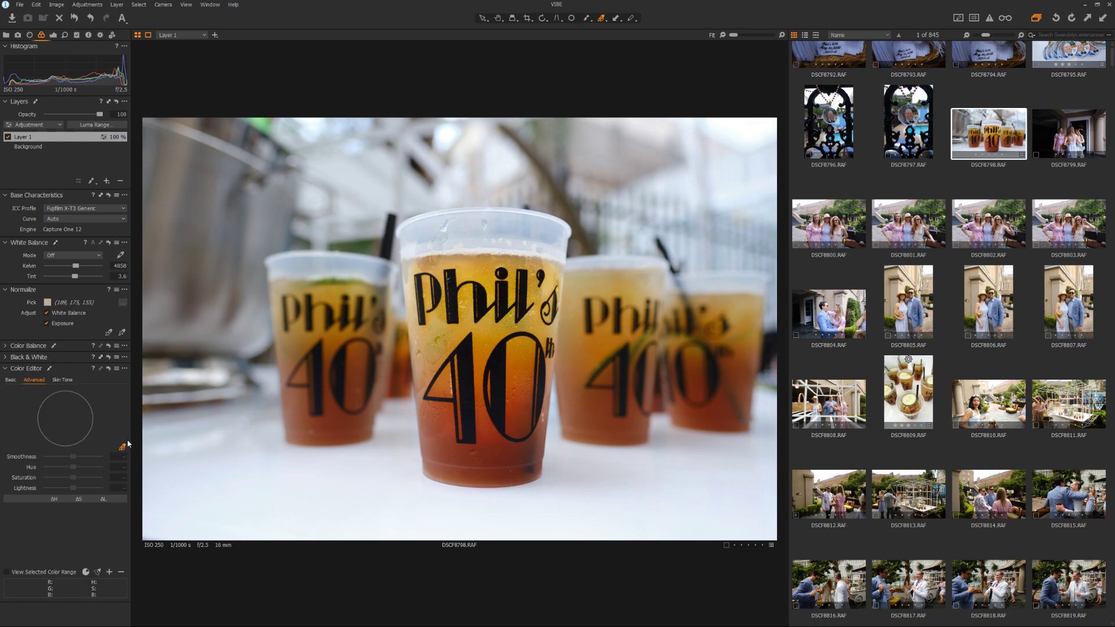
left_click(467, 359)
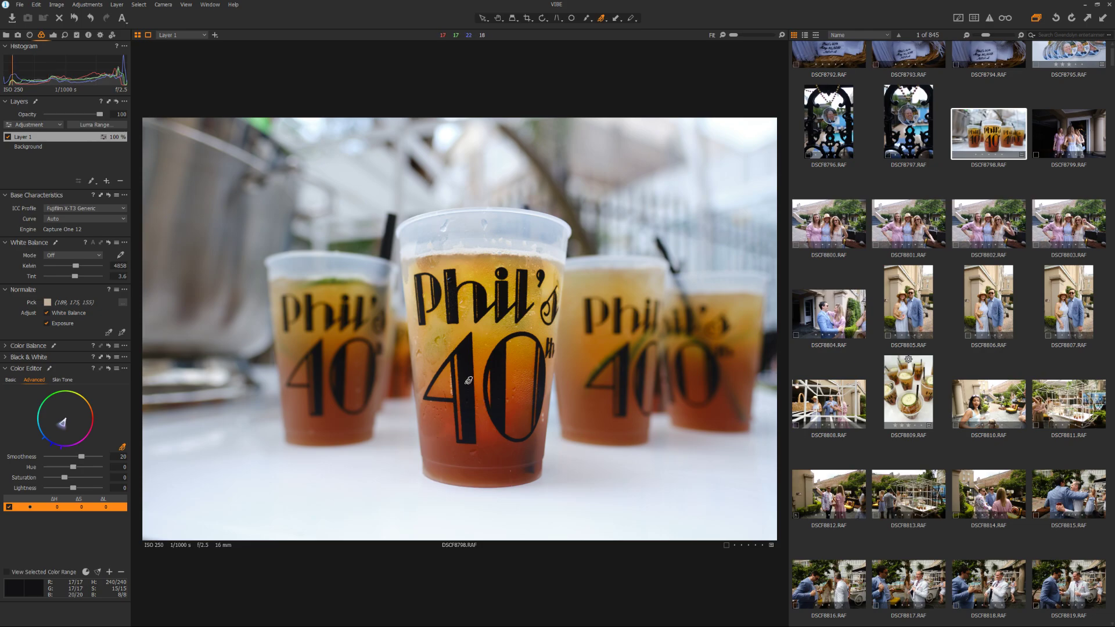
left_click(55, 36)
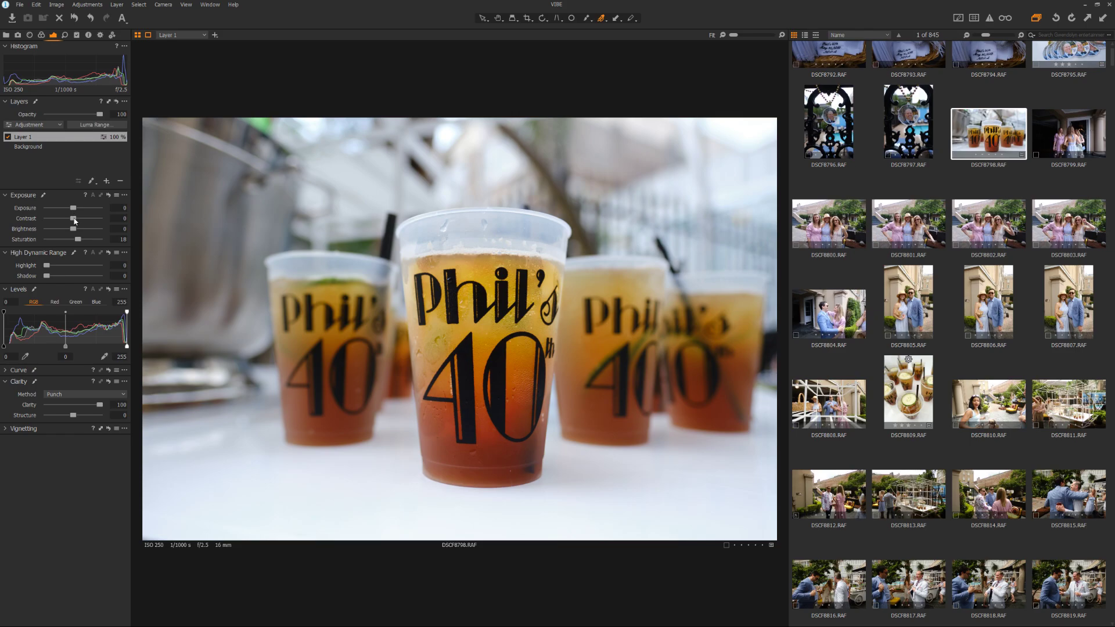
left_click_drag(74, 219, 91, 221)
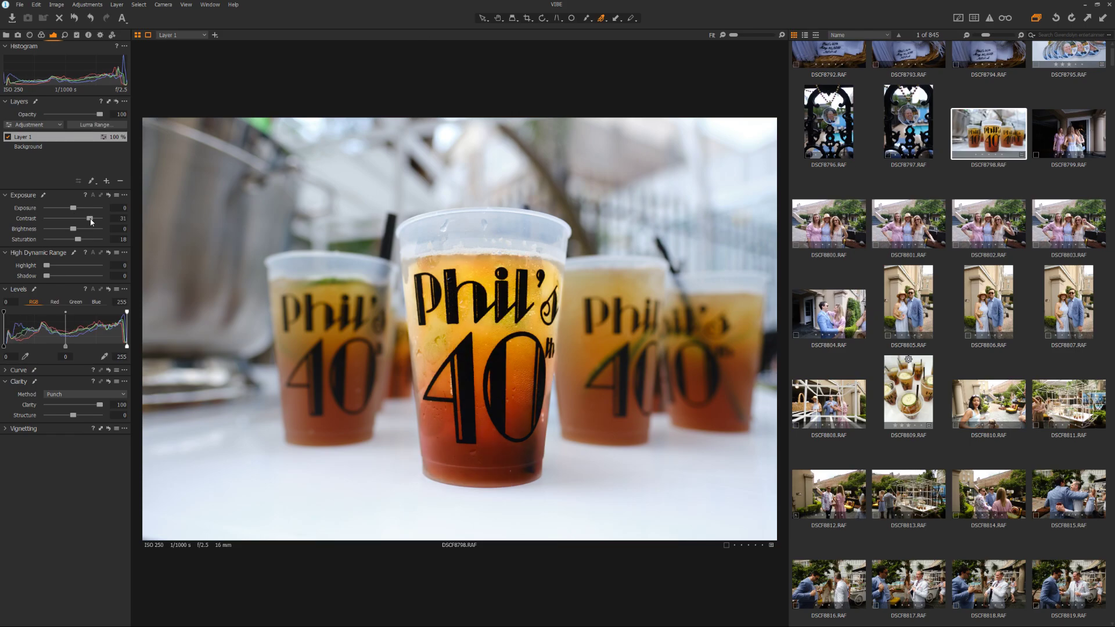
Reset Layer 1's contrast to 0, set exposure to 0.52, and bring up the Color Editor
double_click(91, 221)
mouse_move(73, 207)
left_mouse_down()
mouse_move(61, 211)
mouse_move(80, 212)
left_mouse_up()
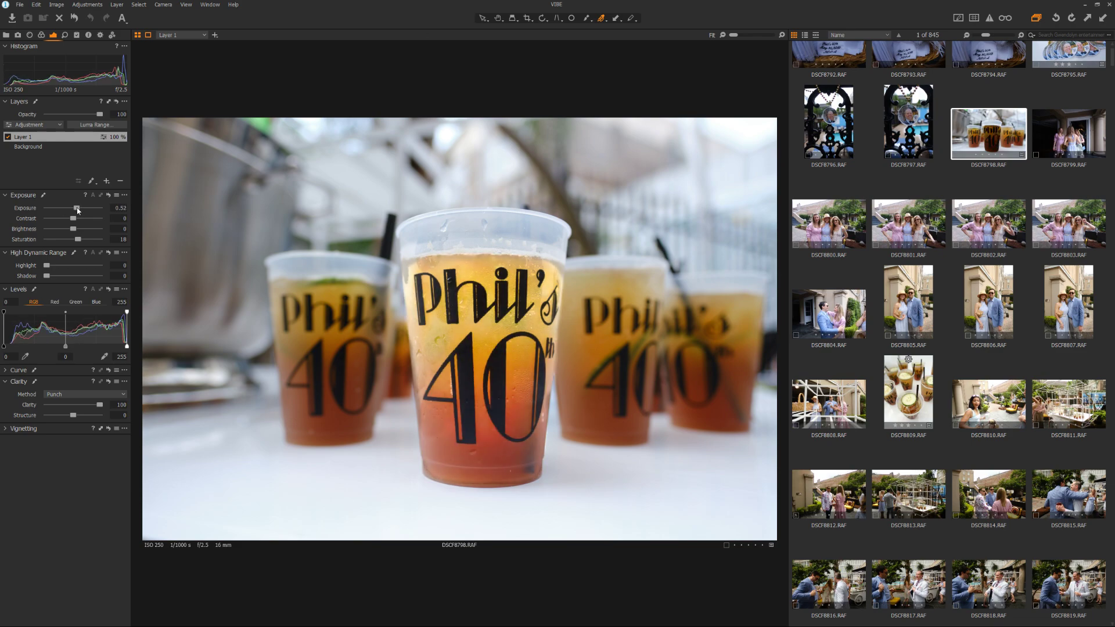
left_click(41, 35)
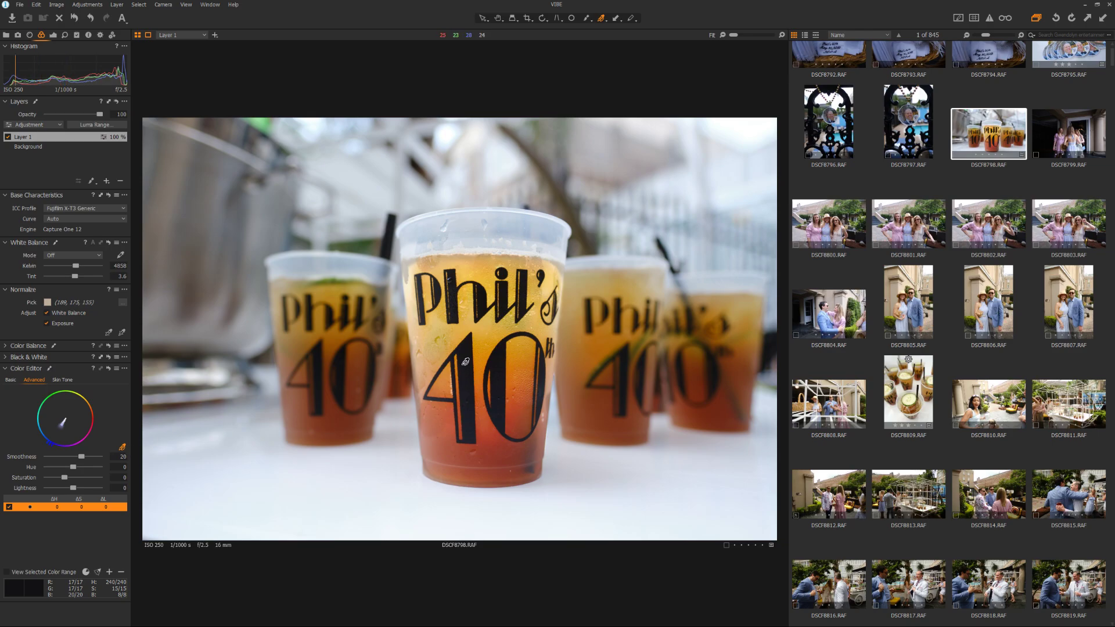
Add a narrow hue range in the Color Editor, then lower Layer 1's exposure to 0.13
left_click(465, 361)
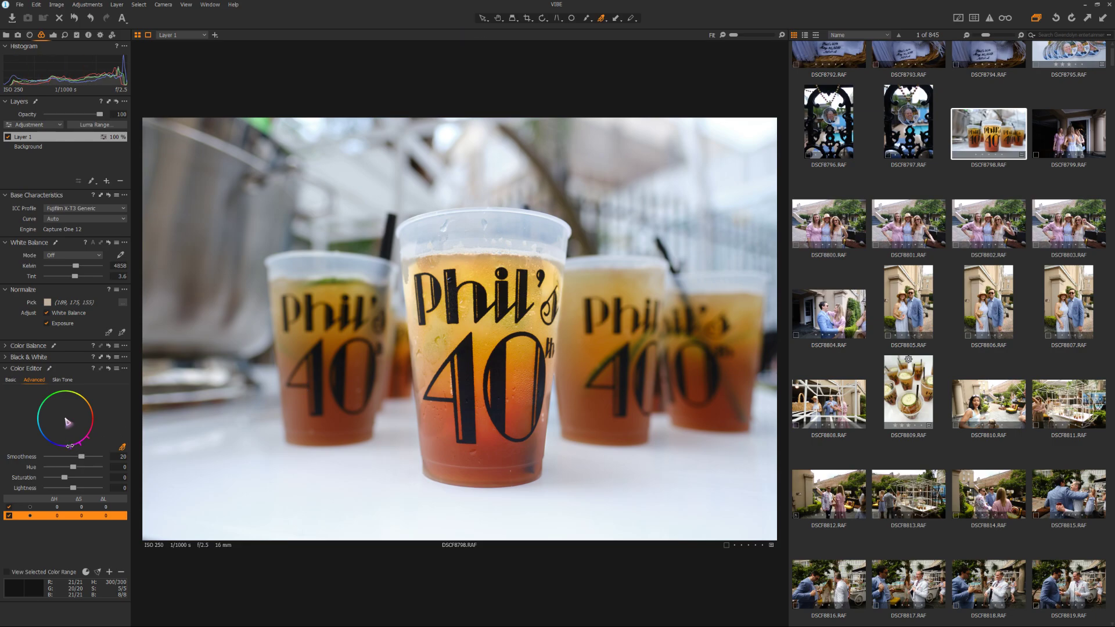
left_click_drag(69, 446, 84, 444)
left_click(53, 35)
left_click_drag(76, 209, 74, 213)
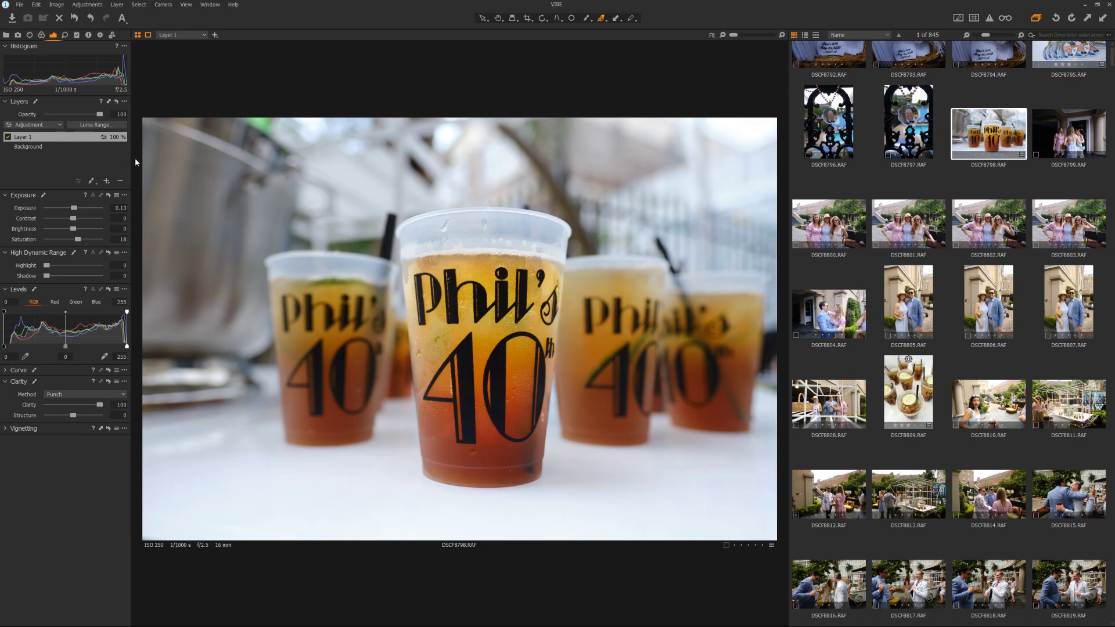
Add Layer 2 and brush its mask over the top background, right-hand cups and left cup
left_click(216, 35)
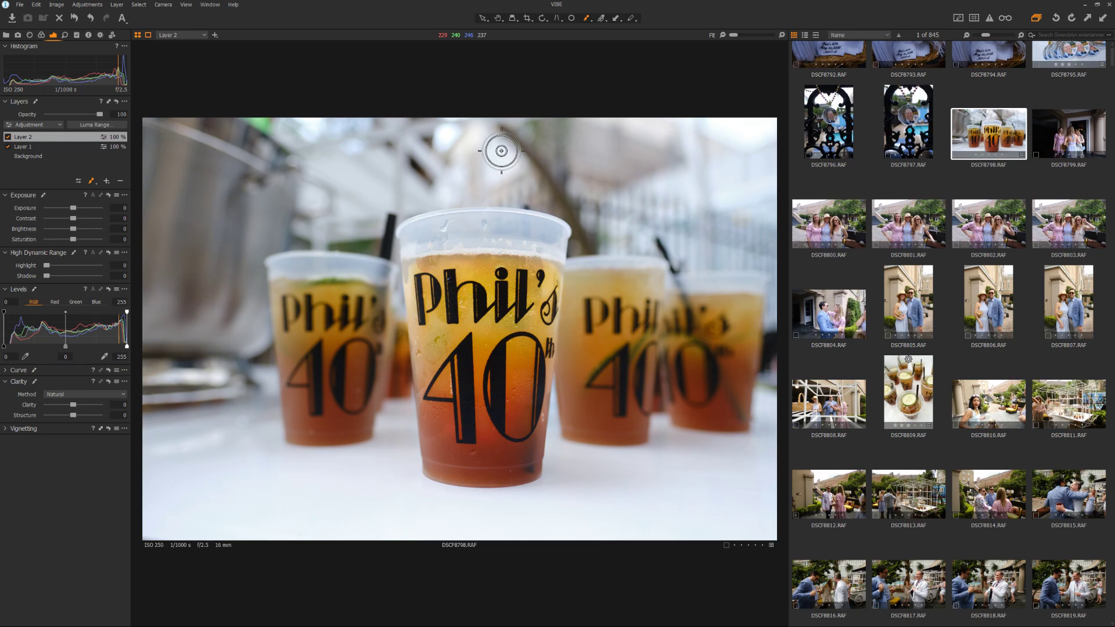
mouse_move(602, 133)
left_mouse_down()
mouse_move(419, 111)
mouse_move(136, 121)
mouse_move(175, 147)
mouse_move(291, 149)
mouse_move(363, 168)
mouse_move(232, 181)
mouse_move(168, 203)
mouse_move(161, 336)
left_mouse_up()
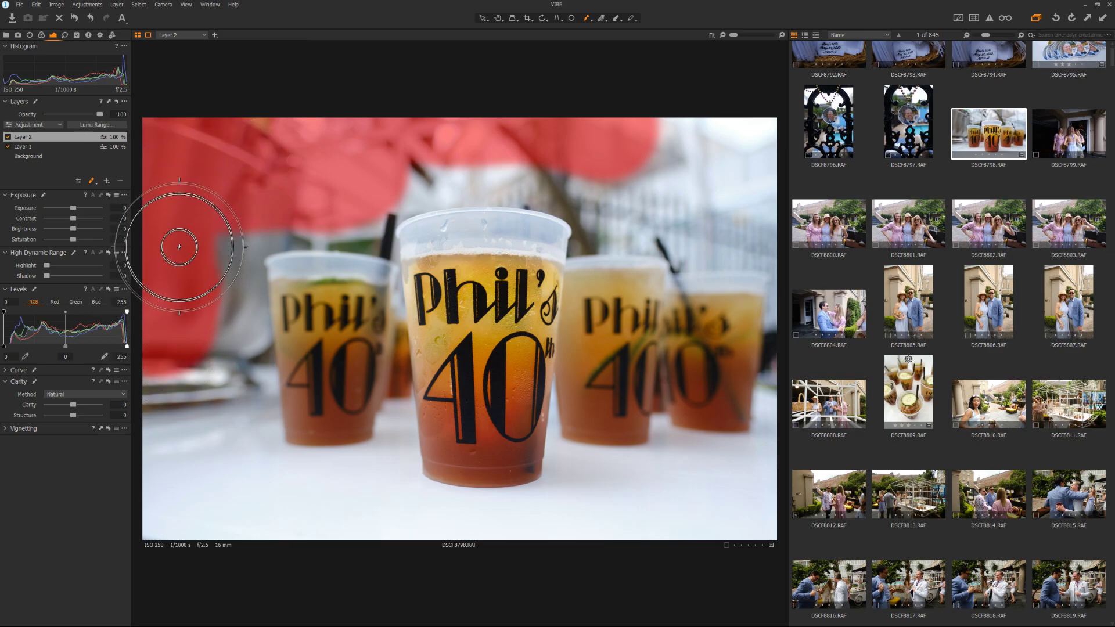
mouse_move(397, 163)
left_mouse_down()
mouse_move(609, 164)
mouse_move(620, 190)
mouse_move(650, 212)
mouse_move(748, 221)
mouse_move(748, 120)
mouse_move(649, 121)
mouse_move(733, 202)
left_mouse_up()
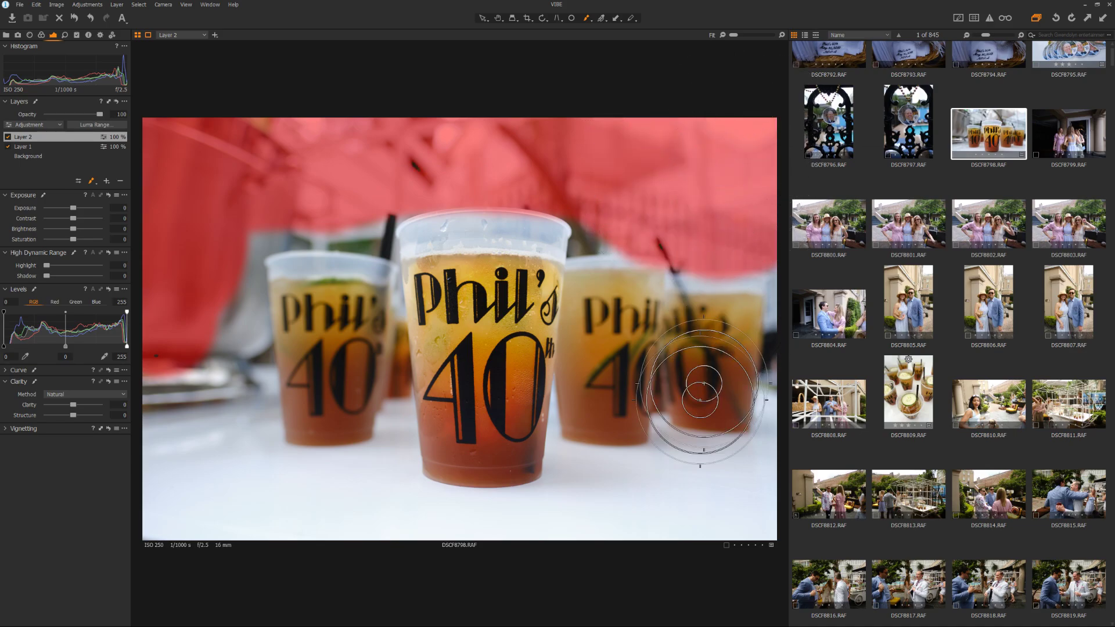
key("m")
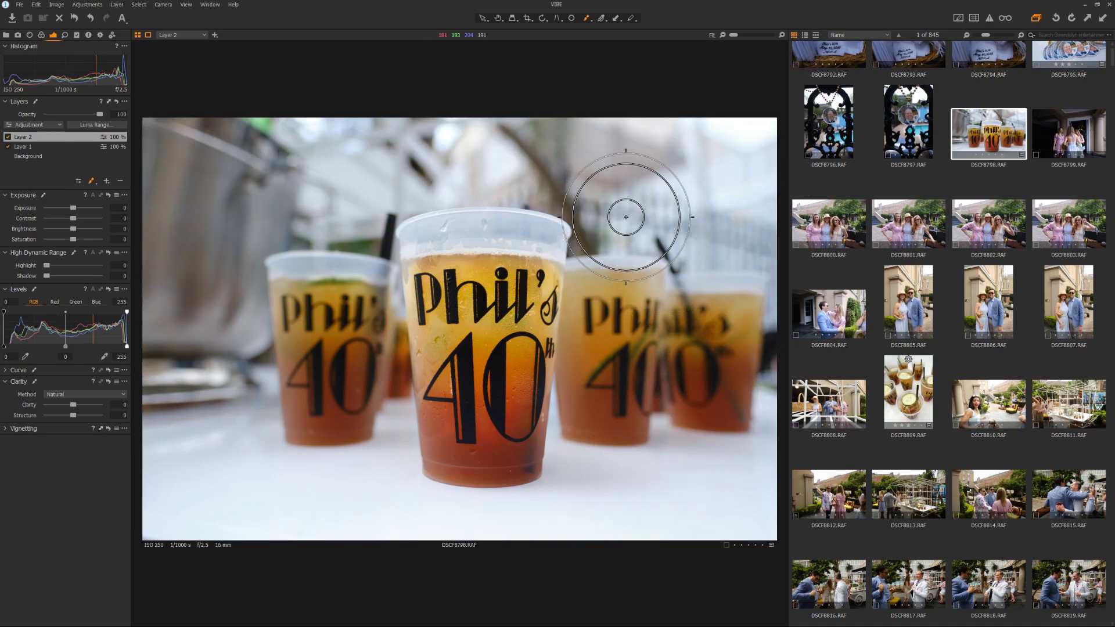
key("m")
mouse_move(634, 224)
left_mouse_down()
mouse_move(612, 411)
mouse_move(690, 398)
mouse_move(695, 361)
mouse_move(672, 314)
mouse_move(743, 284)
mouse_move(762, 395)
left_mouse_up()
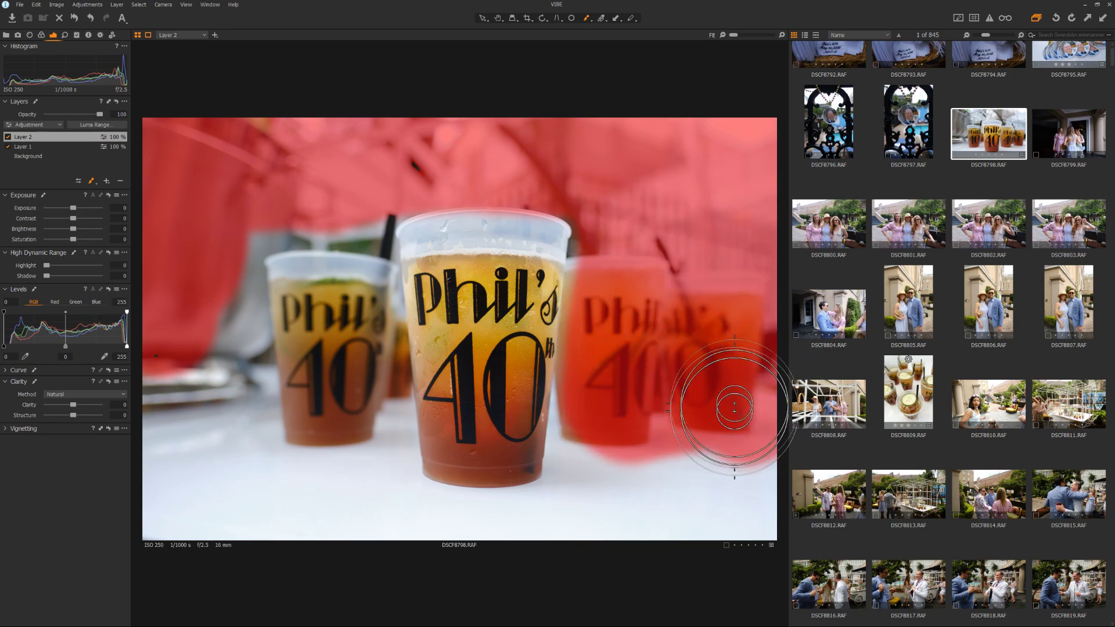
mouse_move(361, 186)
left_mouse_down()
mouse_move(324, 262)
mouse_move(348, 346)
mouse_move(349, 428)
mouse_move(180, 410)
mouse_move(211, 286)
mouse_move(284, 289)
mouse_move(262, 373)
mouse_move(362, 348)
mouse_move(348, 343)
mouse_move(334, 285)
mouse_move(348, 273)
mouse_move(356, 448)
mouse_move(356, 423)
left_mouse_up()
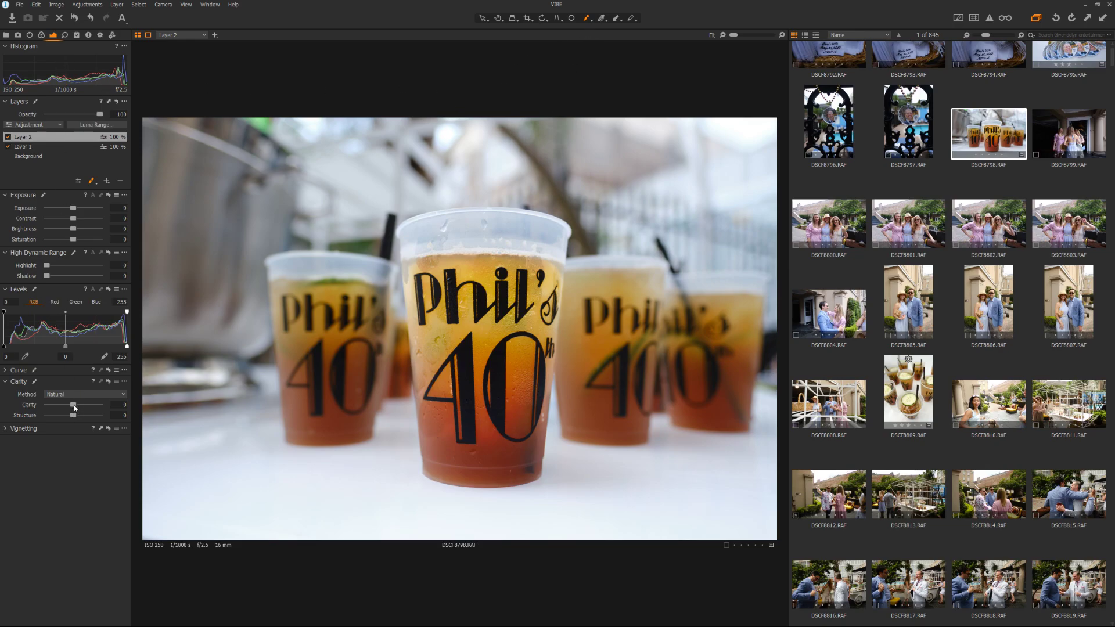
Drop Layer 2's Clarity and Structure both to -100, then display the mask to check coverage
left_click_drag(73, 405, 43, 401)
left_click_drag(73, 415, 33, 410)
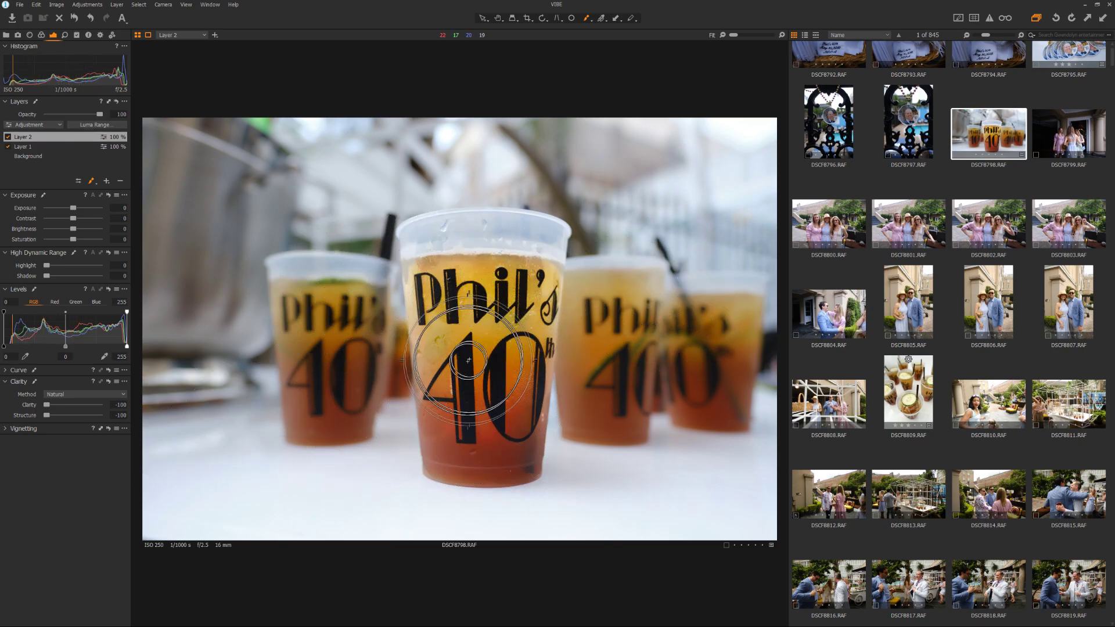
left_click(298, 268)
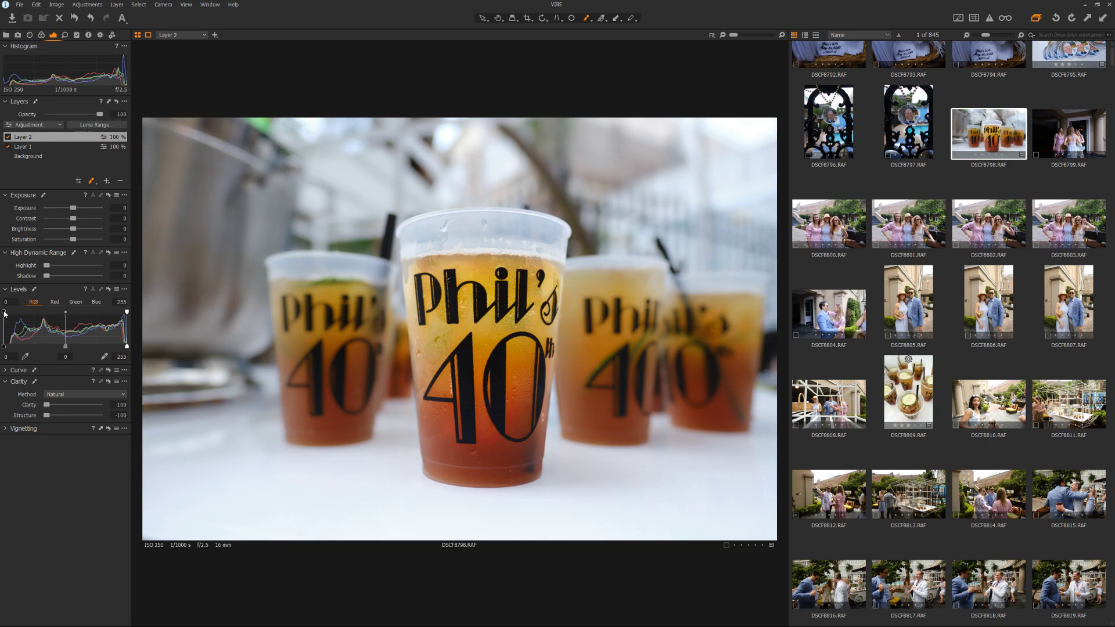
Set Layer 2's Levels black point to 48, then switch to editing Layer 1
mouse_move(5, 313)
left_mouse_down()
mouse_move(27, 314)
mouse_move(4, 313)
left_mouse_up()
left_click(205, 35)
left_click(189, 53)
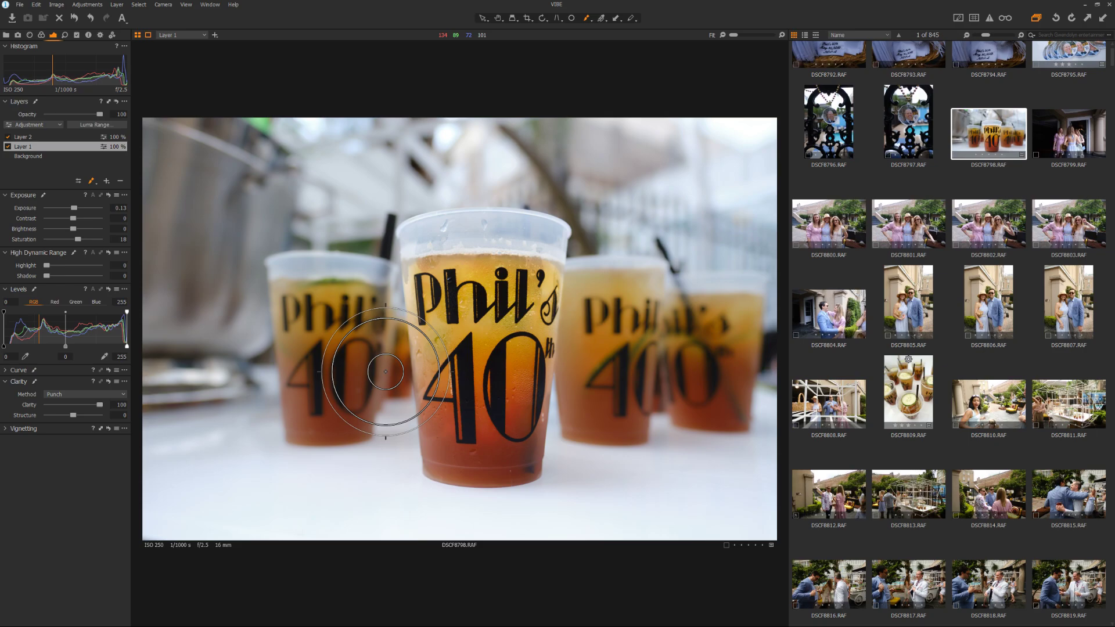
Paint Layer 1's mask across the Phil's lettering on the middle and right cups
mouse_move(386, 372)
left_mouse_down()
mouse_move(510, 347)
mouse_move(550, 326)
mouse_move(532, 329)
left_mouse_up()
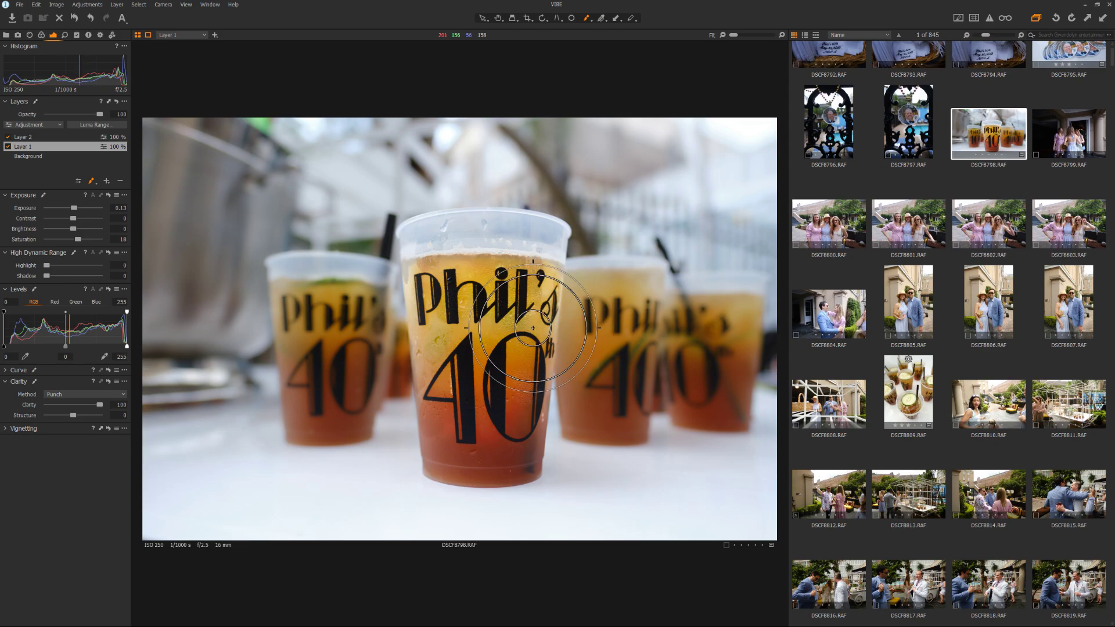
left_click_drag(532, 328, 624, 368)
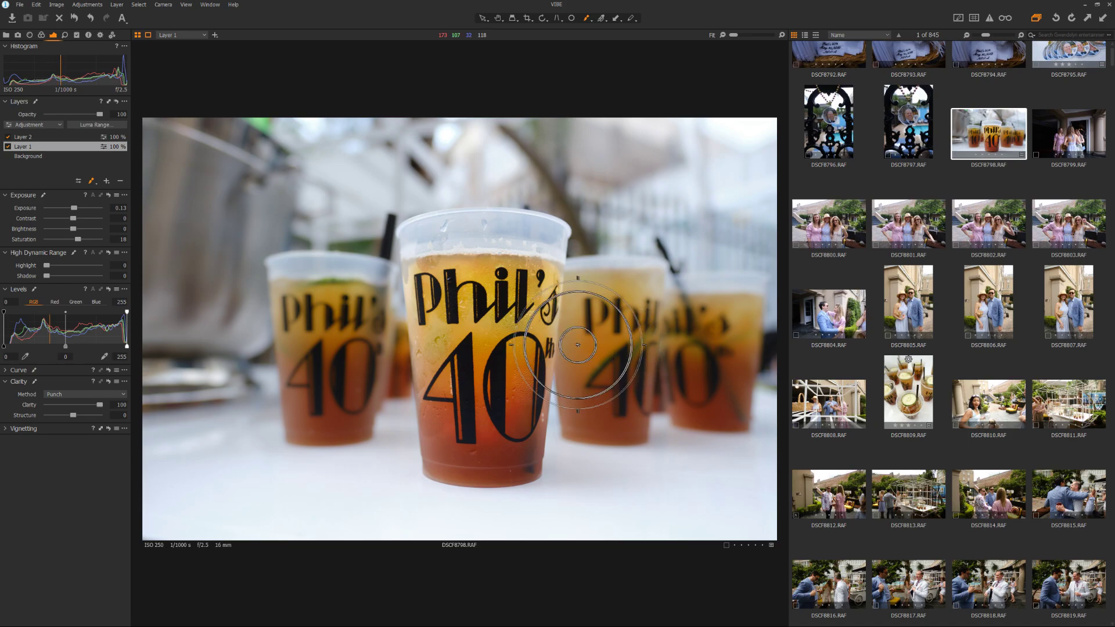
Add Layer 3, mask the left and right-hand cups, and set its Clarity to -100
left_click(454, 297)
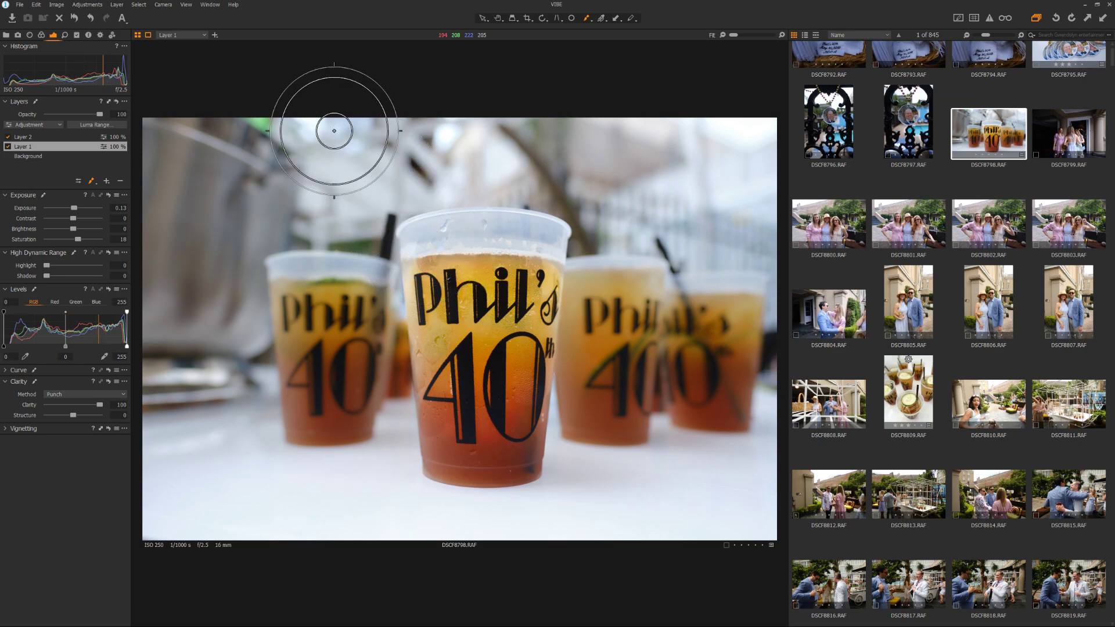
left_click(214, 35)
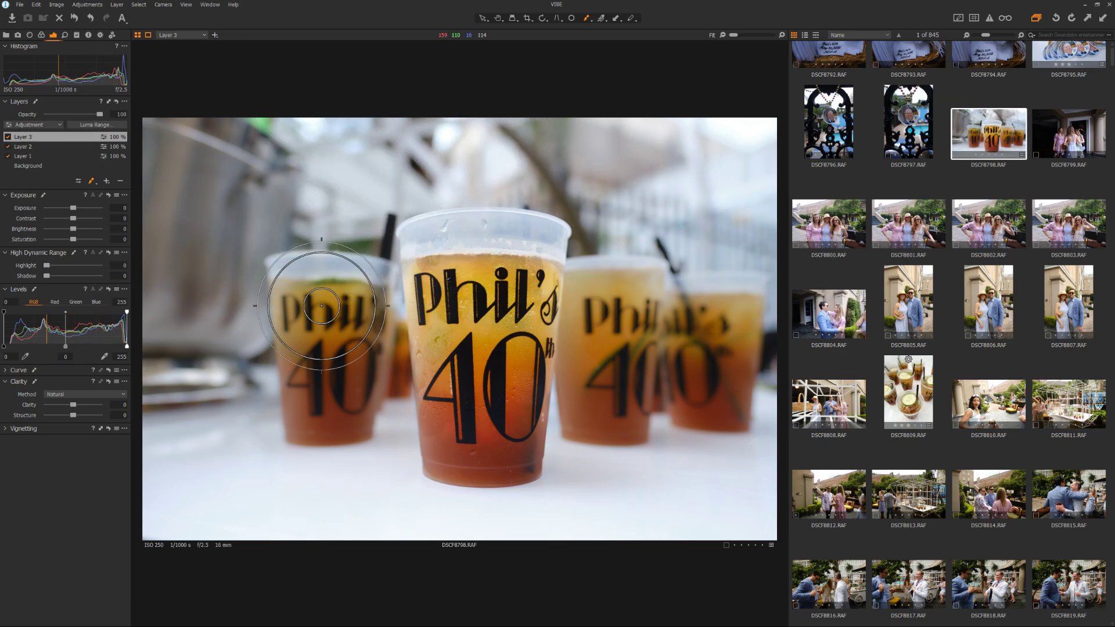
mouse_move(329, 303)
left_mouse_down()
mouse_move(326, 398)
mouse_move(328, 336)
left_mouse_up()
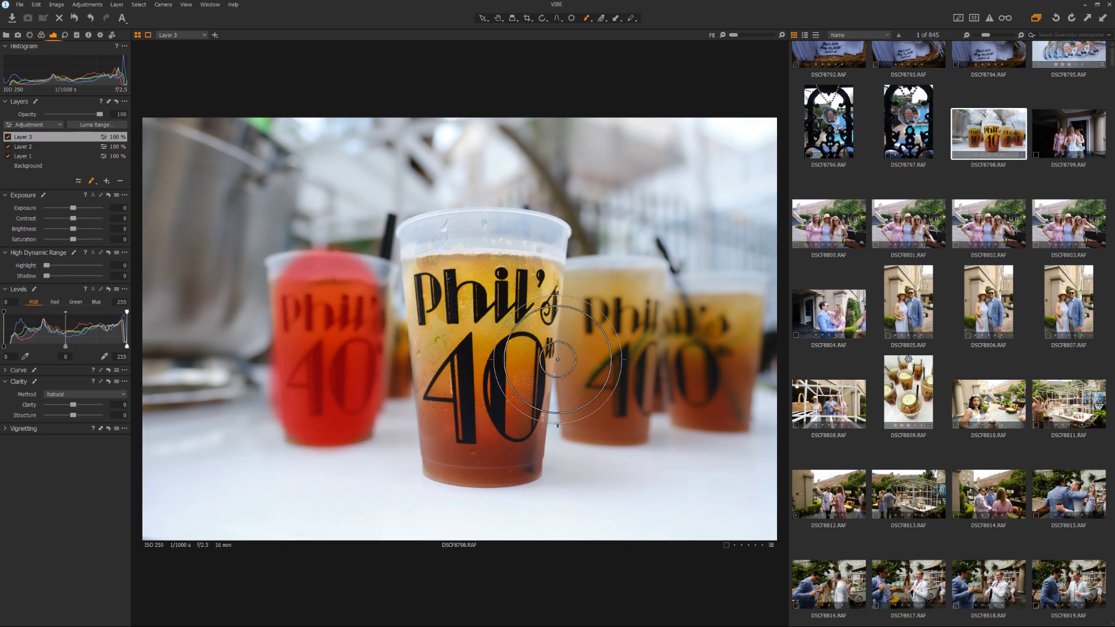
mouse_move(620, 441)
left_mouse_down()
mouse_move(635, 386)
mouse_move(684, 349)
mouse_move(703, 388)
mouse_move(590, 348)
mouse_move(577, 323)
mouse_move(667, 293)
mouse_move(656, 335)
mouse_move(665, 351)
mouse_move(691, 338)
left_mouse_up()
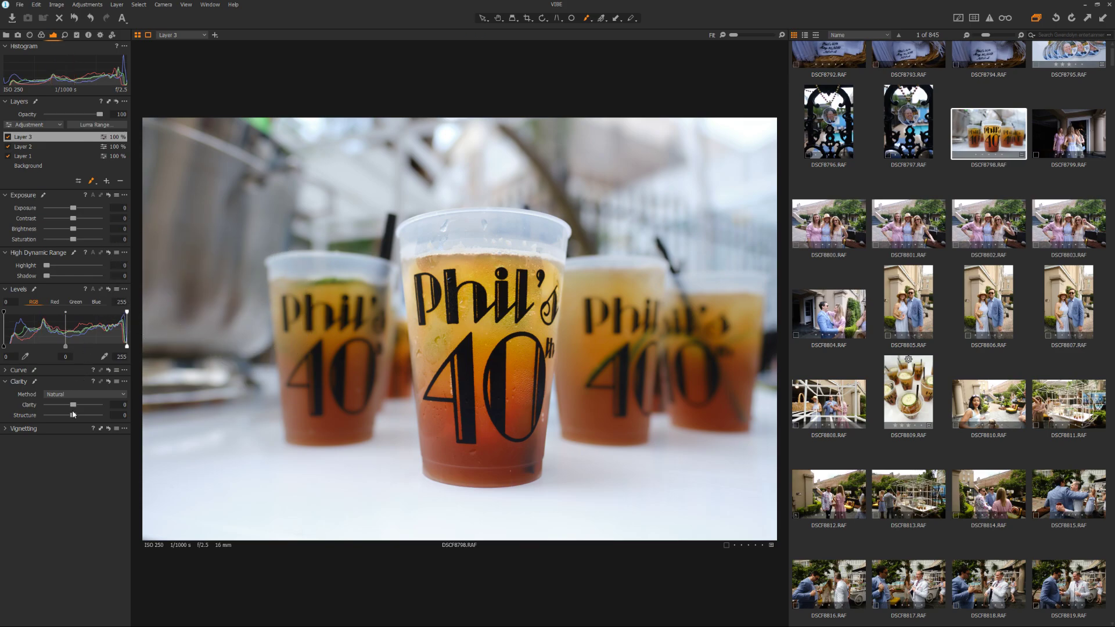
left_click_drag(73, 405, 16, 397)
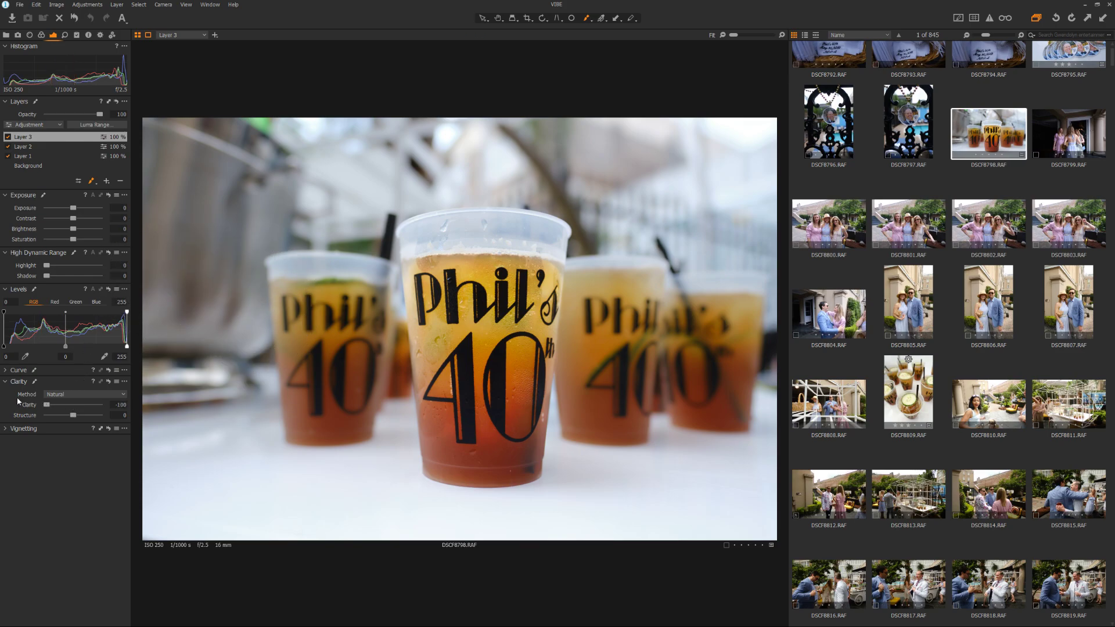
Set Layer 3's Structure to -100, then add Layer 4 with a linear gradient mask above the cups
left_click(46, 415)
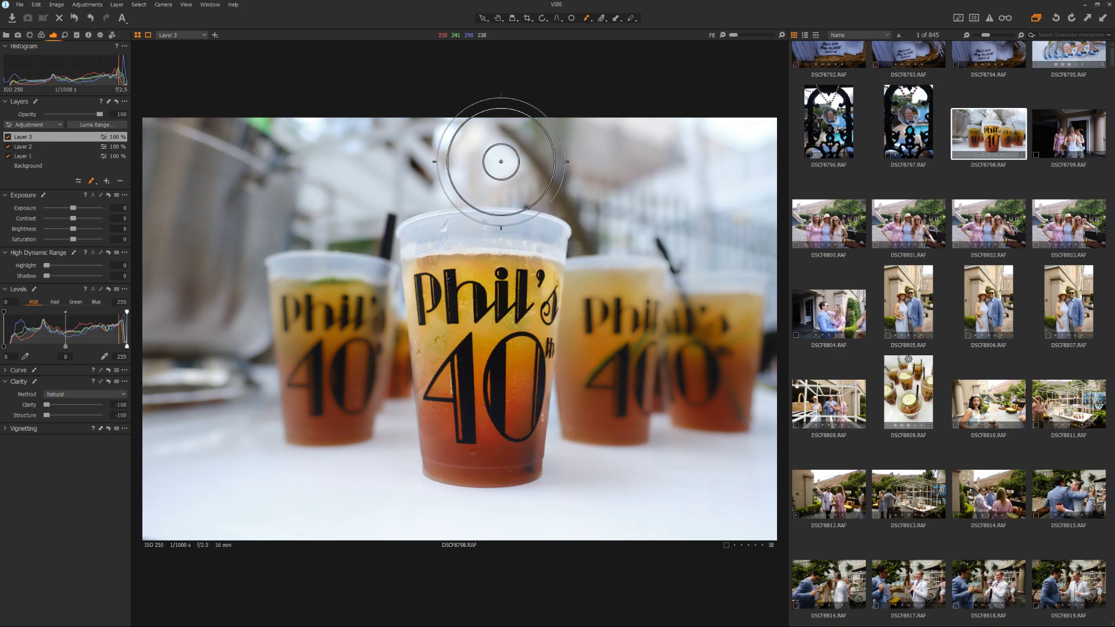
left_click(215, 35)
left_click_drag(587, 21, 541, 47)
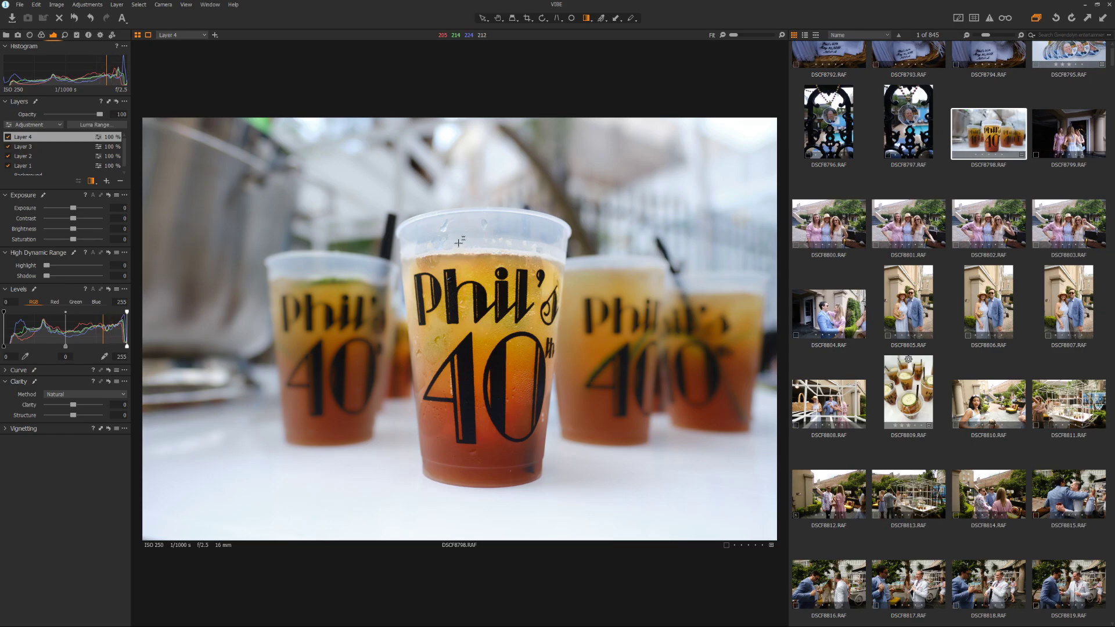
left_click_drag(464, 253, 464, 312)
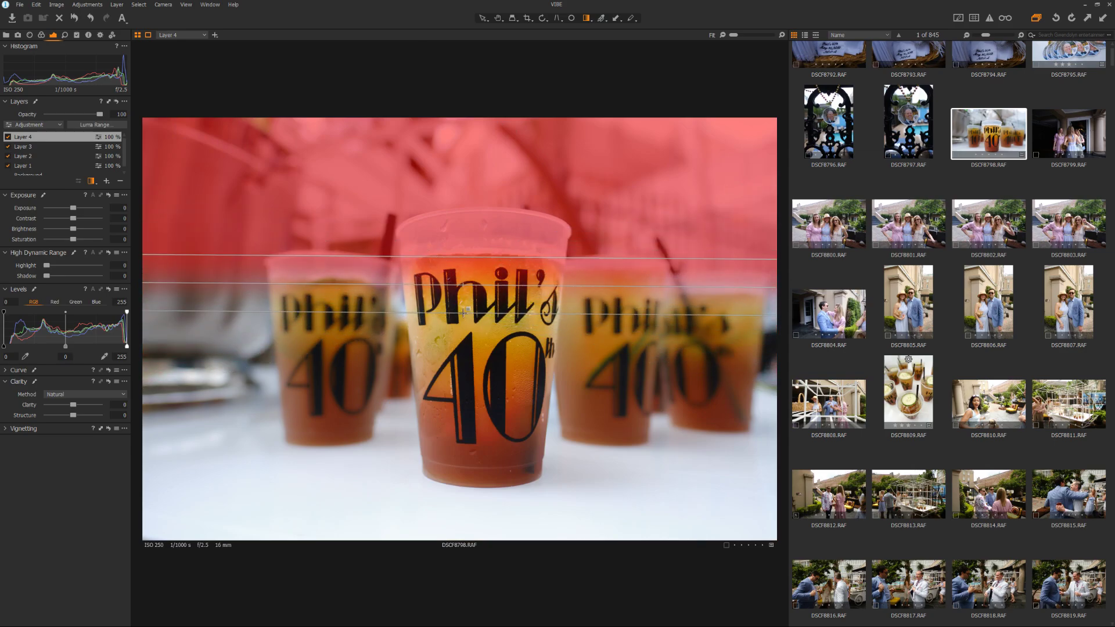
left_click_drag(482, 221, 459, 331)
left_click_drag(453, 372, 468, 250)
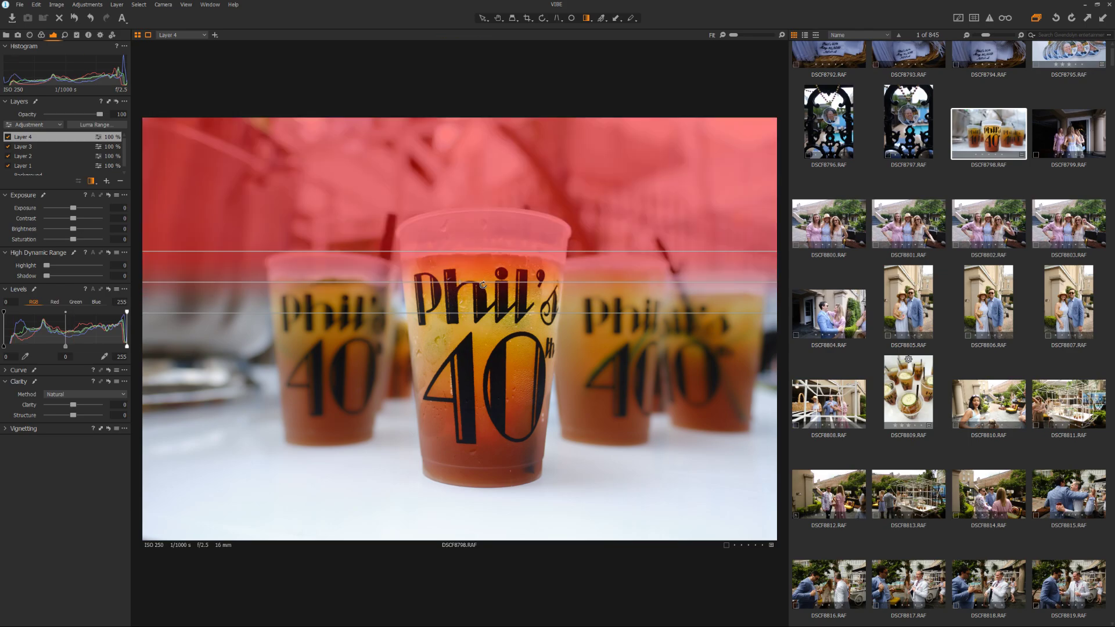
left_click_drag(485, 288, 483, 240)
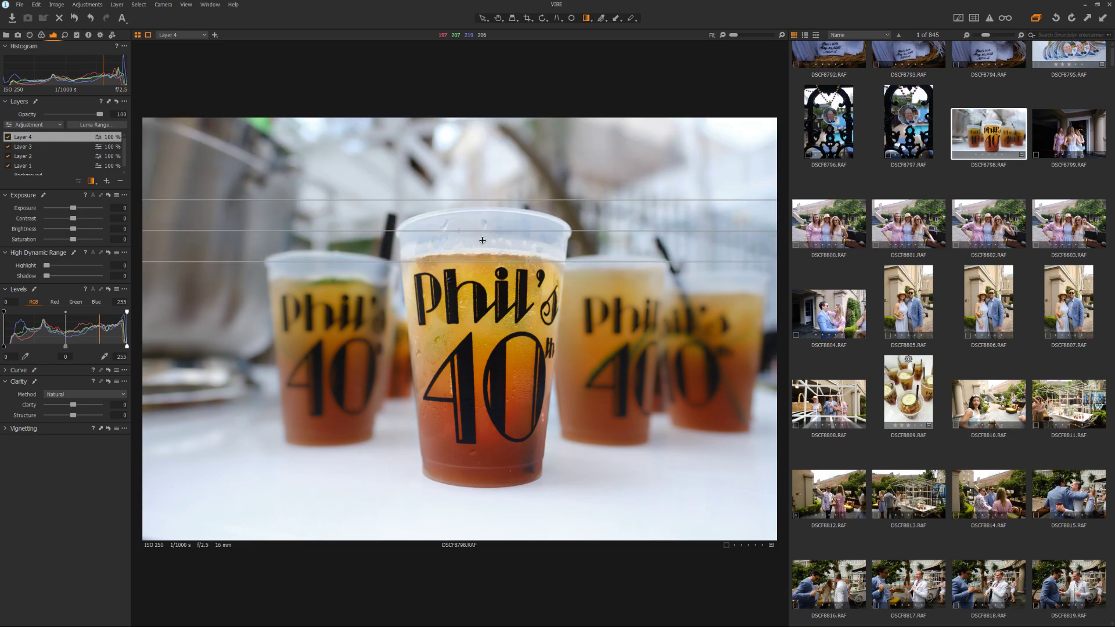
Set Layer 4's Highlight to 81, Brightness to -21 and Saturation to -56
left_click(64, 240)
left_click(76, 267)
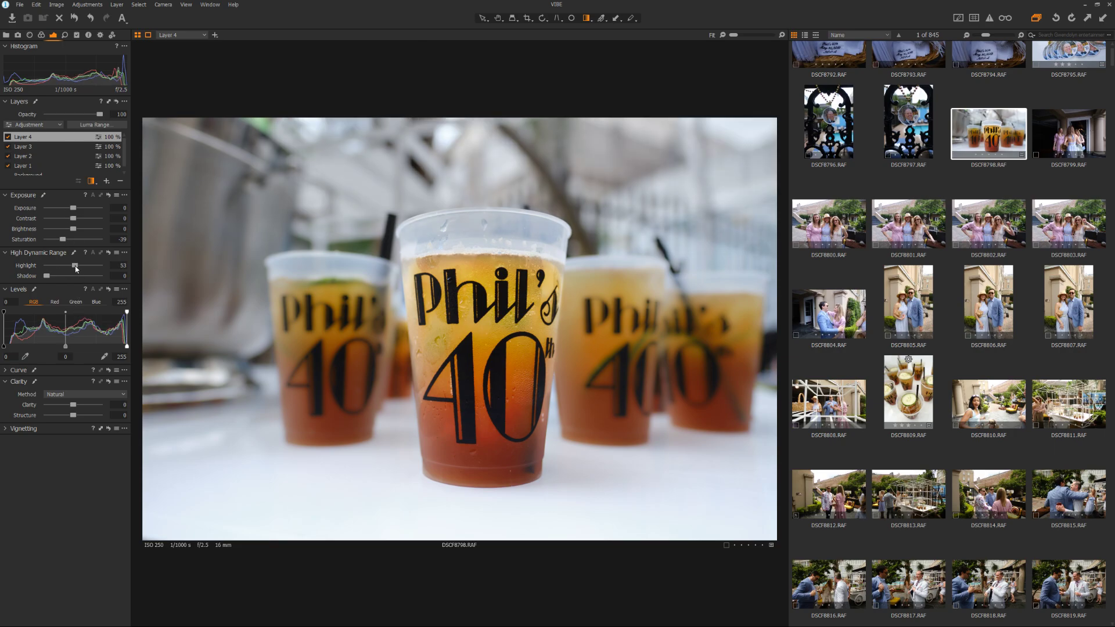
left_click_drag(76, 266, 90, 266)
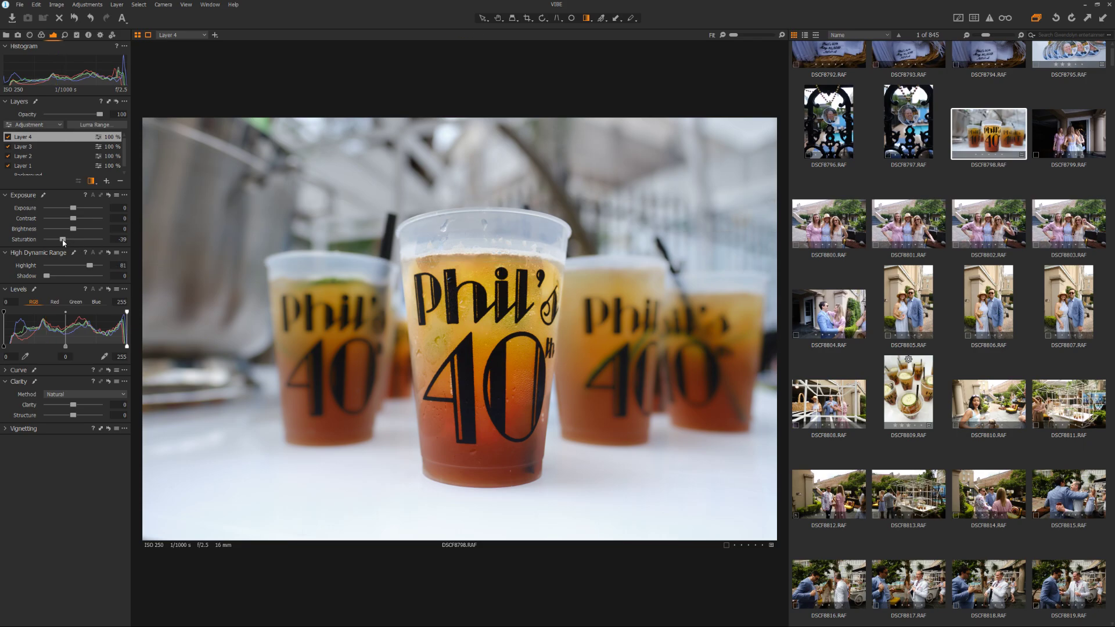
left_click_drag(73, 228, 61, 231)
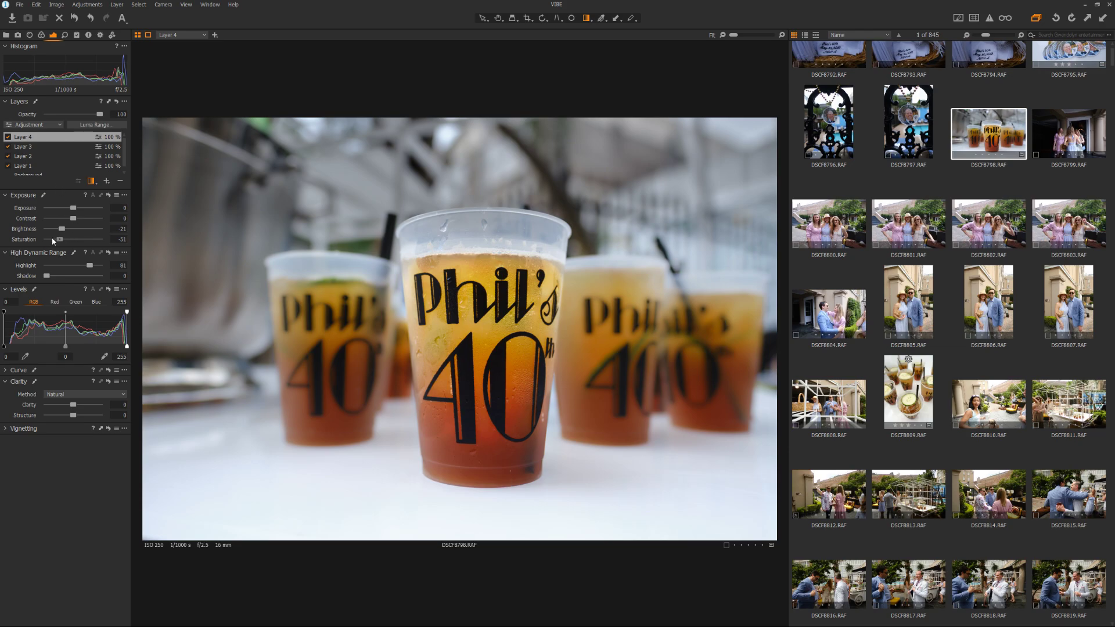
left_click_drag(52, 238, 27, 239)
left_click_drag(47, 240, 60, 244)
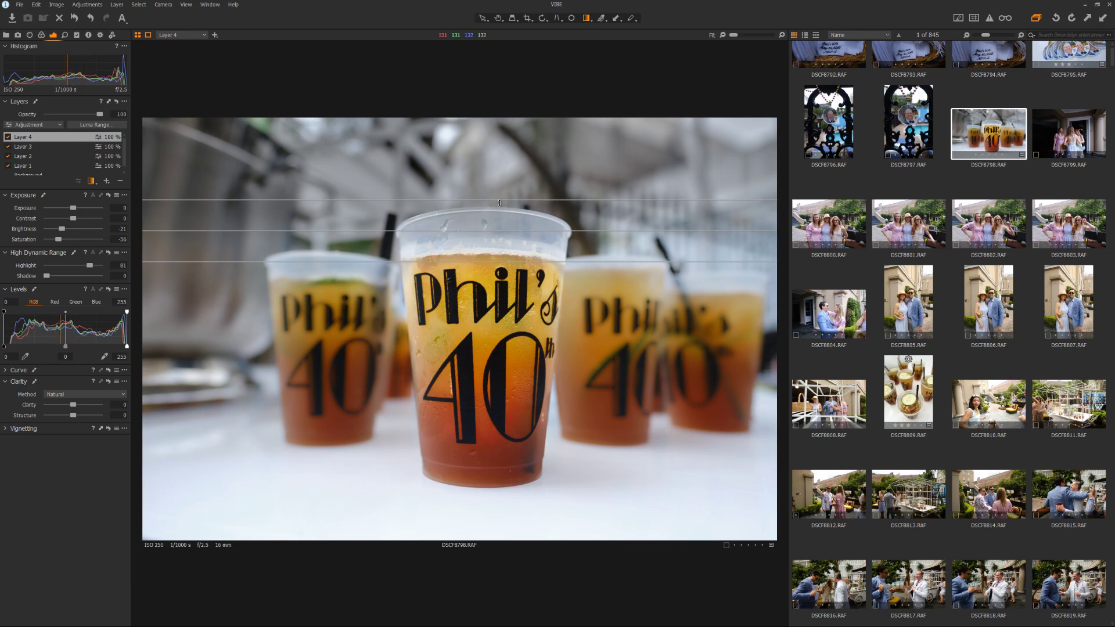
Move Layer 4's linear gradient mask lower and adjust its top edge to cover the background above the cup rims
left_click_drag(500, 216, 498, 228)
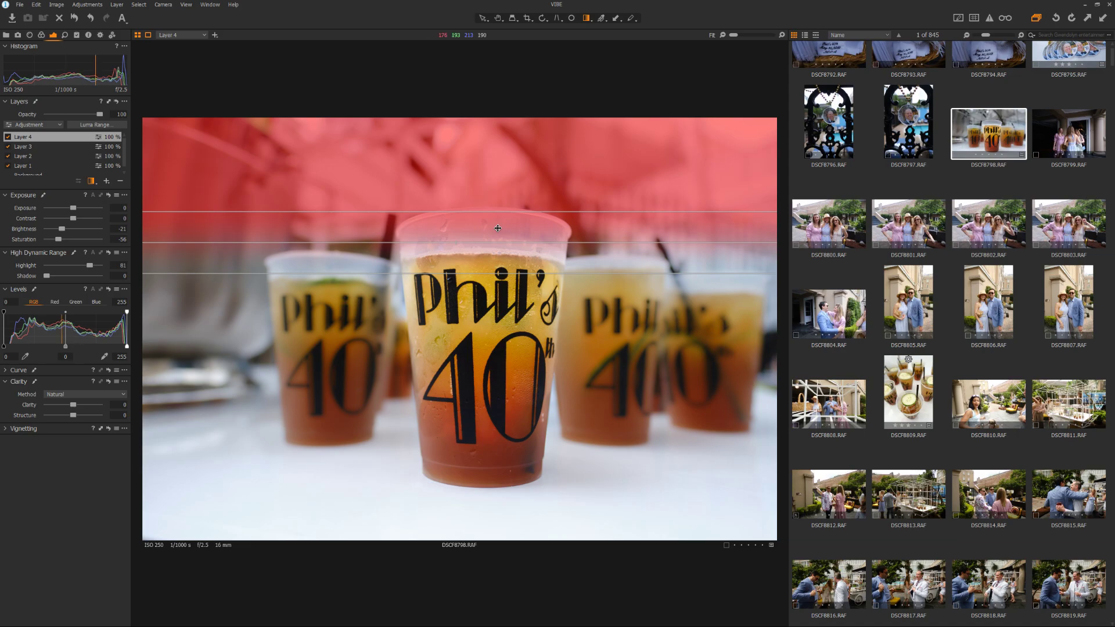
key("m")
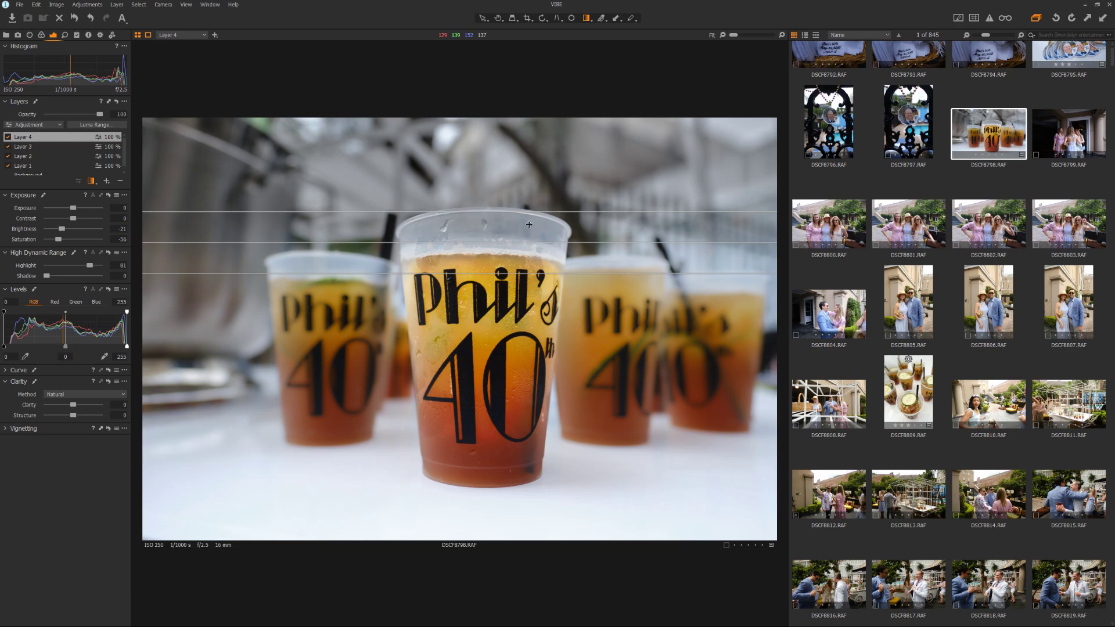
mouse_move(528, 212)
left_mouse_down()
mouse_move(529, 198)
mouse_move(527, 210)
left_mouse_up()
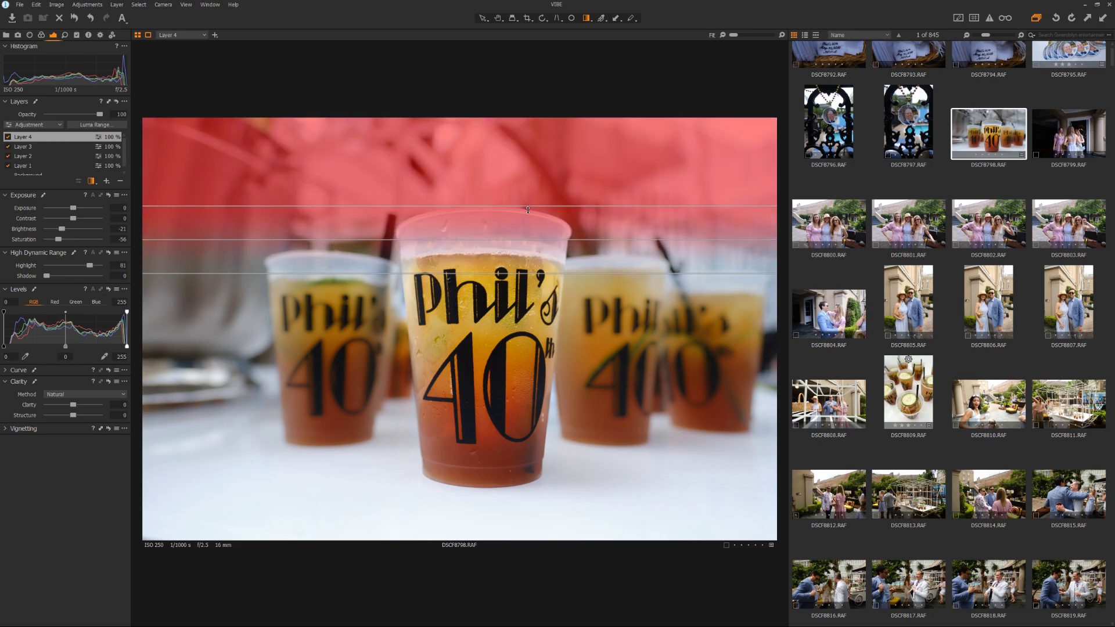
Rasterize Layer 4's mask and brush the area right of the central cup into it
left_click(586, 18)
left_click(562, 25)
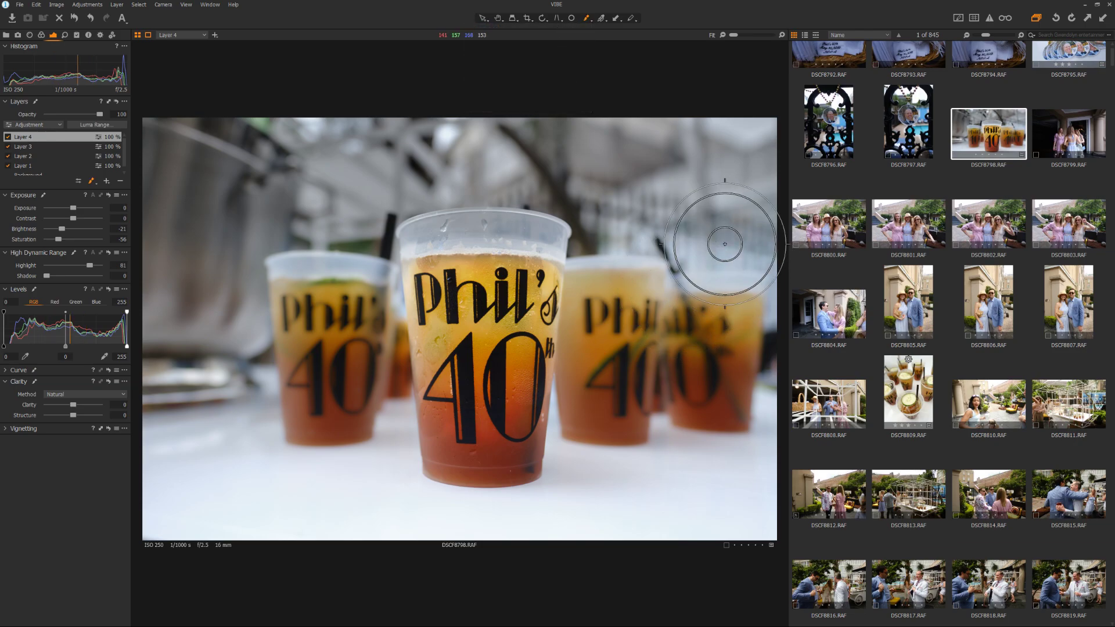
left_click(684, 246)
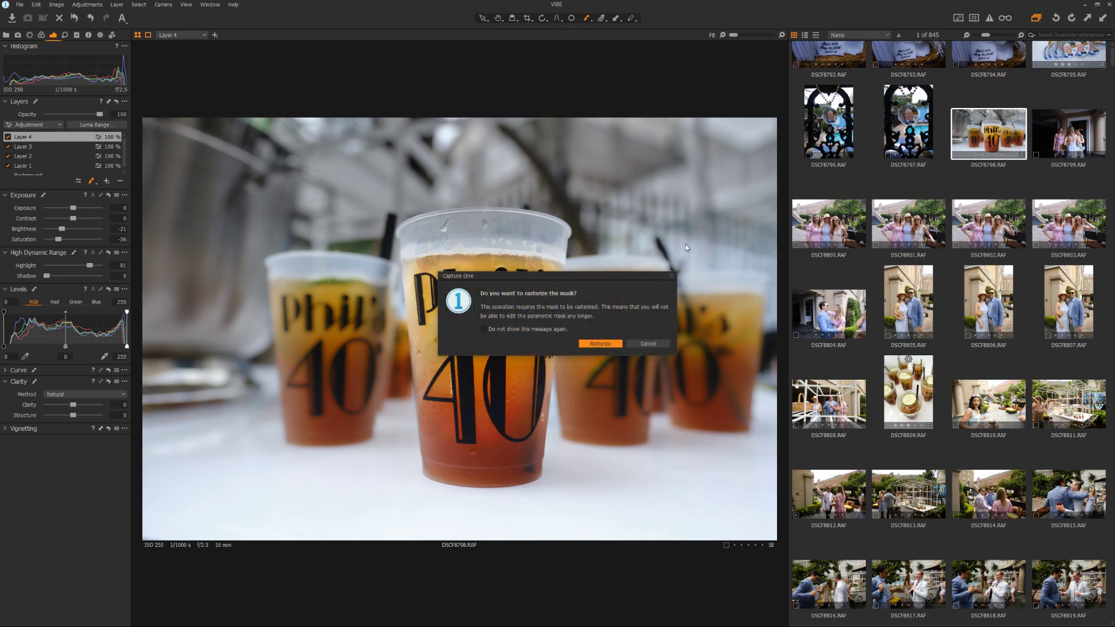
left_click(601, 344)
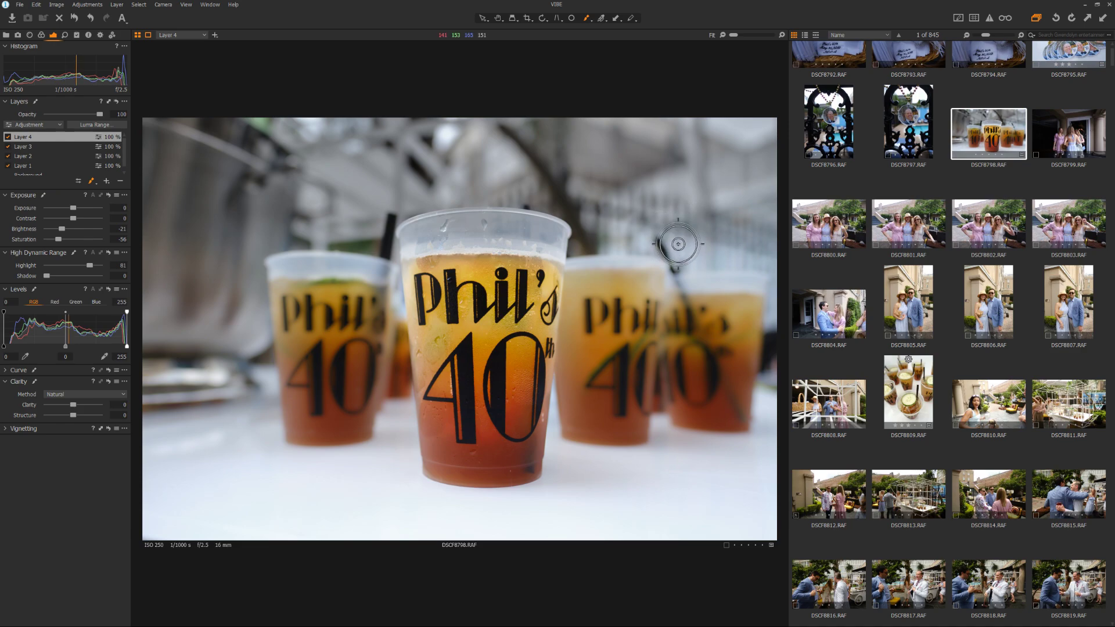
key("m")
mouse_move(733, 253)
left_mouse_down()
mouse_move(762, 264)
mouse_move(758, 232)
mouse_move(625, 238)
left_mouse_up()
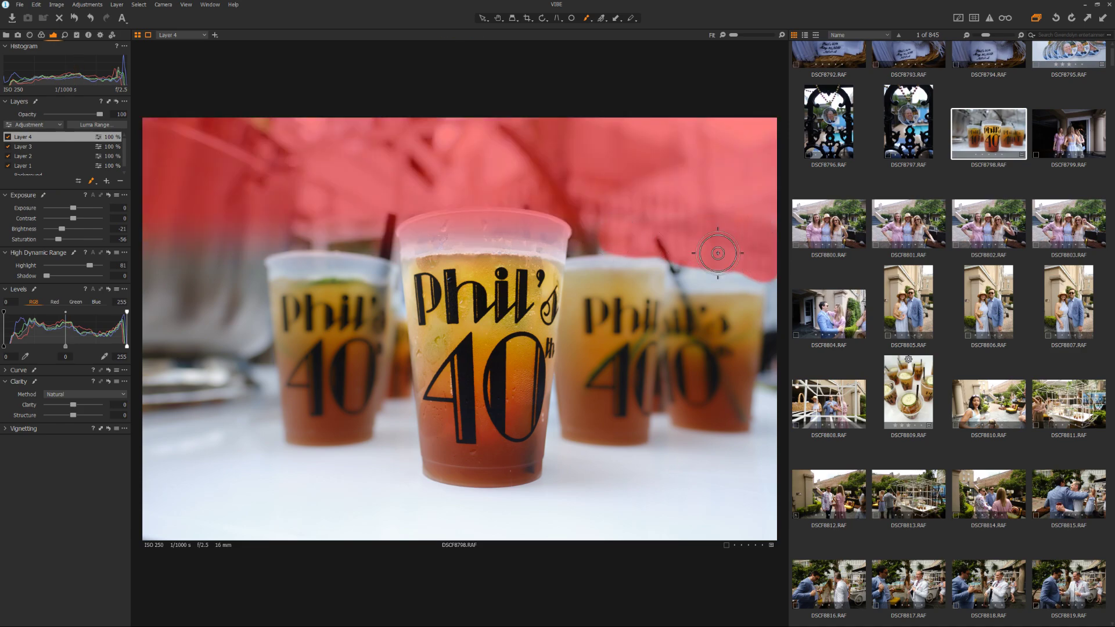
key("m")
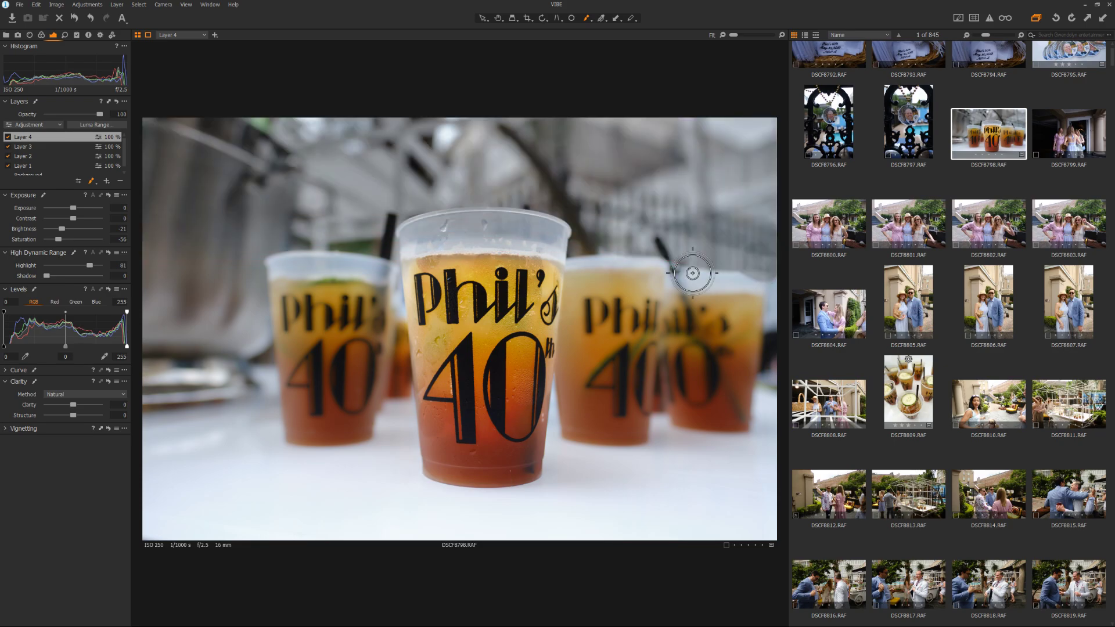
key("m")
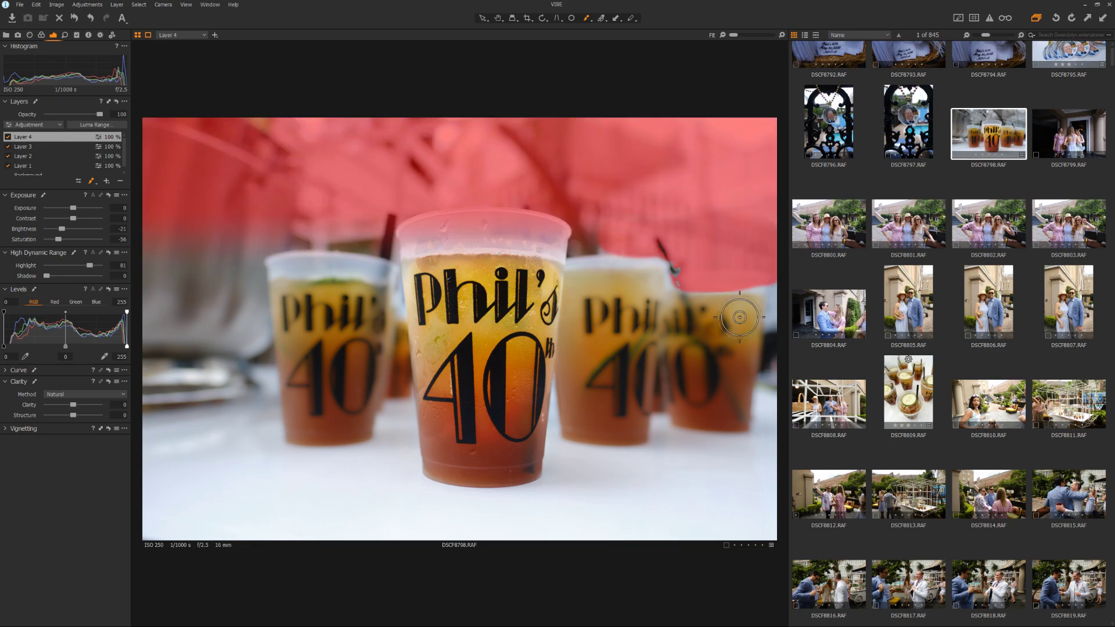
key("m")
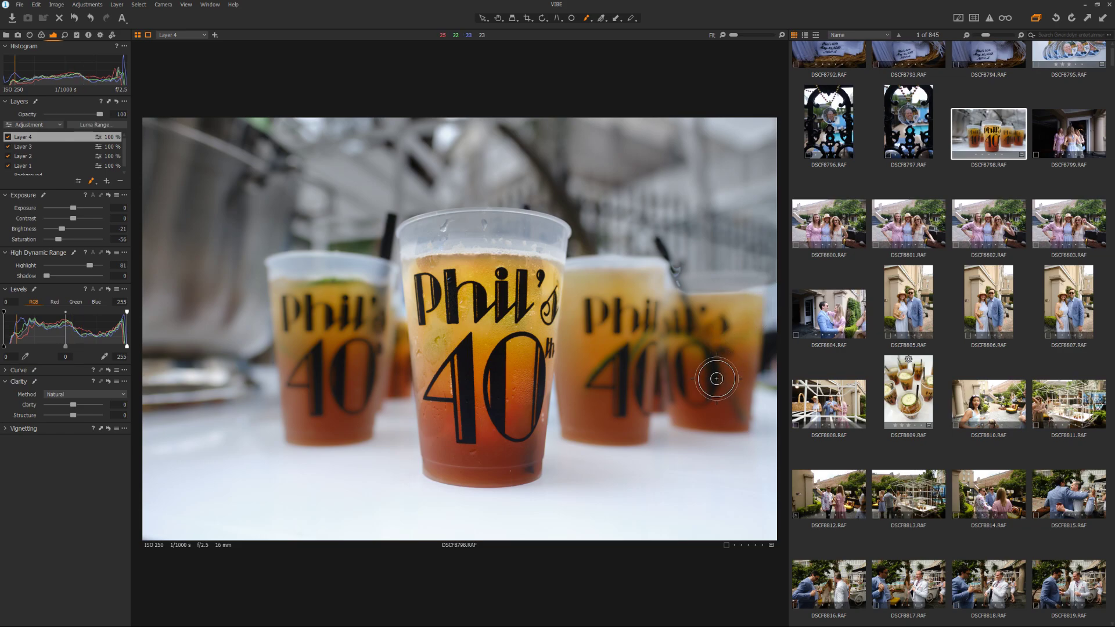
Erase Layer 4's mask from the right cup's rim, comparing with the mask overlay on and off
left_click(587, 20)
left_click(545, 38)
left_click_drag(681, 289, 716, 295)
left_click_drag(693, 291, 758, 286)
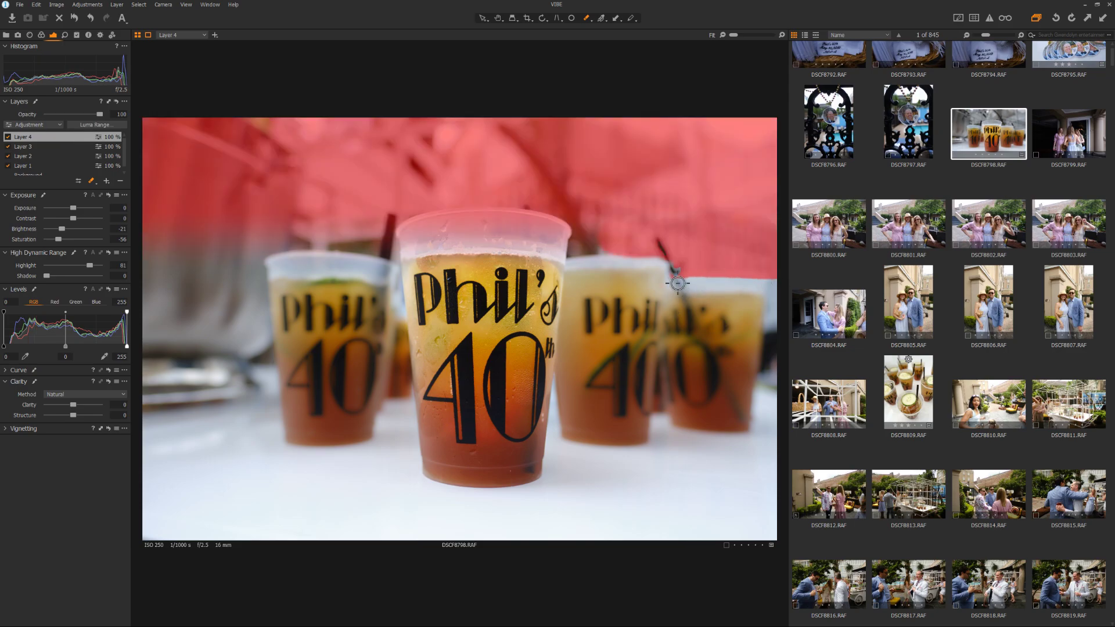
key("m")
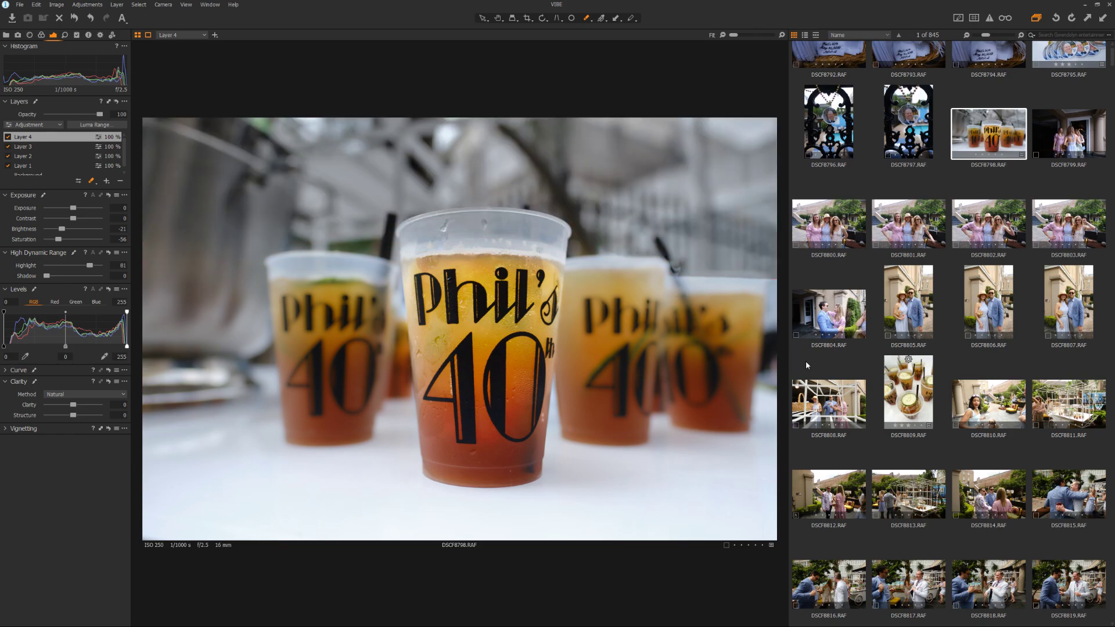
key("m")
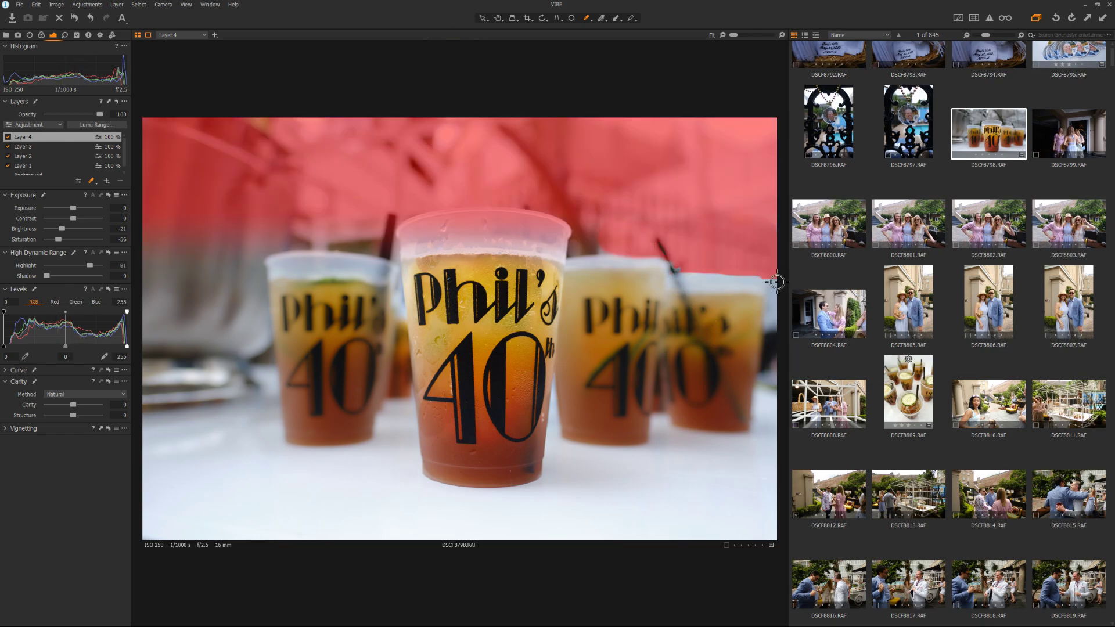
key("m")
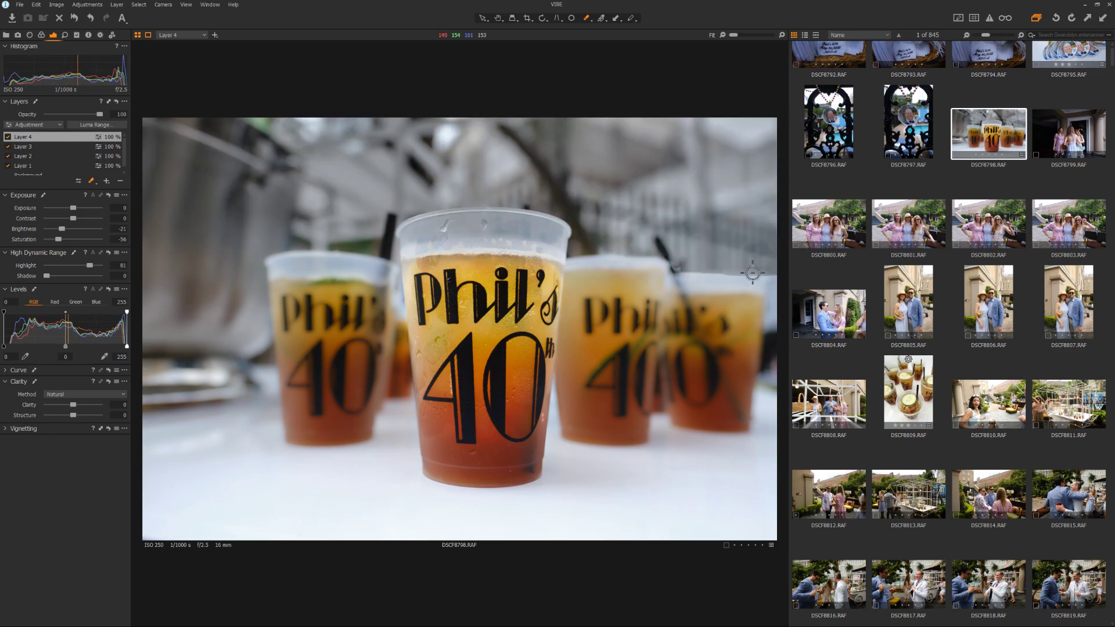
key("m")
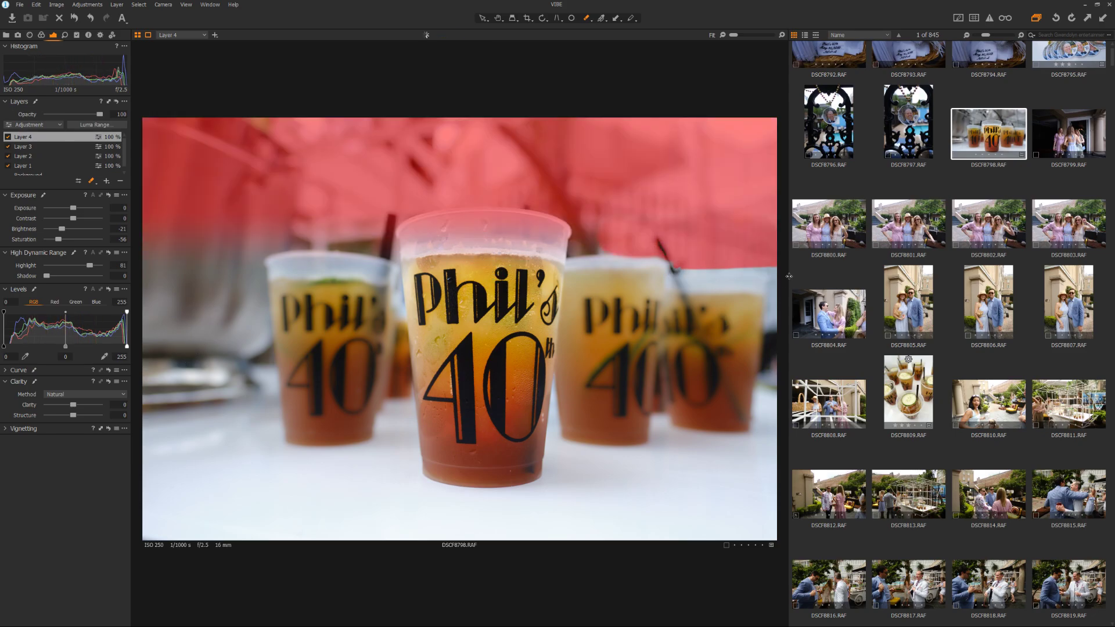
key("m")
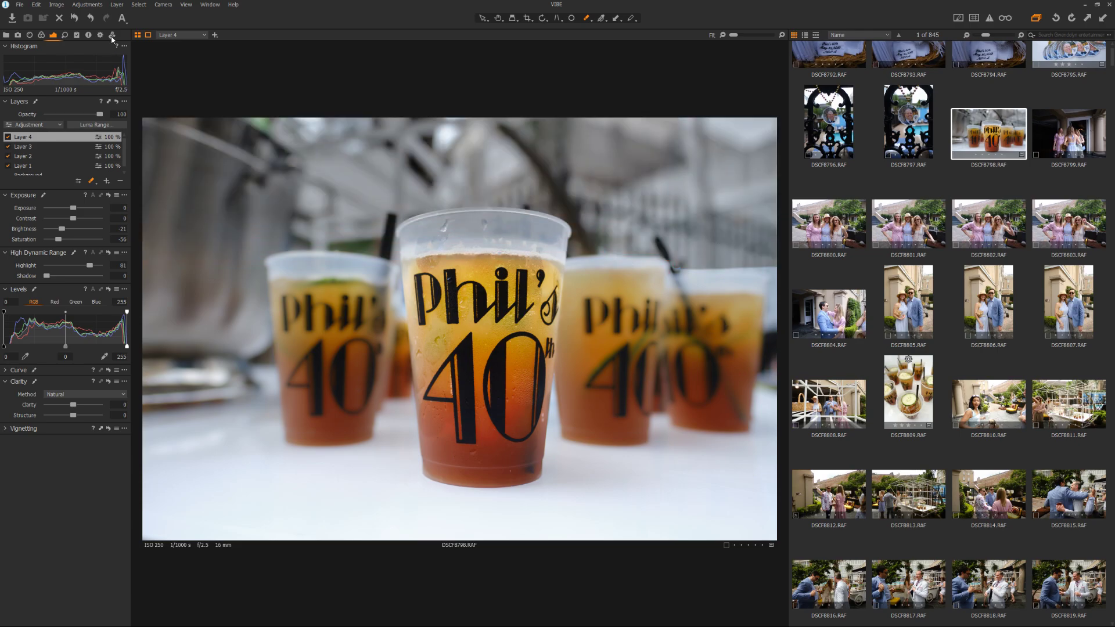
left_click(112, 35)
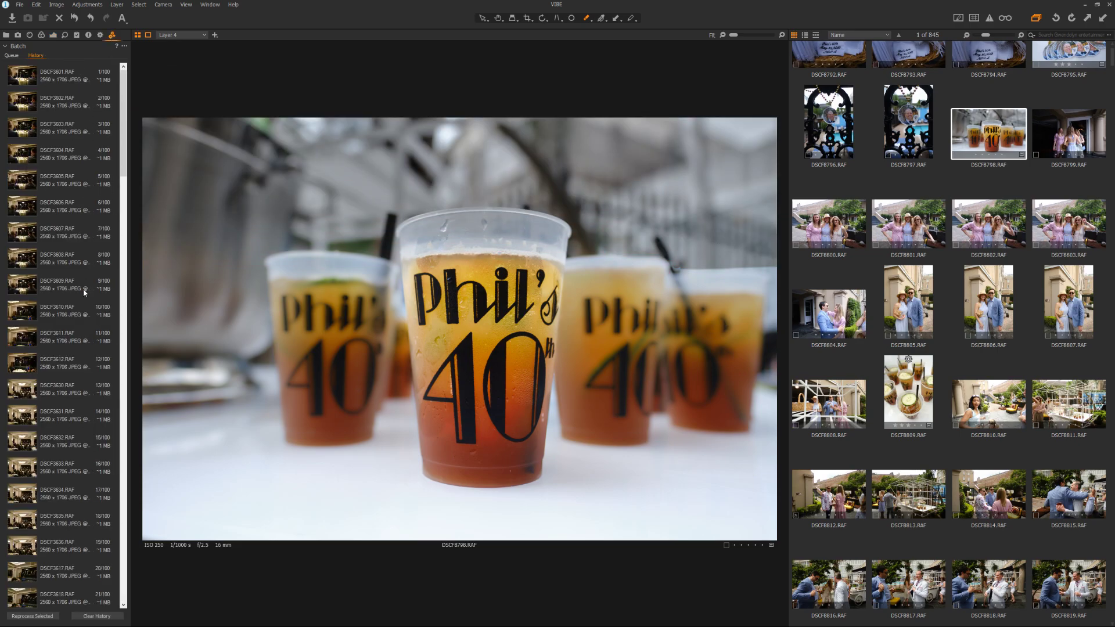
left_click(53, 36)
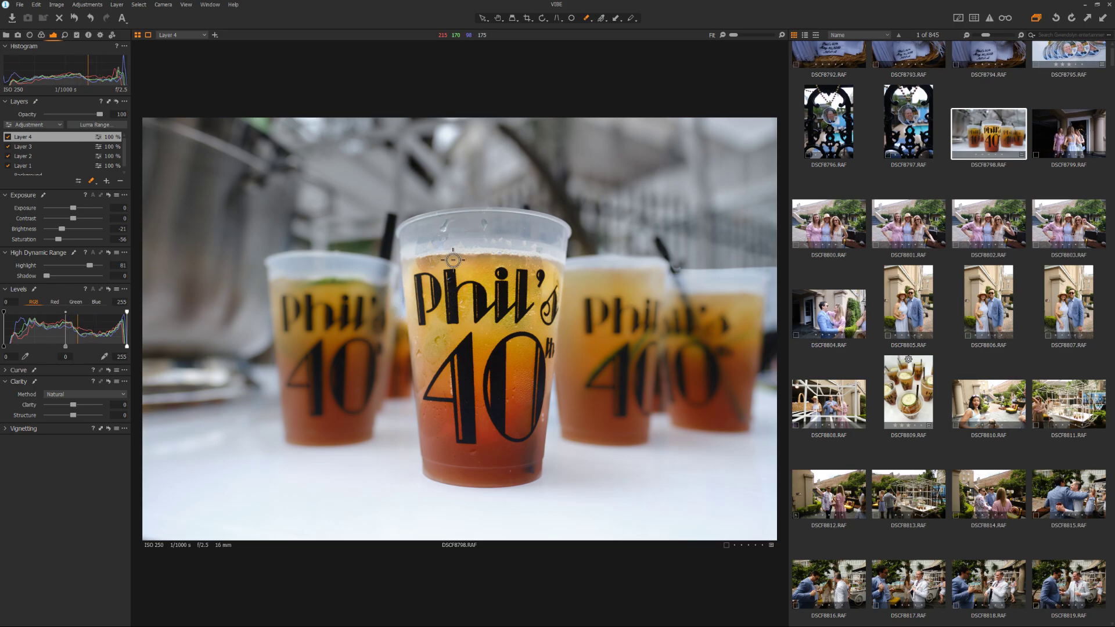
Select Layer 1, confirm its mask covers the centre cup, and raise its saturation from 18 to 25
left_click(205, 35)
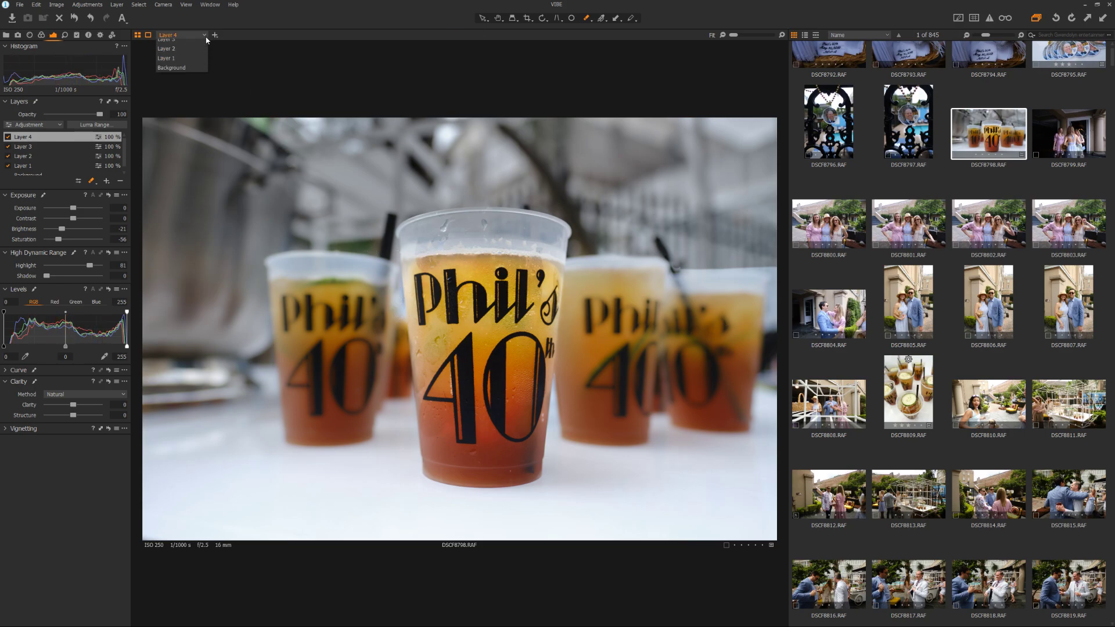
left_click(175, 74)
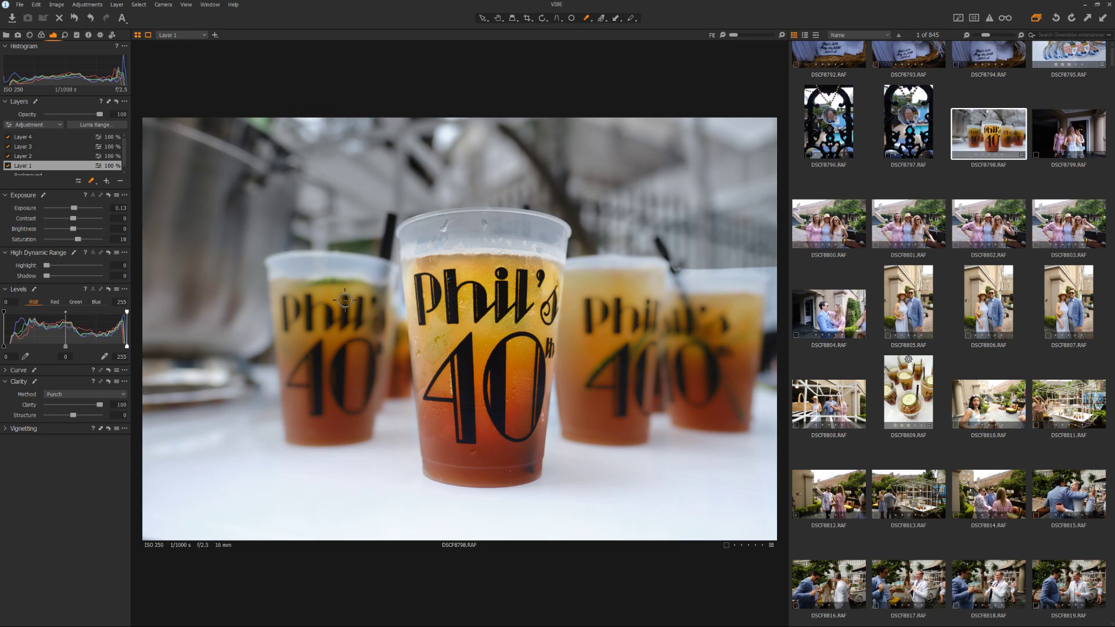
left_click(467, 316)
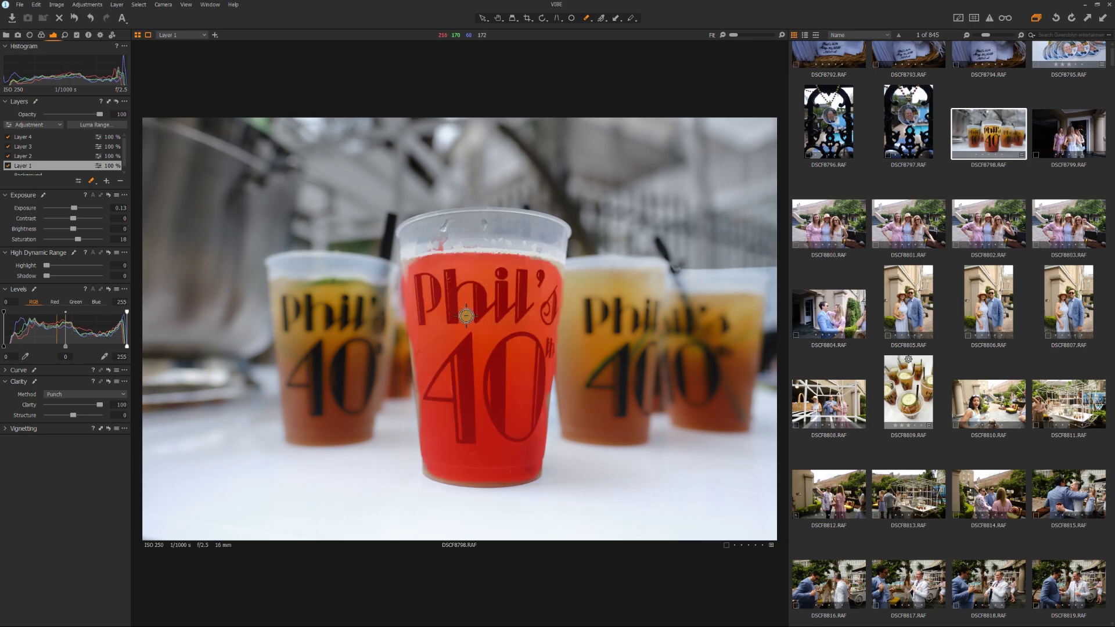
left_click(587, 20)
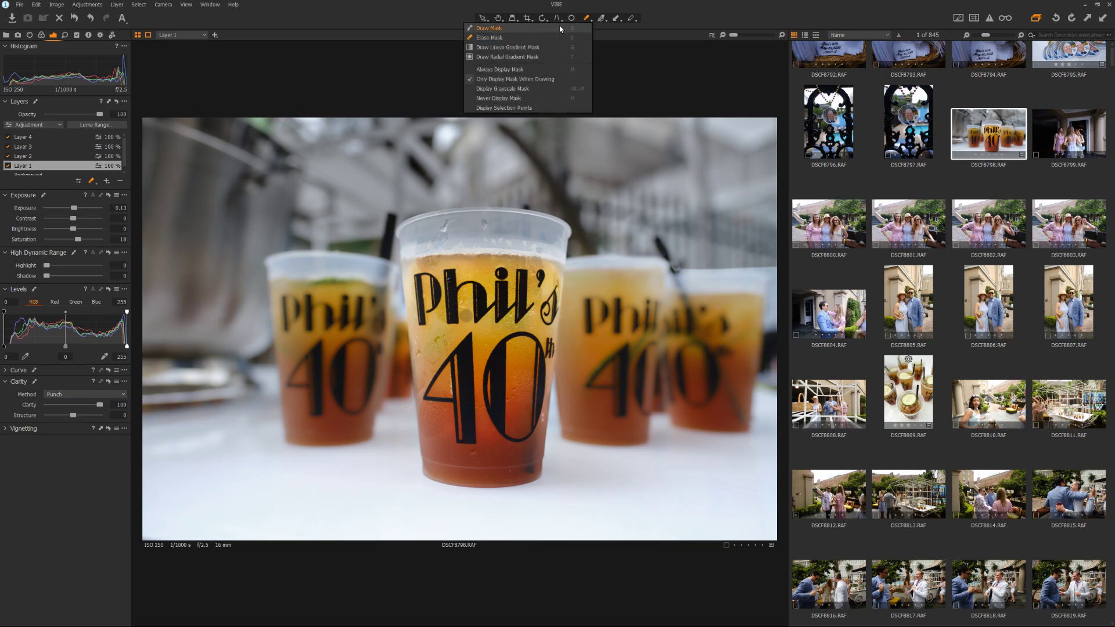
left_click(540, 27)
left_click(464, 320)
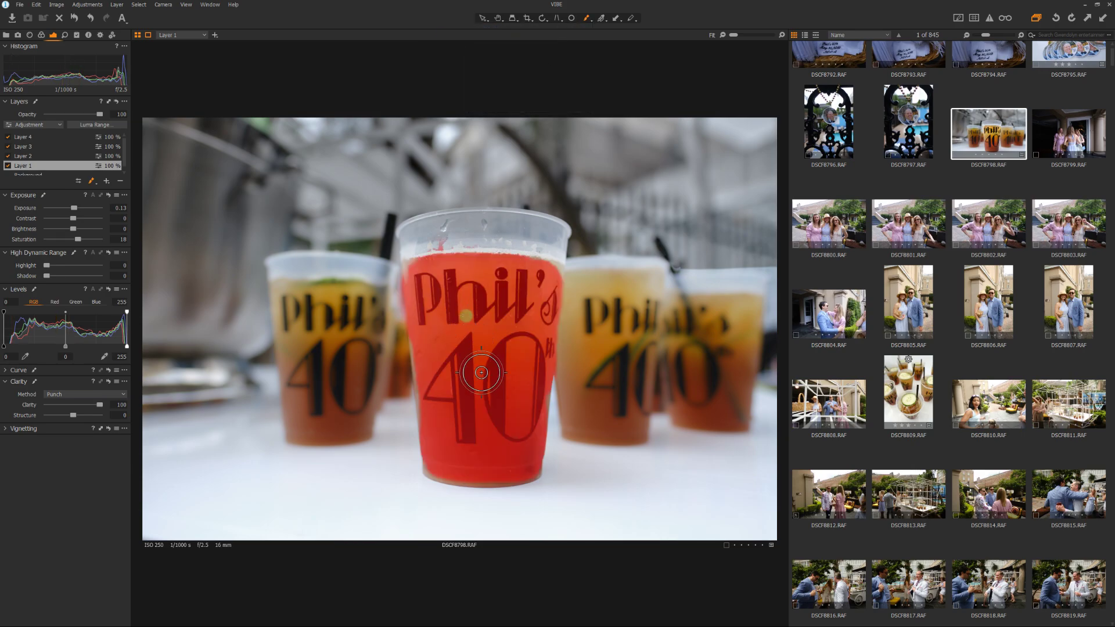
left_click(488, 406)
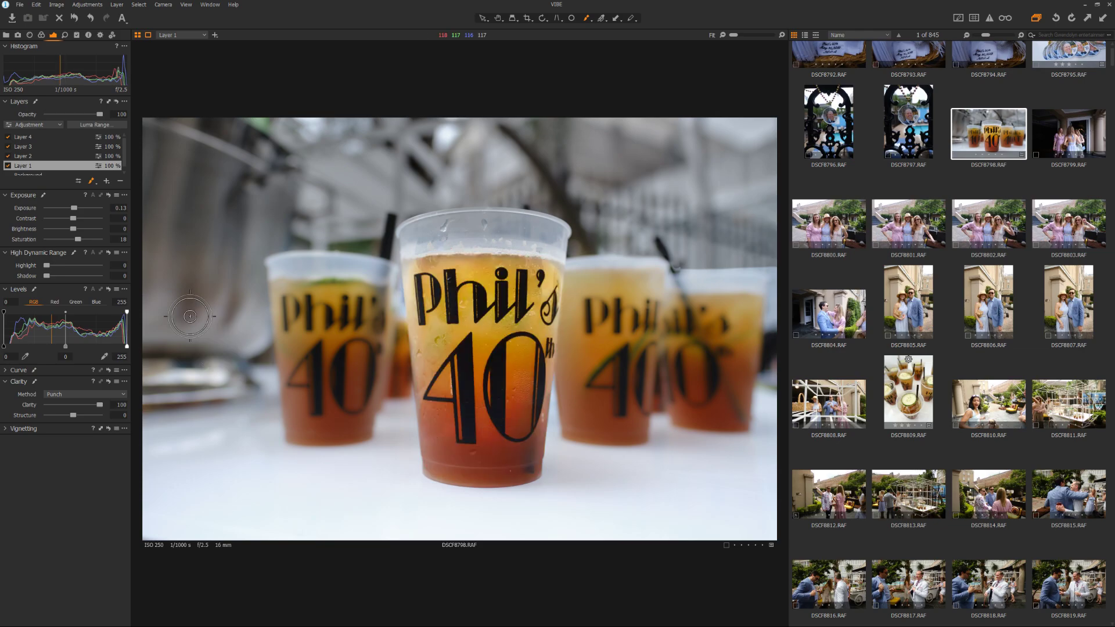
left_click_drag(79, 240, 81, 240)
Raise Layer 1's Kelvin and Tint, then set its Levels black point to 19
left_click(41, 36)
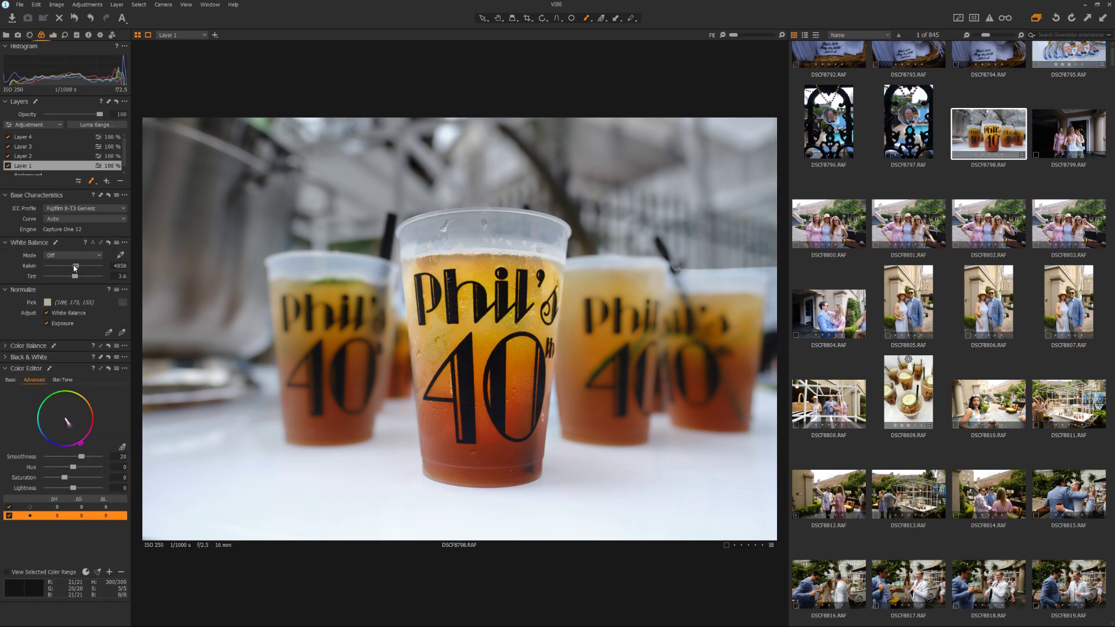
left_click_drag(78, 267, 83, 271)
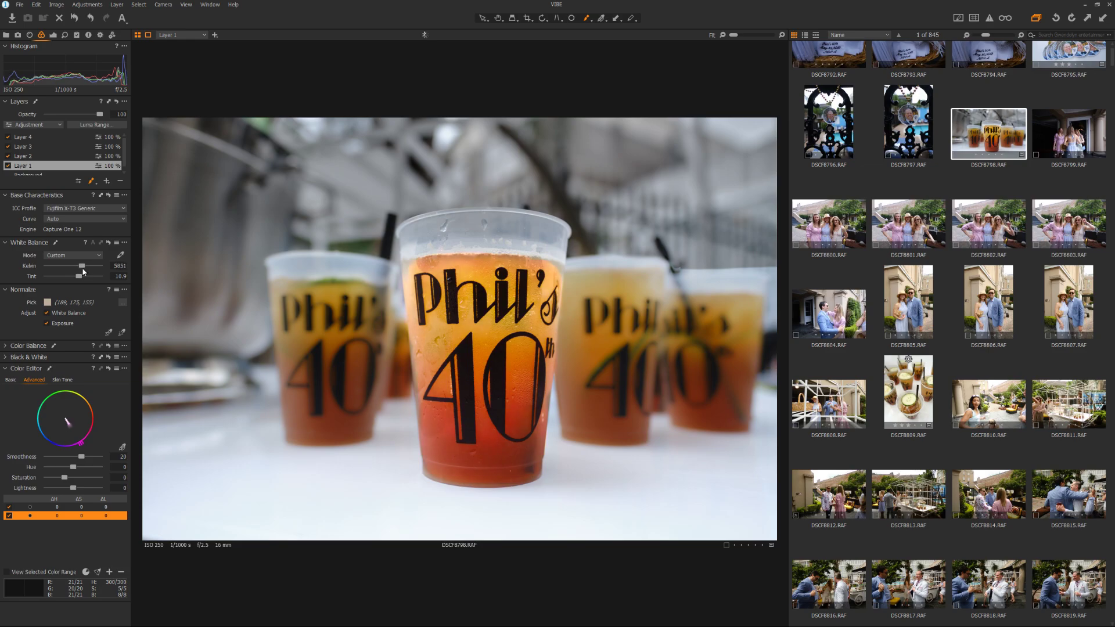
left_click(53, 35)
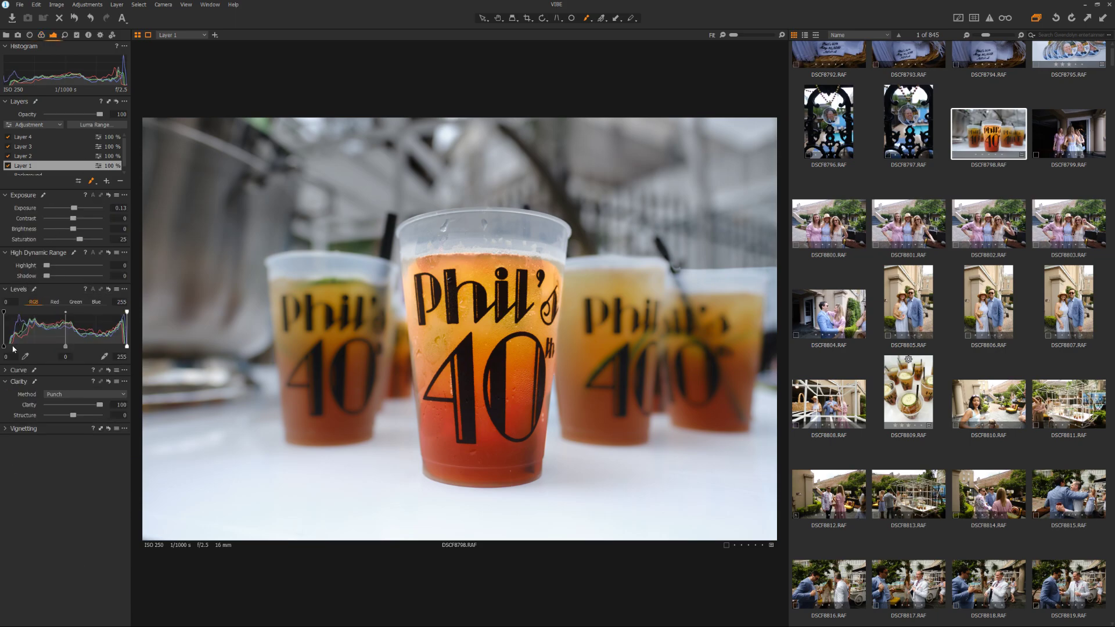
left_click_drag(4, 347, 13, 351)
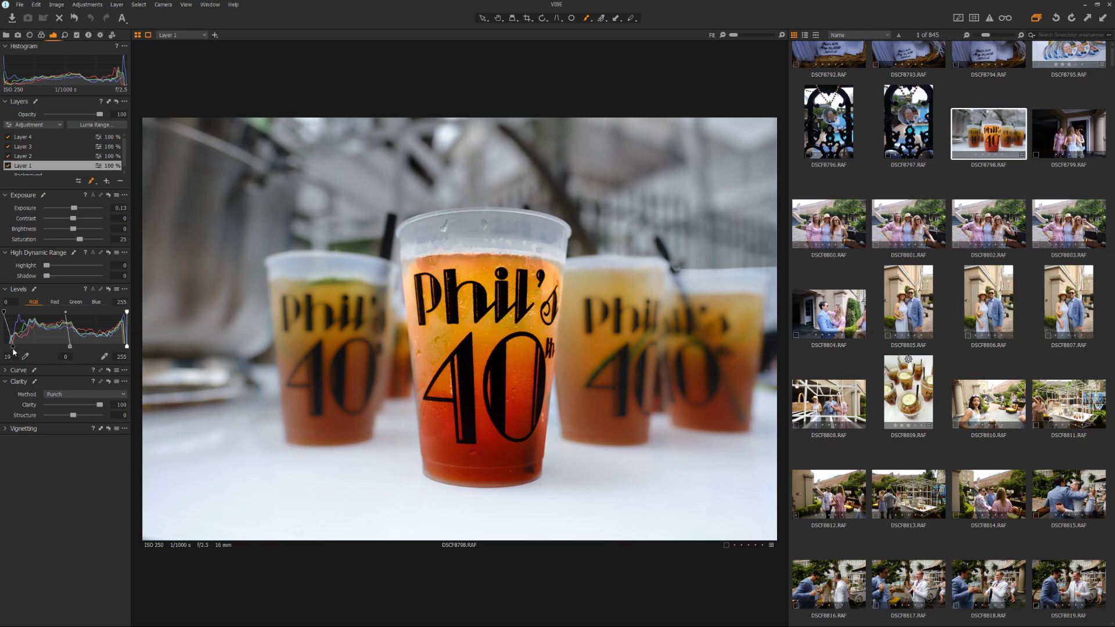
left_click_drag(4, 312, 19, 318)
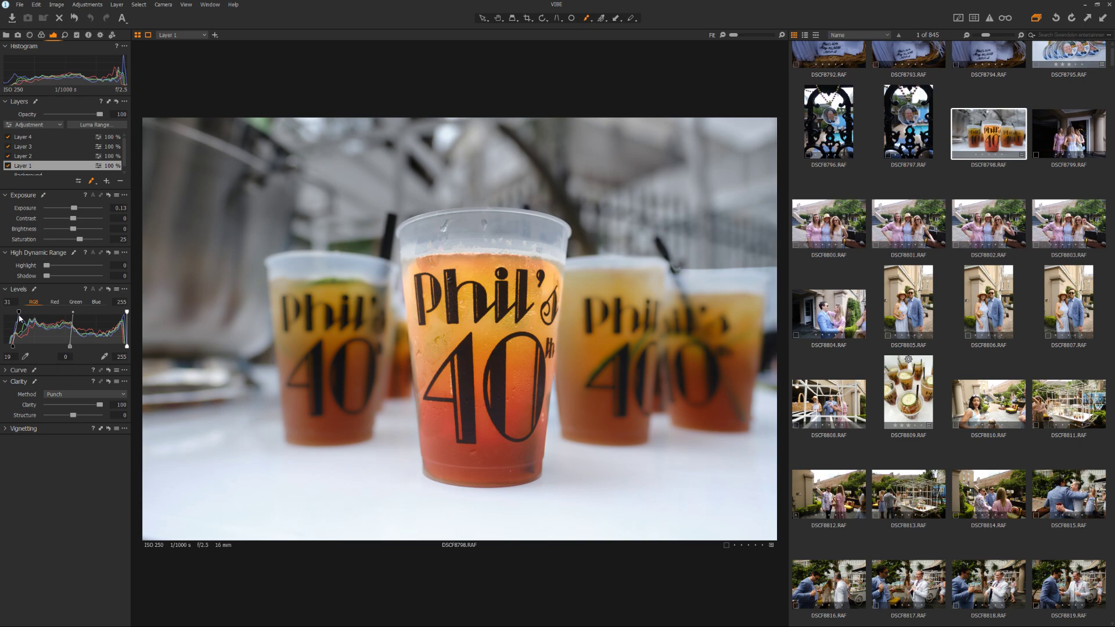
left_click_drag(19, 313, 9, 314)
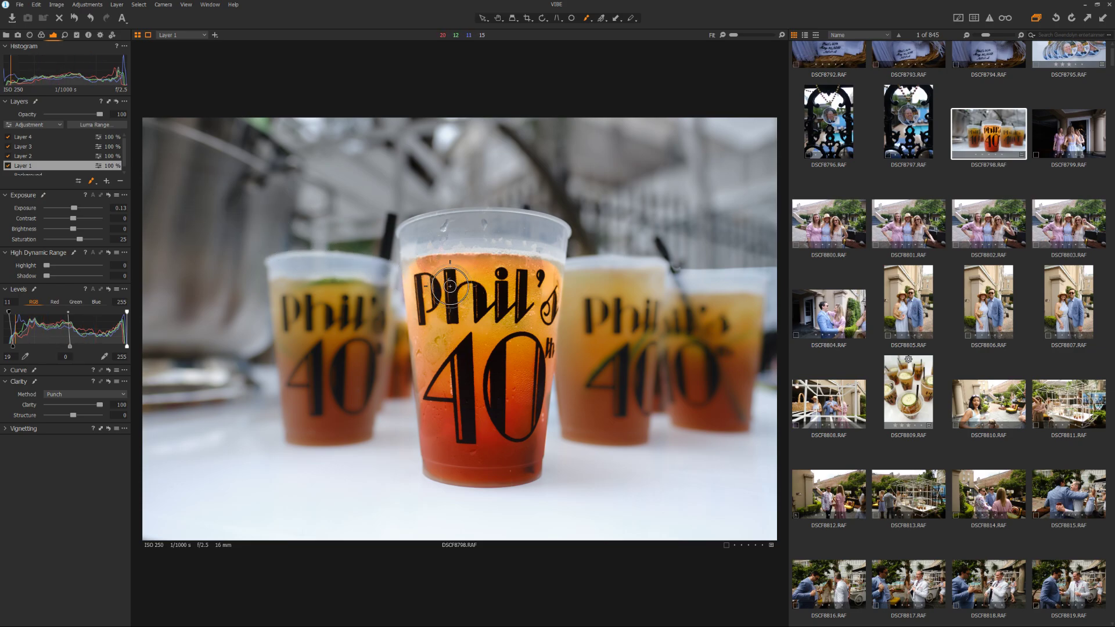
left_click(543, 280)
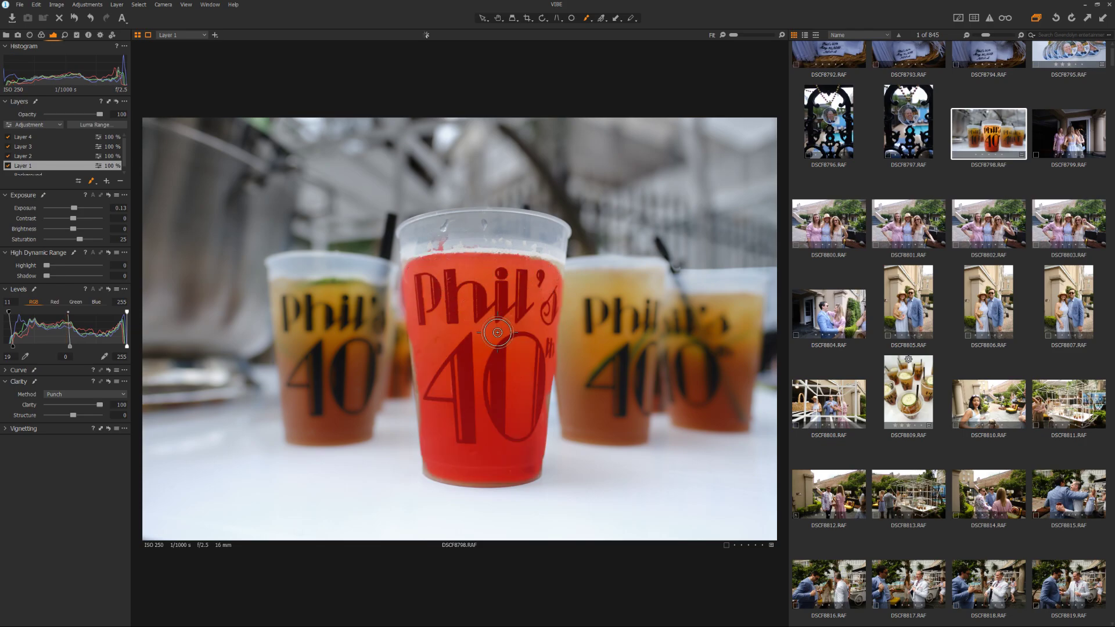
key("m")
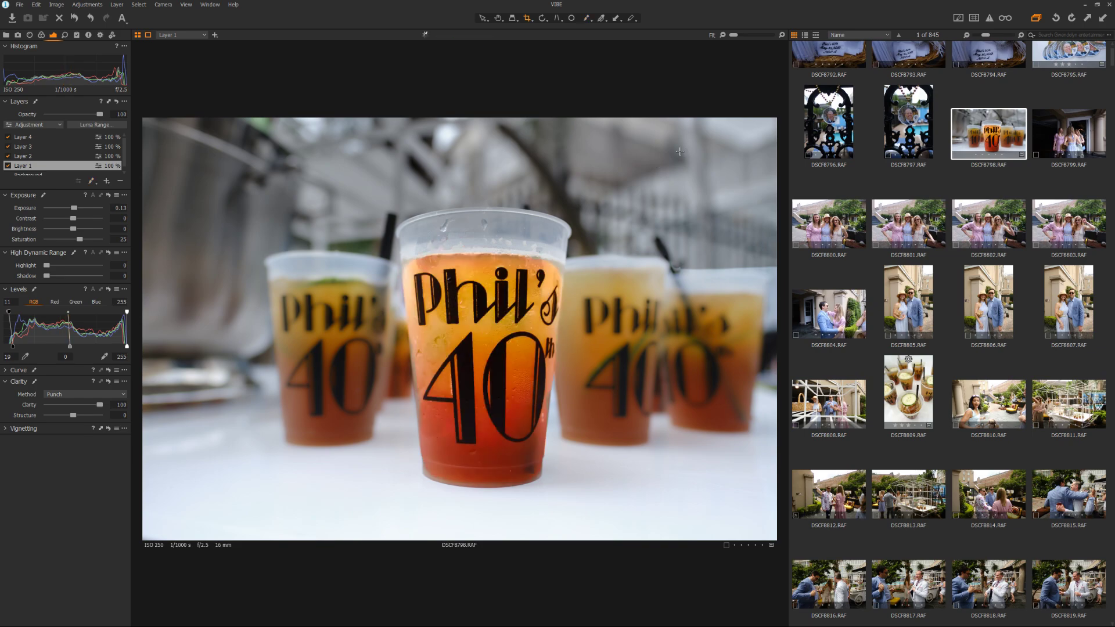
Draw a crop box and tighten it around the three cups, centred on the middle cup
key("c")
left_click_drag(679, 151, 219, 533)
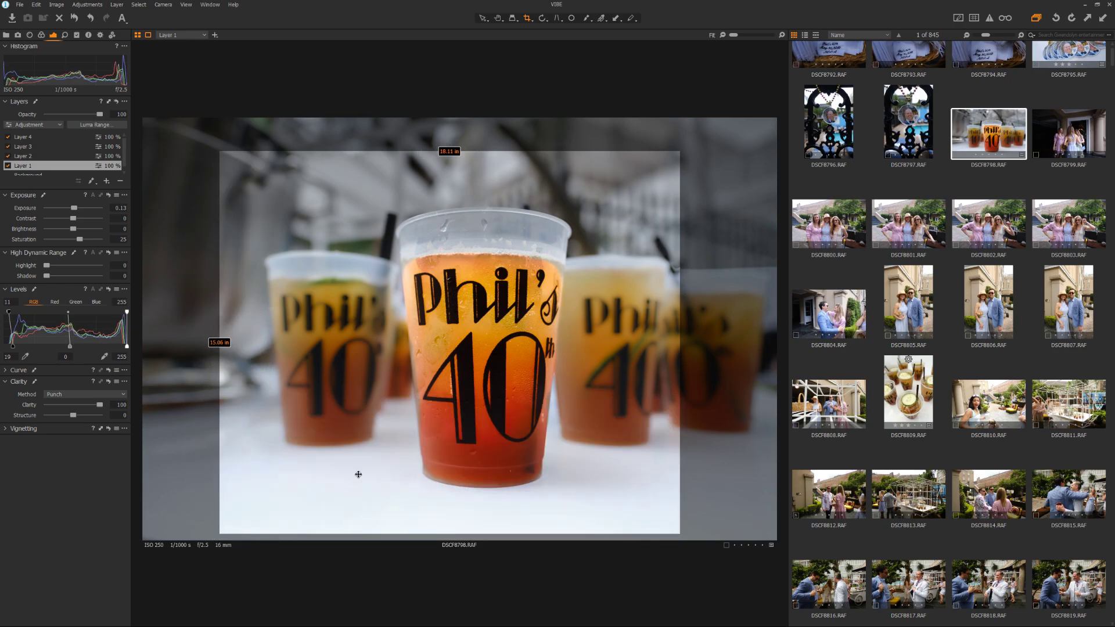
left_click_drag(540, 420, 515, 420)
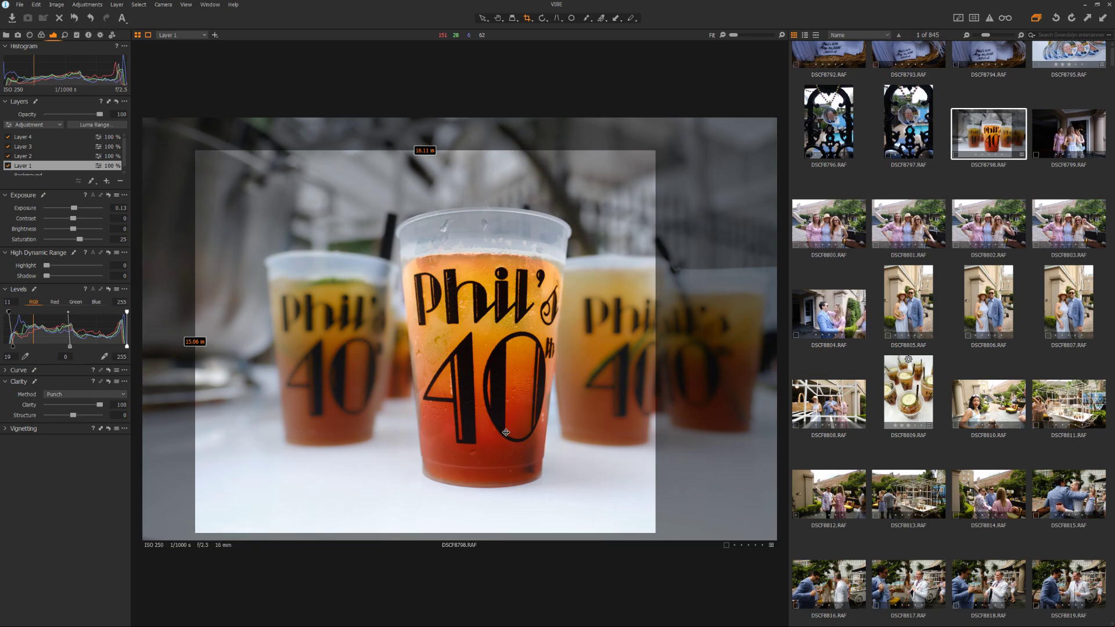
left_click_drag(529, 399, 550, 394)
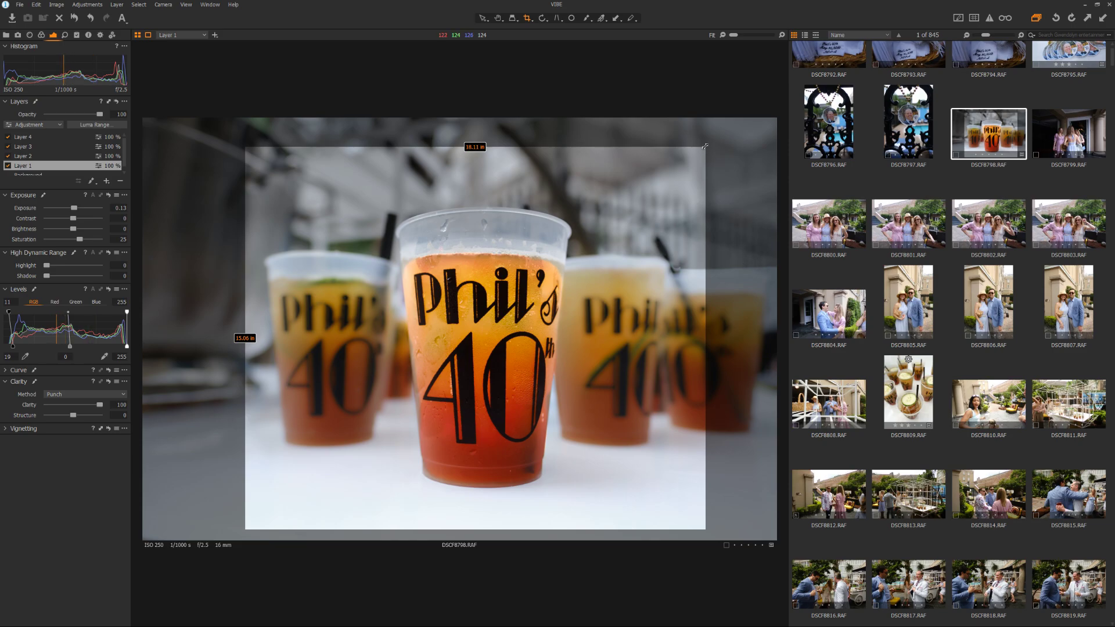
left_click_drag(705, 147, 702, 180)
left_click_drag(576, 318, 575, 295)
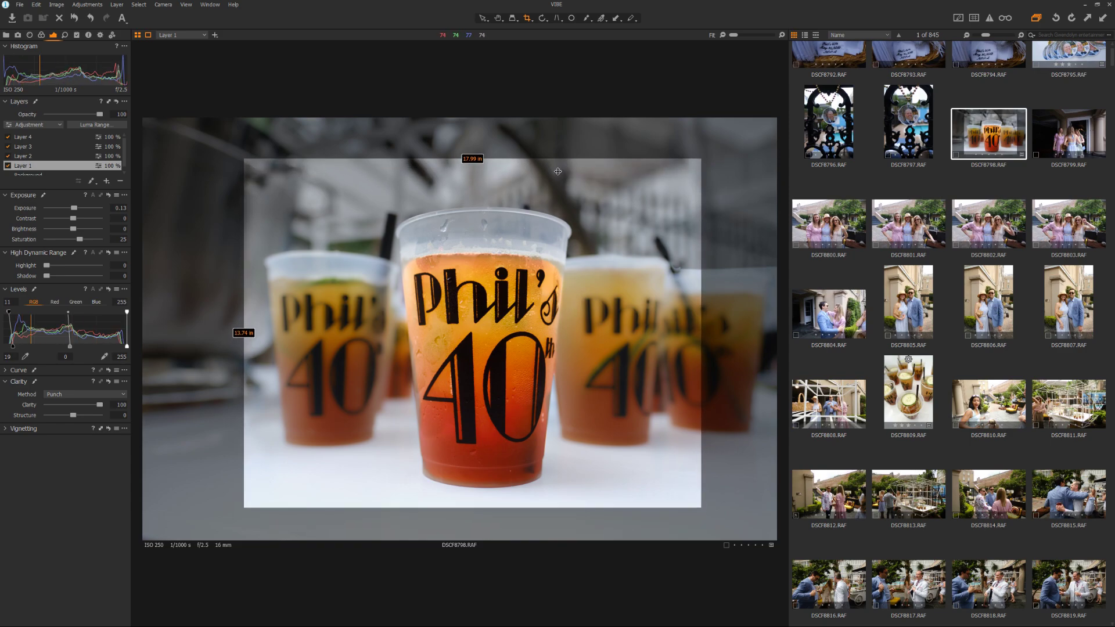
Rotate the photo slightly within the crop and nudge the crop to a final 16.94 × 12.19 in framing
left_click(528, 19)
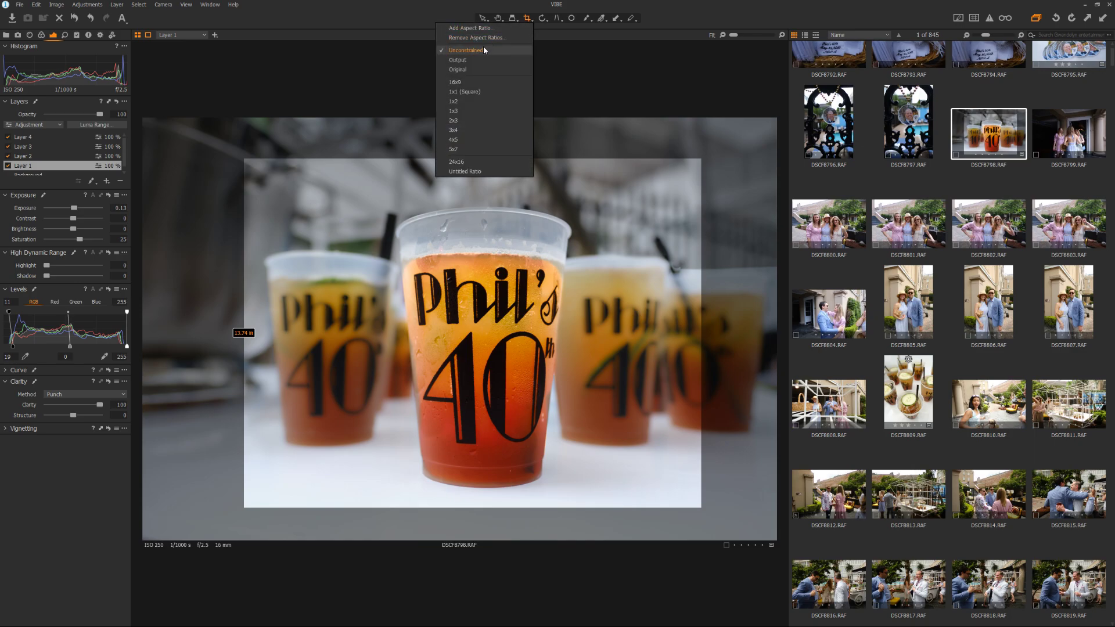
left_click(469, 150)
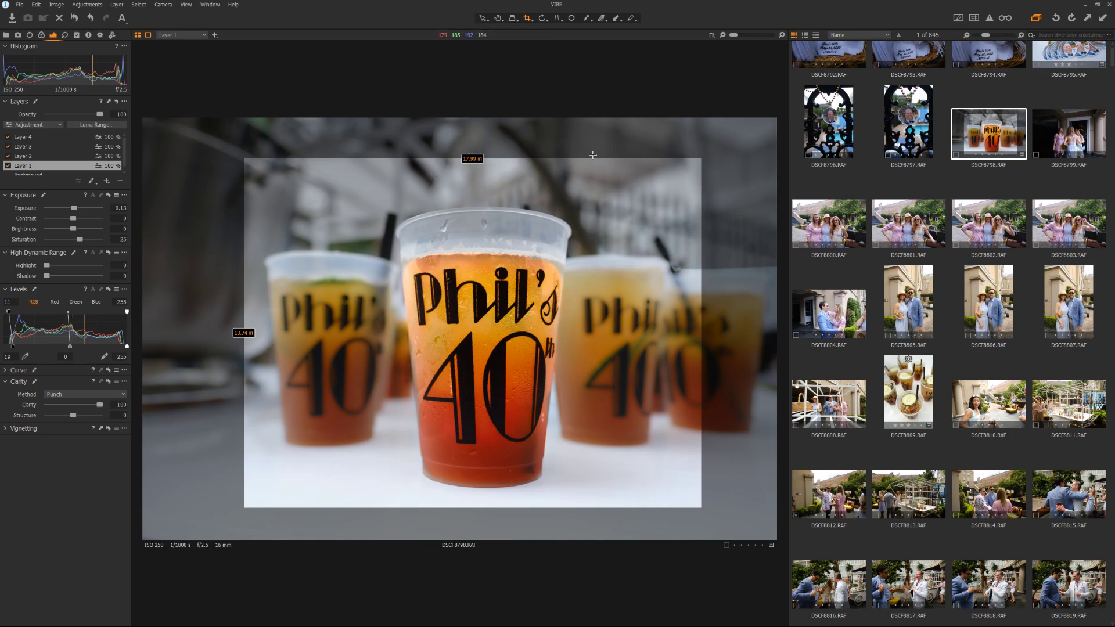
left_click_drag(719, 144, 662, 200)
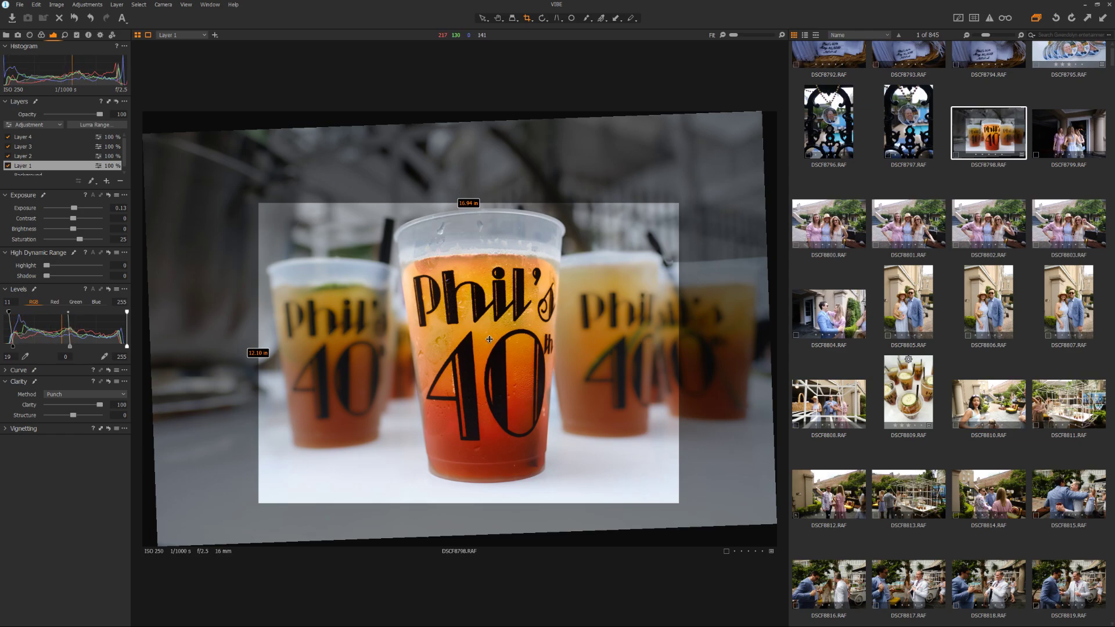
left_click_drag(498, 340, 494, 329)
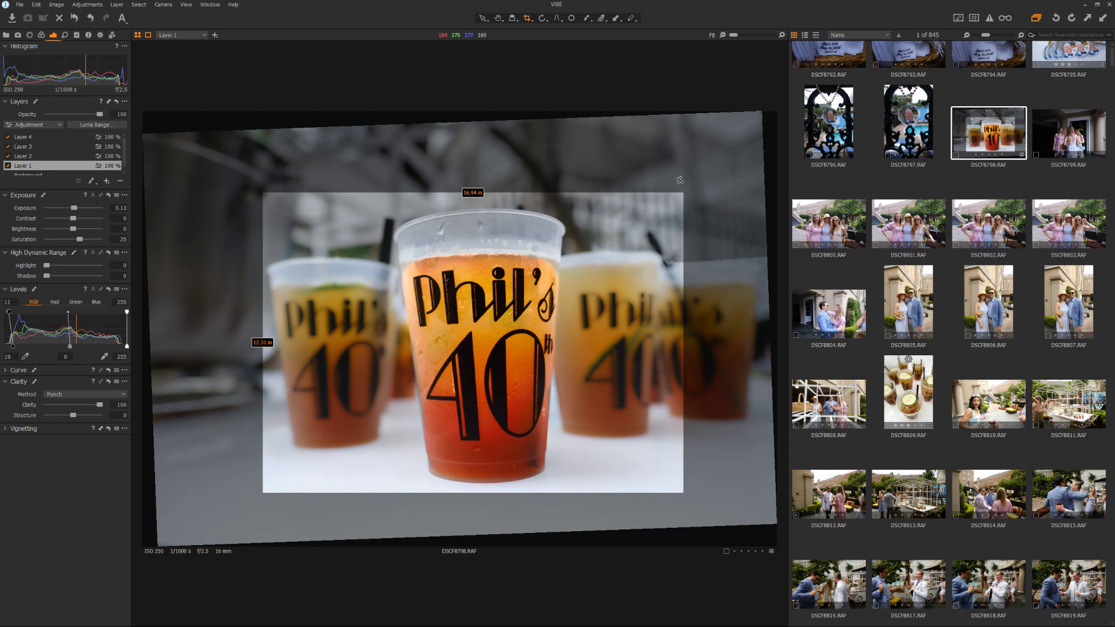
Switch the cup crop to Unconstrained, tighten it around the middle cup, and apply it
left_click_drag(484, 302, 477, 306)
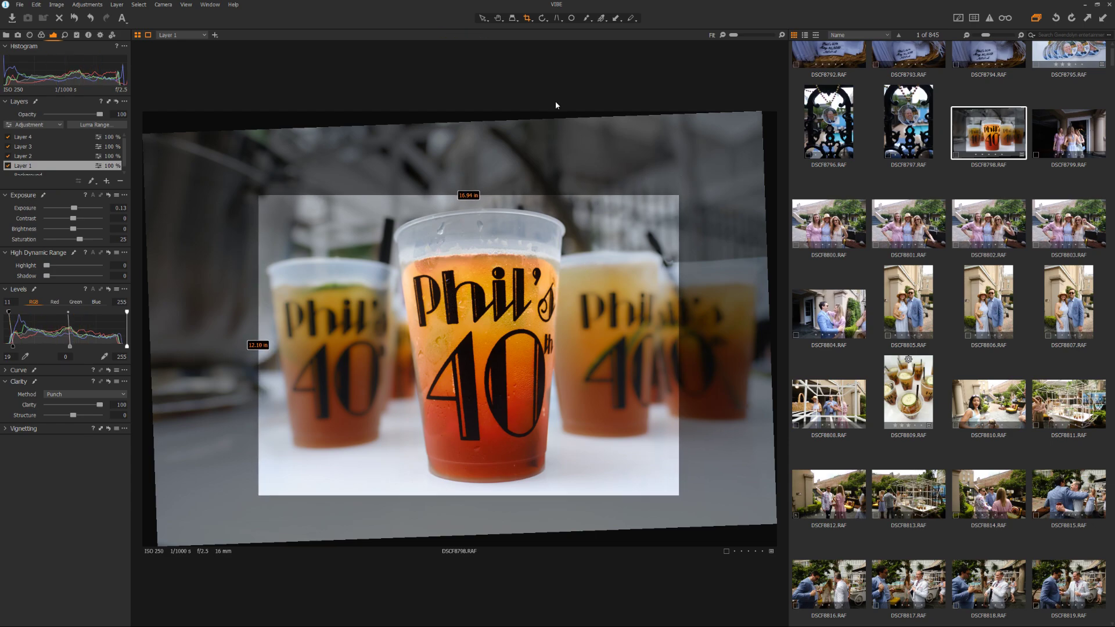
left_click(526, 19)
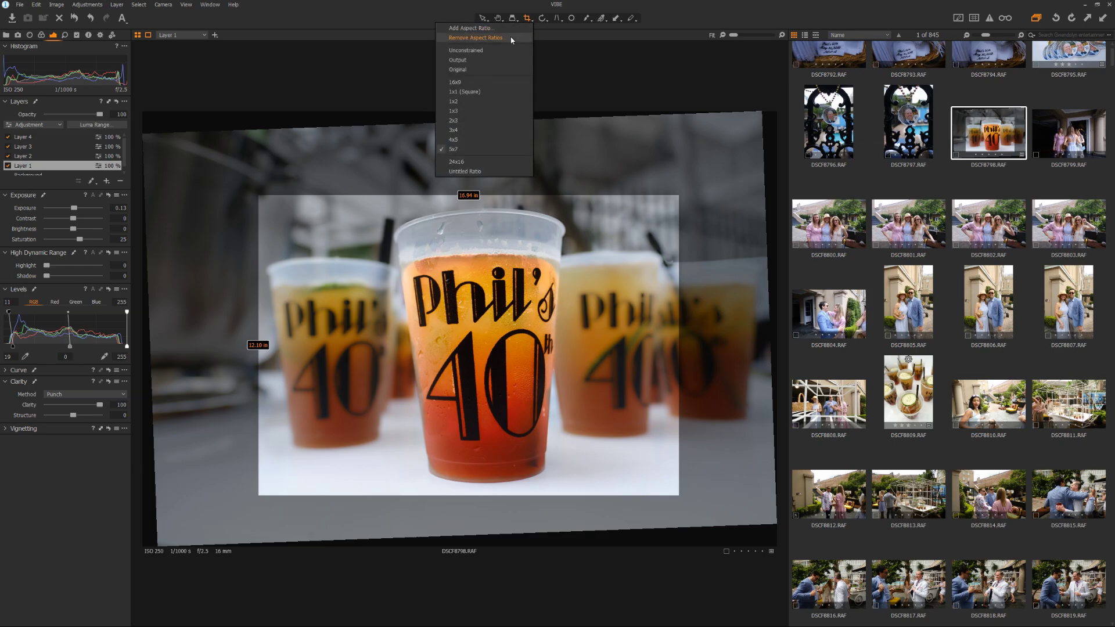
left_click(506, 51)
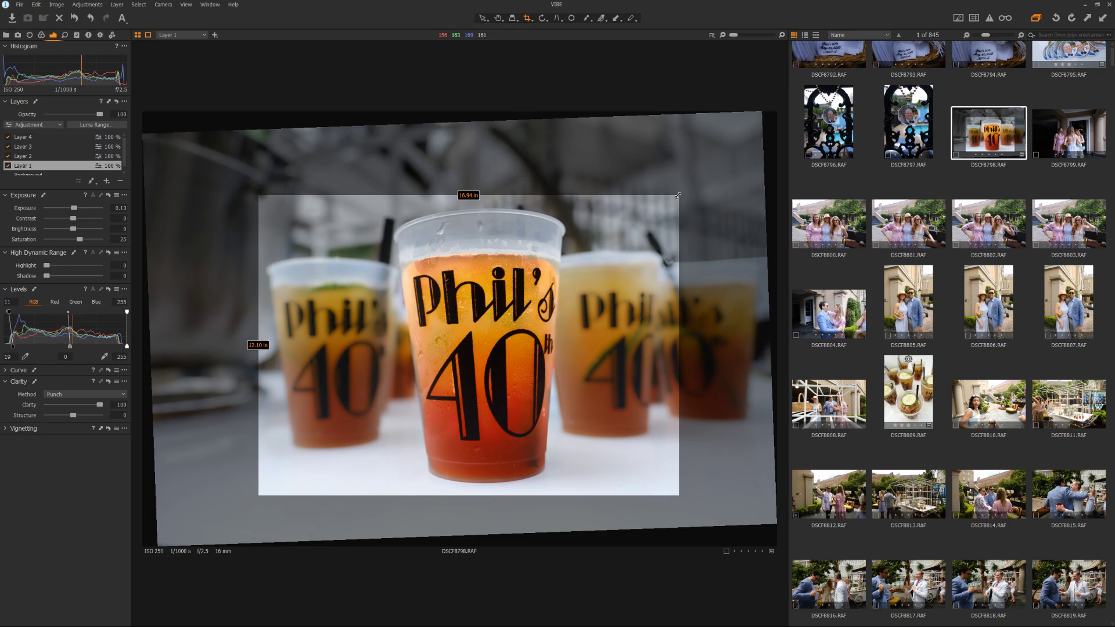
left_click_drag(679, 195, 625, 155)
left_click_drag(449, 313, 492, 325)
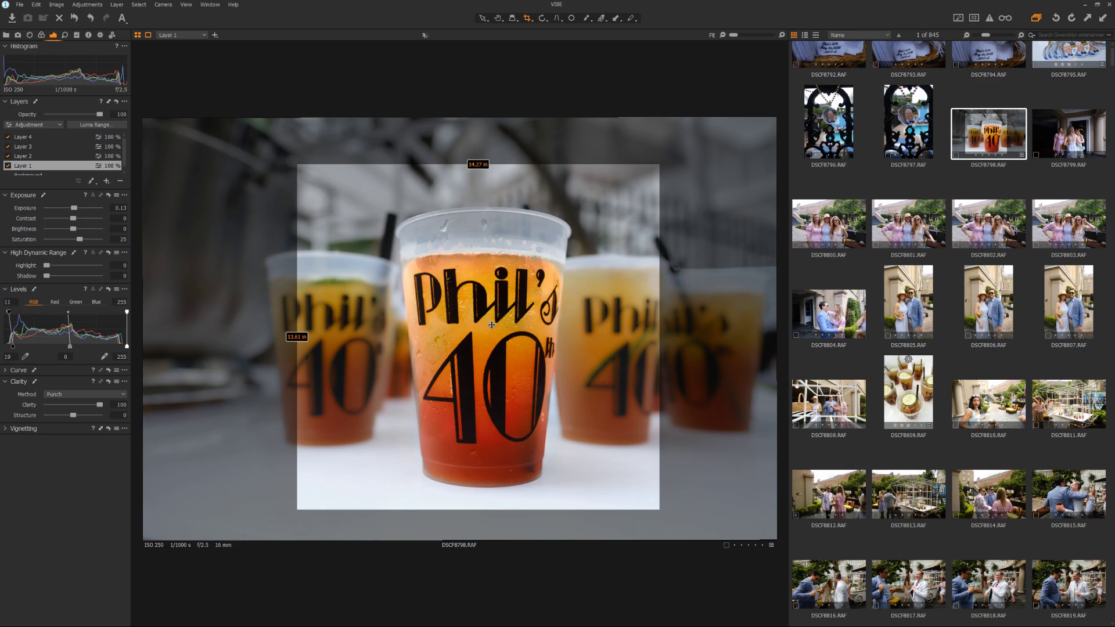
key("v")
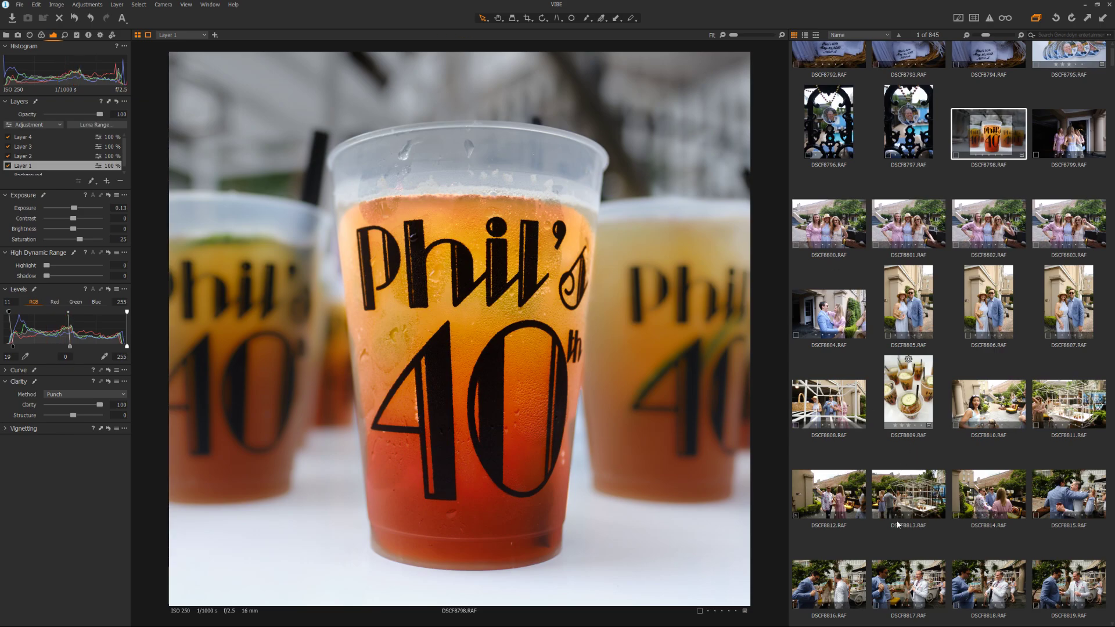
Select DSCF8801 and scroll the browser down toward the brass band shots
left_click(904, 232)
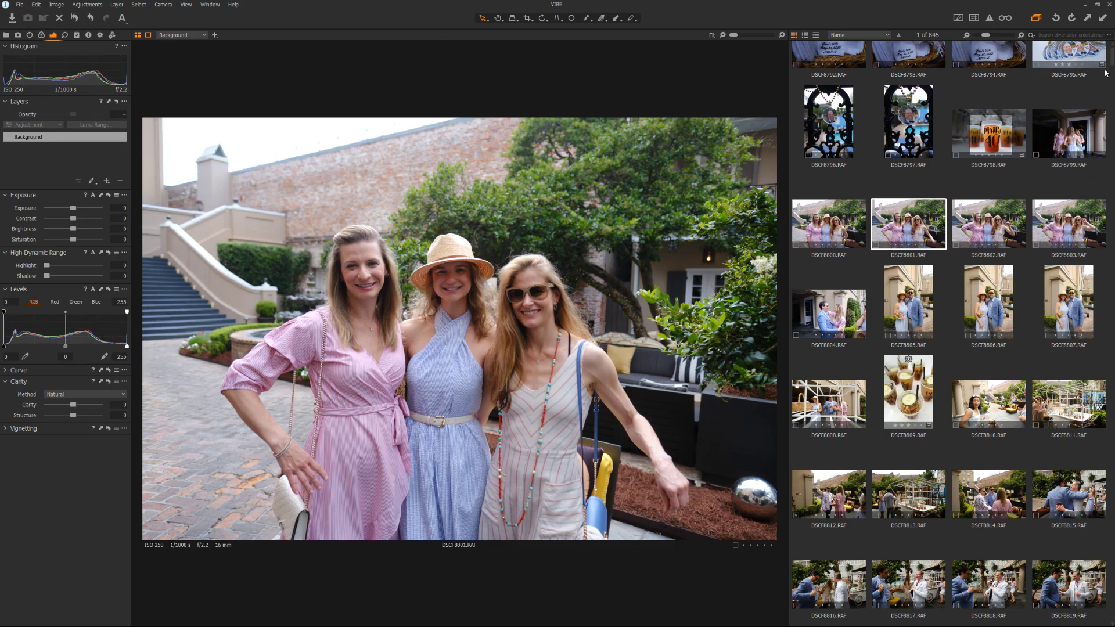
left_click_drag(1112, 61, 1112, 251)
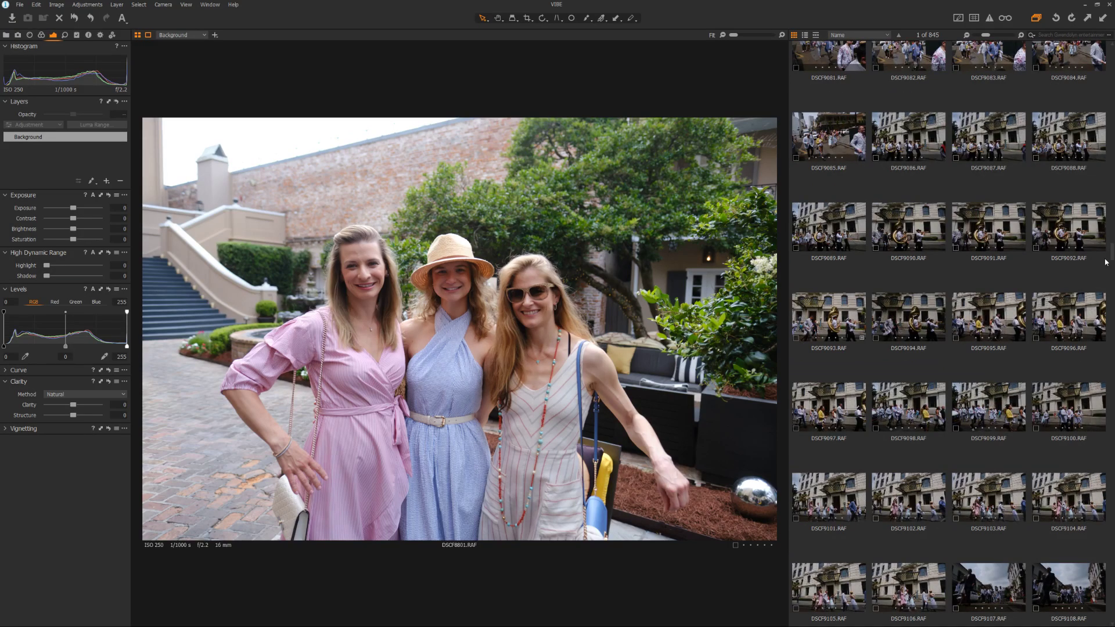
Open DSCF9090 and crop it to a wide strip across the band, shifted upward
left_click(915, 315)
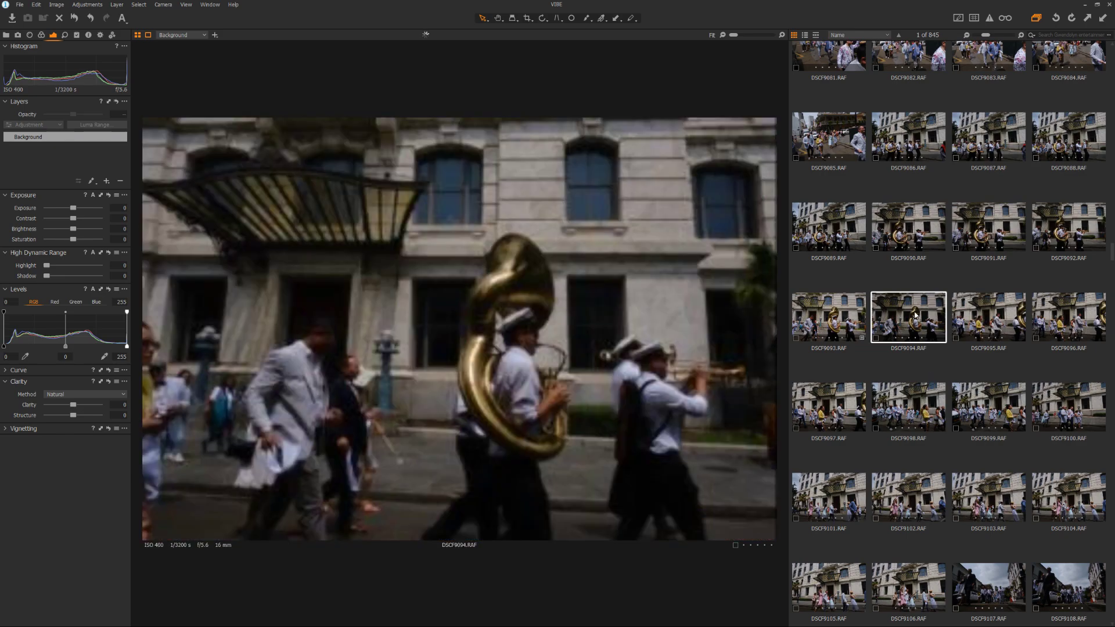
left_click(907, 235)
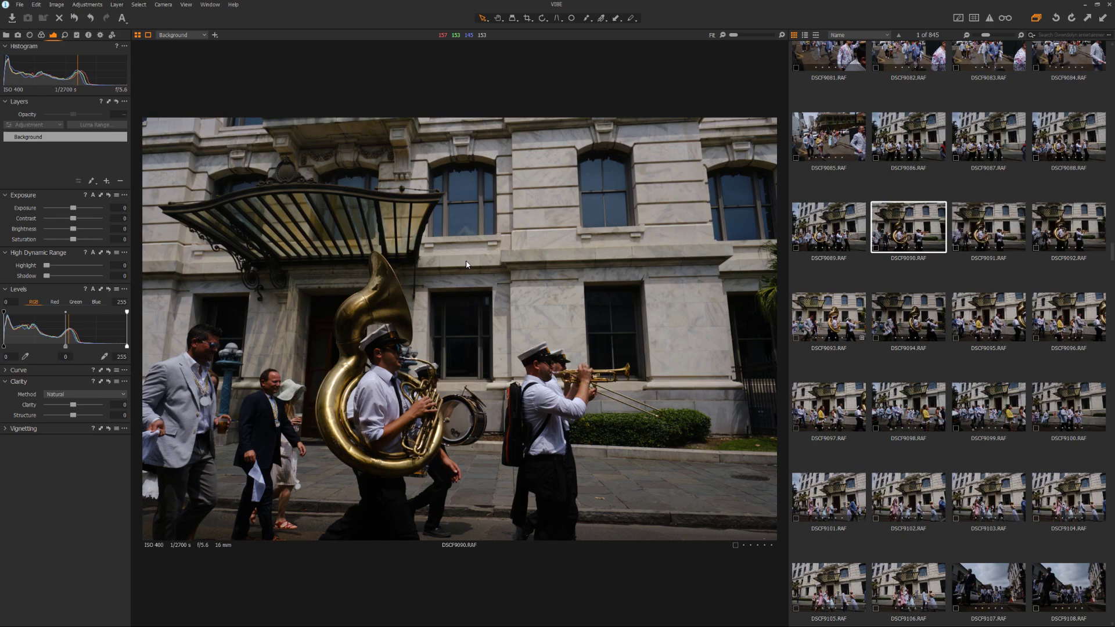
left_click(529, 20)
left_click_drag(756, 252, 131, 509)
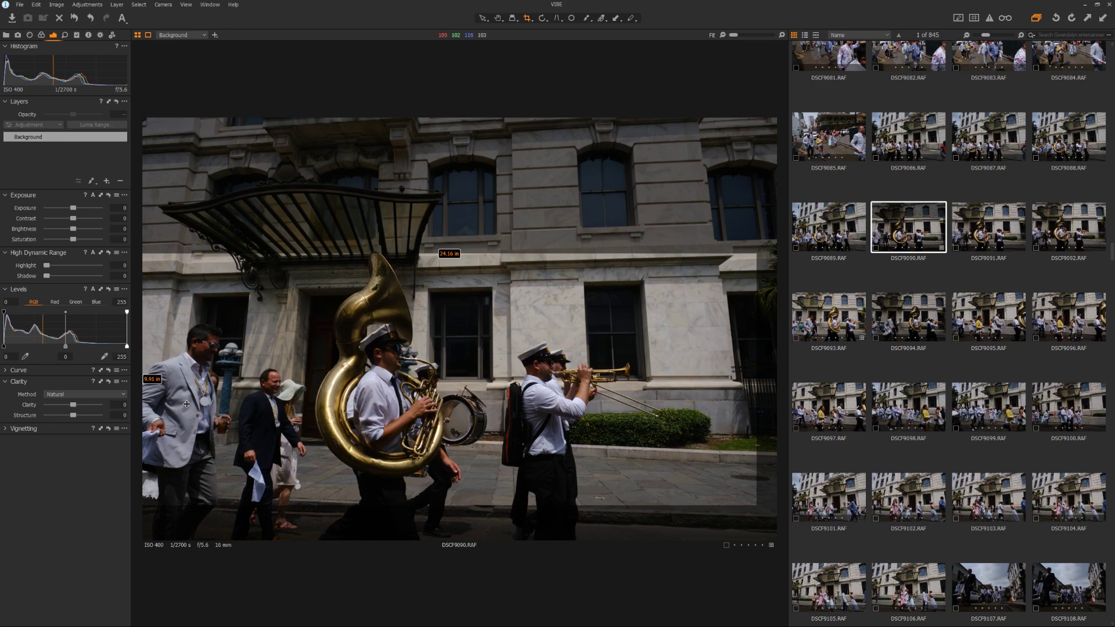
mouse_move(433, 322)
left_mouse_down()
mouse_move(432, 291)
mouse_move(429, 309)
left_mouse_up()
key("v")
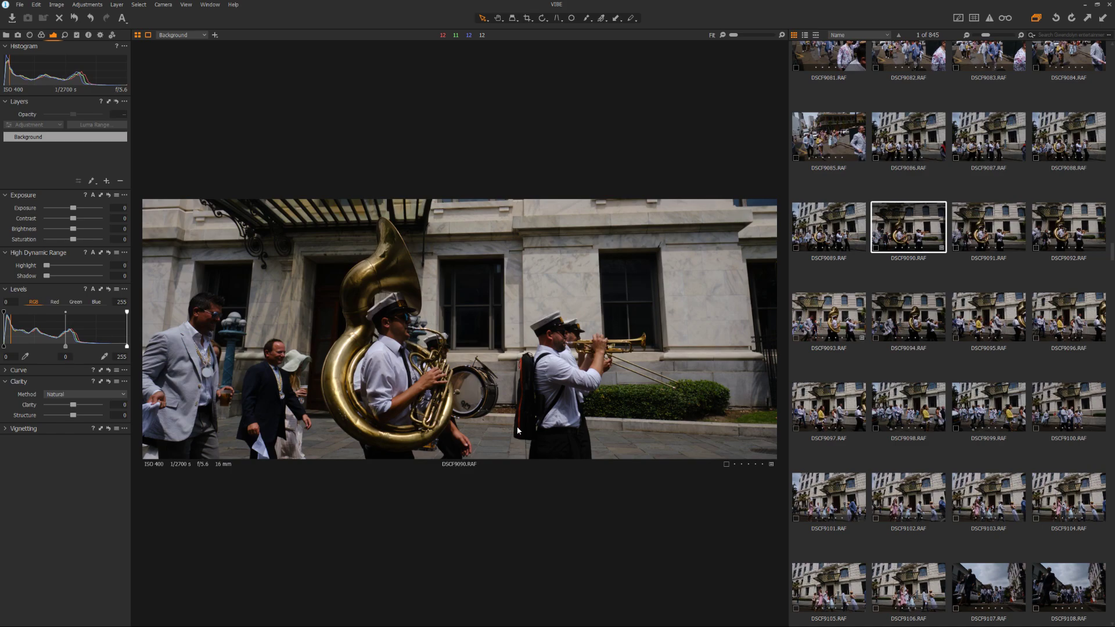
Try a tight, tall crop on the sousaphone player and apply it
key("c")
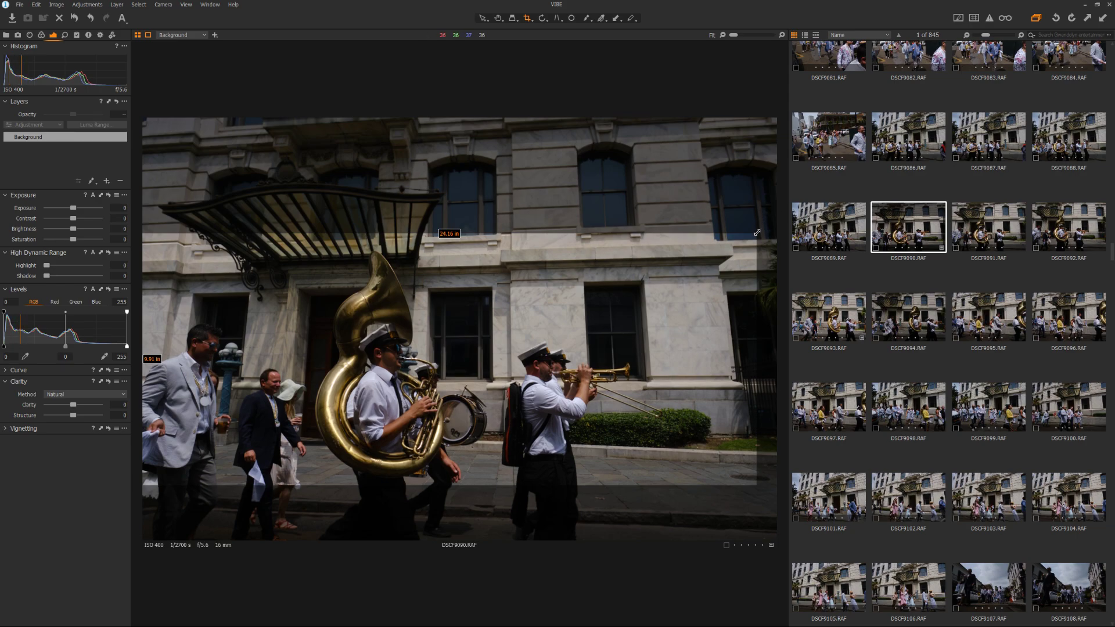
left_click_drag(757, 233, 422, 205)
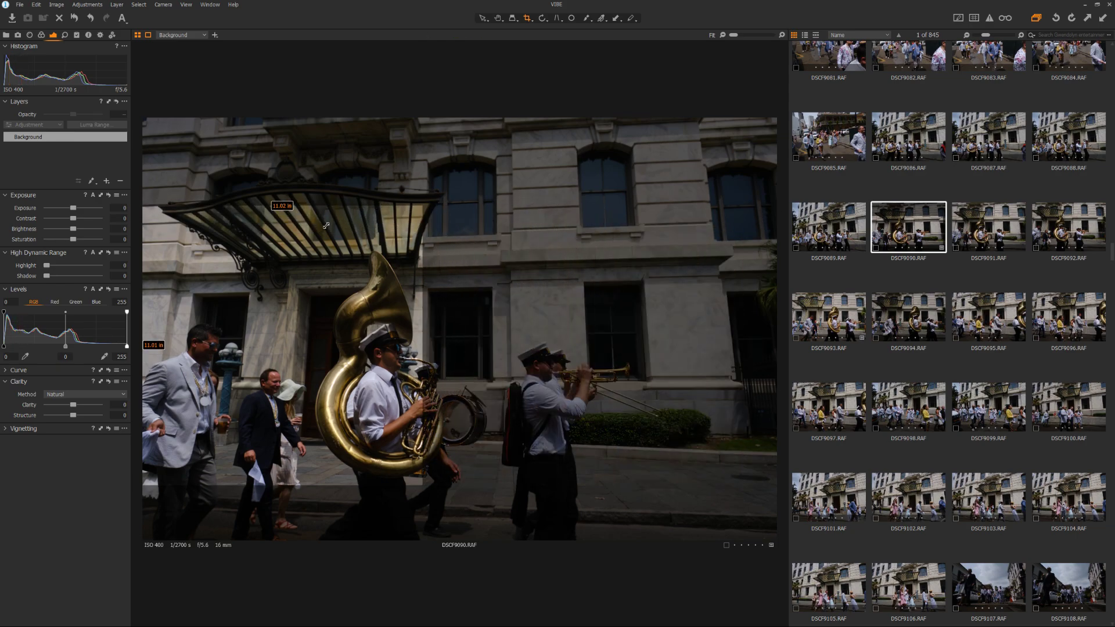
left_click_drag(326, 225, 318, 262)
left_click_drag(199, 318, 376, 358)
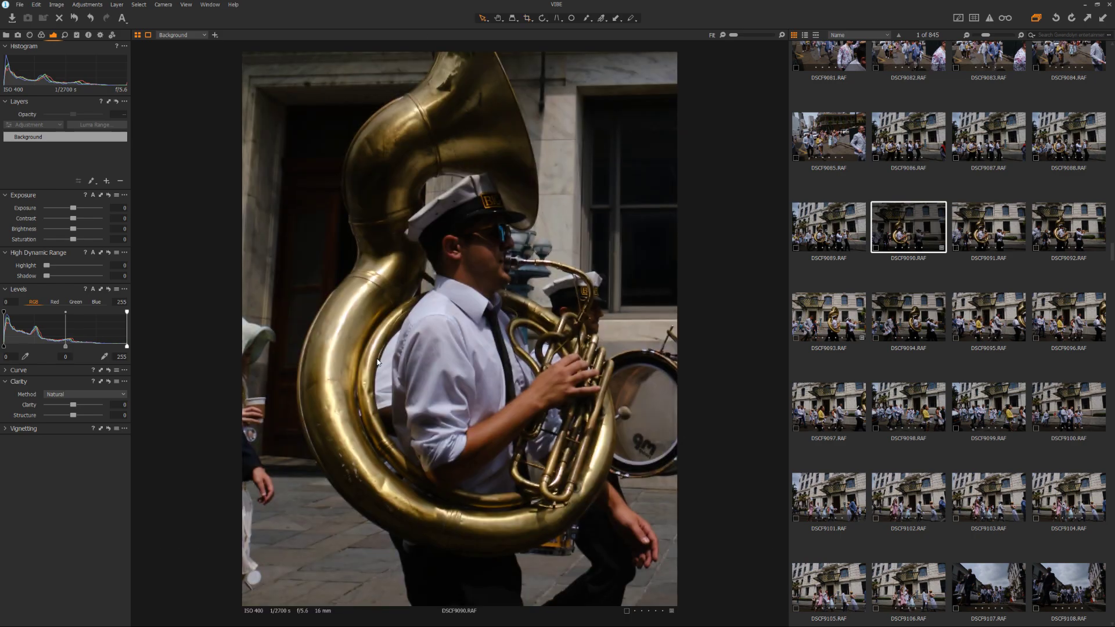
key("v")
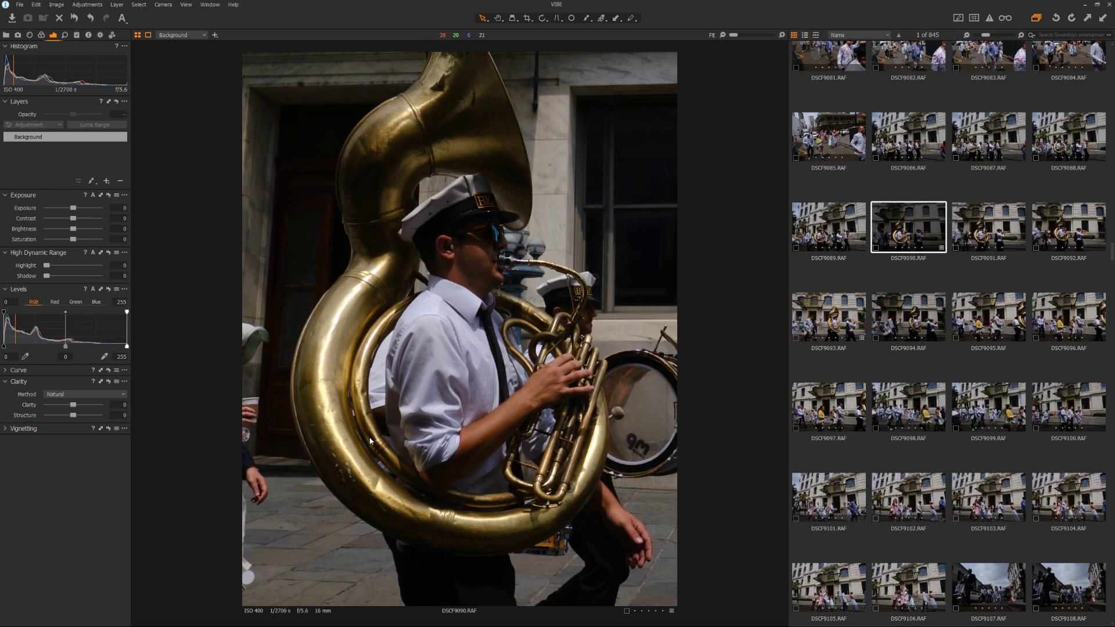
Rework the crop into a wide frame over the sousaphone and trumpet players
key("c")
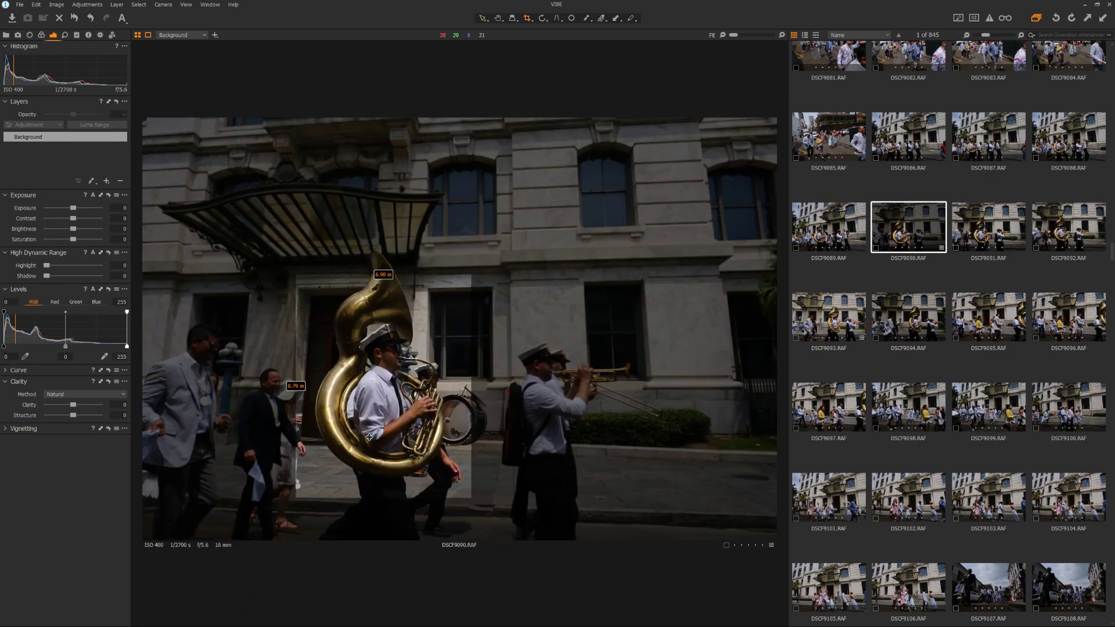
left_click_drag(432, 314, 454, 316)
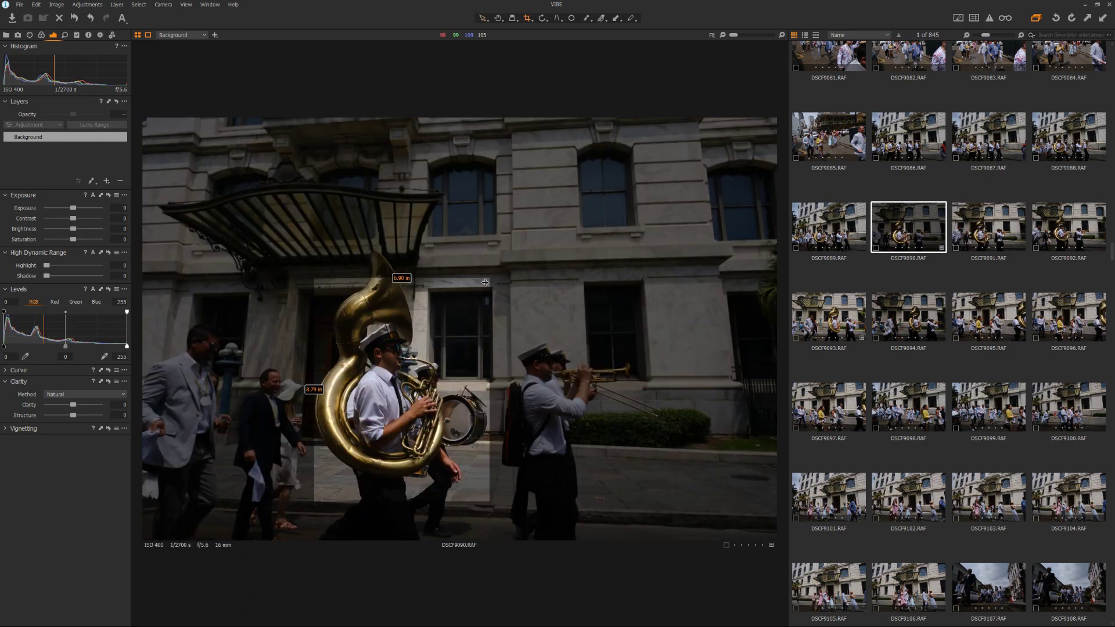
left_click_drag(490, 278, 764, 334)
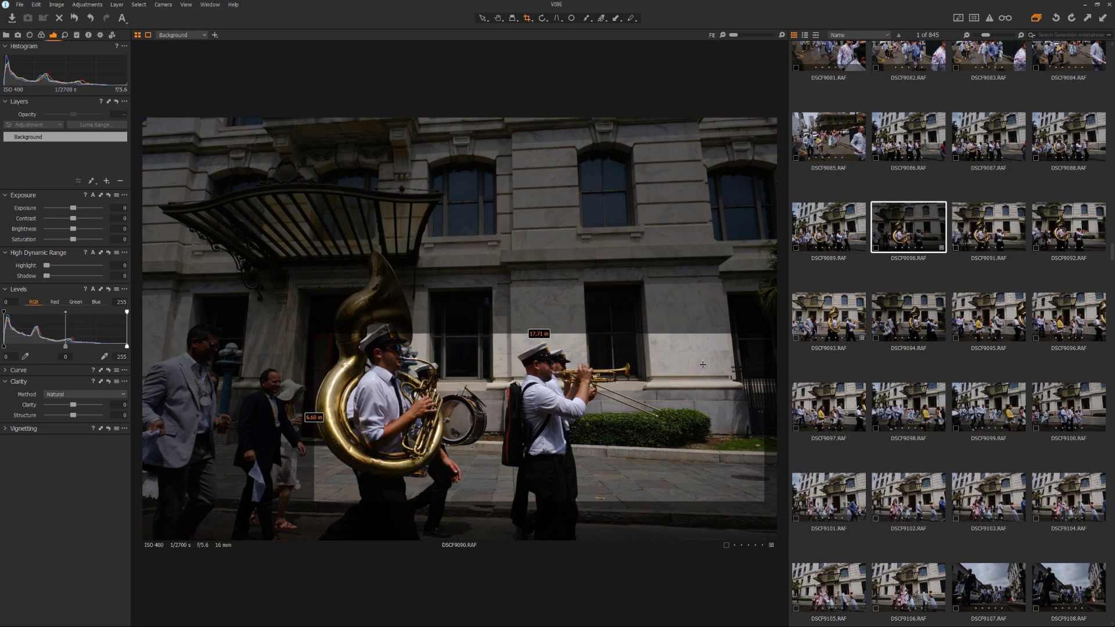
left_click_drag(675, 382, 685, 347)
key("v")
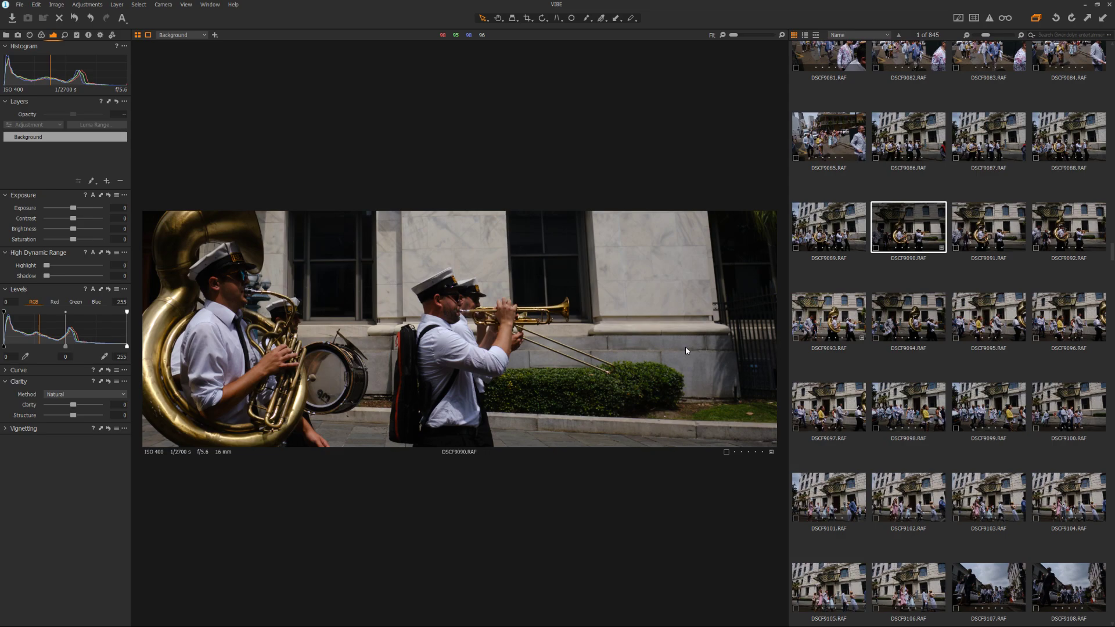
Set saturation to -100 for black and white and narrow the browser to enlarge the viewer
left_click_drag(73, 239, 29, 237)
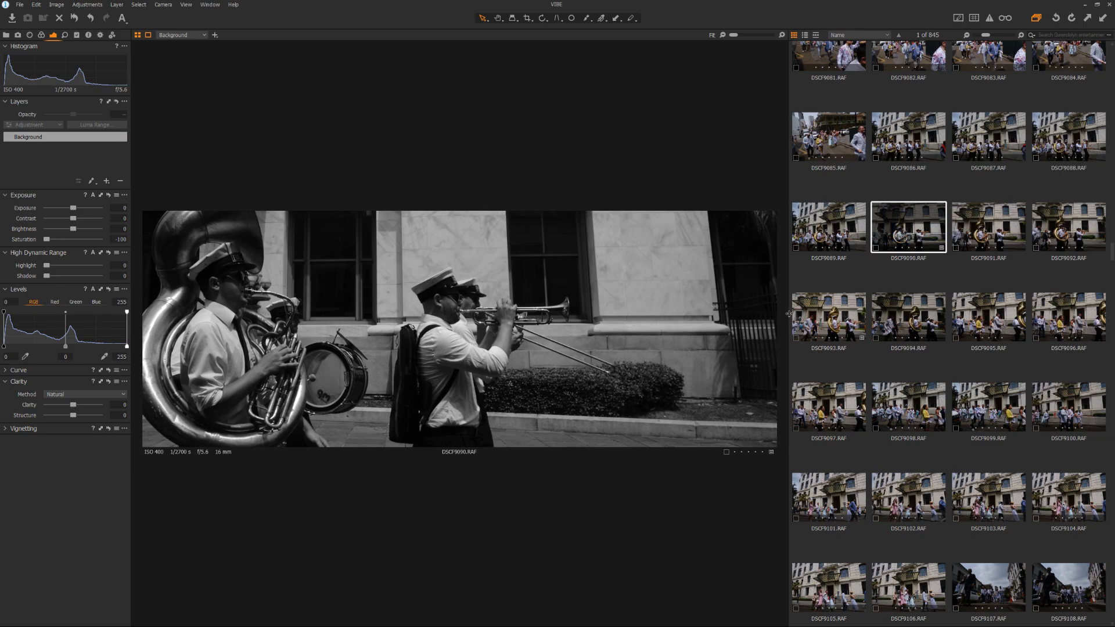
left_click_drag(790, 315, 1013, 328)
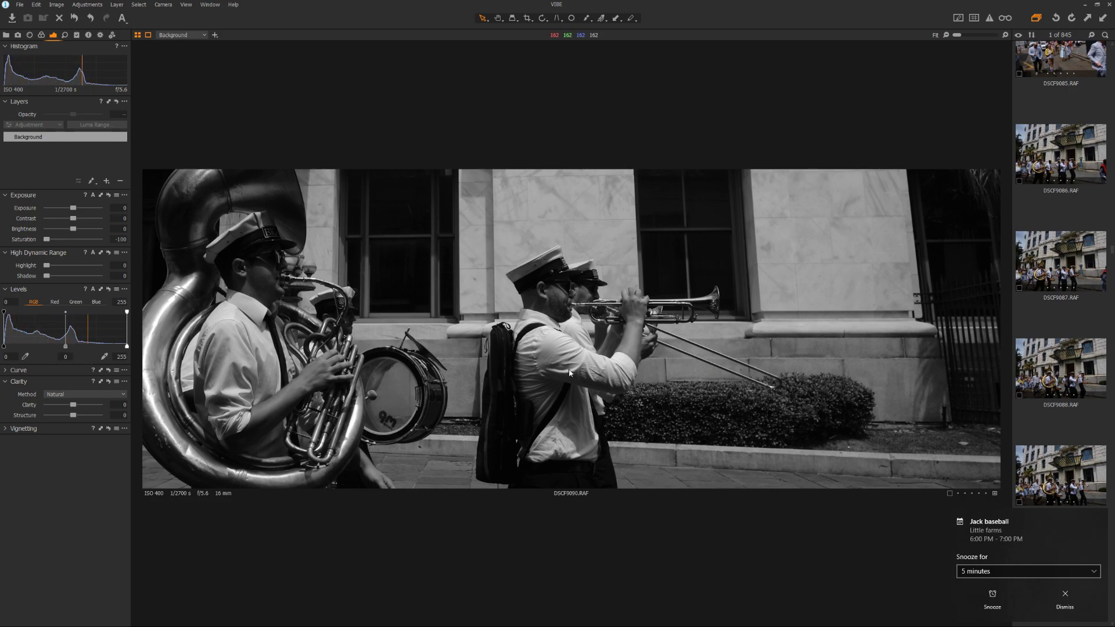
Apply a 4x5 crop over the band, positioned up over the musicians
key("c")
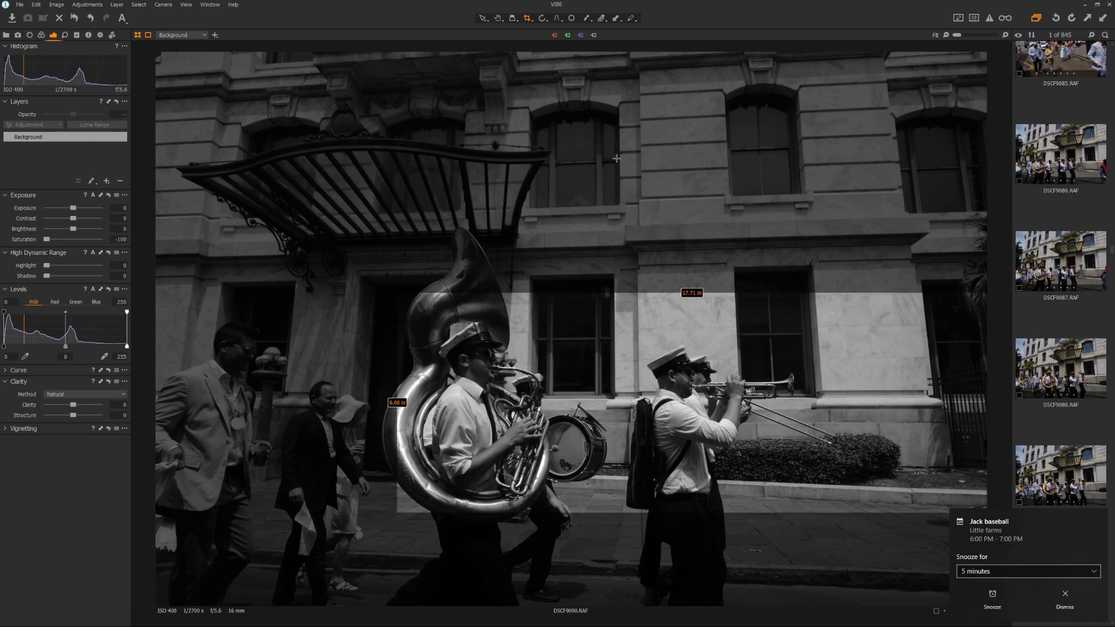
left_click(527, 19)
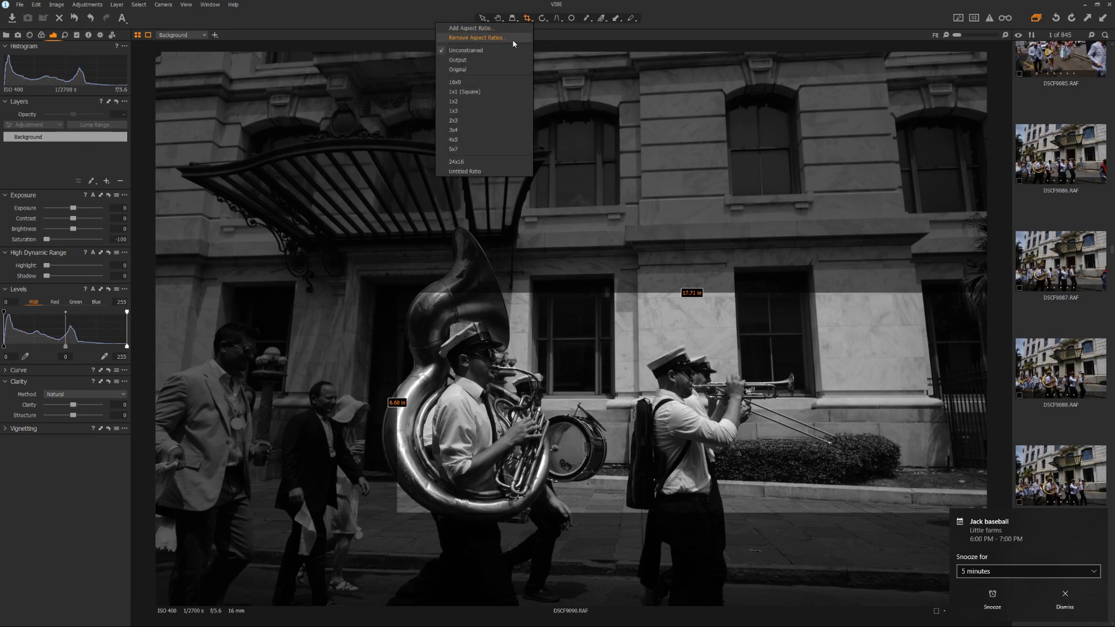
left_click(483, 141)
left_click_drag(827, 262, 378, 526)
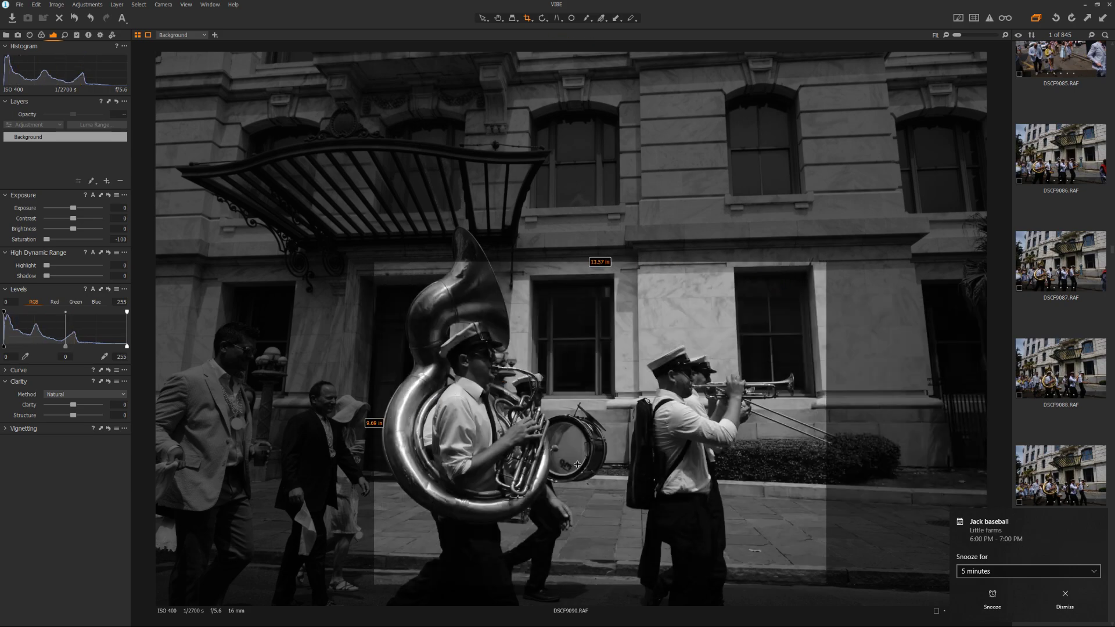
left_click_drag(613, 458, 616, 435)
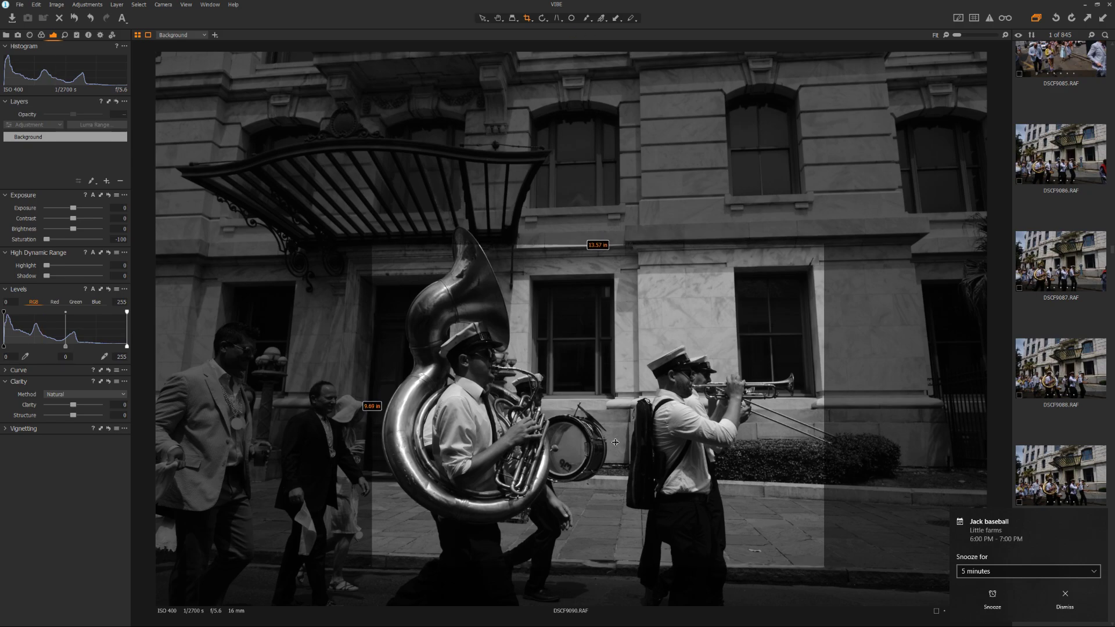
key("v")
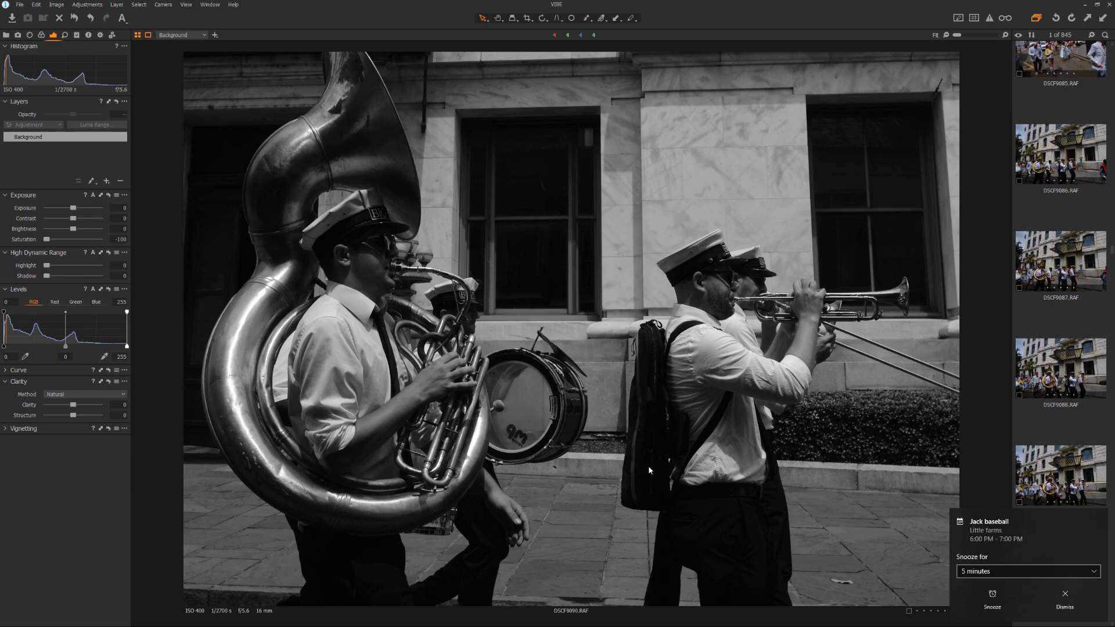
Replace it with an unconstrained crop tight around the tuba and horn players
key("c")
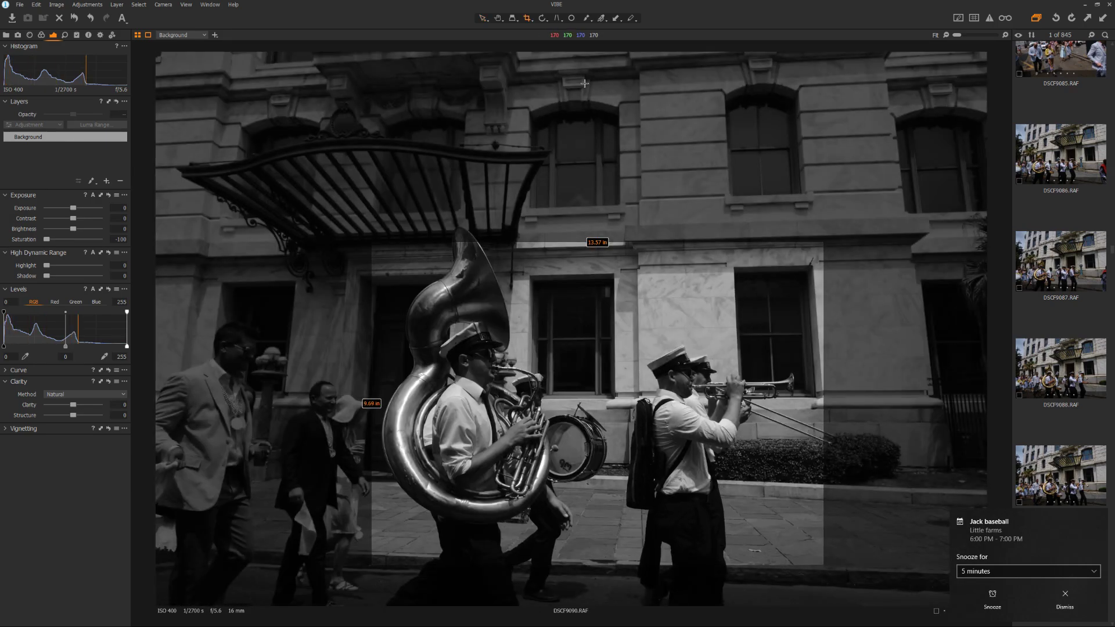
left_click(529, 19)
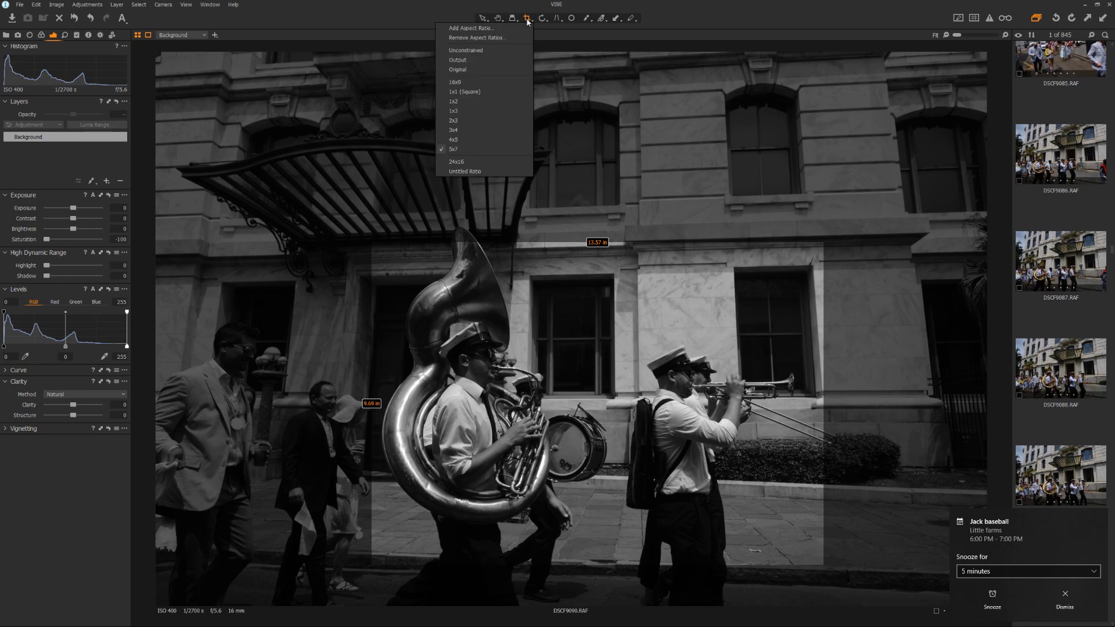
left_click(498, 50)
left_click_drag(882, 221, 389, 491)
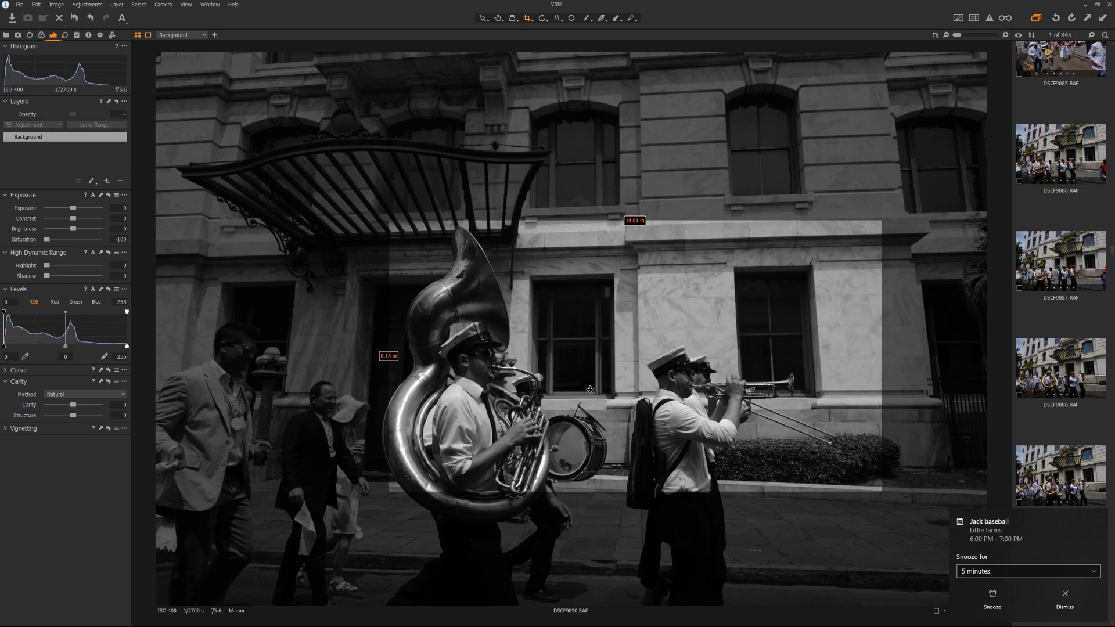
left_click_drag(590, 389, 614, 408)
key("v")
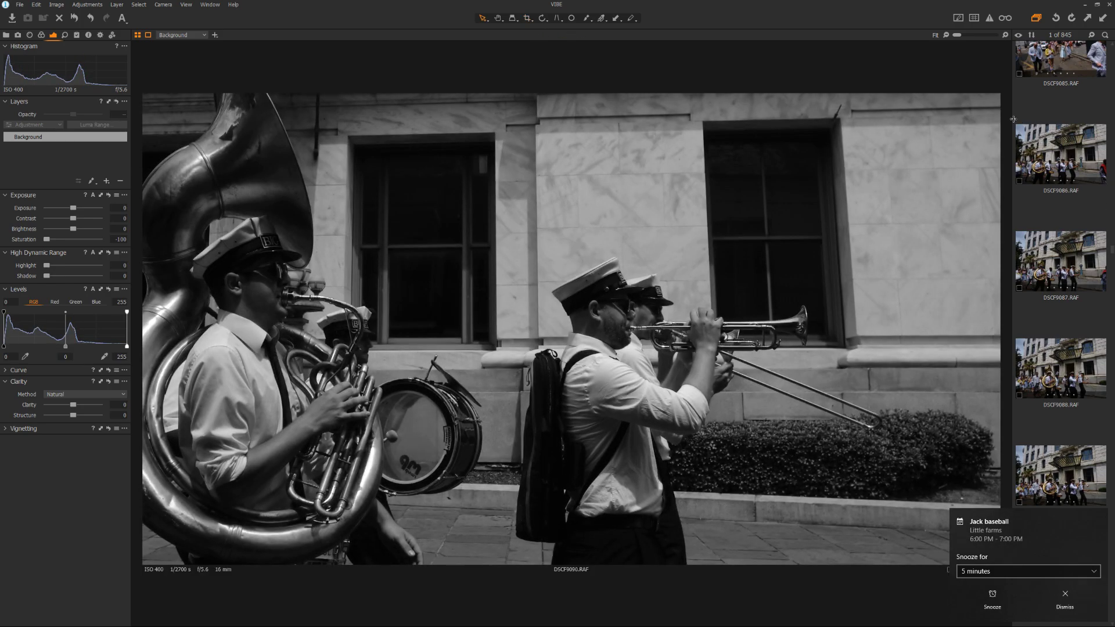
In the Library, expand the headshots session and select its Capture subfolder
left_click(7, 34)
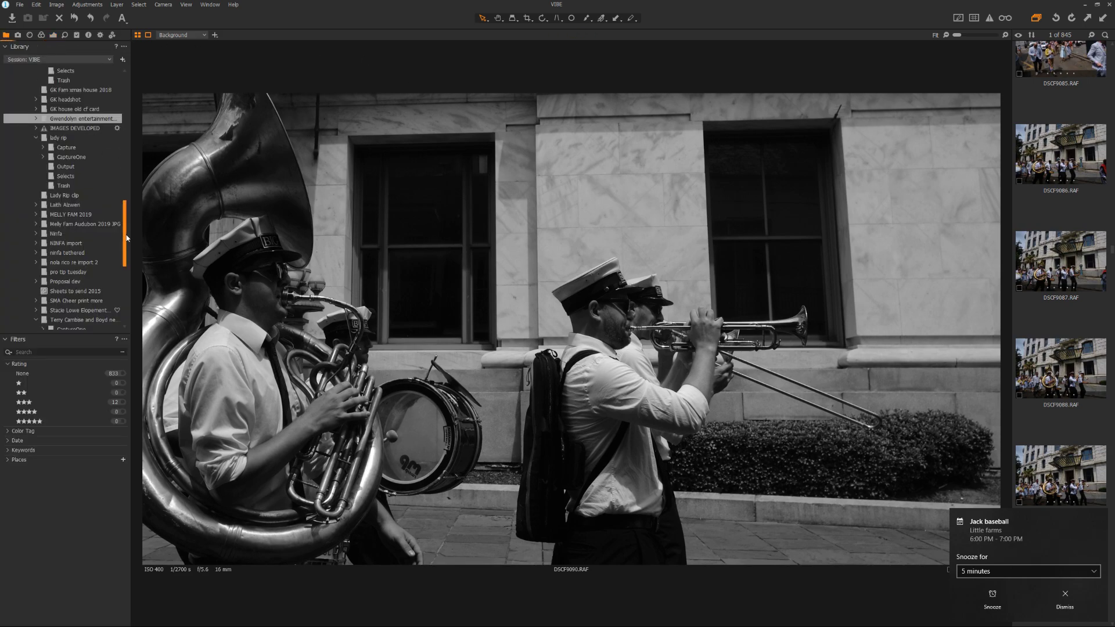
left_click_drag(126, 238, 131, 181)
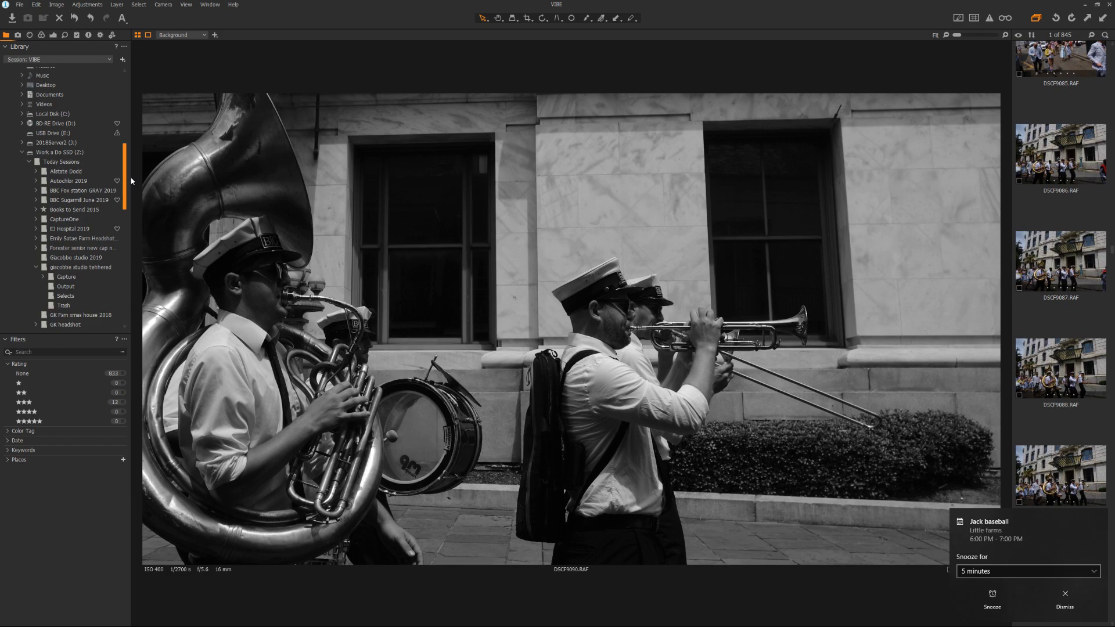
left_click_drag(131, 180, 129, 184)
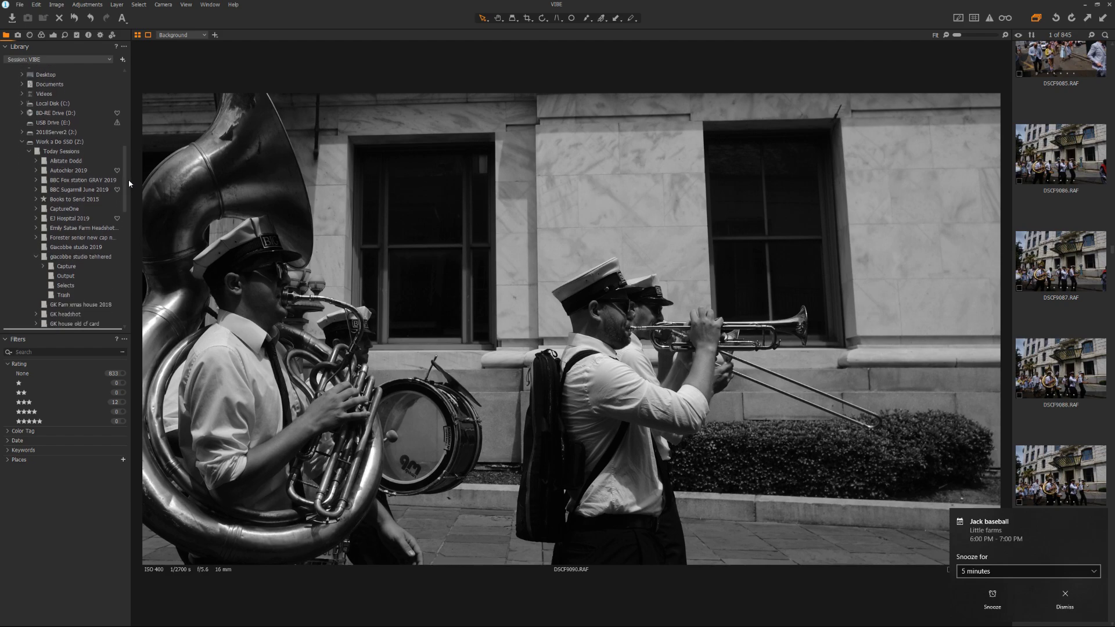
left_click(37, 228)
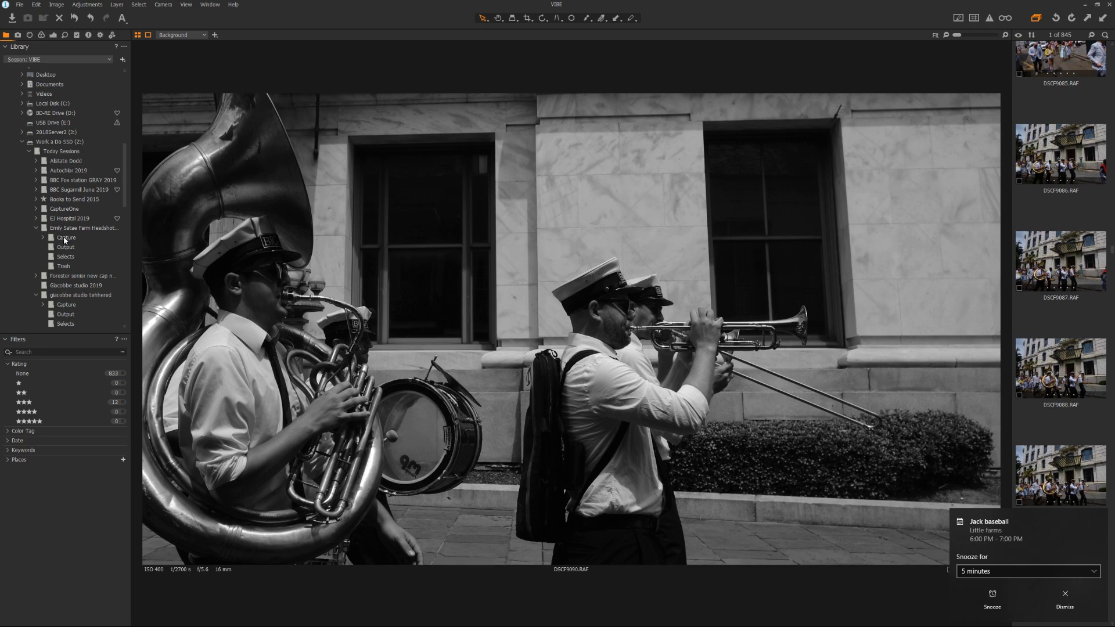
left_click(65, 238)
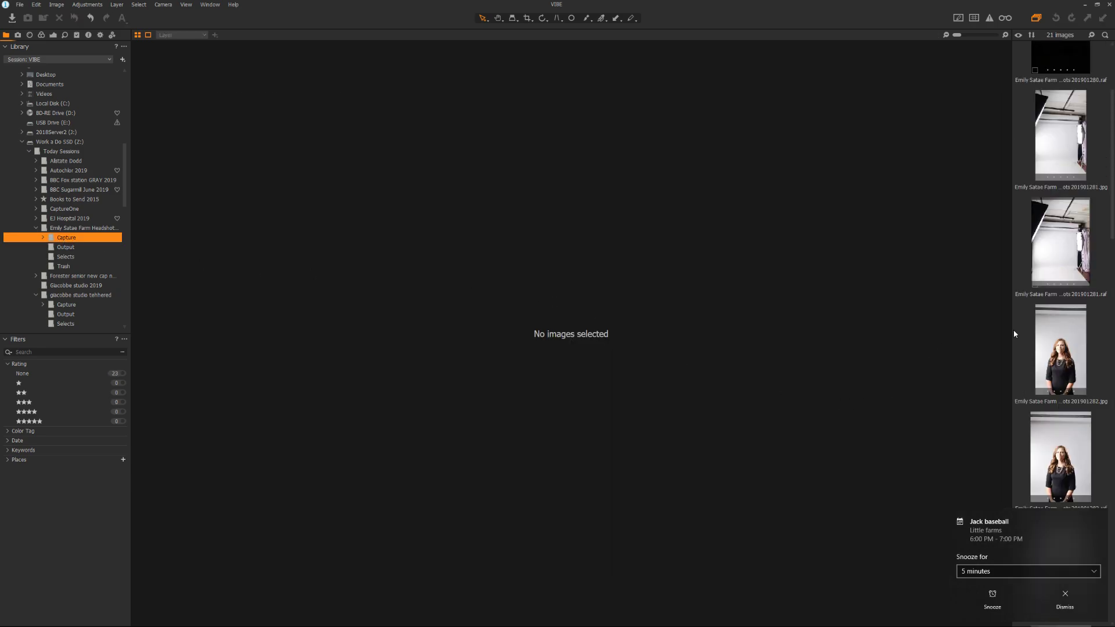
Widen the browser into a grid, dismiss the calendar reminder, and select the raw portrait 201901289
left_click_drag(952, 331, 849, 332)
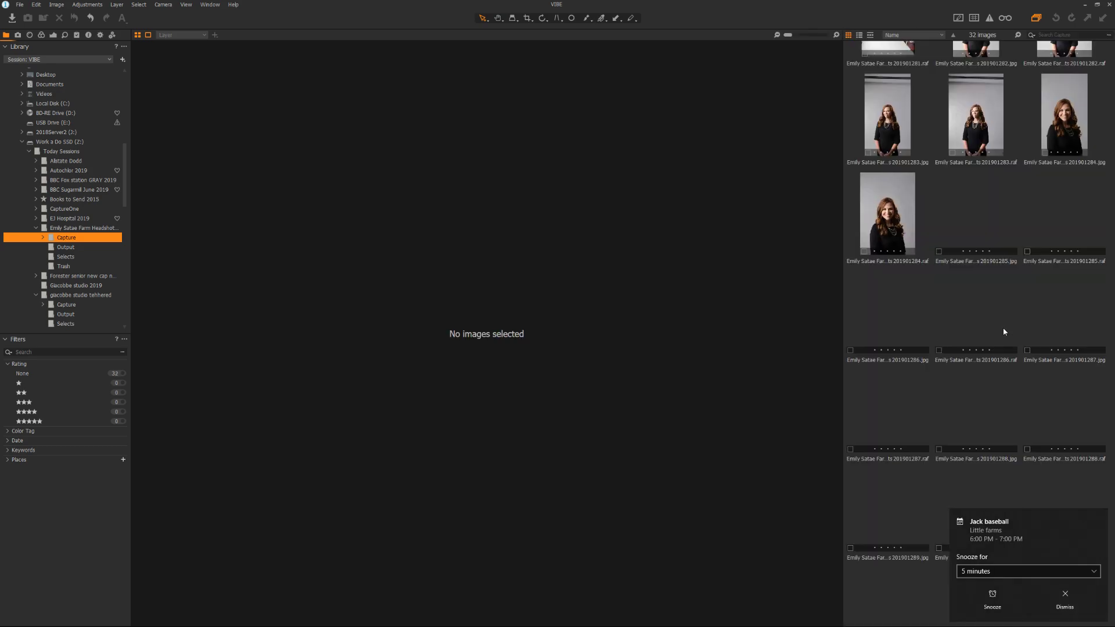
left_click(1065, 597)
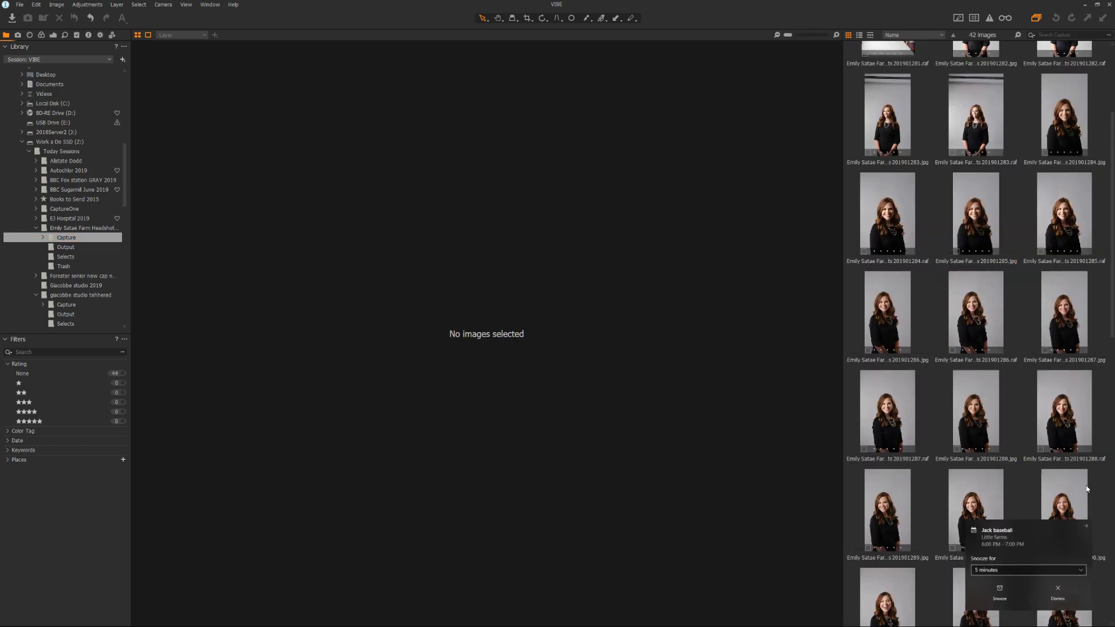
left_click(1057, 327)
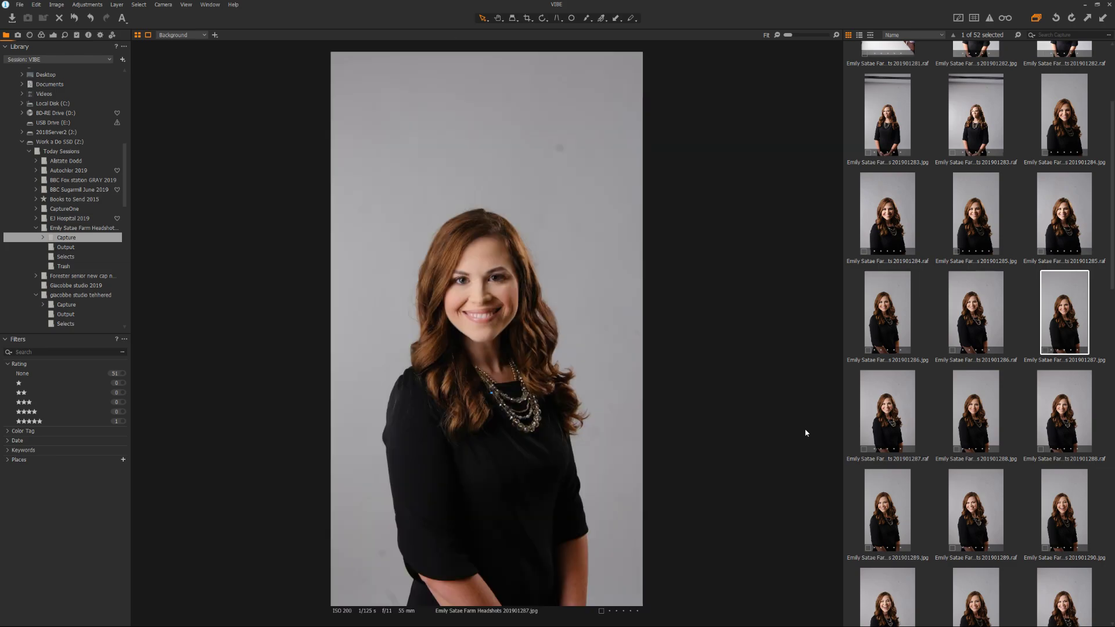
left_click(961, 518)
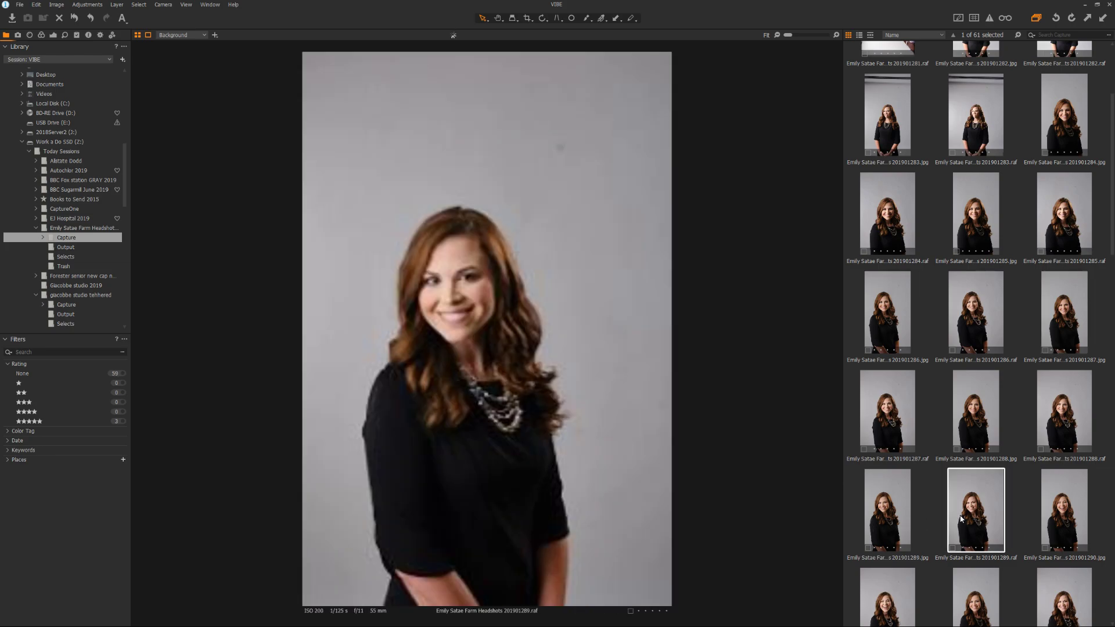
Crop the portrait to a centred head-and-shoulders frame, then open the Autochlor 2019 folder
key("c")
left_click_drag(590, 207, 309, 525)
left_click_drag(479, 479, 494, 450)
key("v")
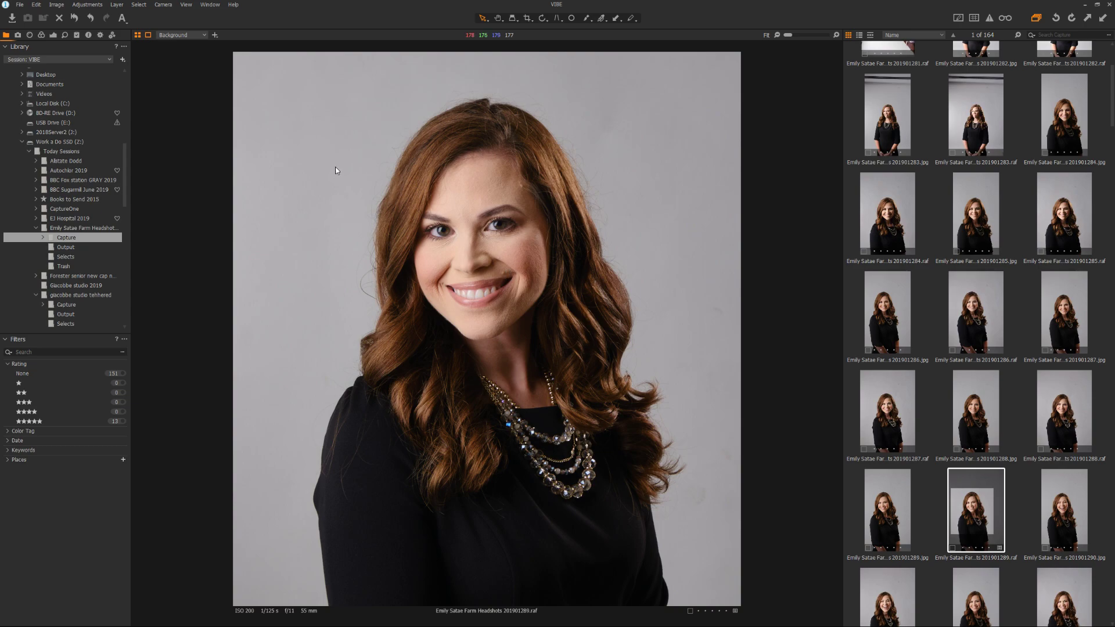
left_click(37, 171)
left_click(66, 172)
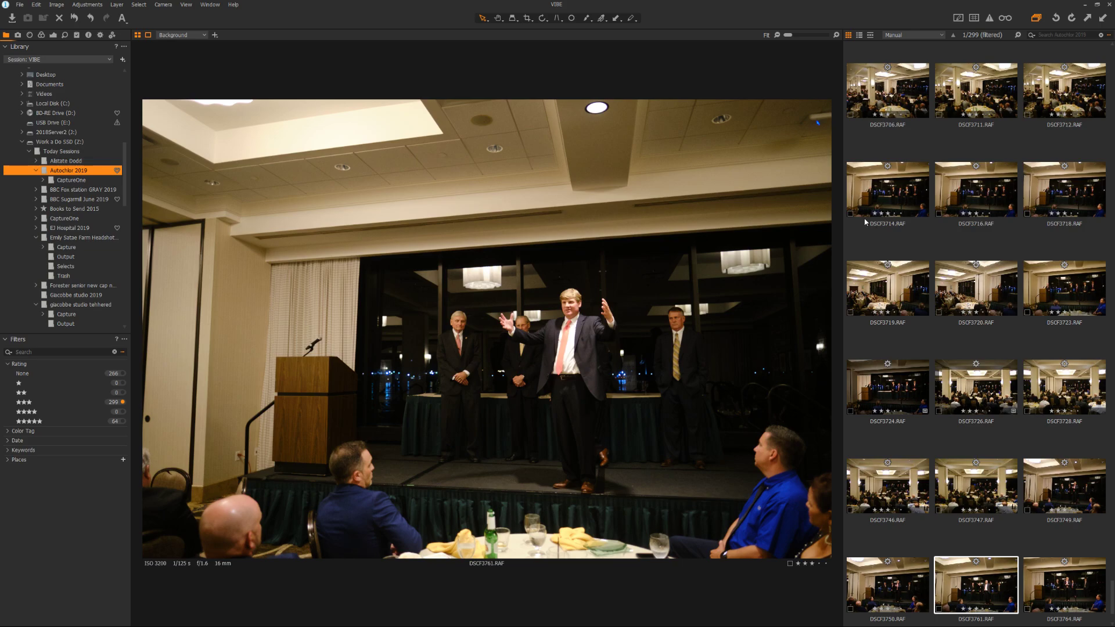
Widen the browser to four columns, filter to unrated images, and view DSCF3139
left_click_drag(843, 228, 732, 237)
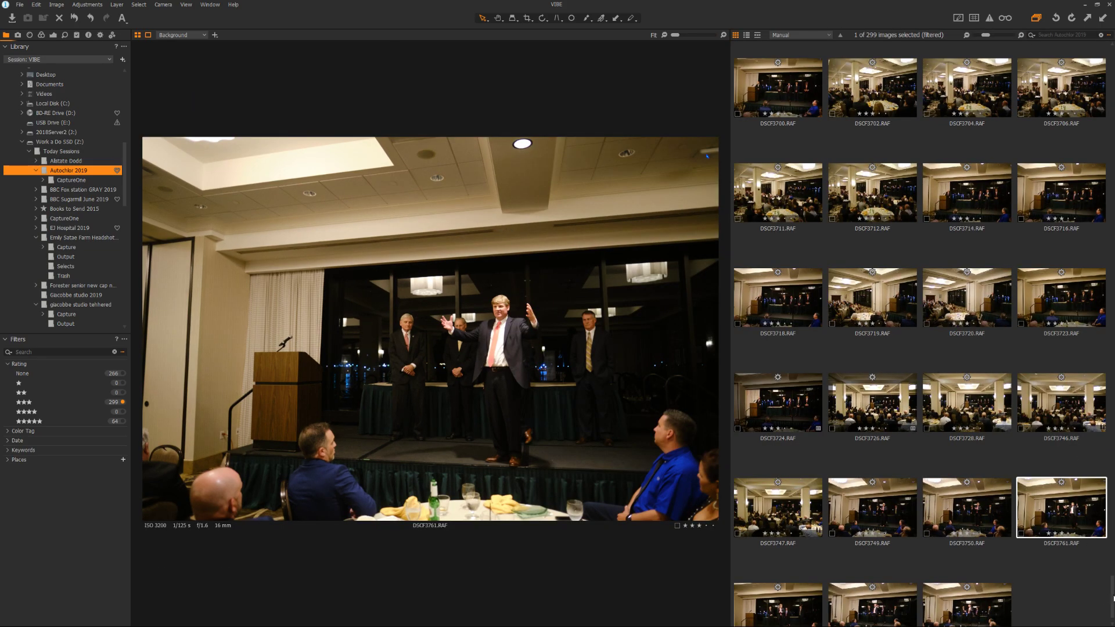
left_click_drag(1112, 598, 1112, 69)
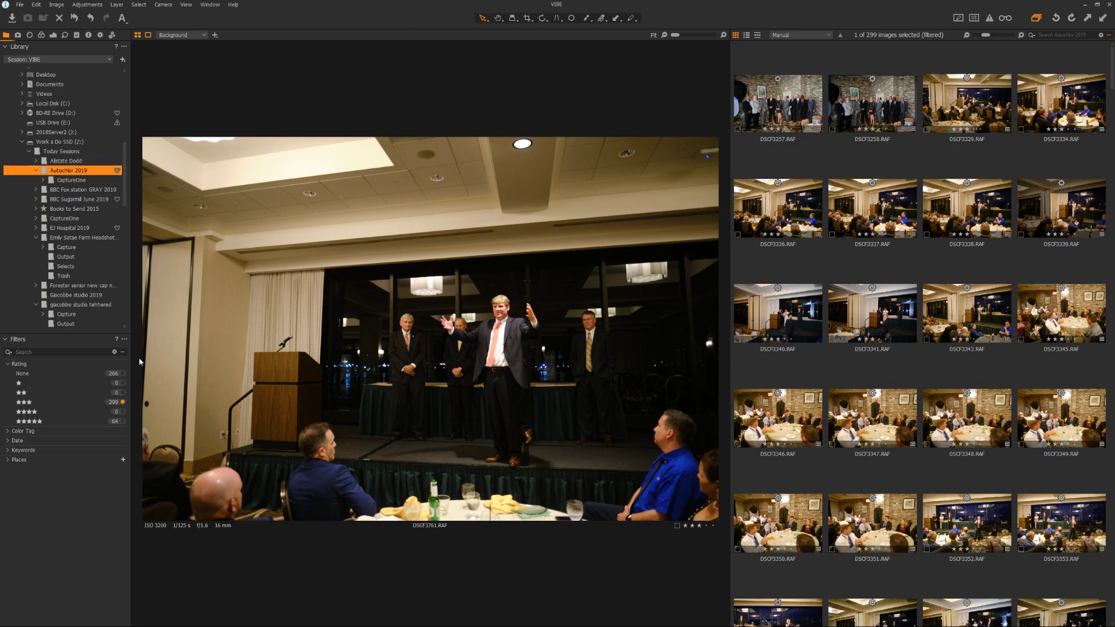
left_click(28, 413)
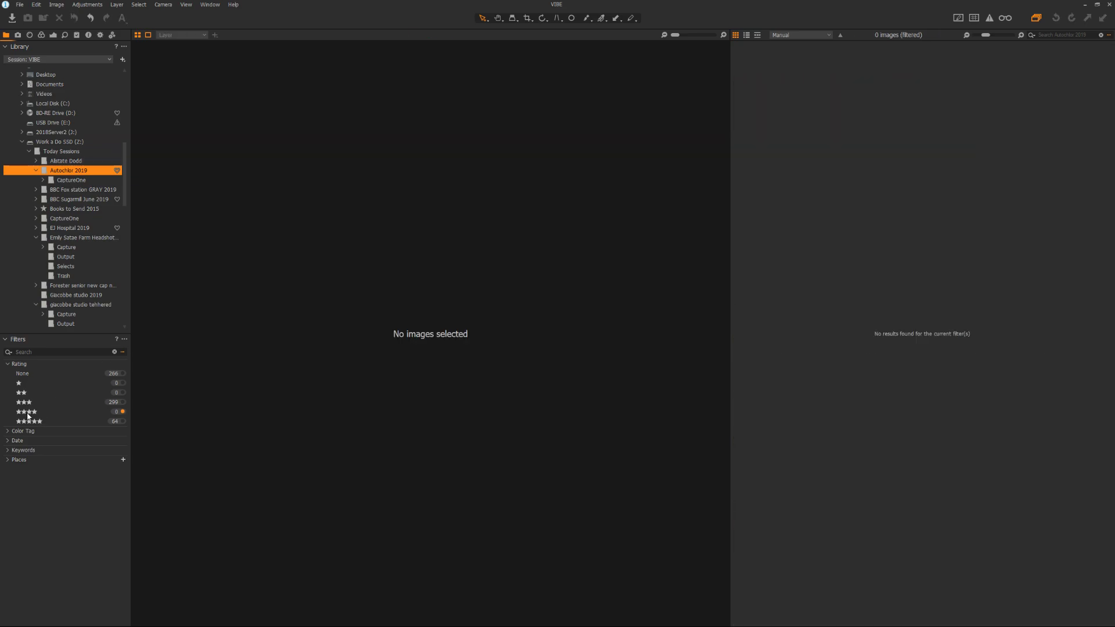
left_click(23, 373)
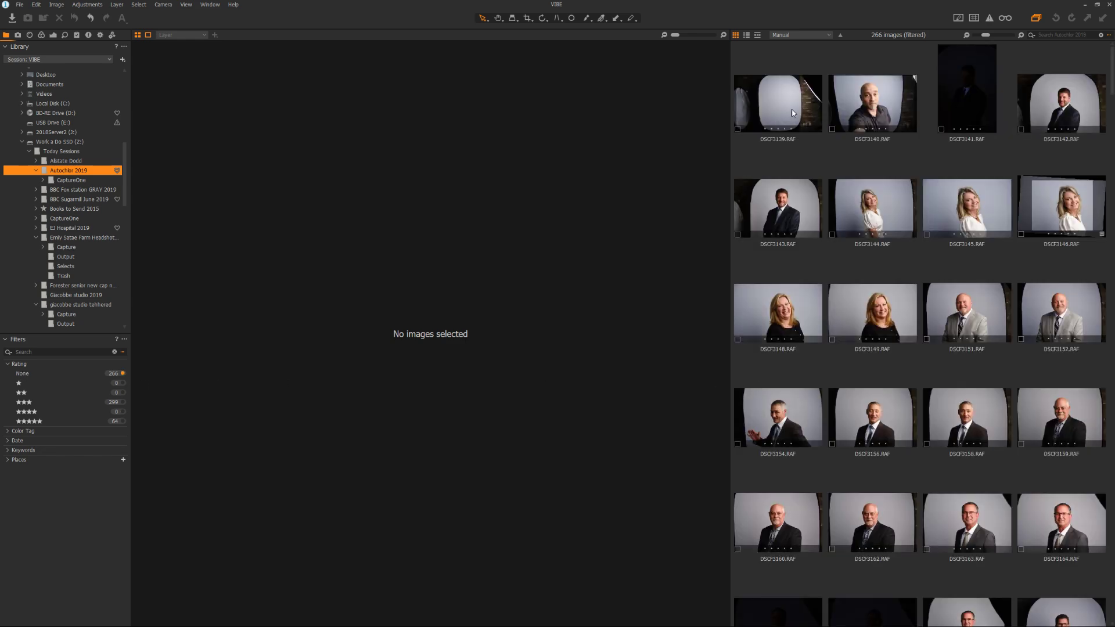
left_click(794, 113)
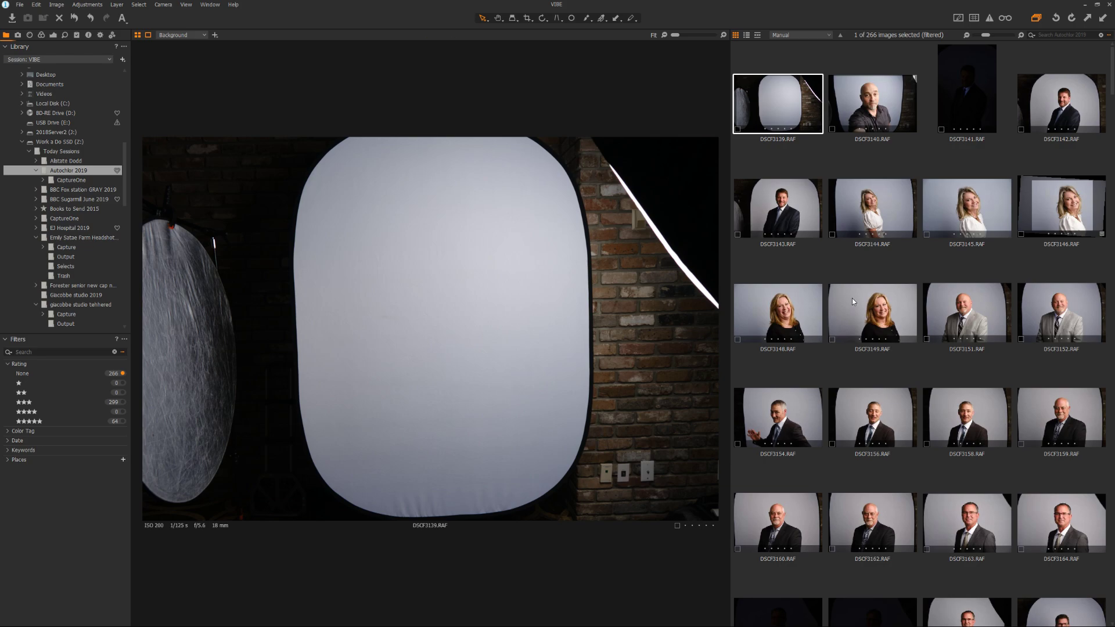
Crop DSCF3146 wider on the right and shift the frame left for more backdrop
left_click(1067, 210)
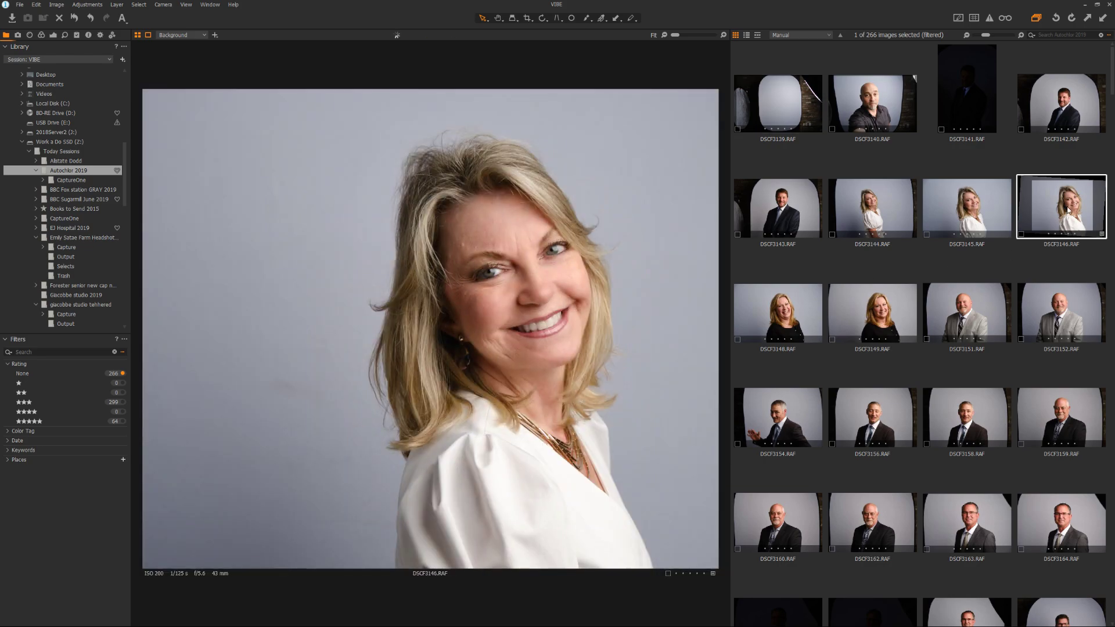
key("c")
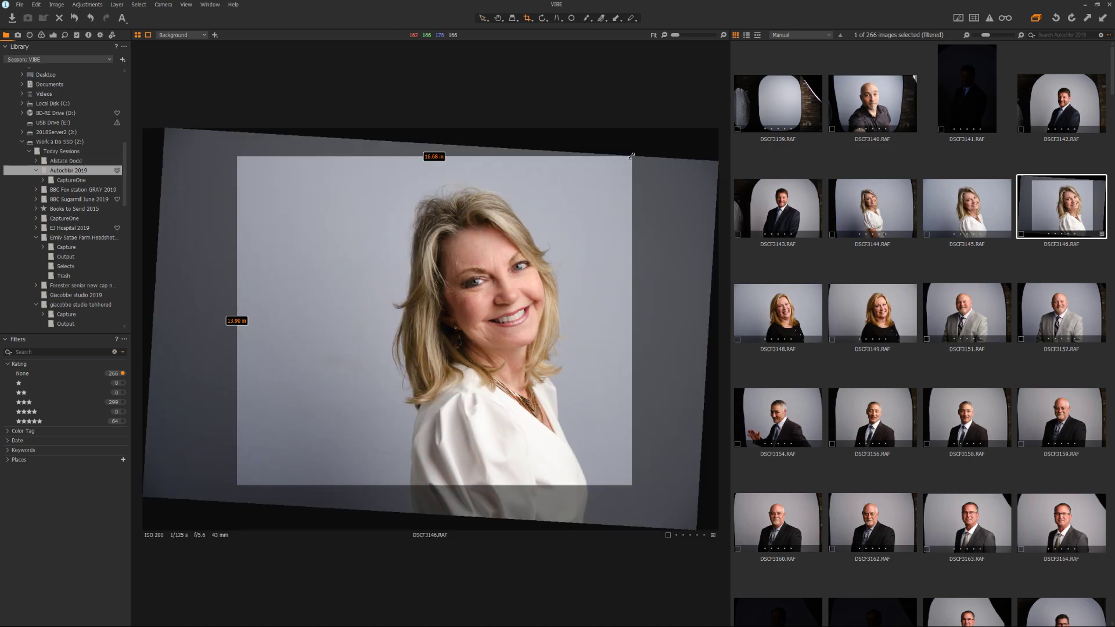
left_click_drag(632, 155, 699, 161)
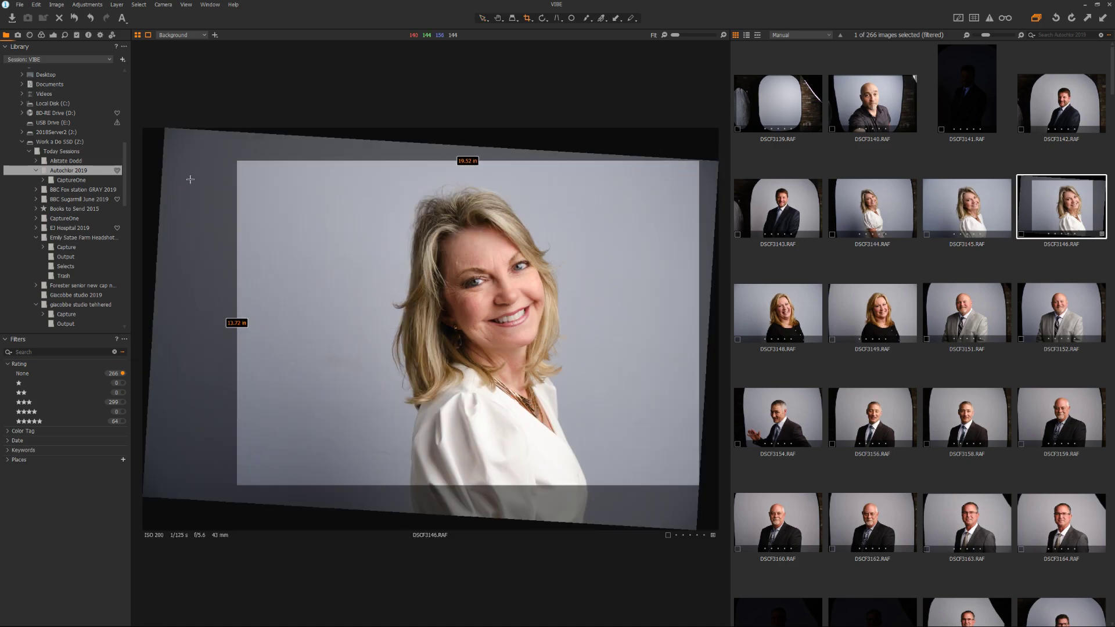
left_click_drag(594, 195, 546, 196)
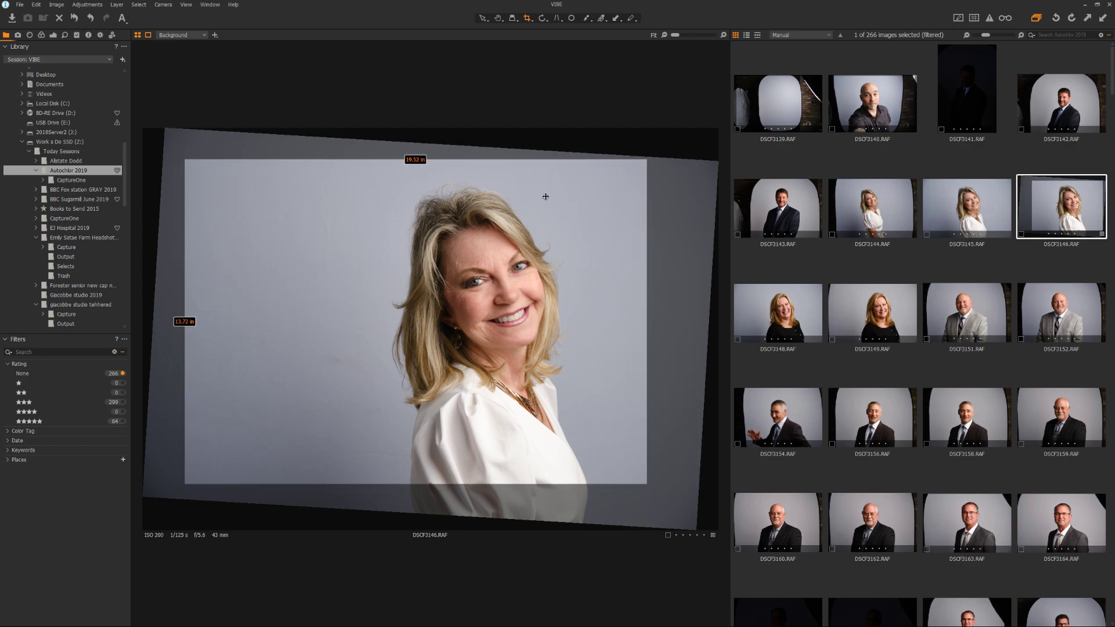
key("v")
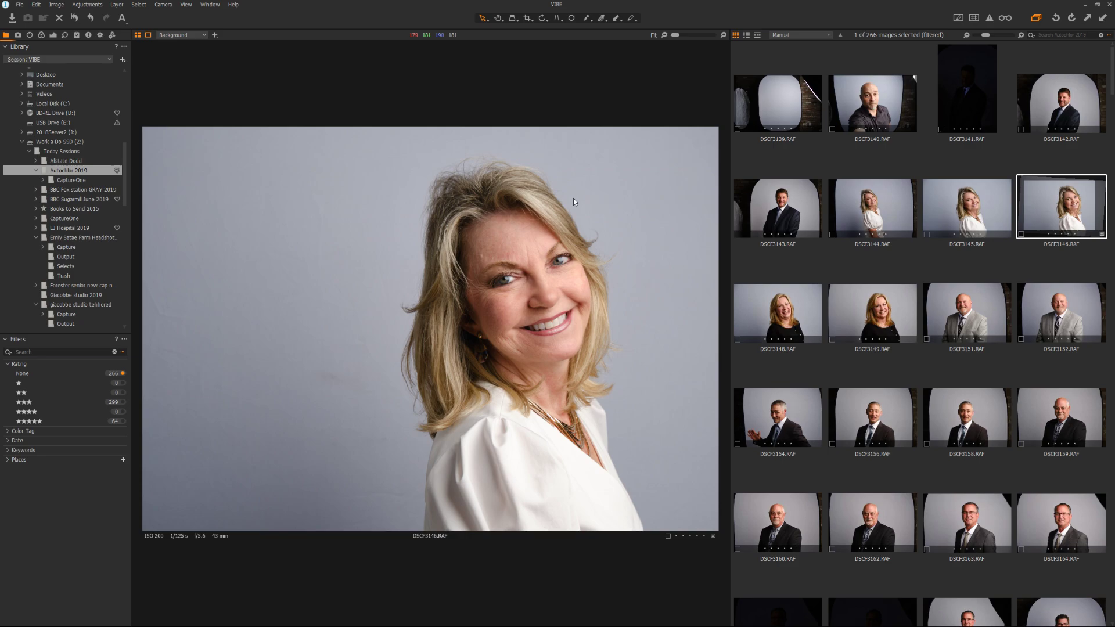
Look through DSCF3143 and DSCF3158, then filter the browser to only five-star images
left_click(785, 215)
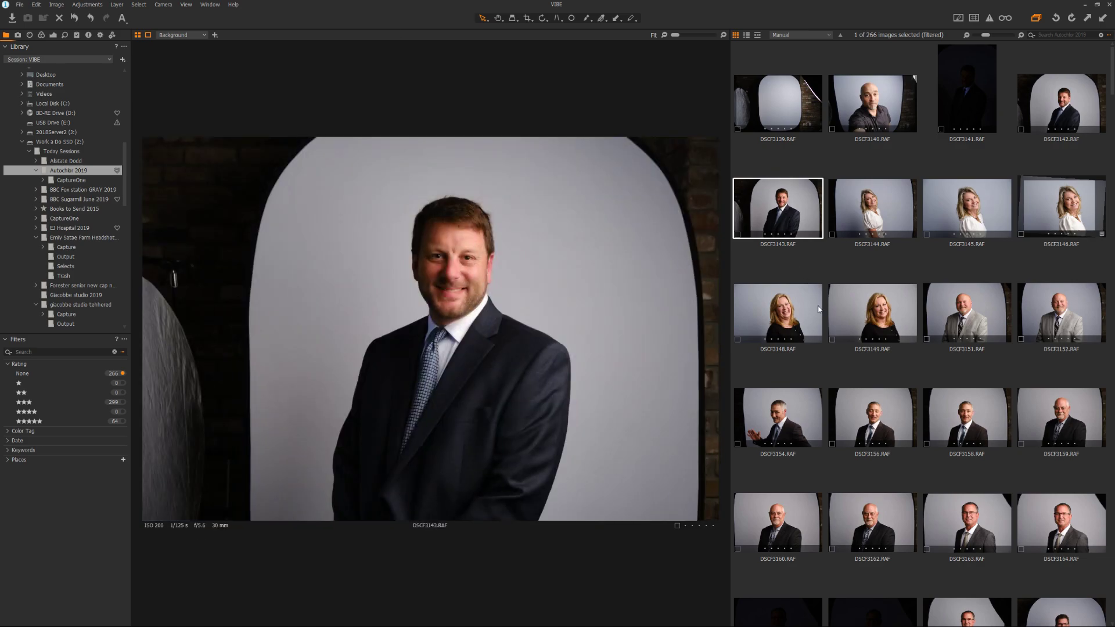
left_click(983, 416)
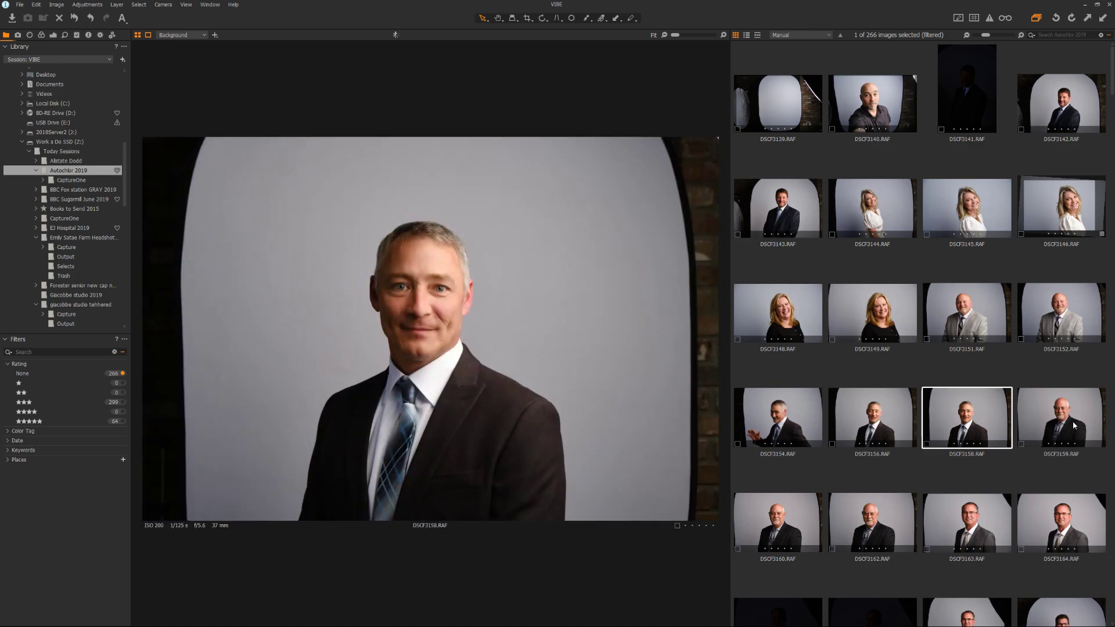
left_click(29, 422)
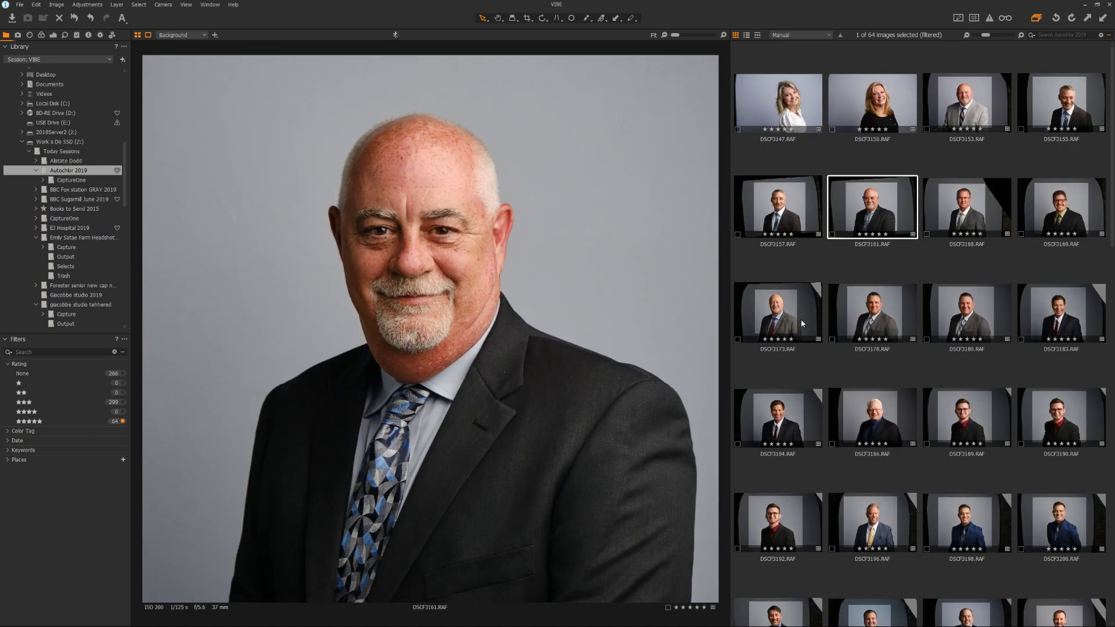
key("Left")
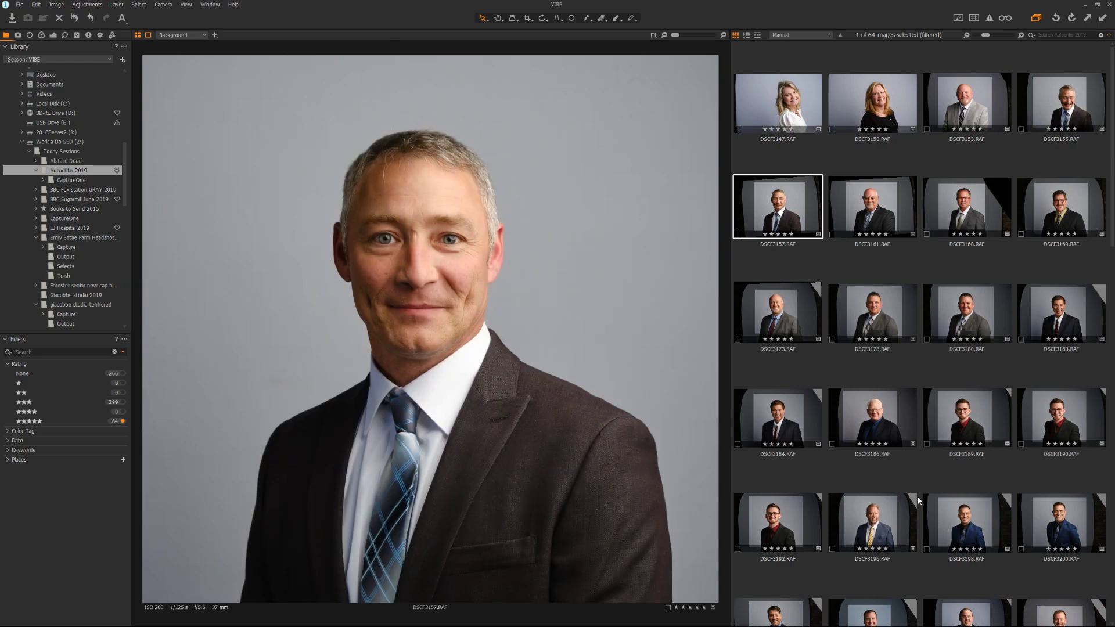
Expand DSCF3200's crop out to the full frame's top, right, left and bottom edges
left_click(1043, 525)
key("c")
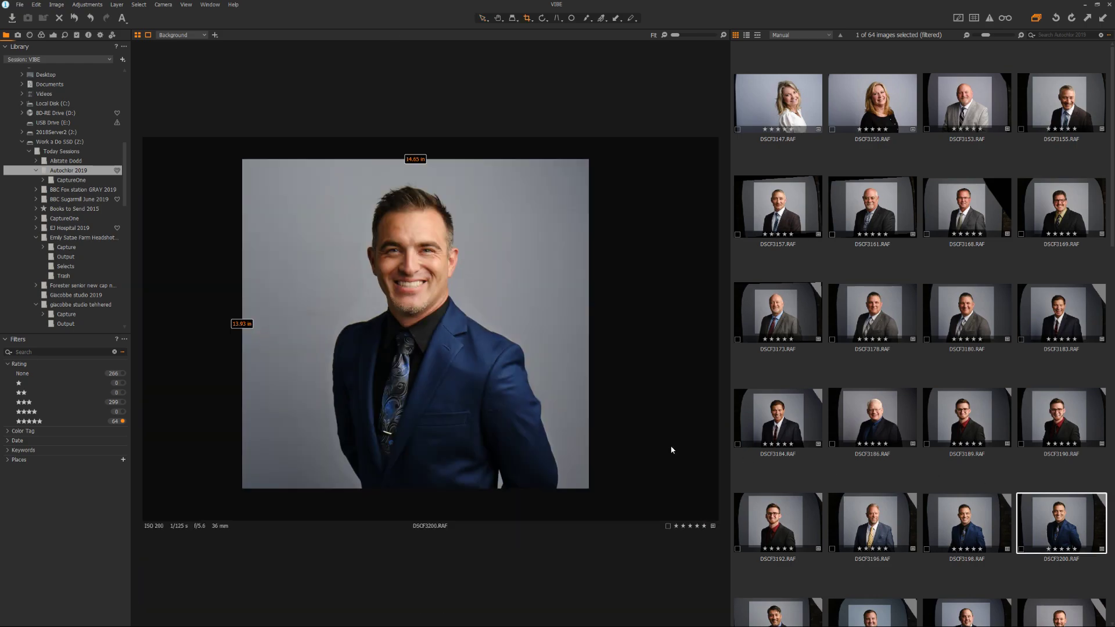
left_click_drag(589, 159, 709, 137)
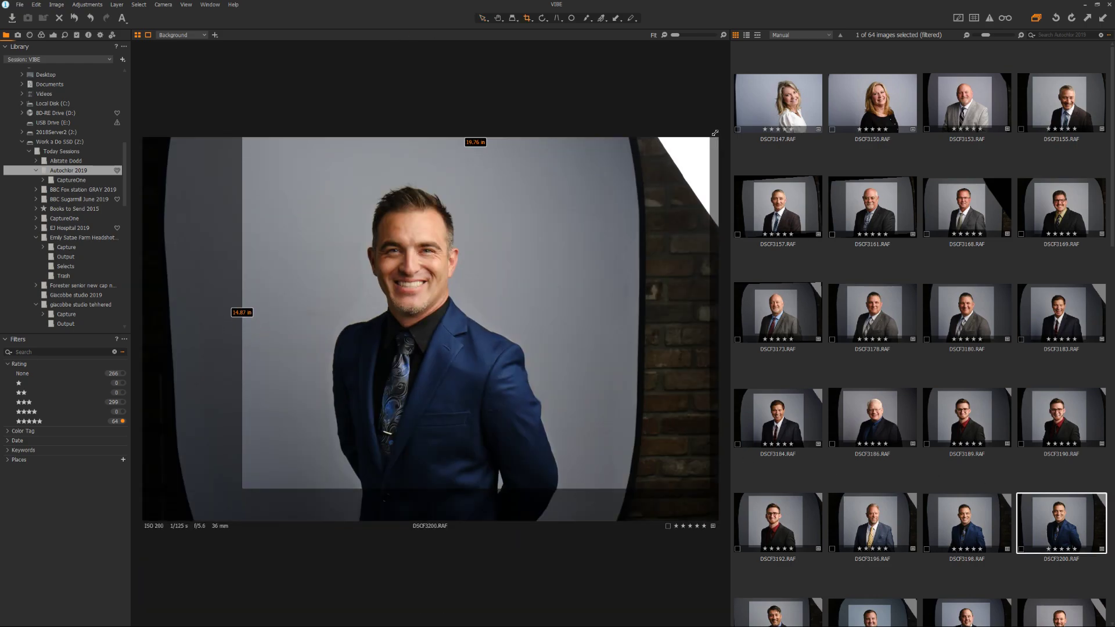
left_click_drag(243, 489, 132, 521)
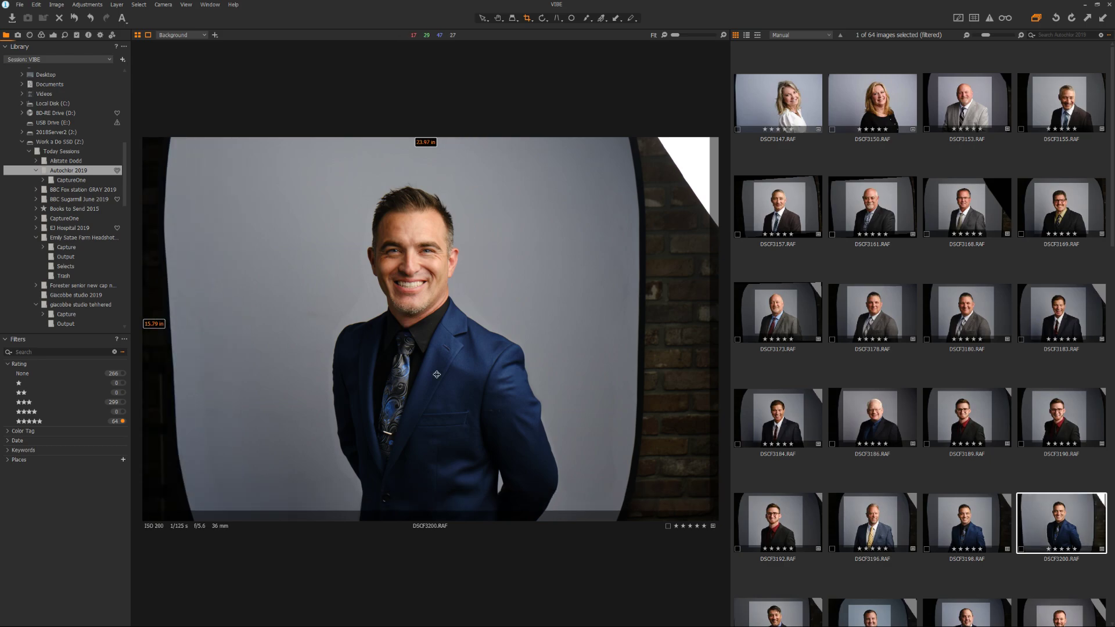
key("v")
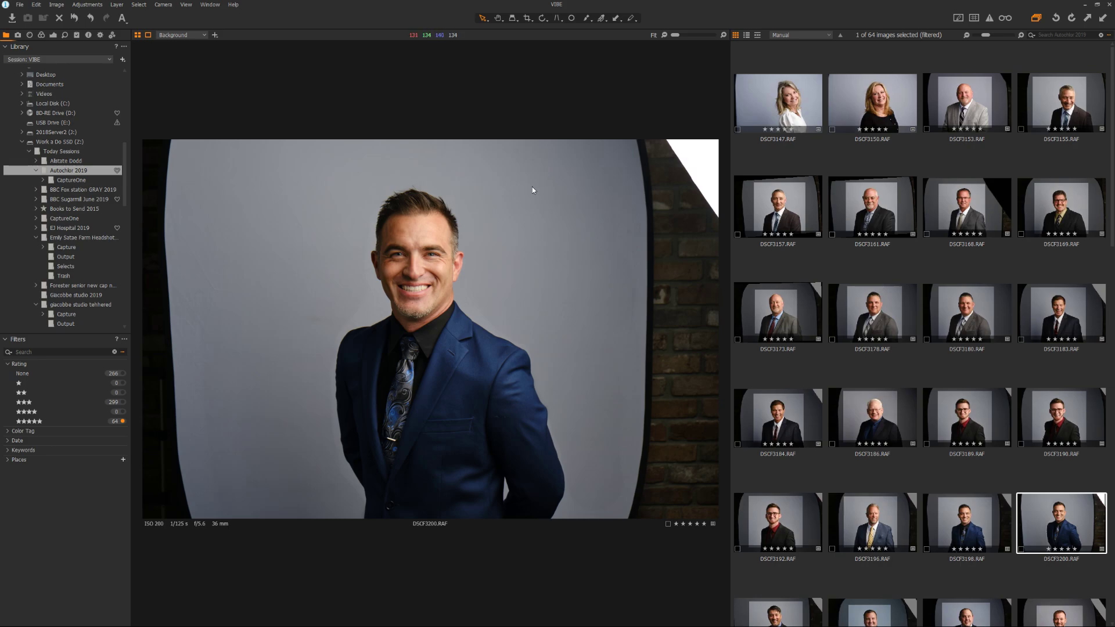
Crop DSCF3200 tightly around the man in the blue suit, then nudge the frame to fine-tune
key("c")
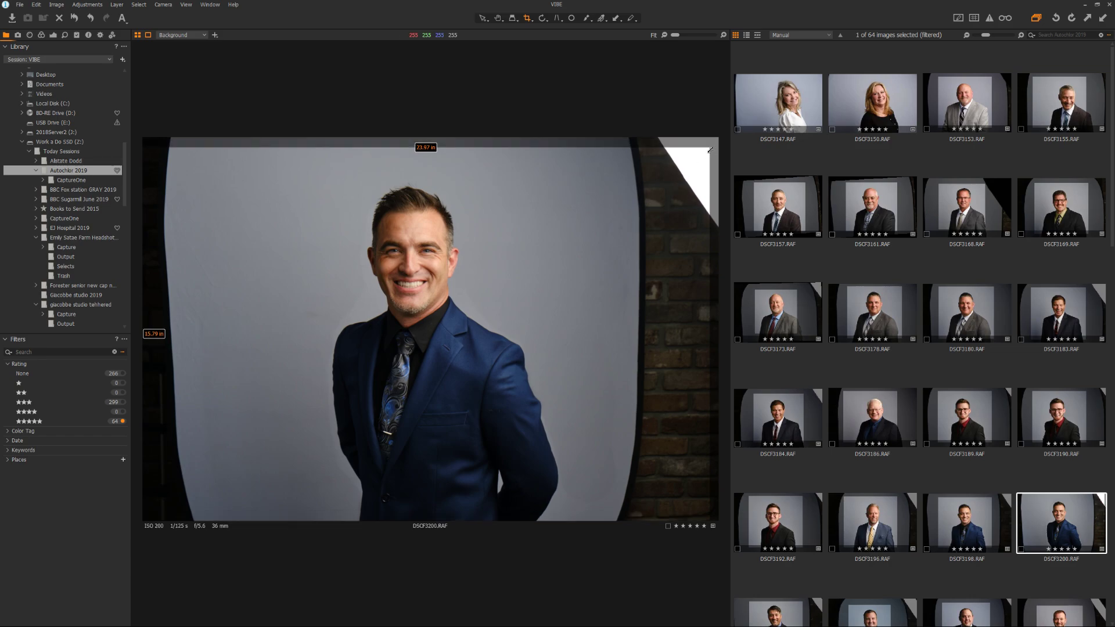
left_click_drag(710, 149, 444, 205)
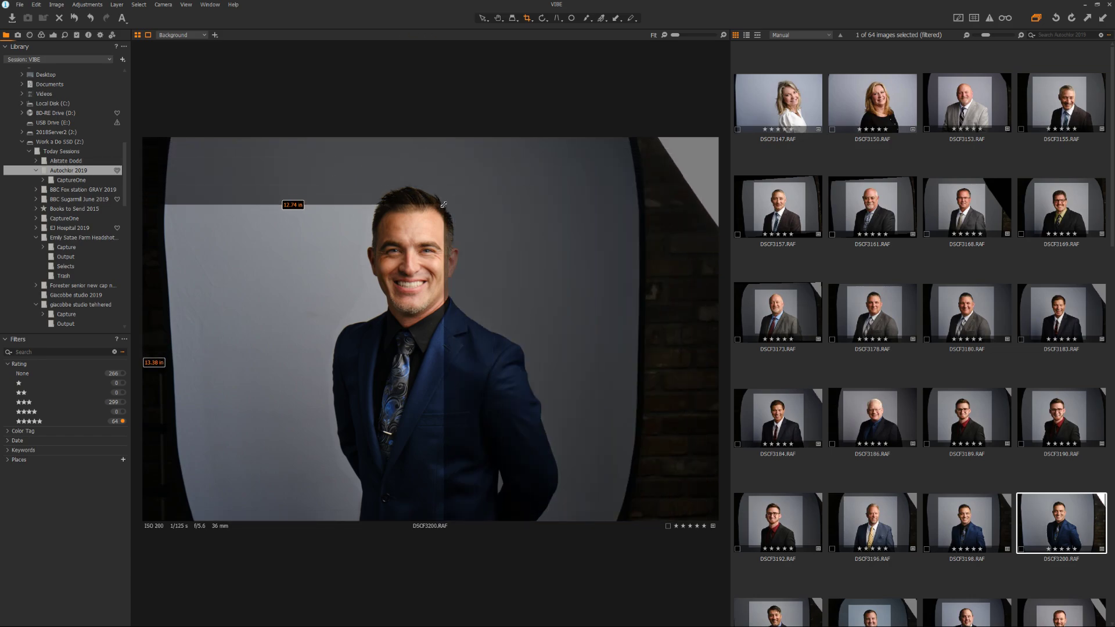
left_click_drag(293, 349, 417, 304)
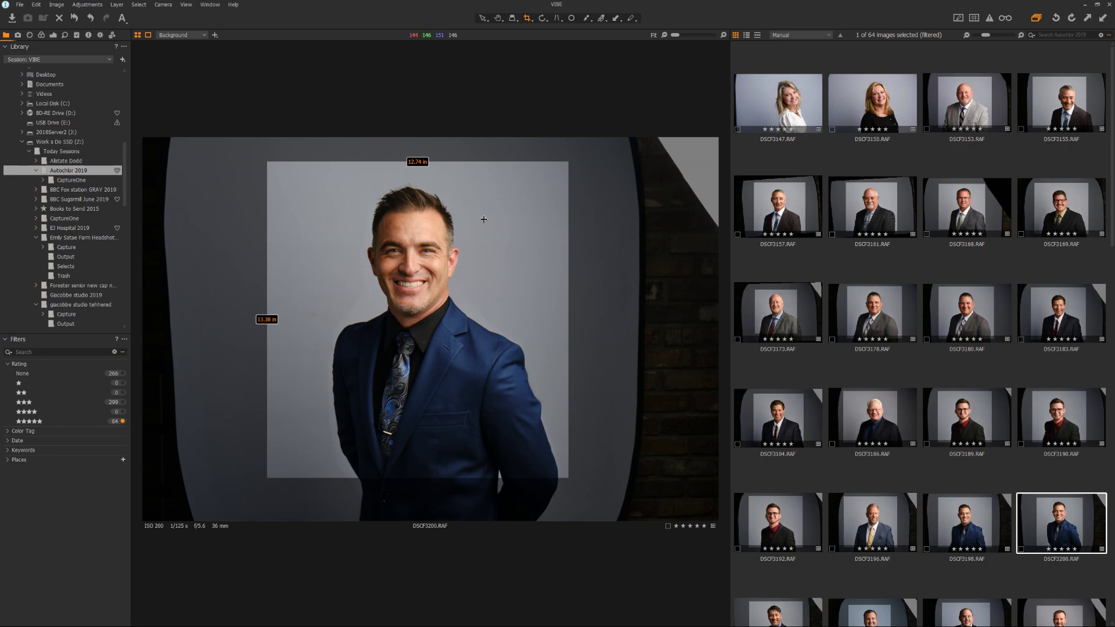
key("v")
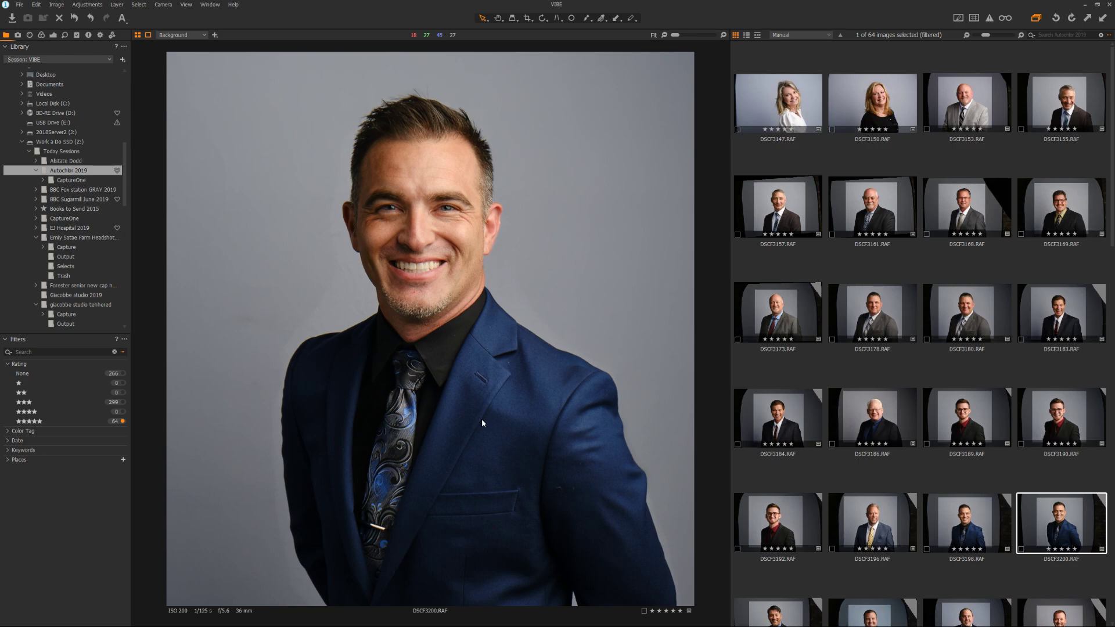
key("c")
left_click_drag(441, 391, 444, 388)
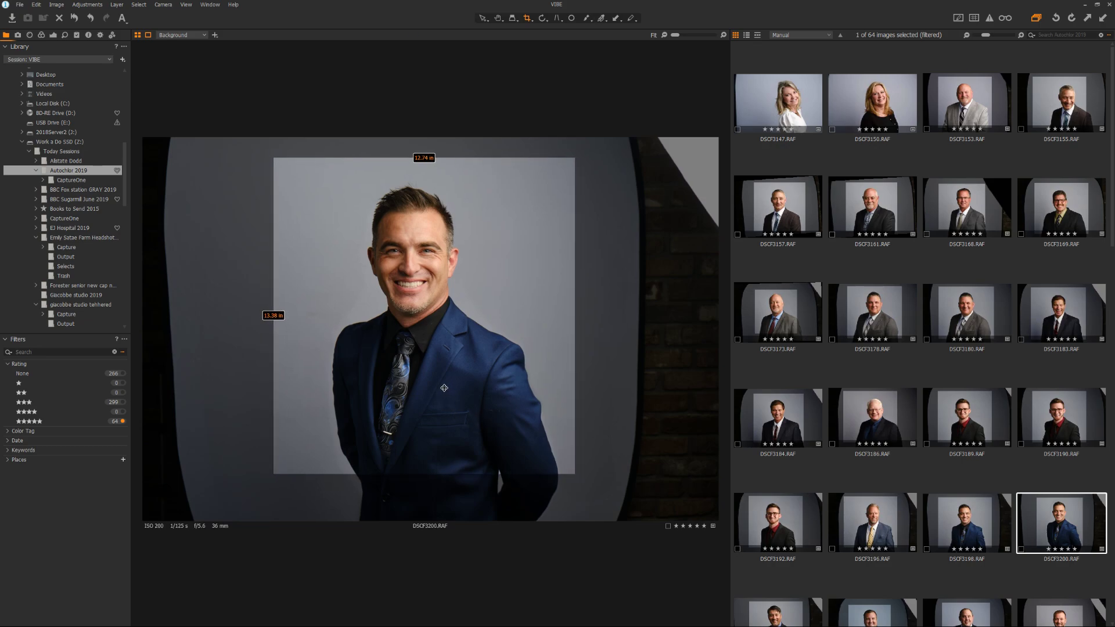
key("v")
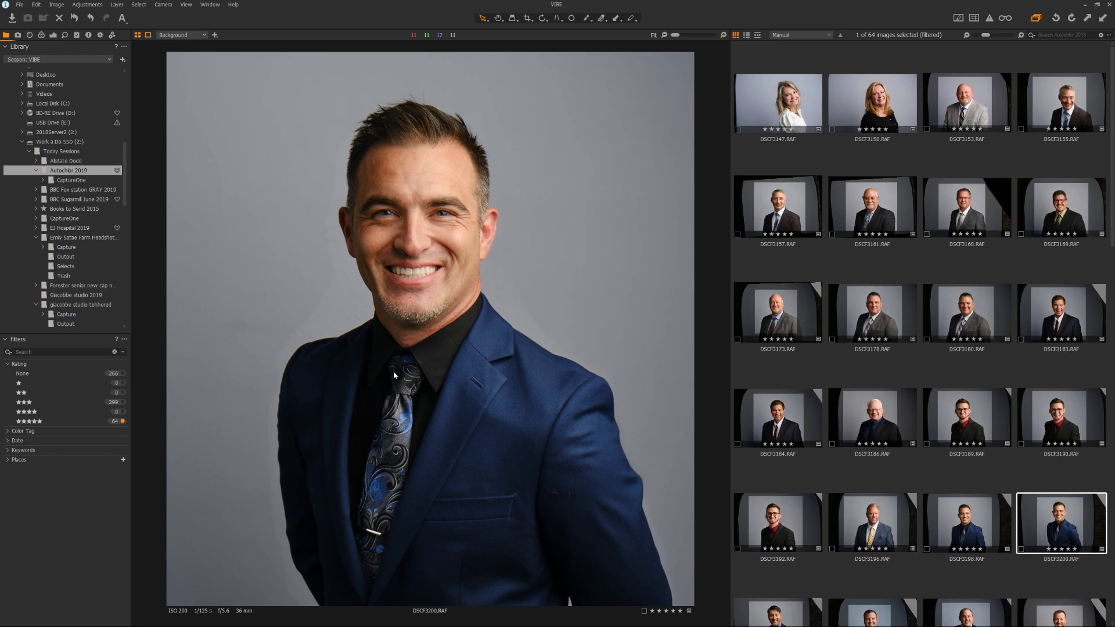
Show DSCF3173 in a widened viewer and nudge its head-and-shoulders crop slightly
left_click(781, 314)
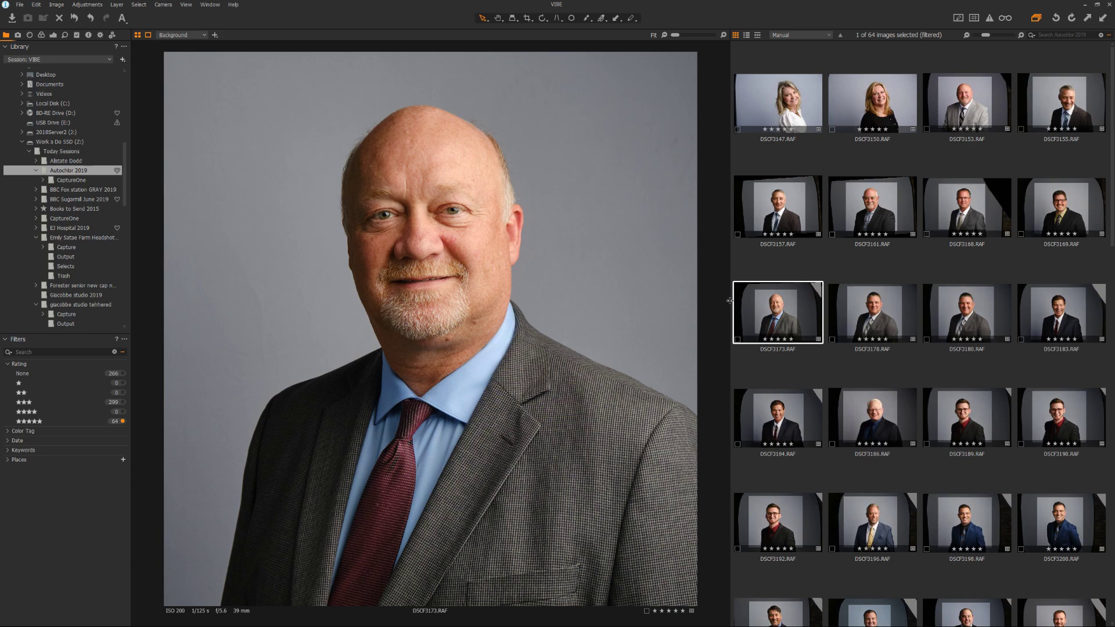
left_click_drag(729, 302, 955, 316)
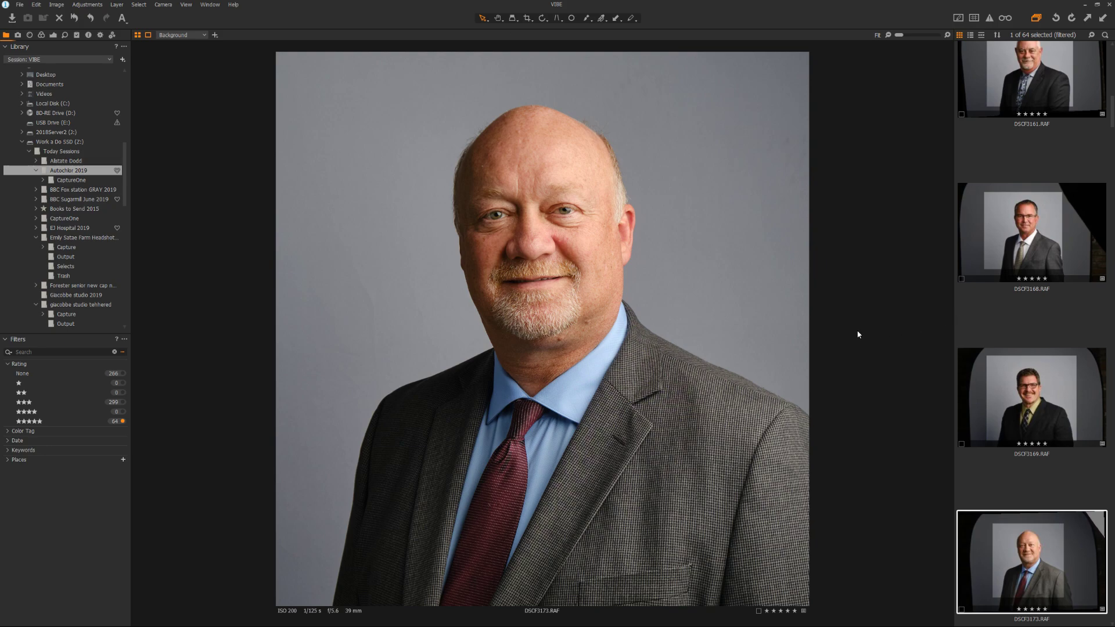
key("c")
left_click_drag(602, 358, 604, 350)
key("v")
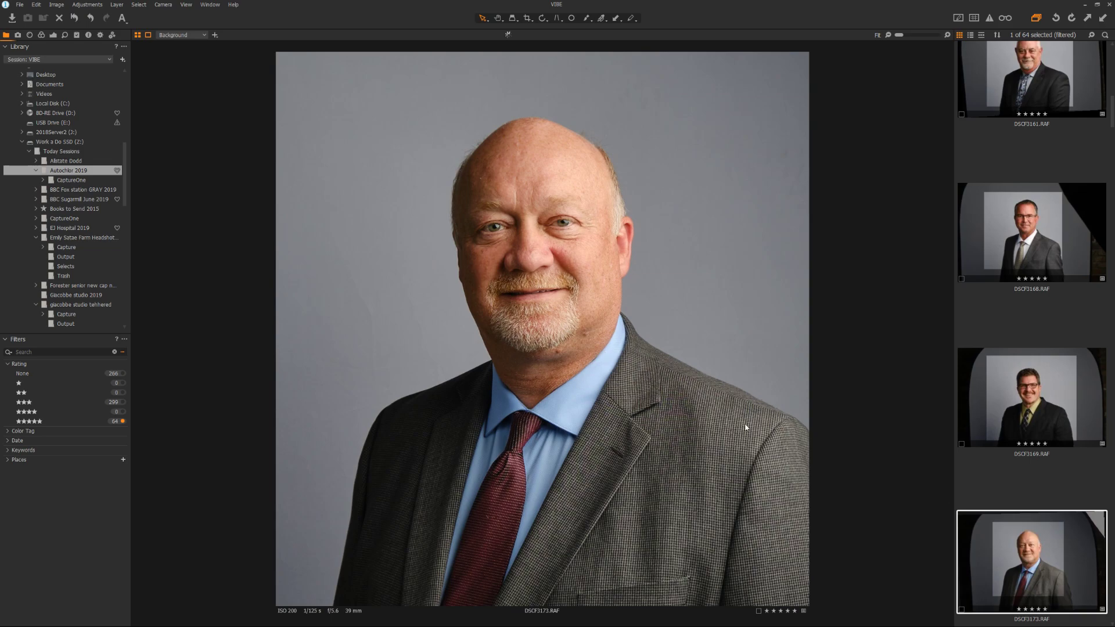